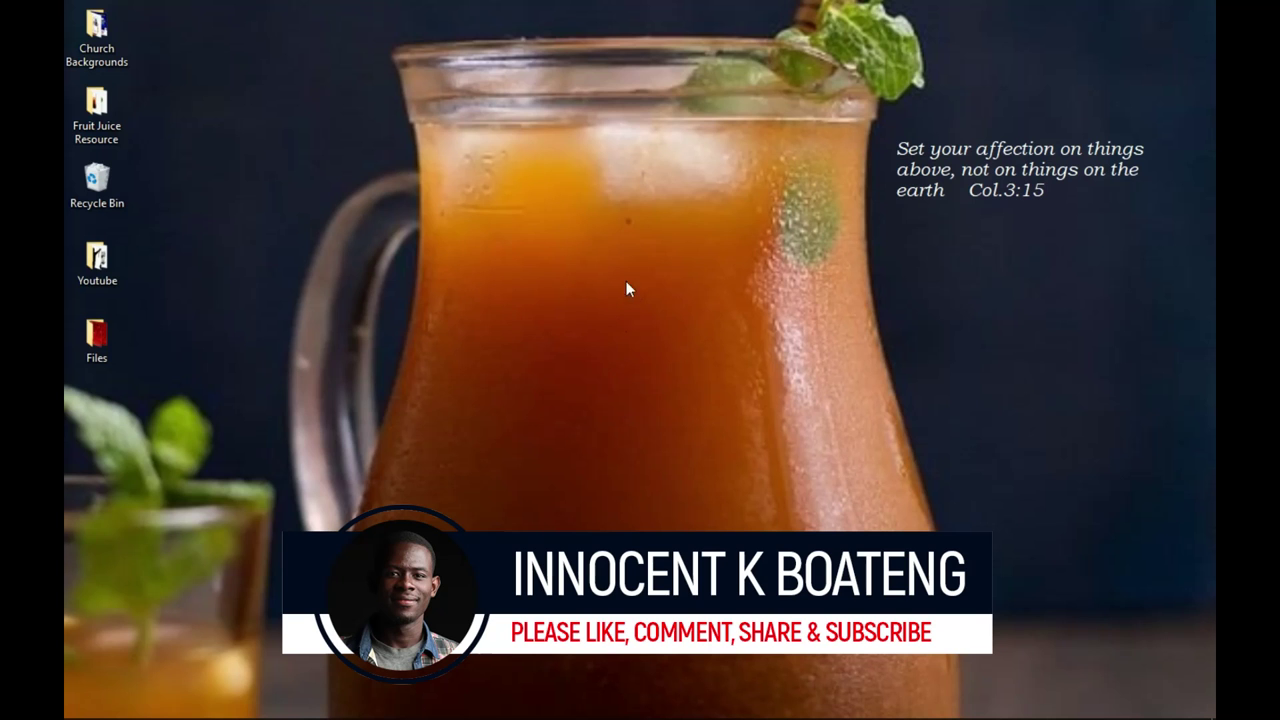
Review the Turning Natural label designs, juice glass photo and jar image, then switch to Photoshop.
click(183, 705)
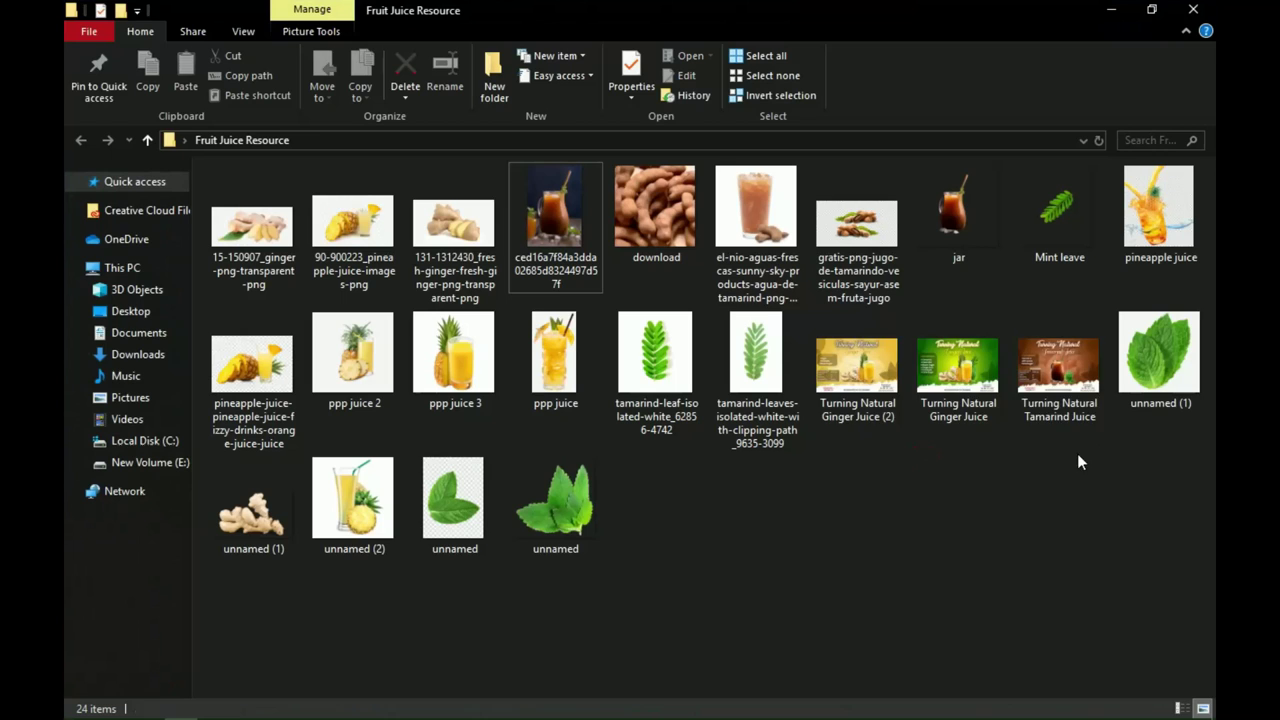
click(1060, 375)
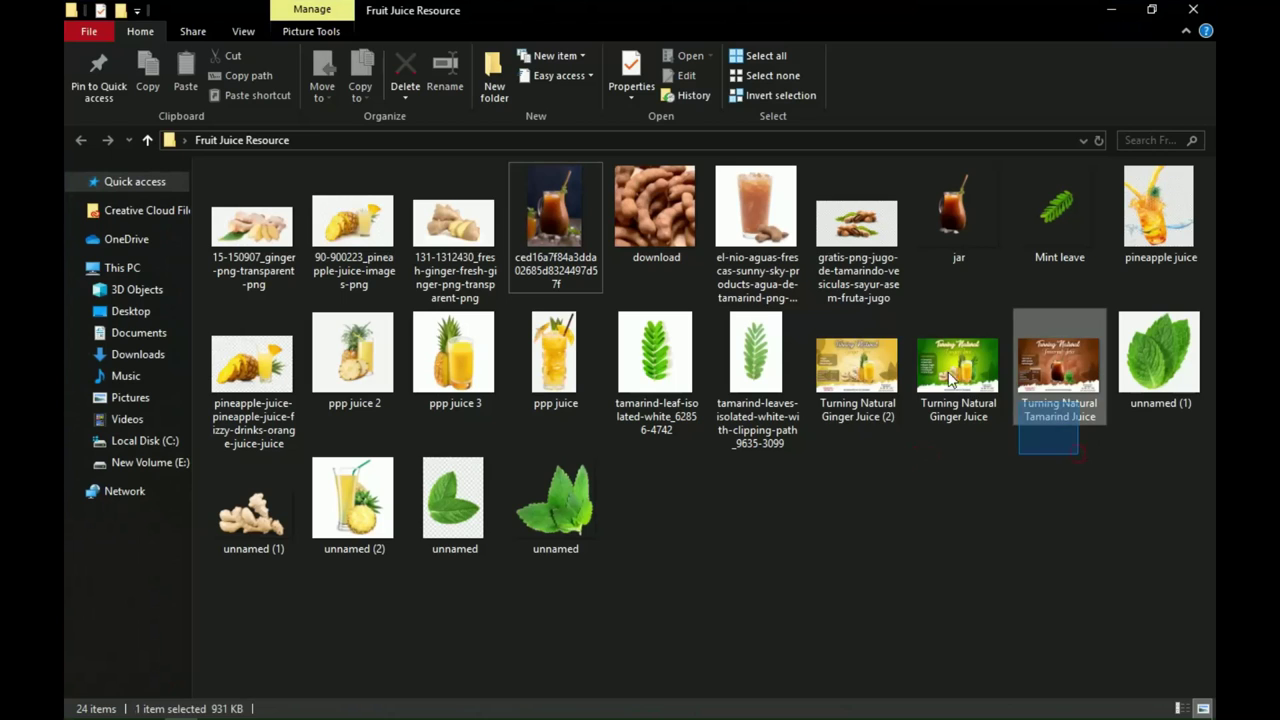
shift+click(858, 365)
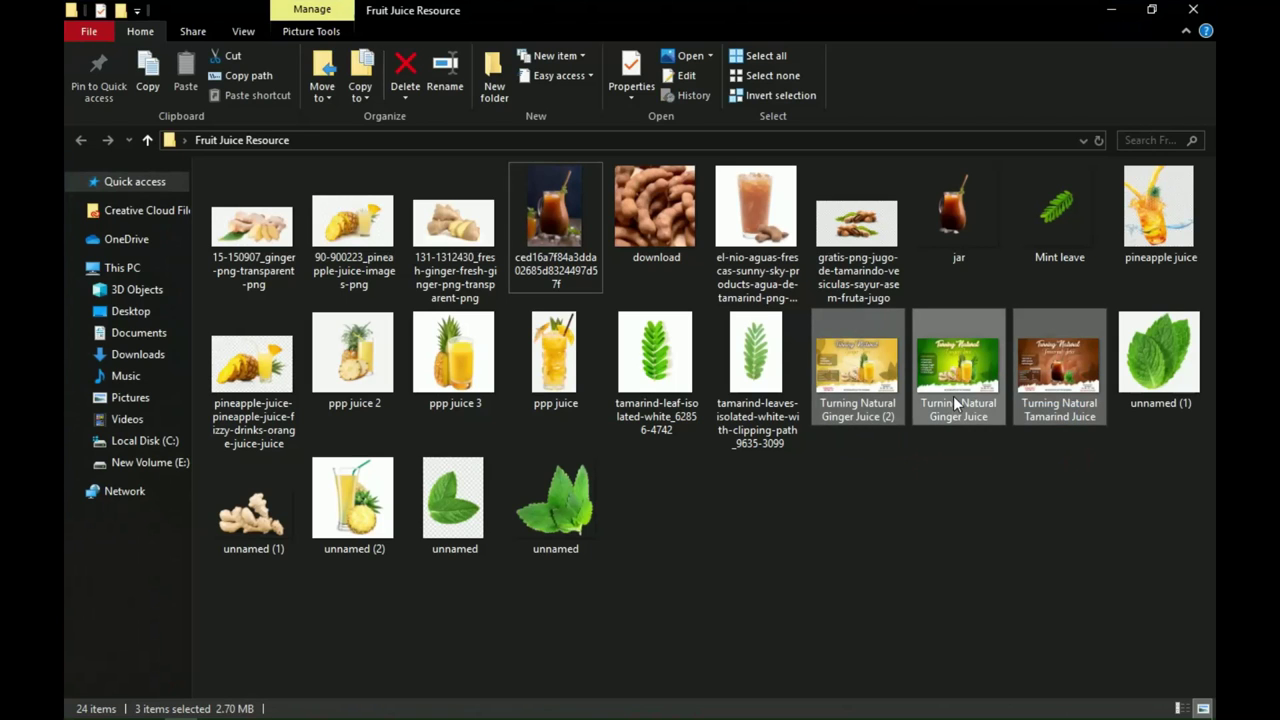
click(800, 533)
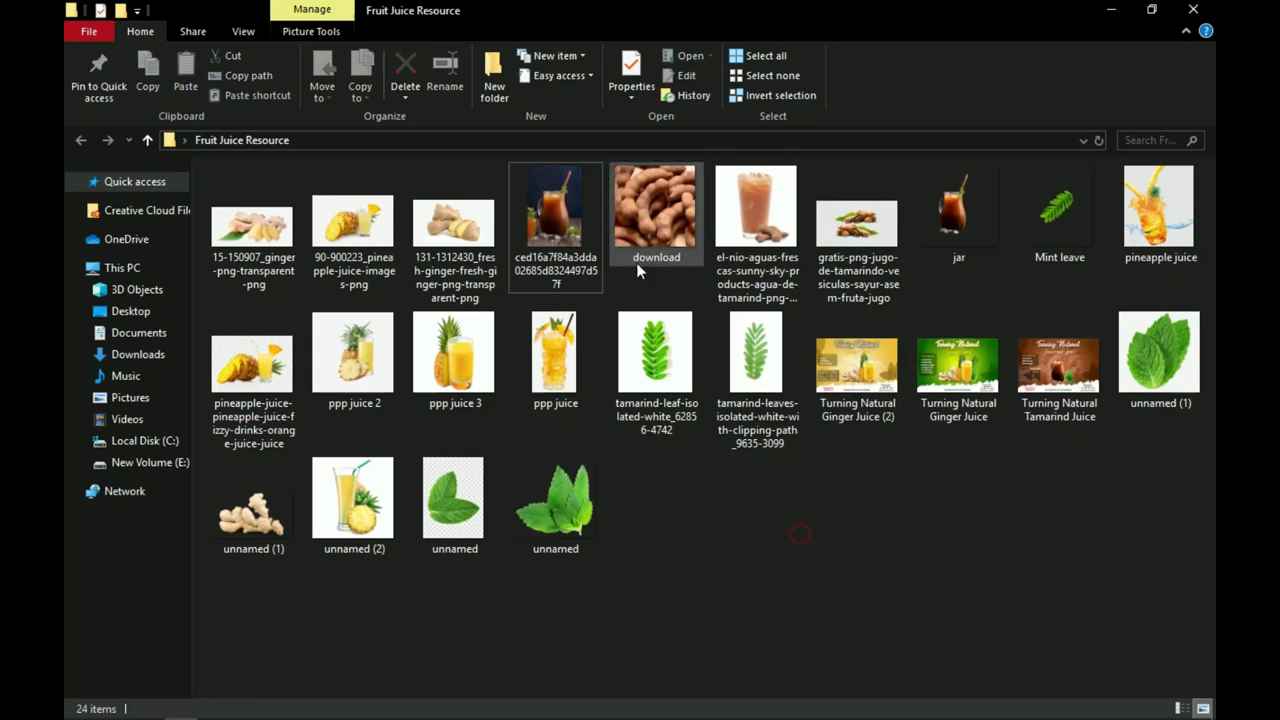
click(539, 232)
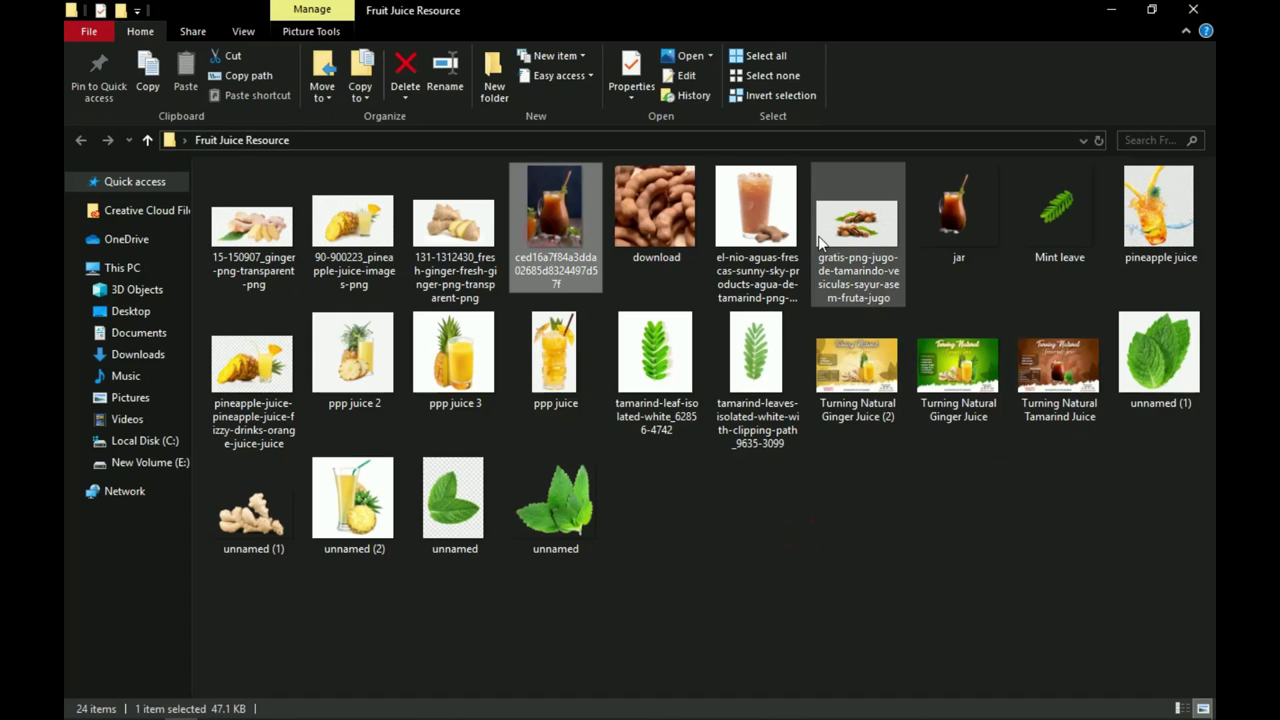
click(777, 235)
click(958, 215)
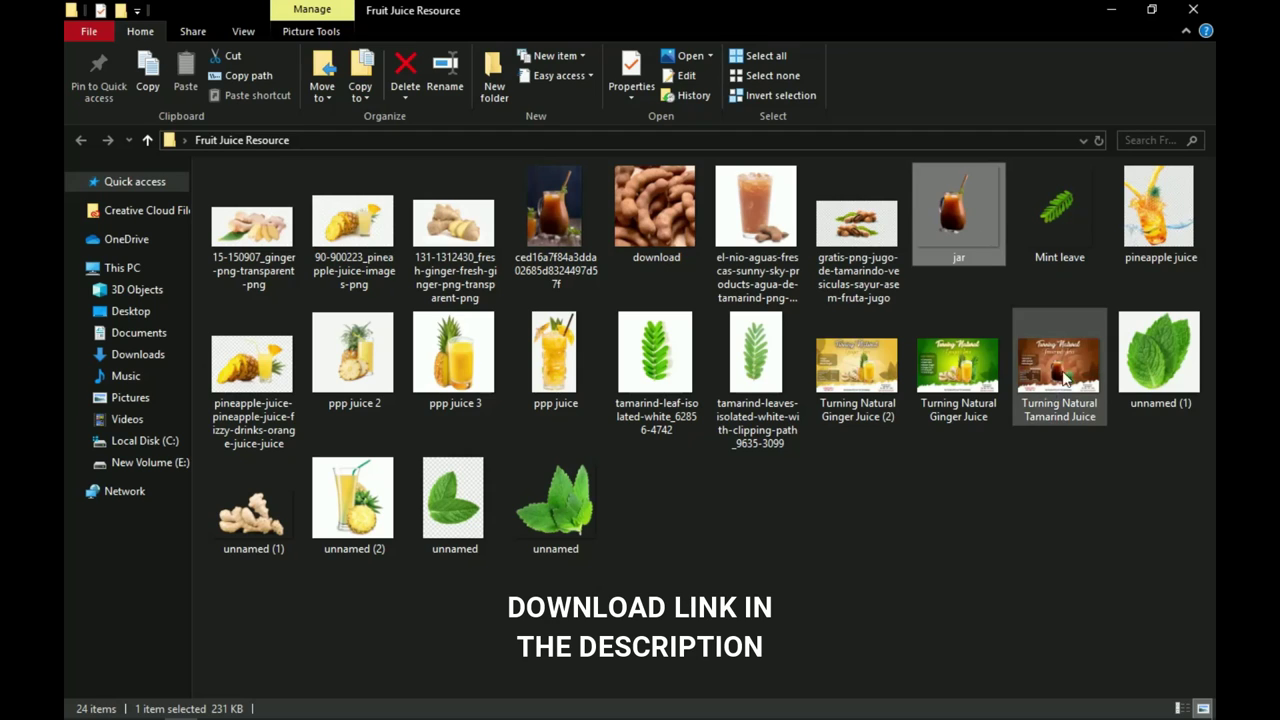
click(846, 483)
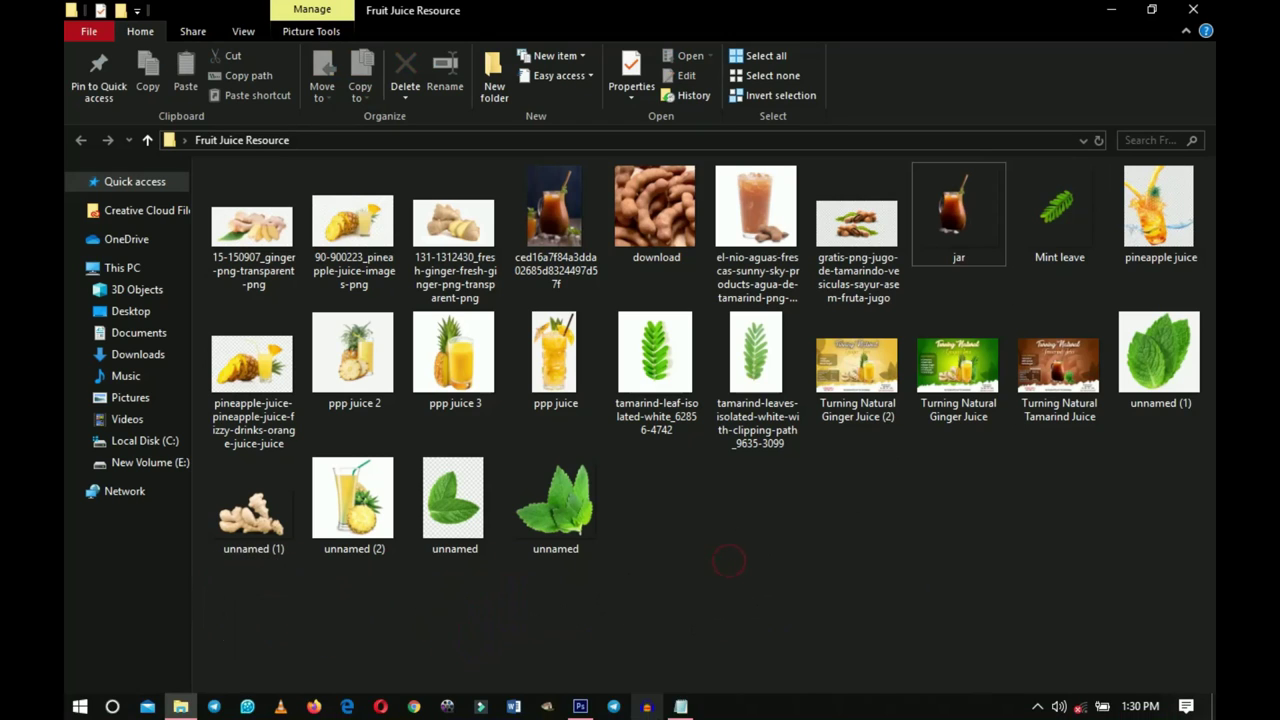
click(581, 712)
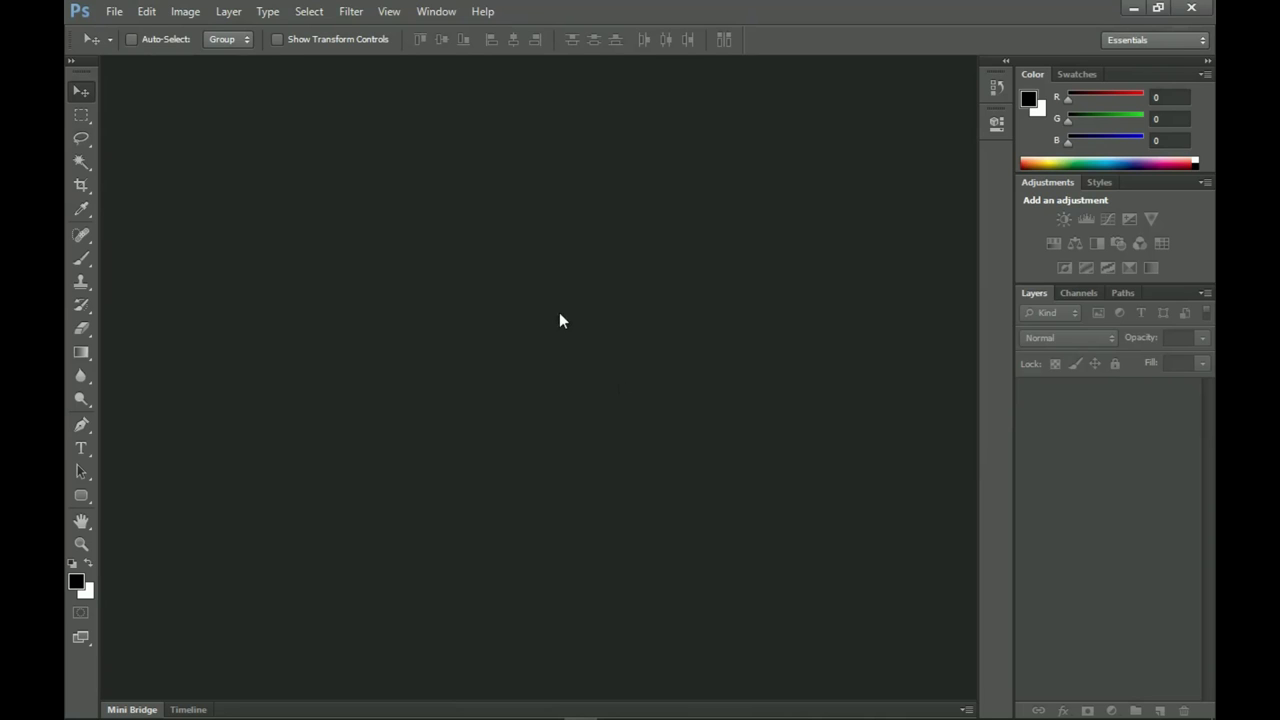
Create a new 3 × 2 inch document at 300 pixels/inch with a white background.
click(114, 11)
click(180, 31)
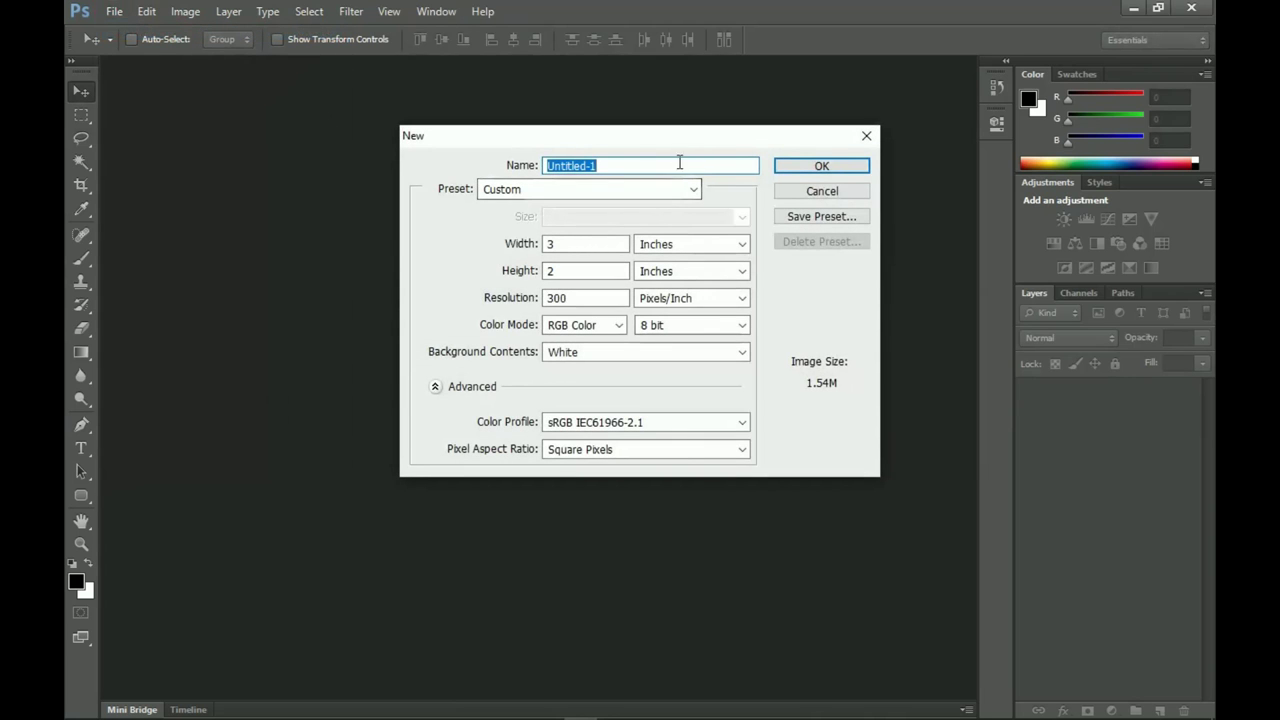
mouse_move(703, 139)
mouse_down()
mouse_move(677, 143)
mouse_move(699, 142)
mouse_up()
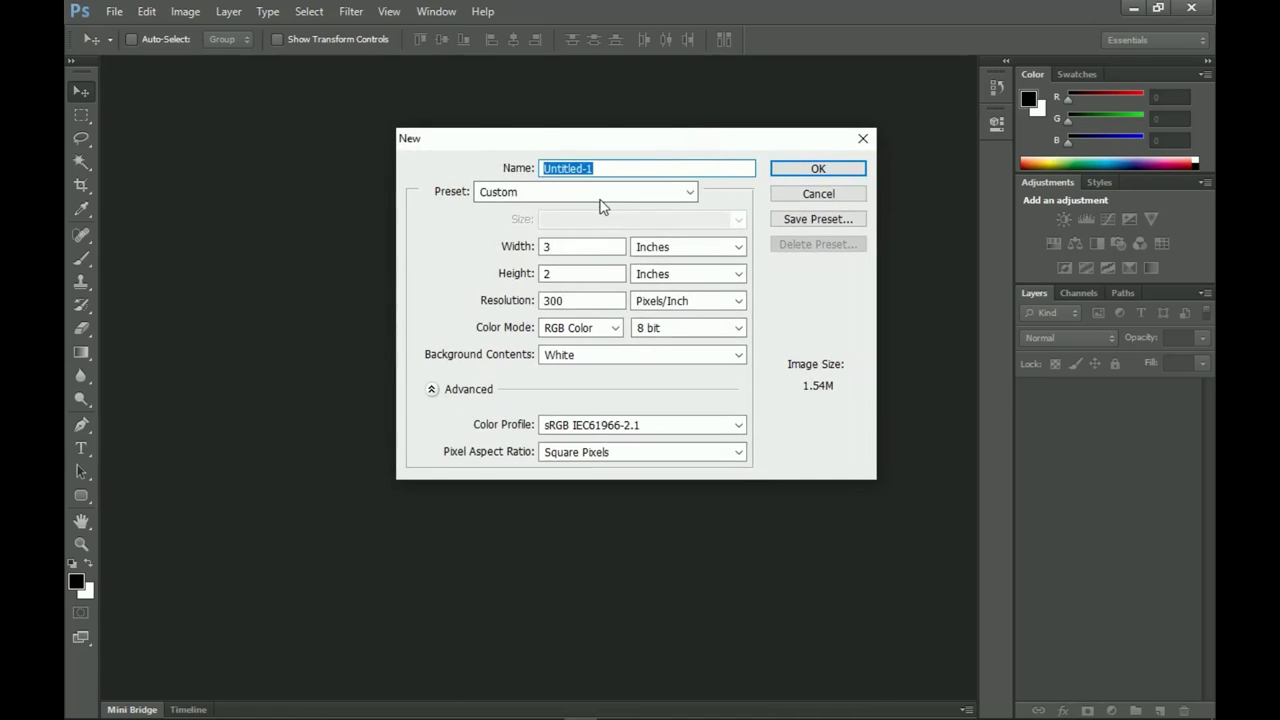
click(667, 250)
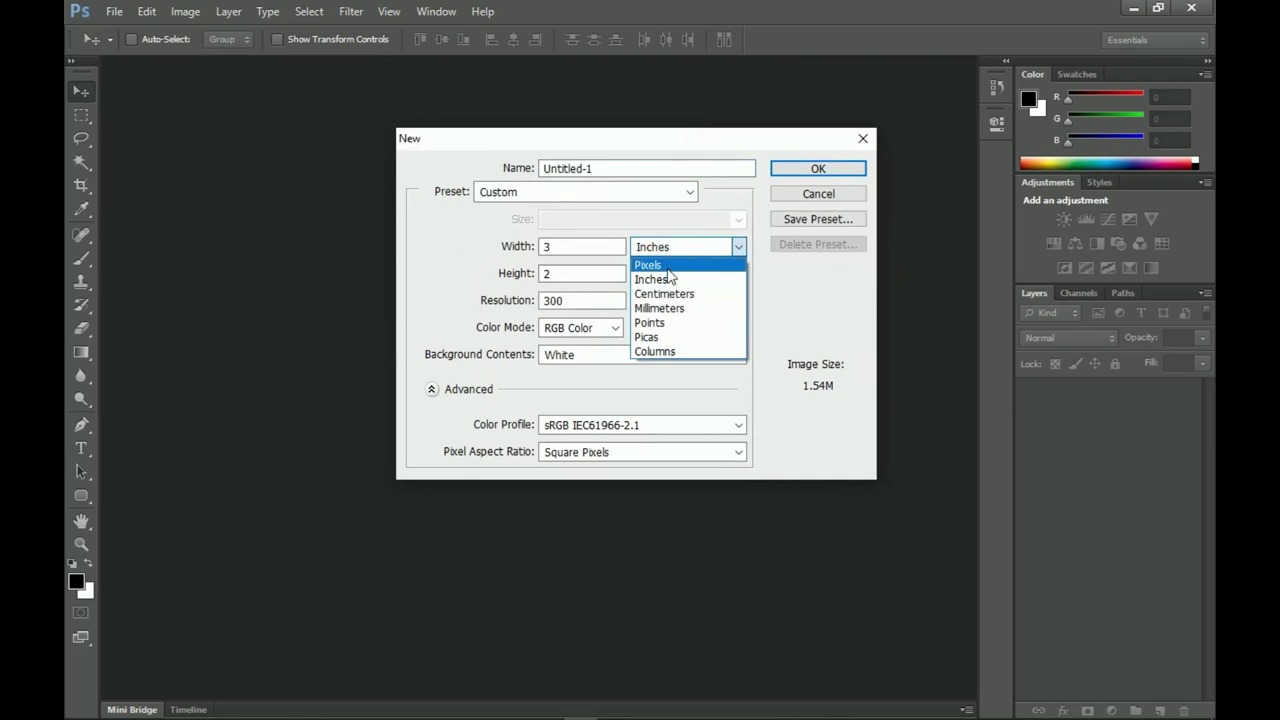
click(670, 278)
double_click(576, 247)
double_click(558, 273)
double_click(594, 301)
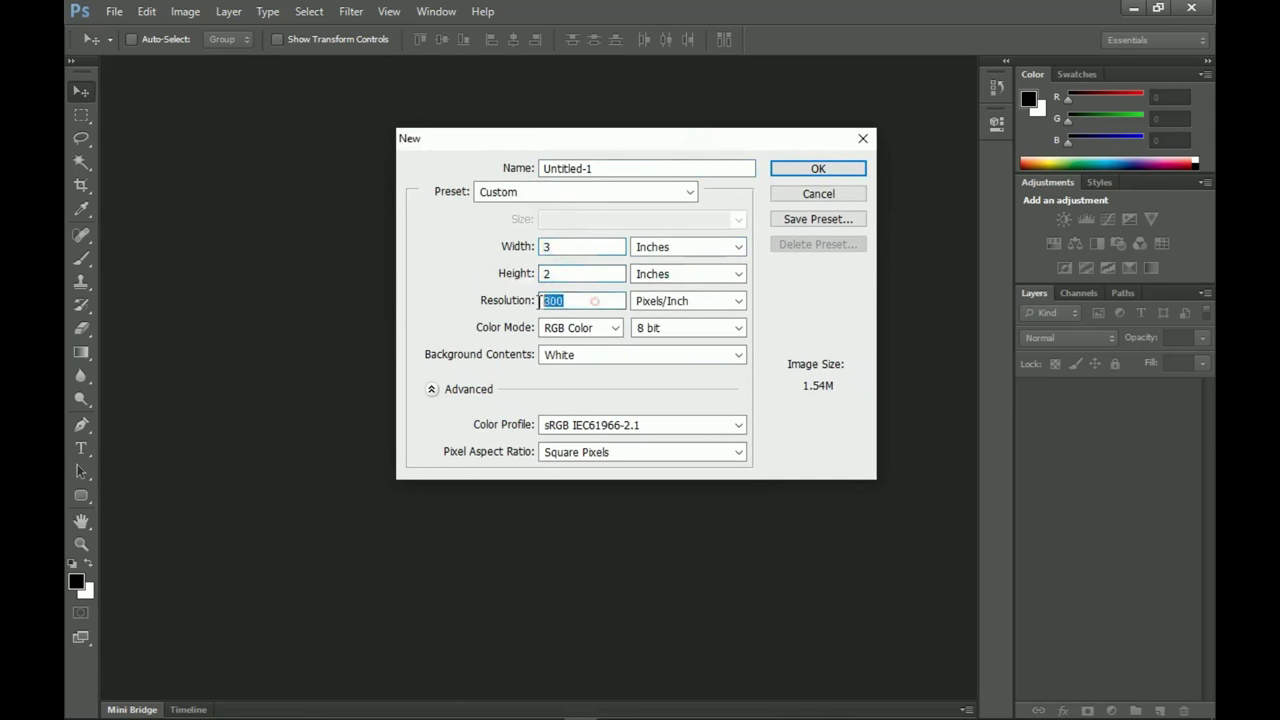
click(818, 169)
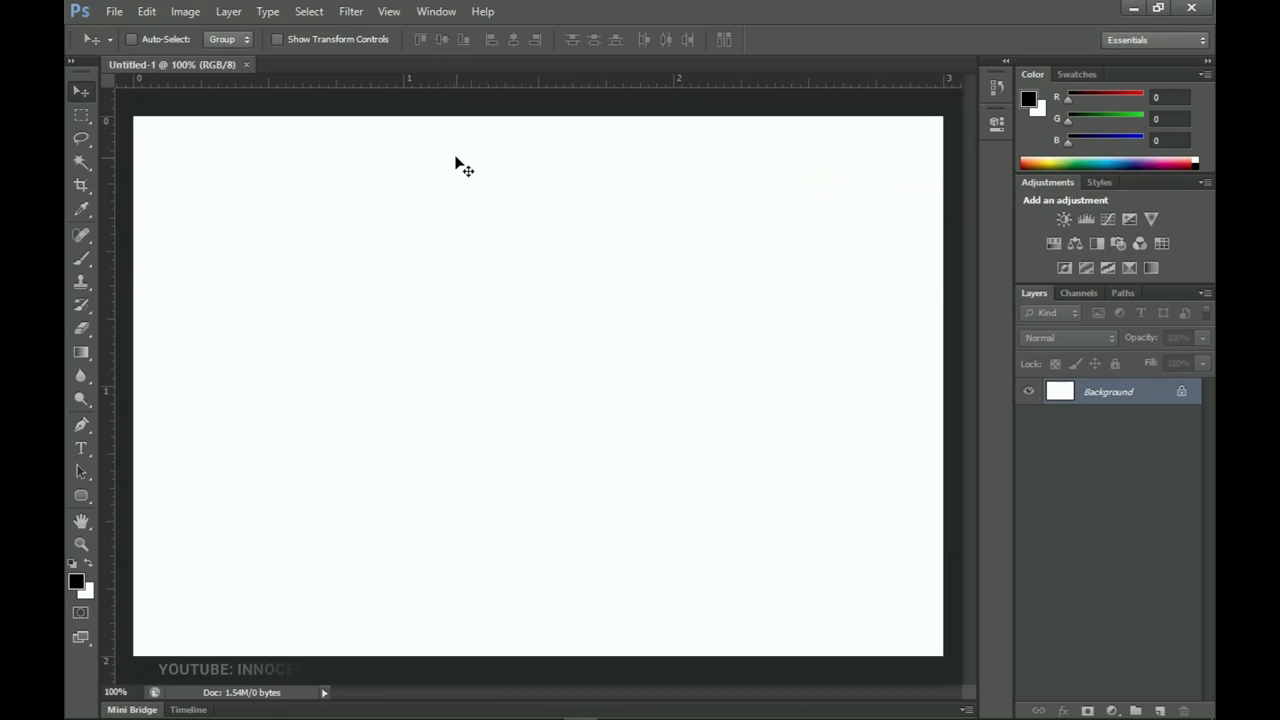
Add vertical guides near the edges at 1% and 99%.
click(390, 14)
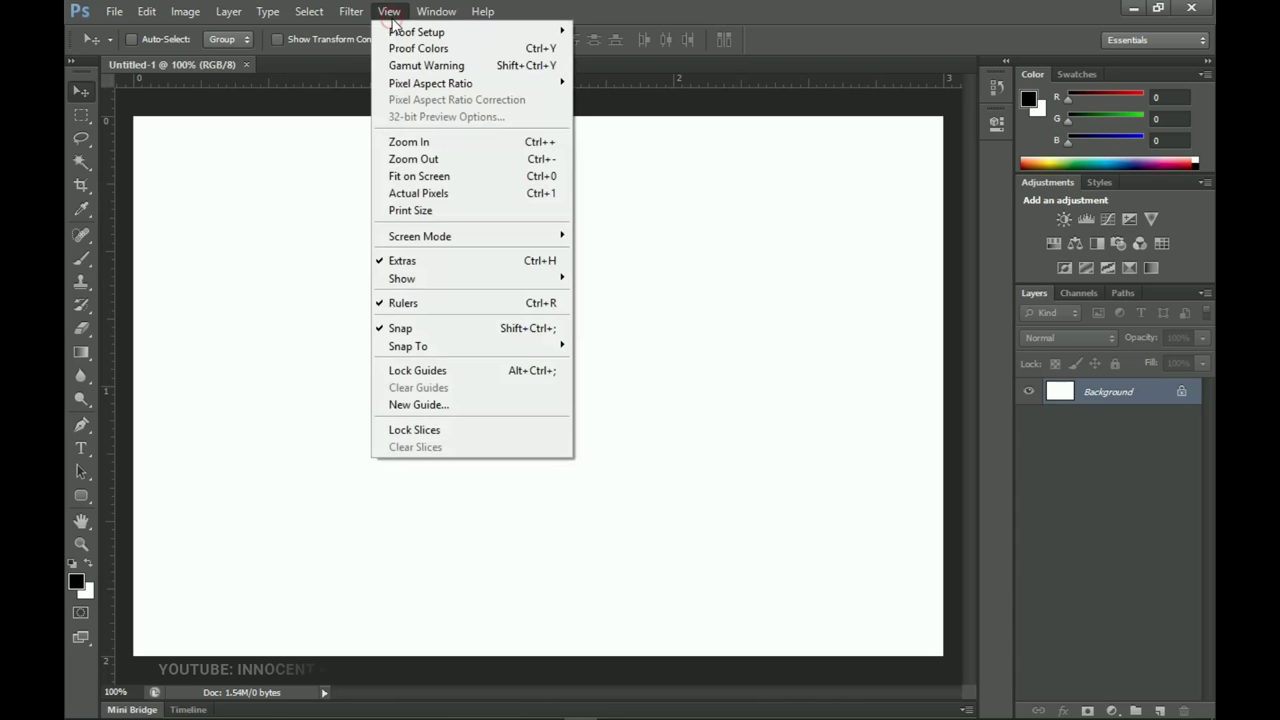
click(437, 416)
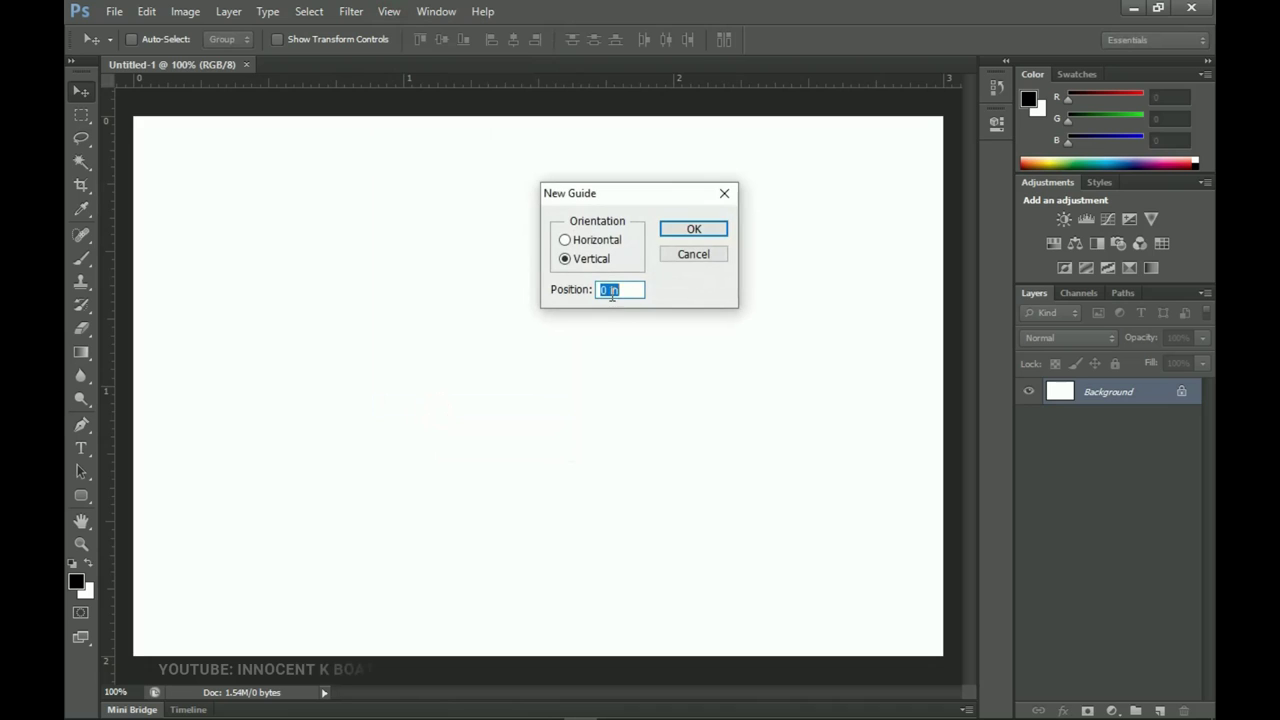
text(100)
text(%)
key(Return)
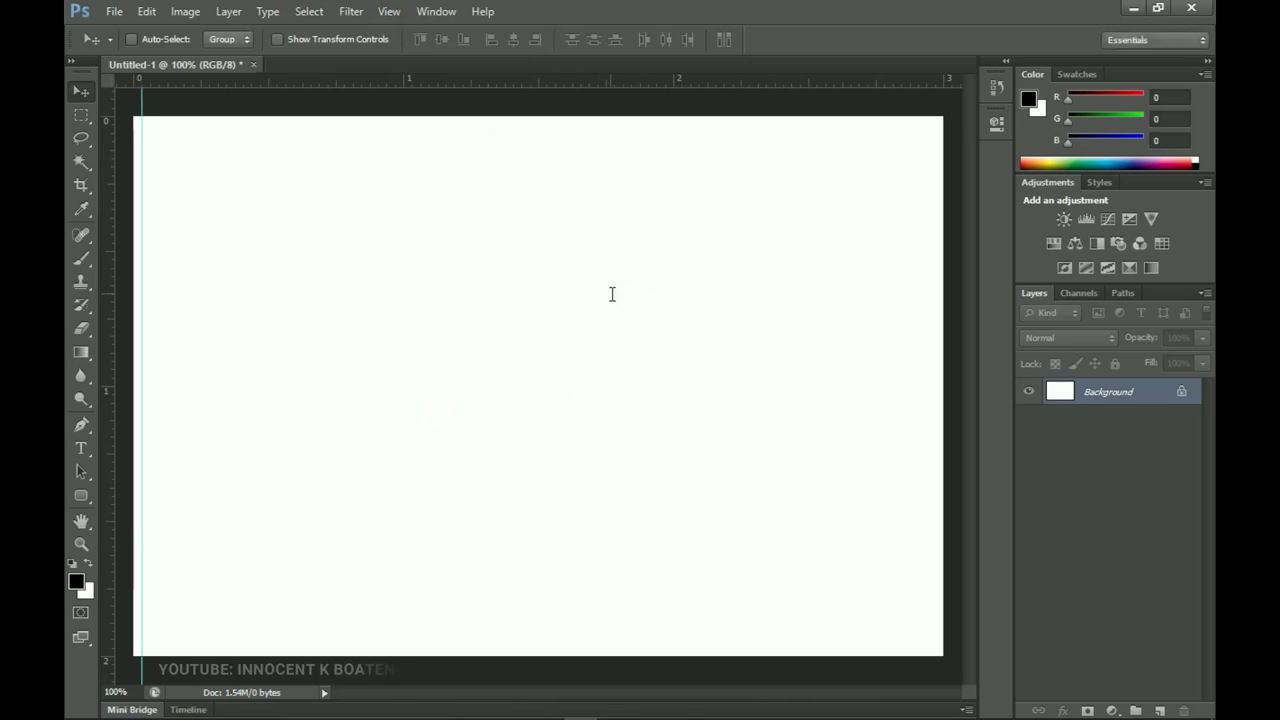
click(388, 11)
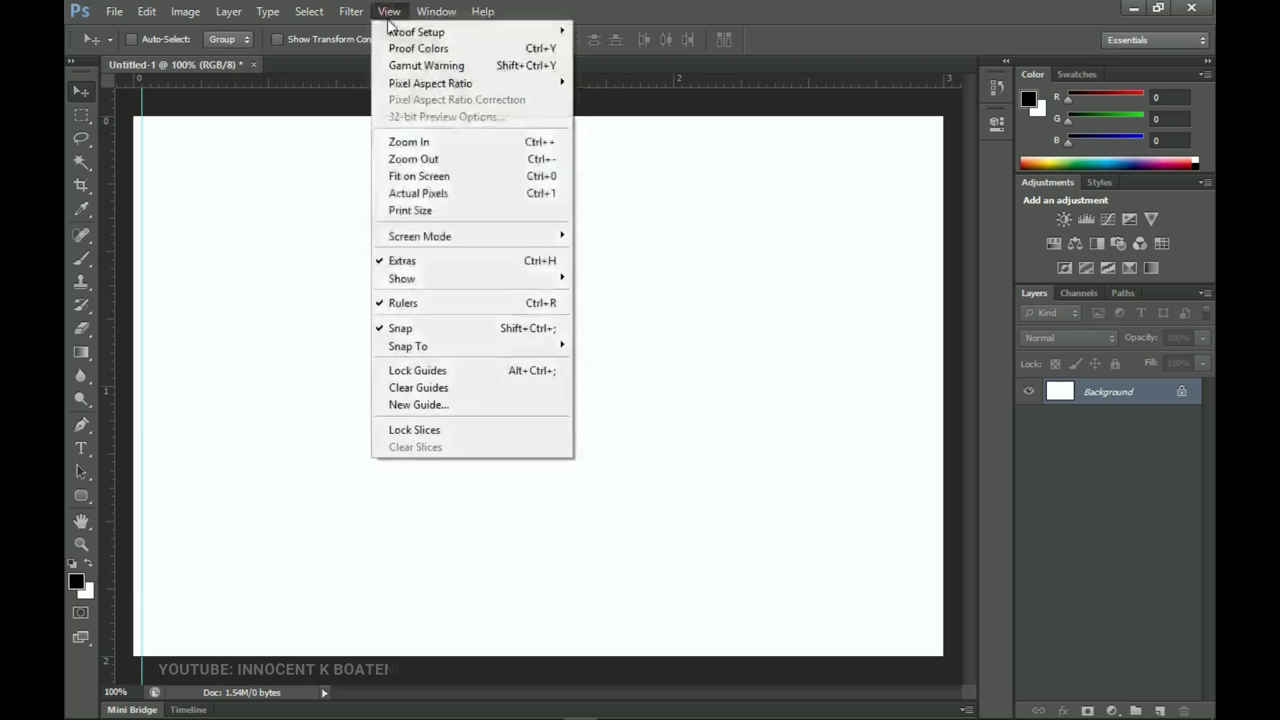
click(445, 404)
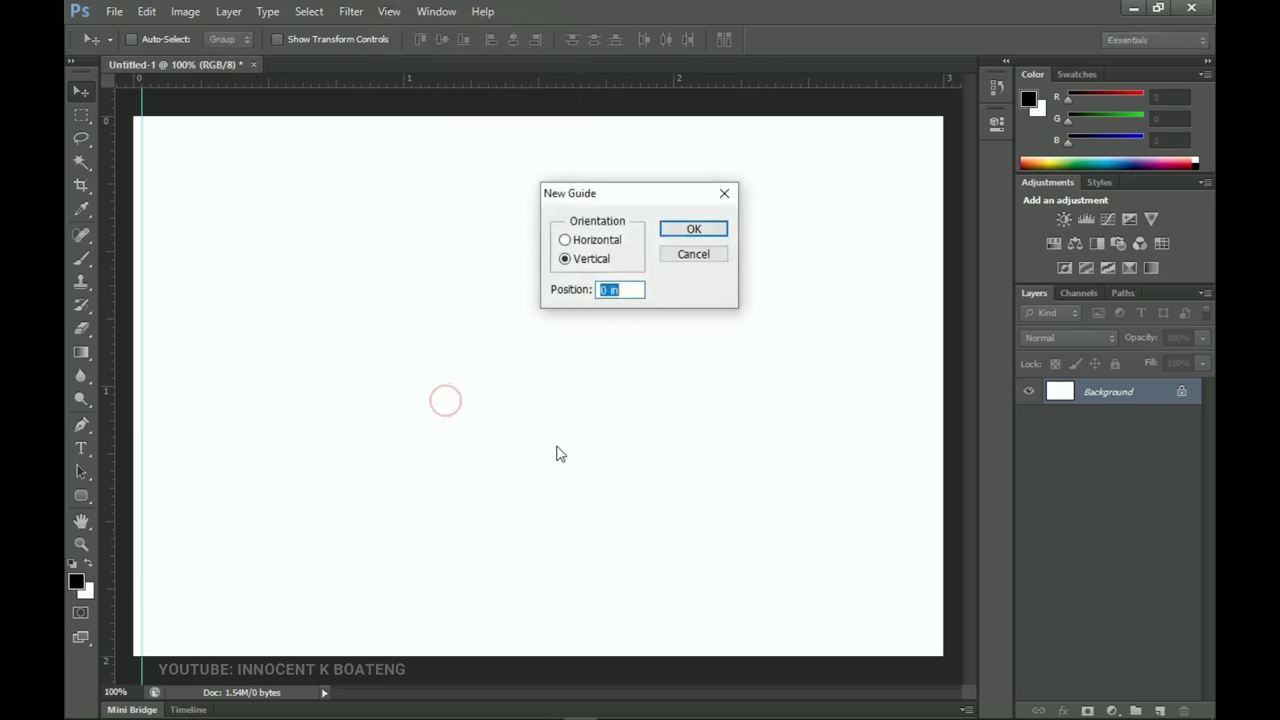
text(99%)
key(ctrl+a)
key(Return)
Add vertical guides at 30% and 70% to form three columns.
click(389, 14)
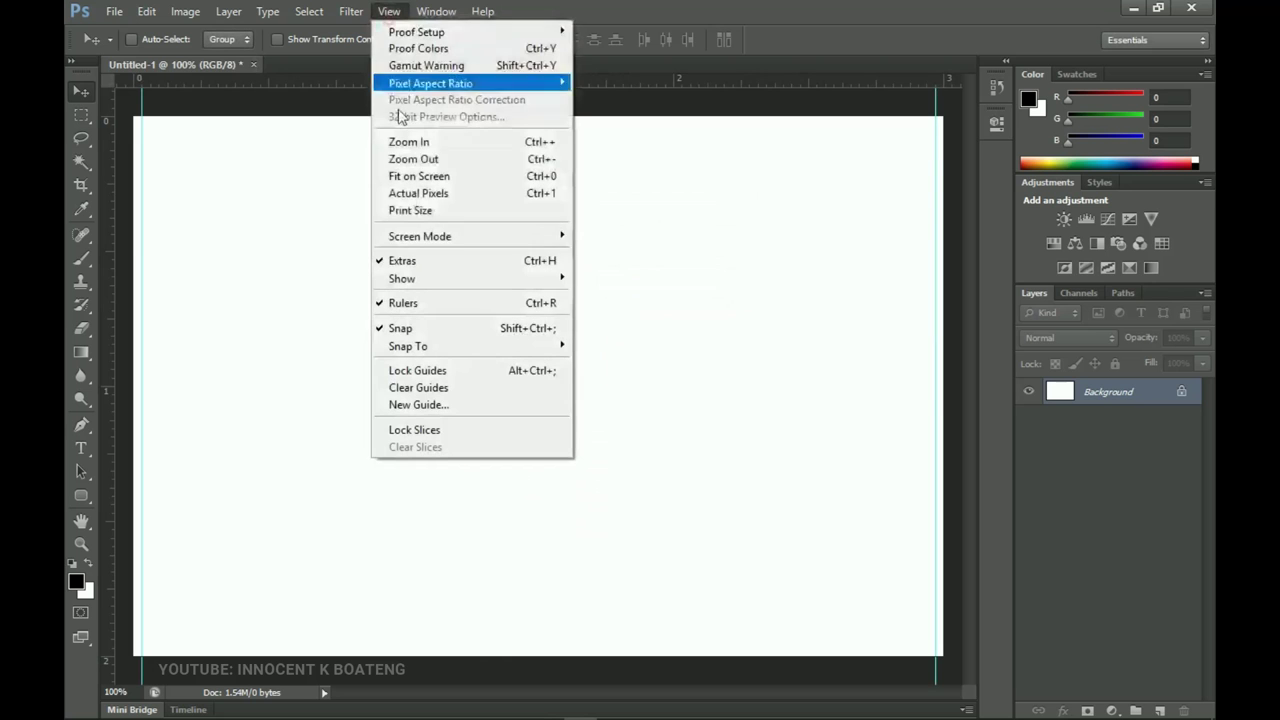
click(428, 405)
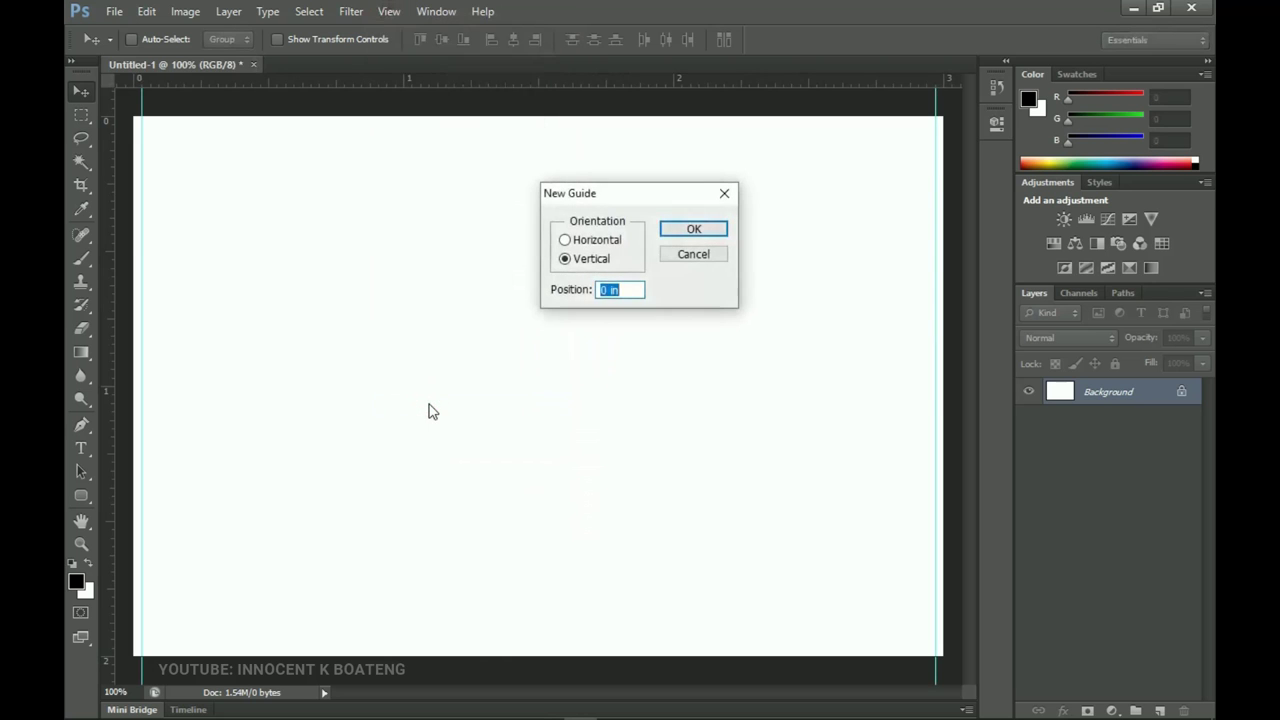
text(30)
key(Return)
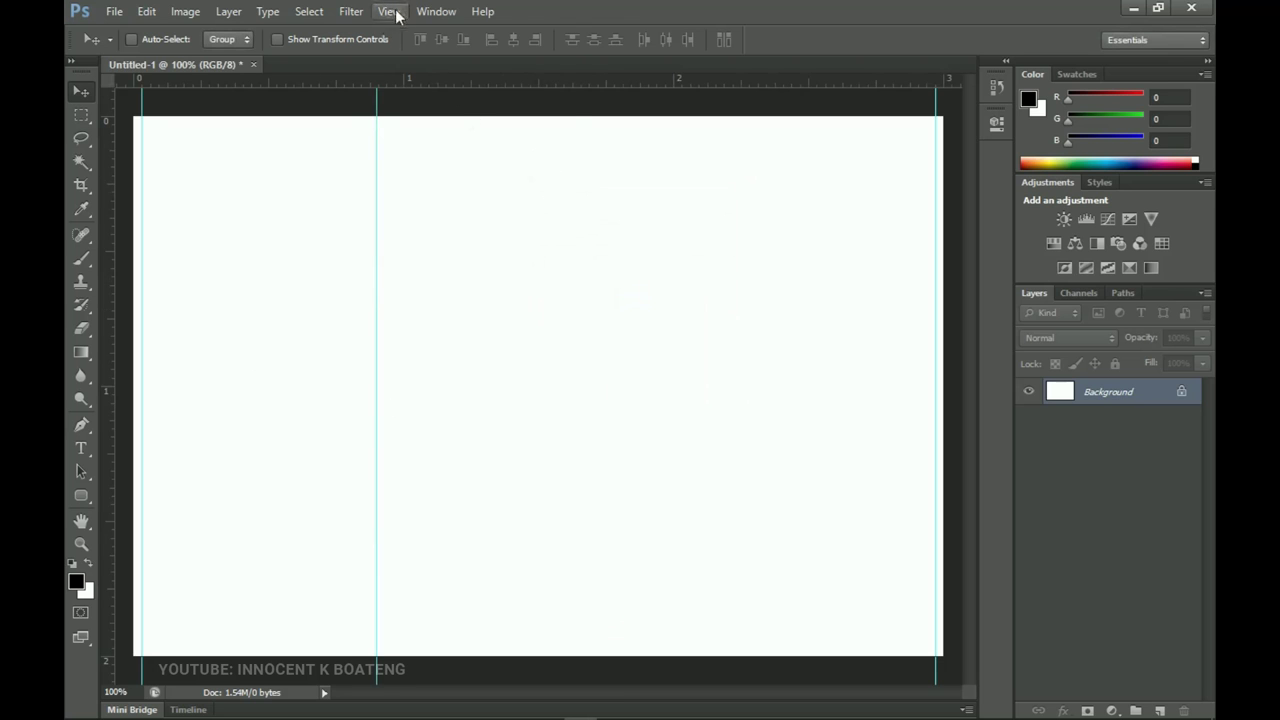
click(389, 11)
click(440, 405)
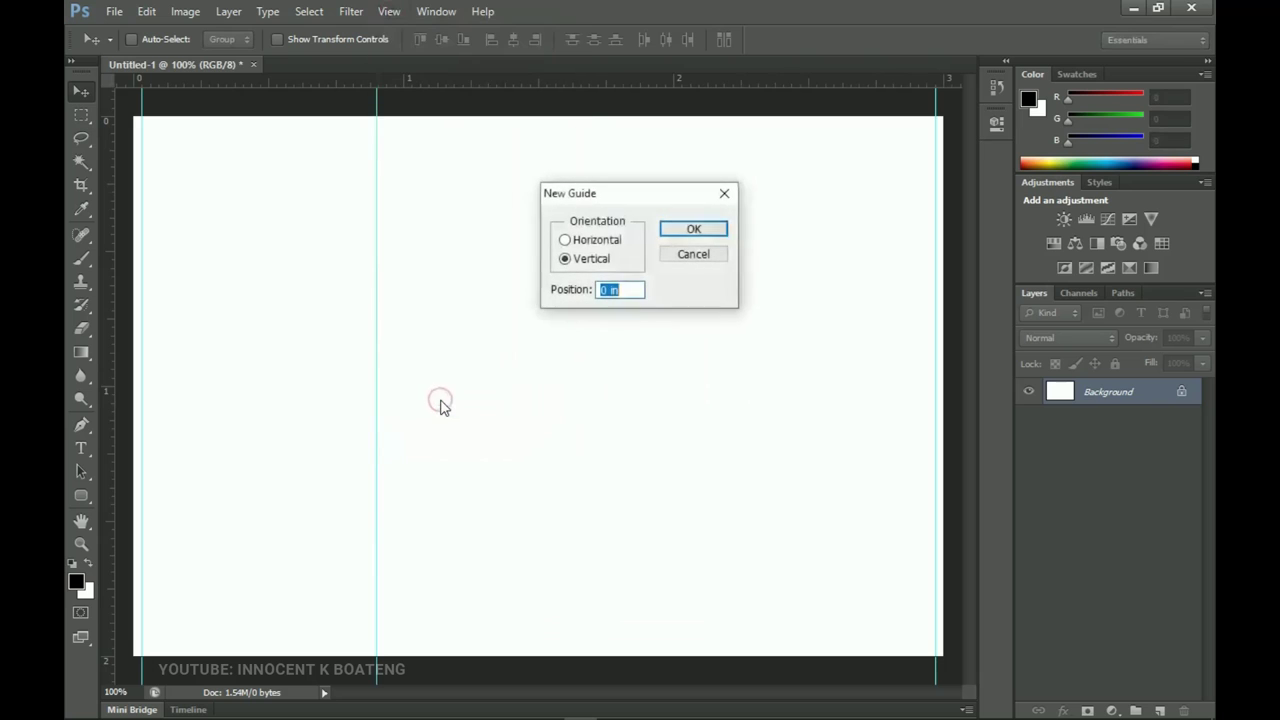
text(70)
key(Return)
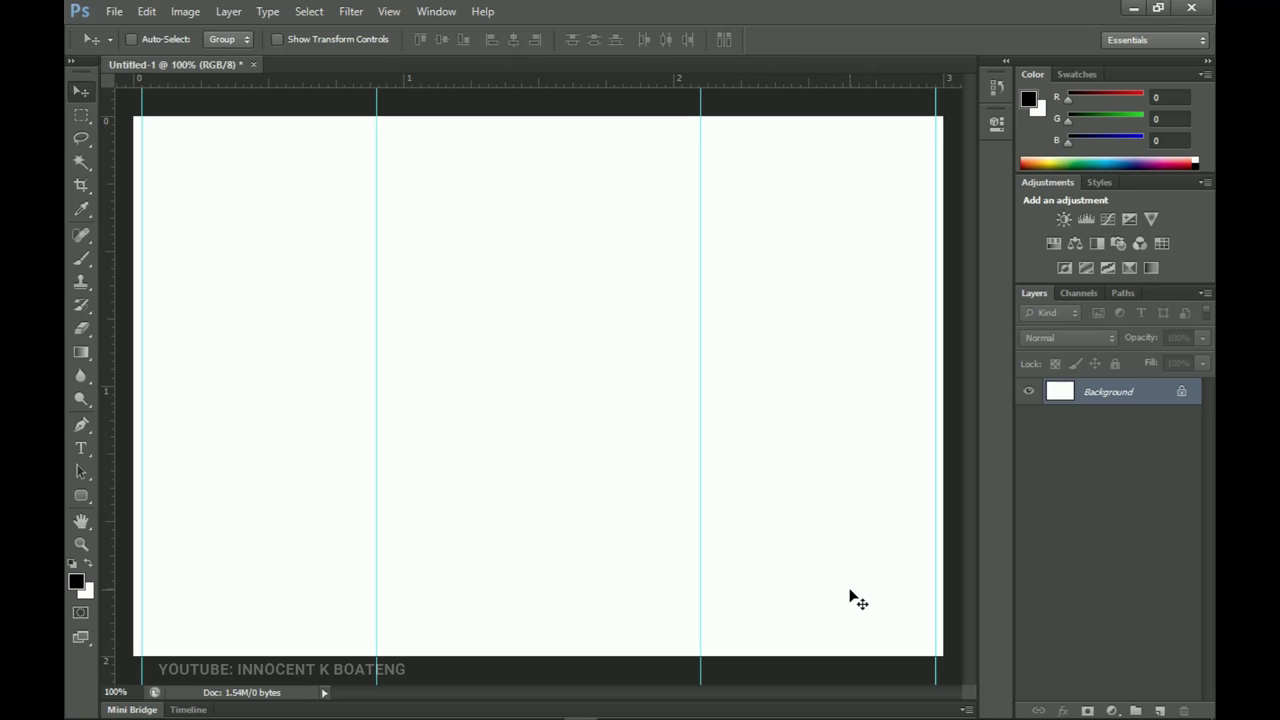
Add a Gradient fill layer over the canvas and open its Gradient Editor.
click(1106, 710)
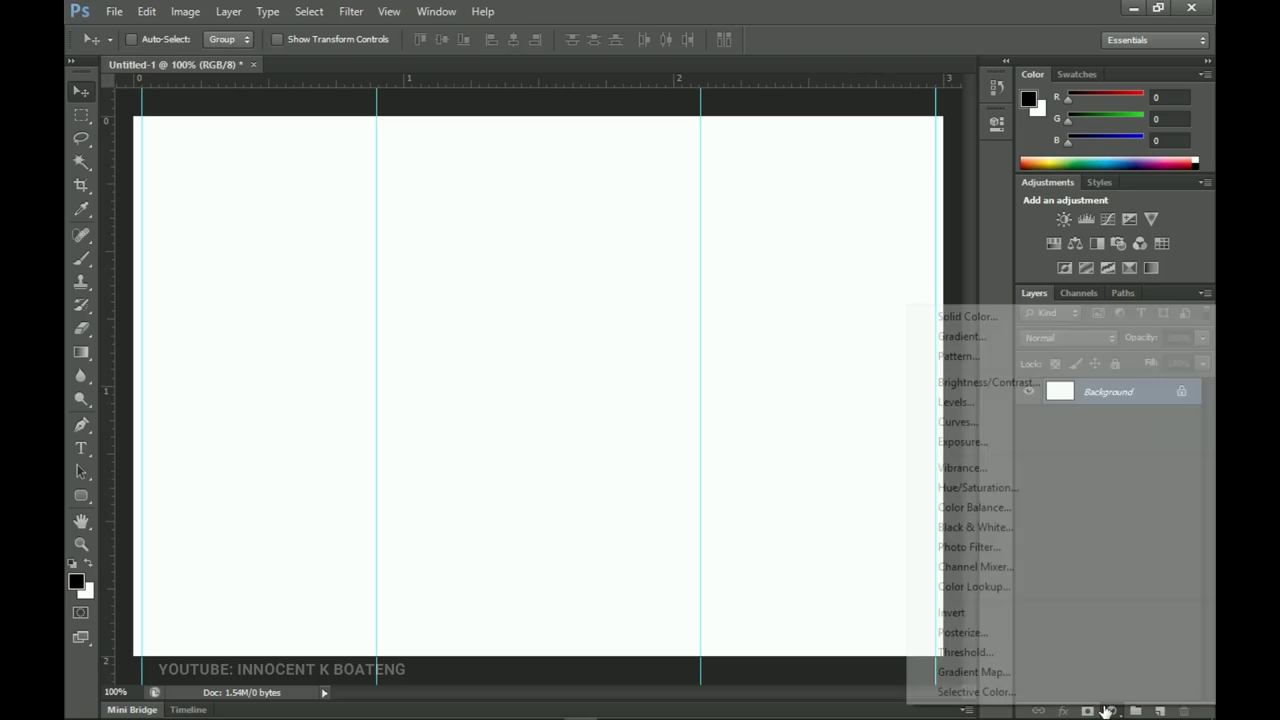
click(971, 343)
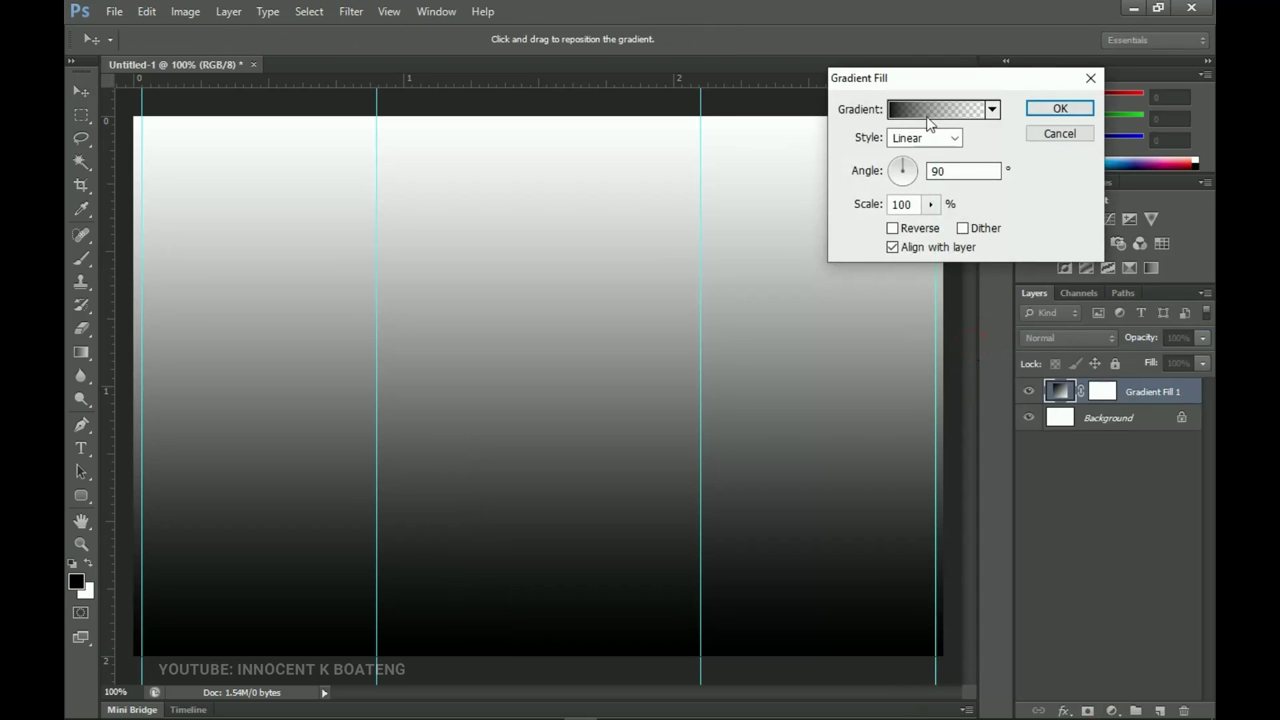
click(912, 108)
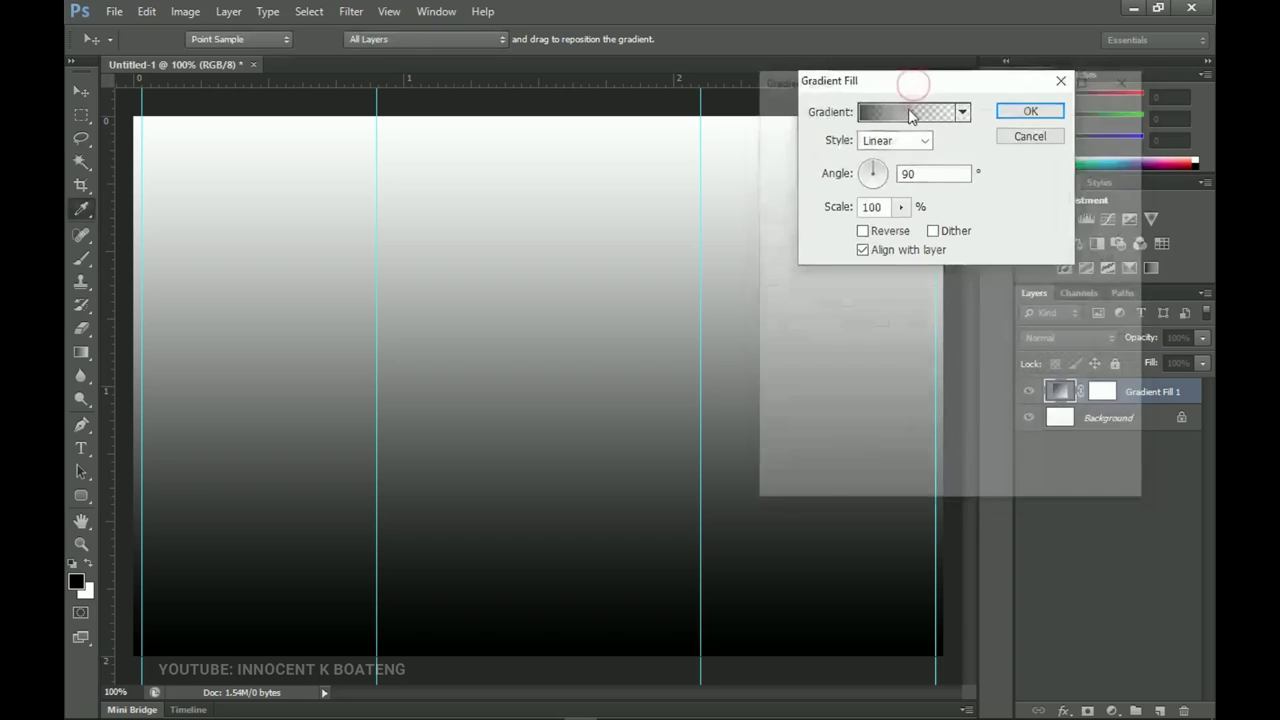
drag(1038, 157, 1038, 214)
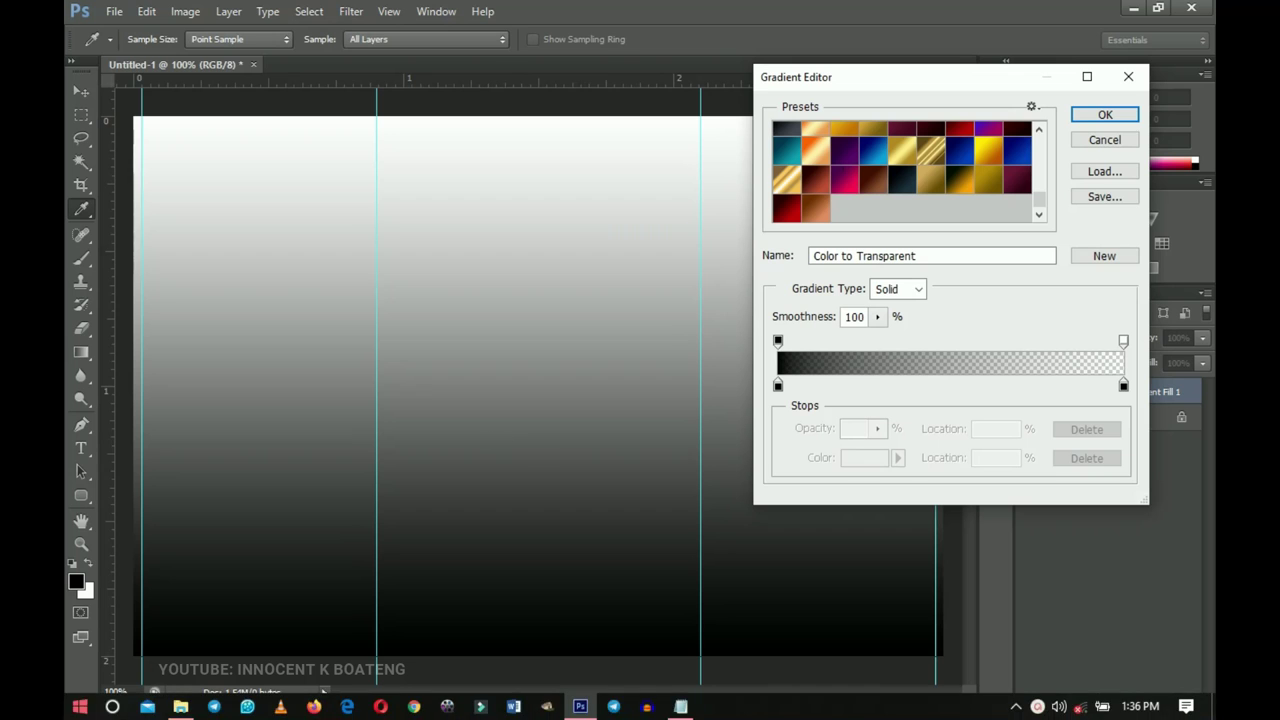
click(577, 700)
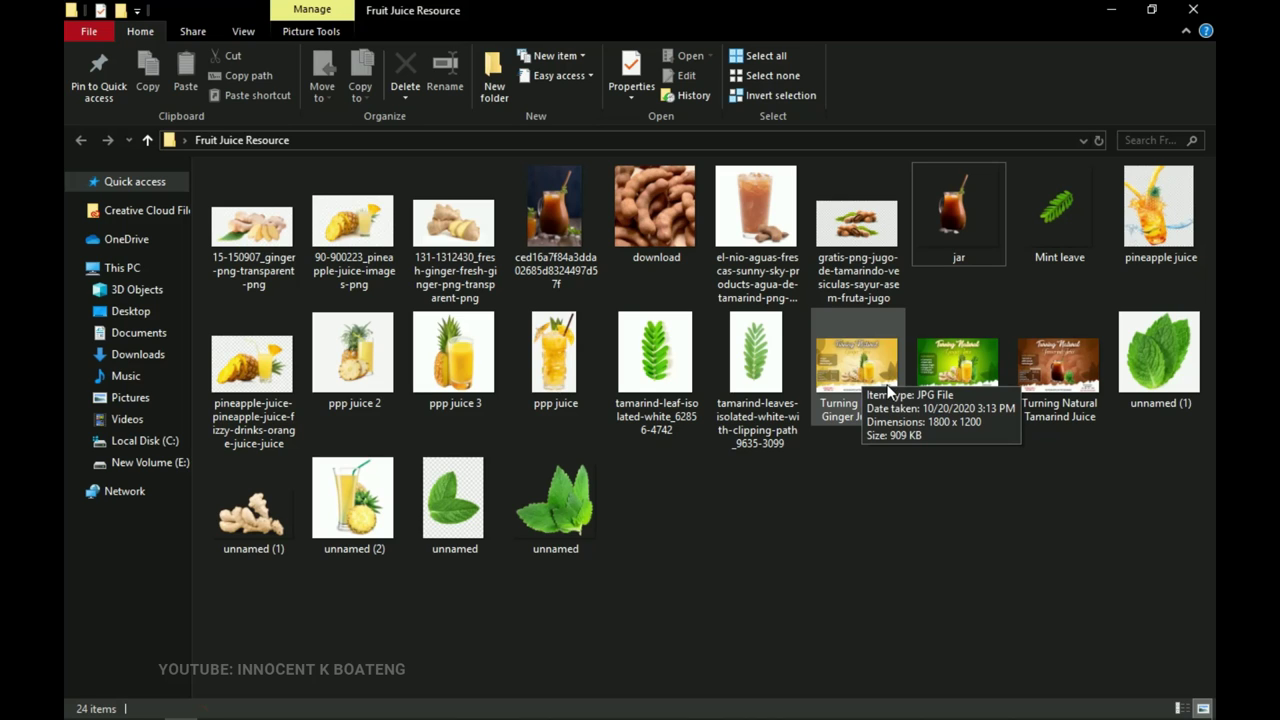
Select the Turning Natural Tamarind Juice image as reference and give the fill a brown gradient.
click(1093, 353)
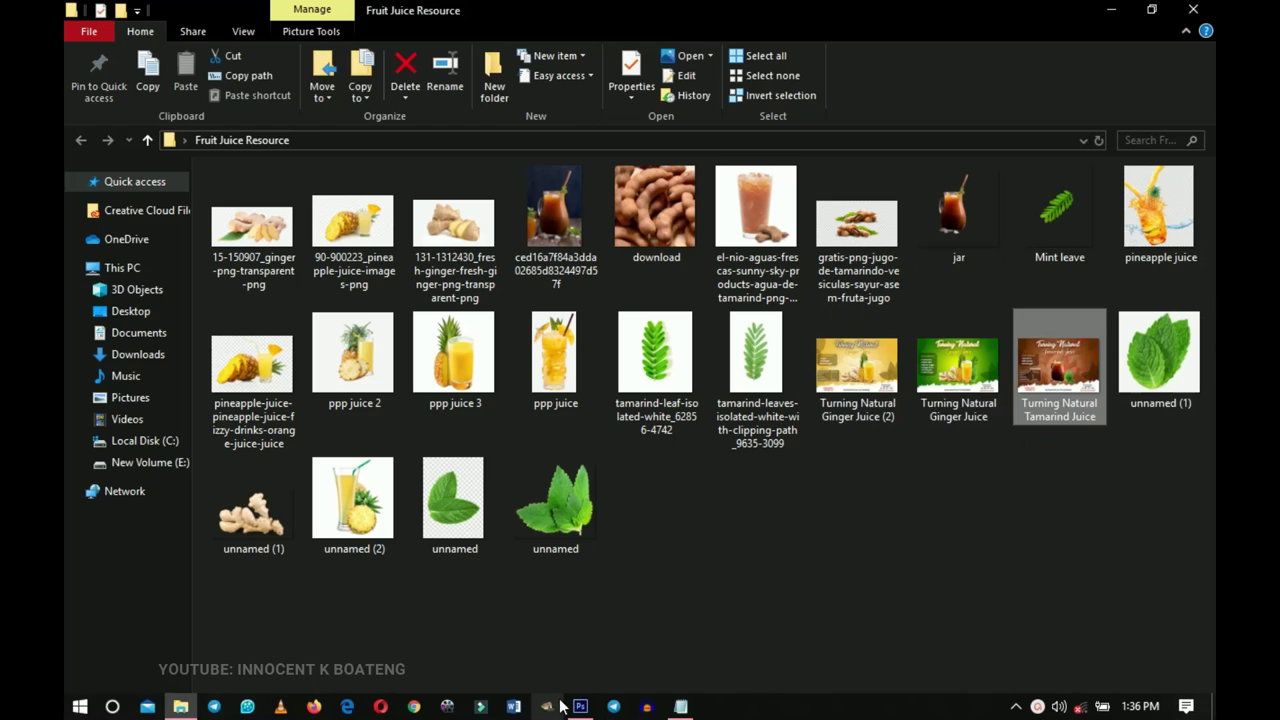
click(580, 706)
click(818, 211)
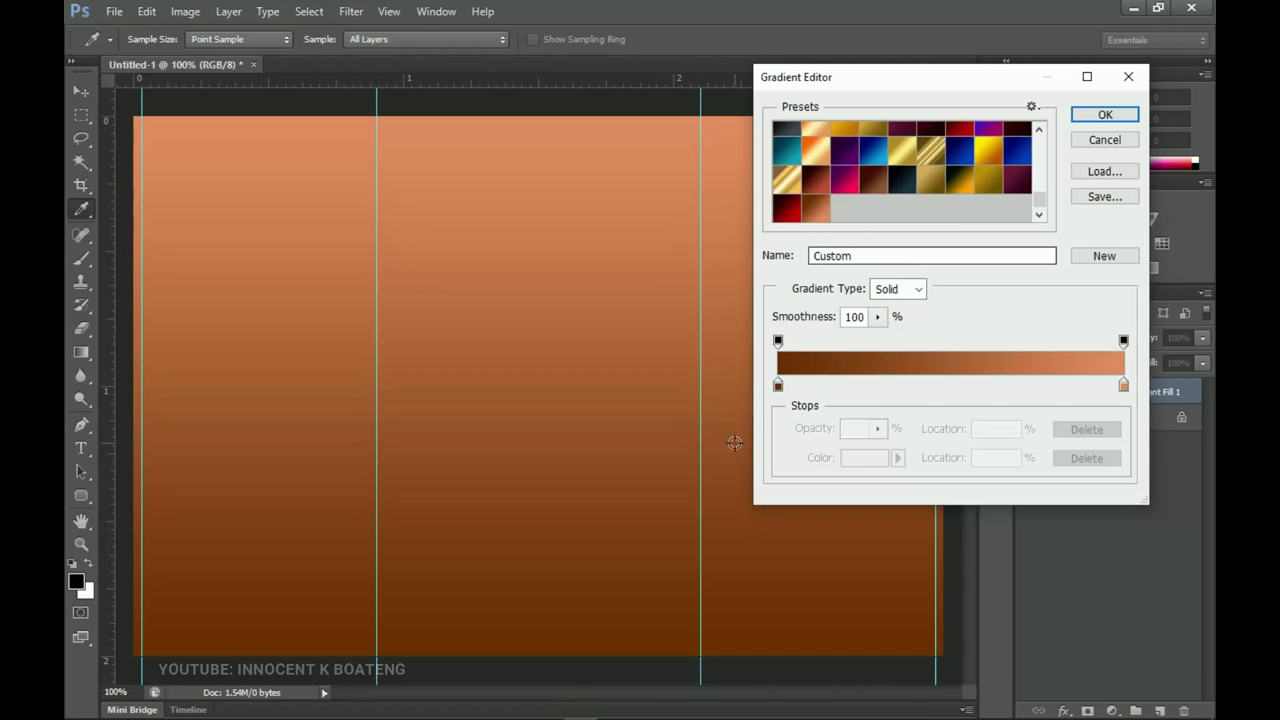
Set the gradient stops to dark brown #682e01 and light orange #df8b5e.
click(779, 386)
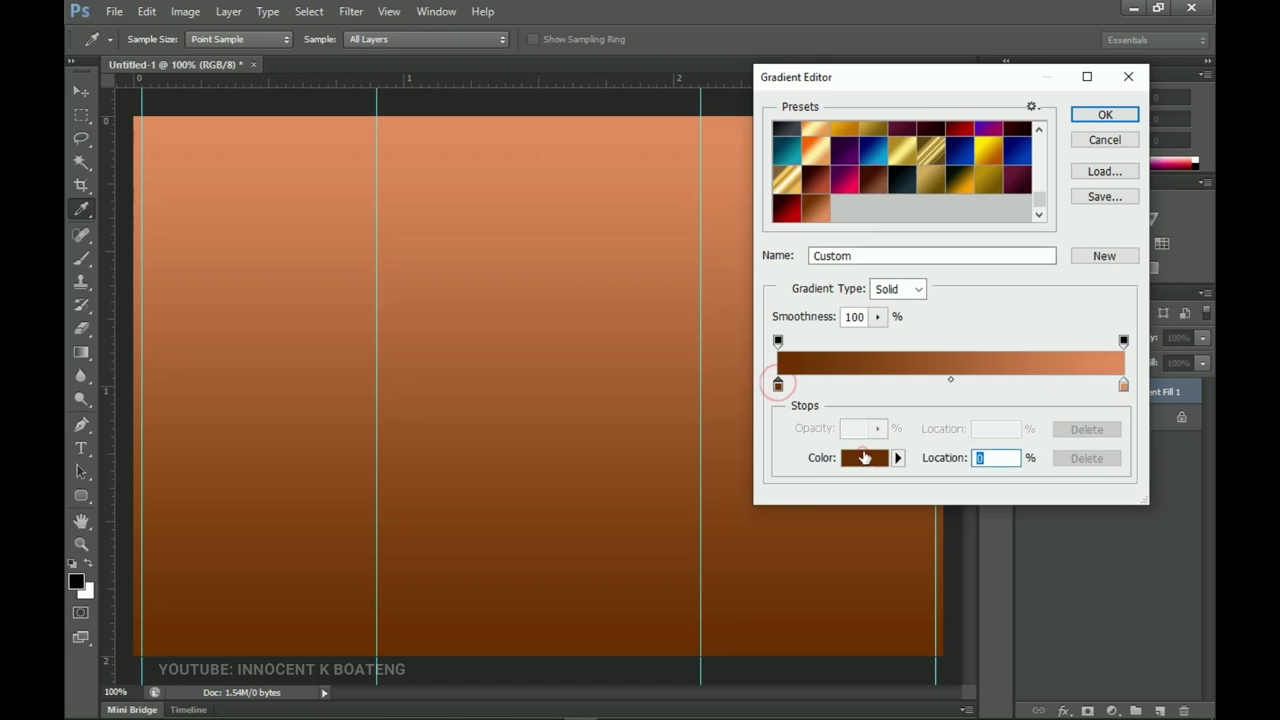
double_click(779, 386)
drag(1058, 432, 991, 252)
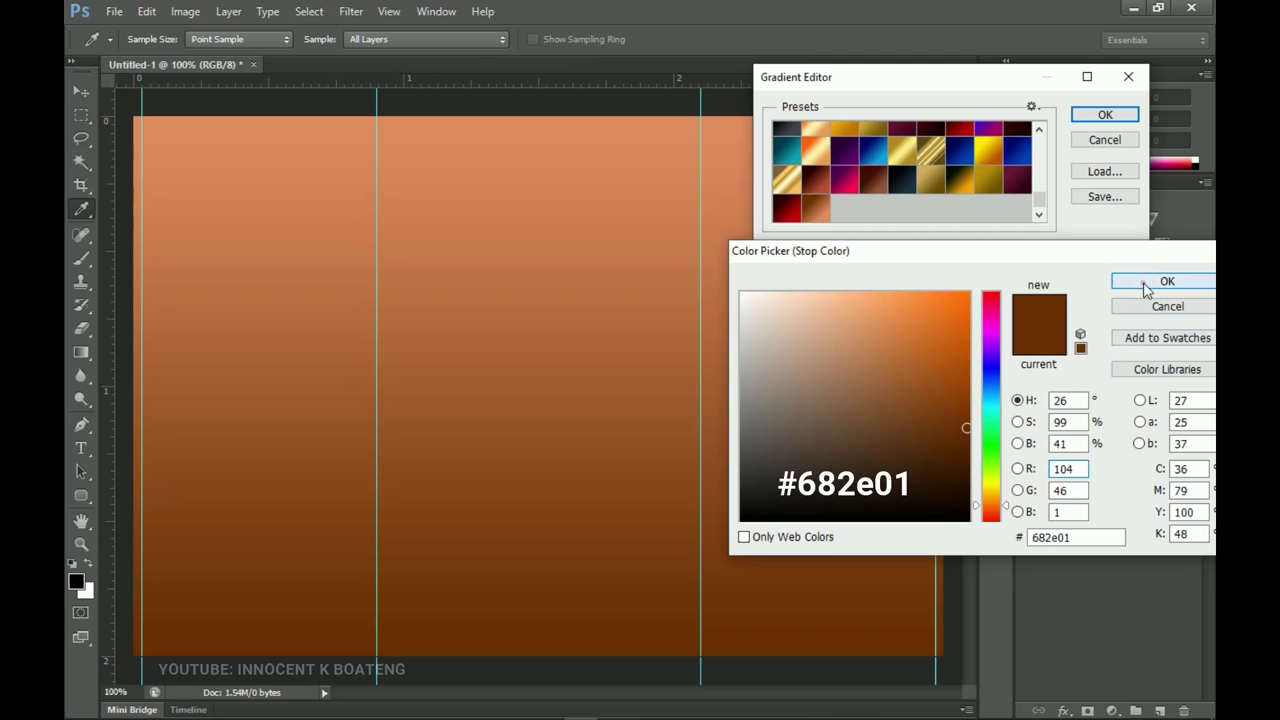
click(1147, 285)
click(1123, 386)
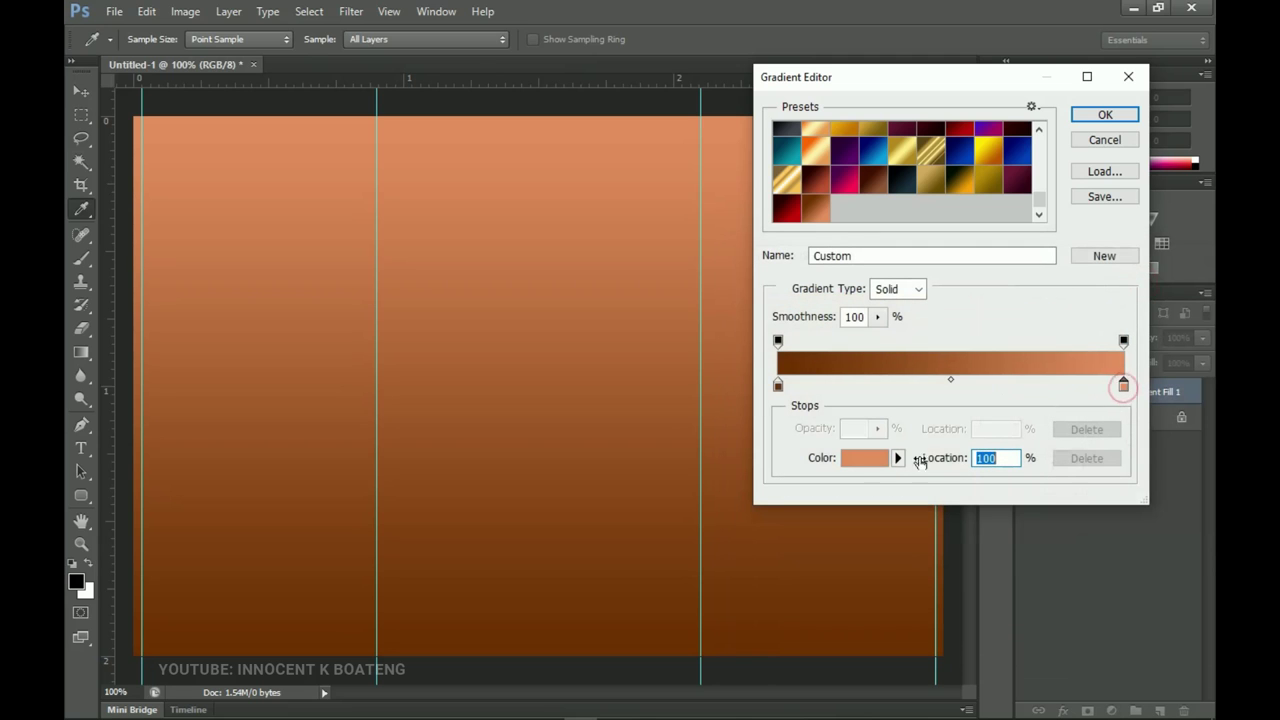
click(866, 458)
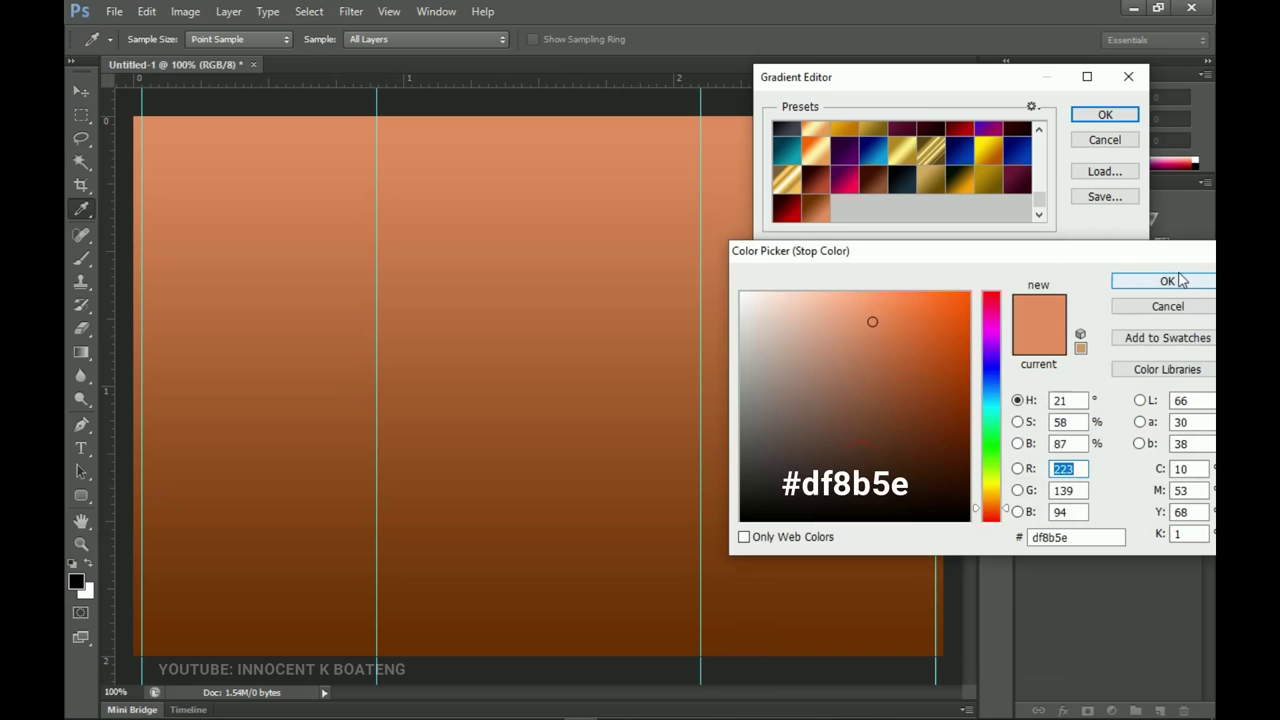
click(1168, 281)
click(1103, 114)
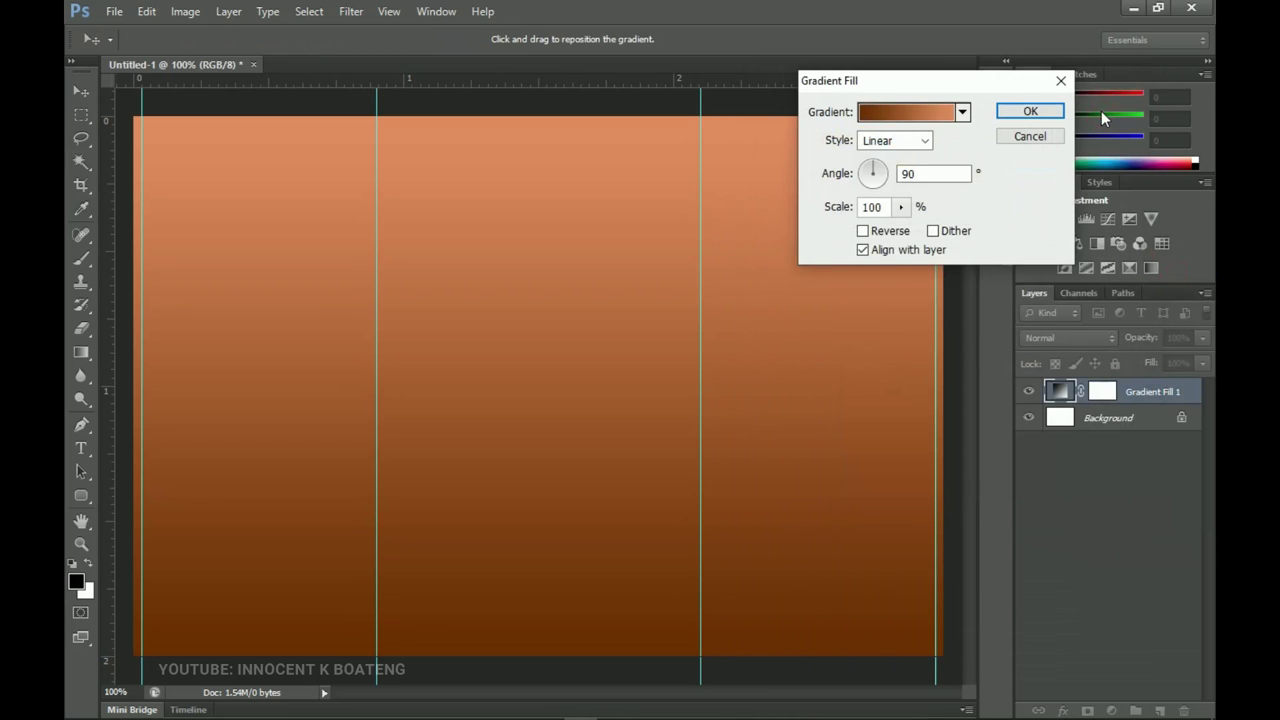
Make the gradient fill Radial, reversed, at 149% scale.
click(884, 140)
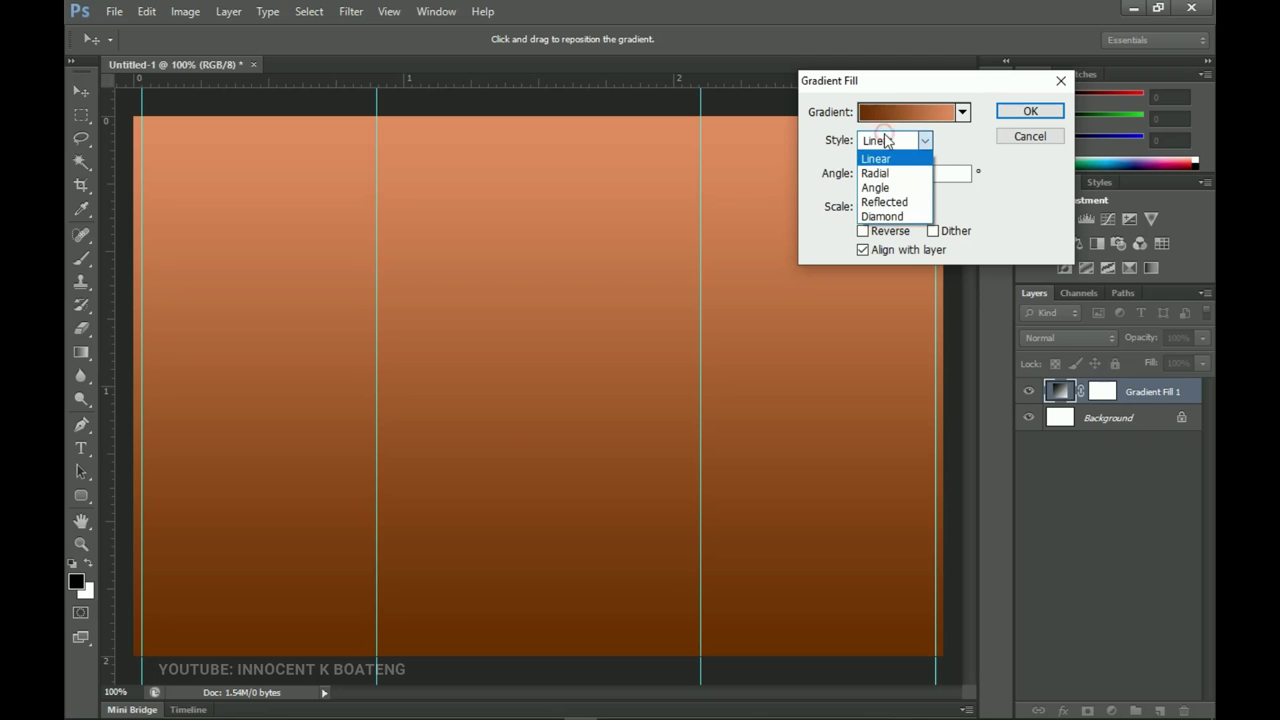
click(878, 174)
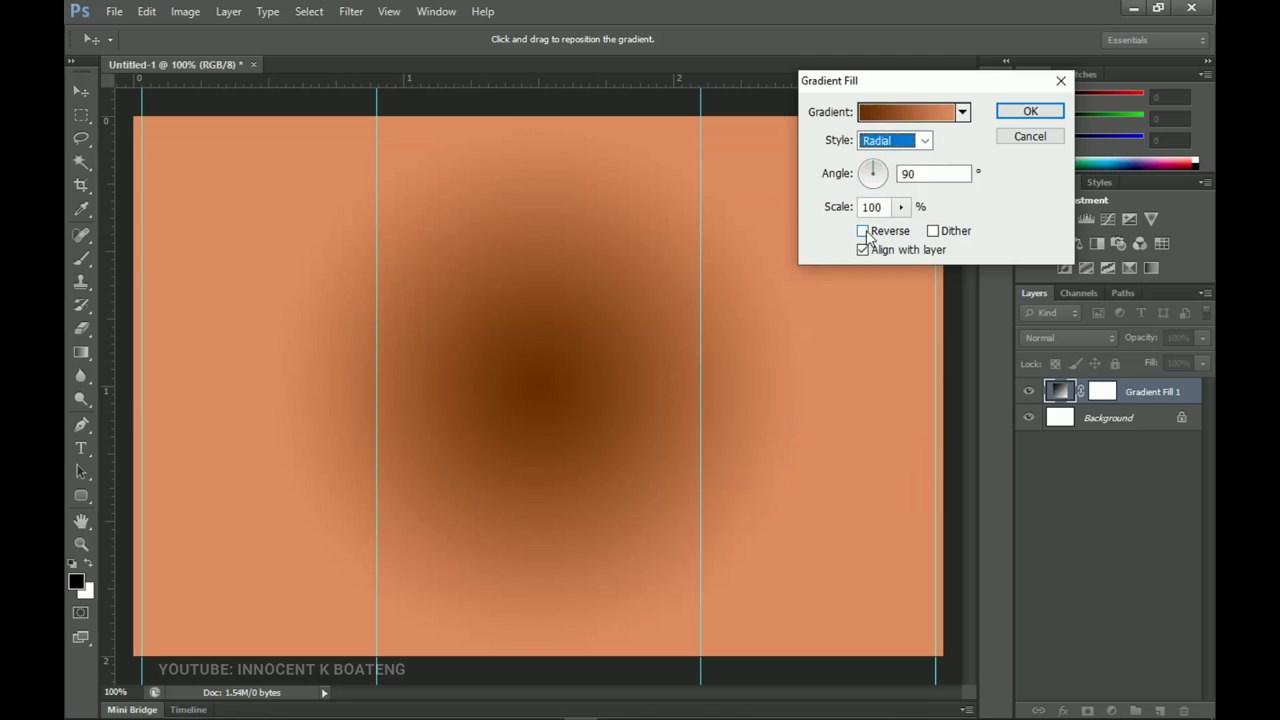
click(863, 231)
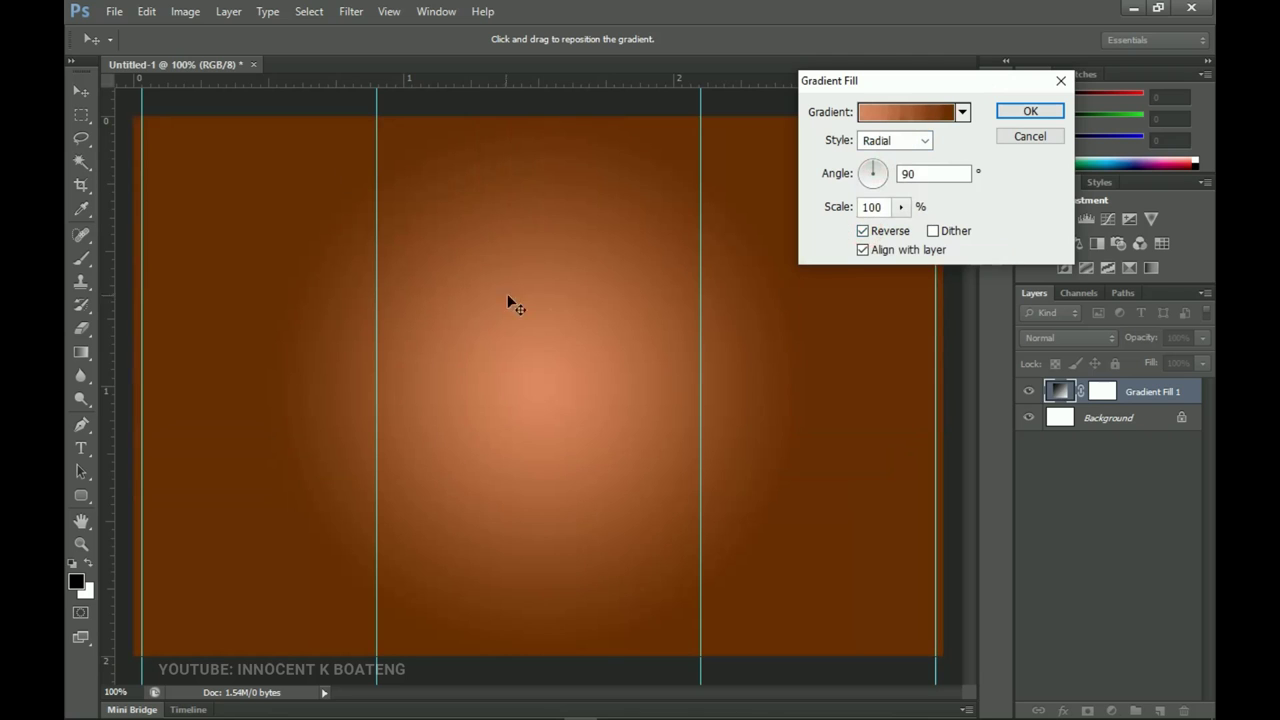
double_click(878, 207)
text(149)
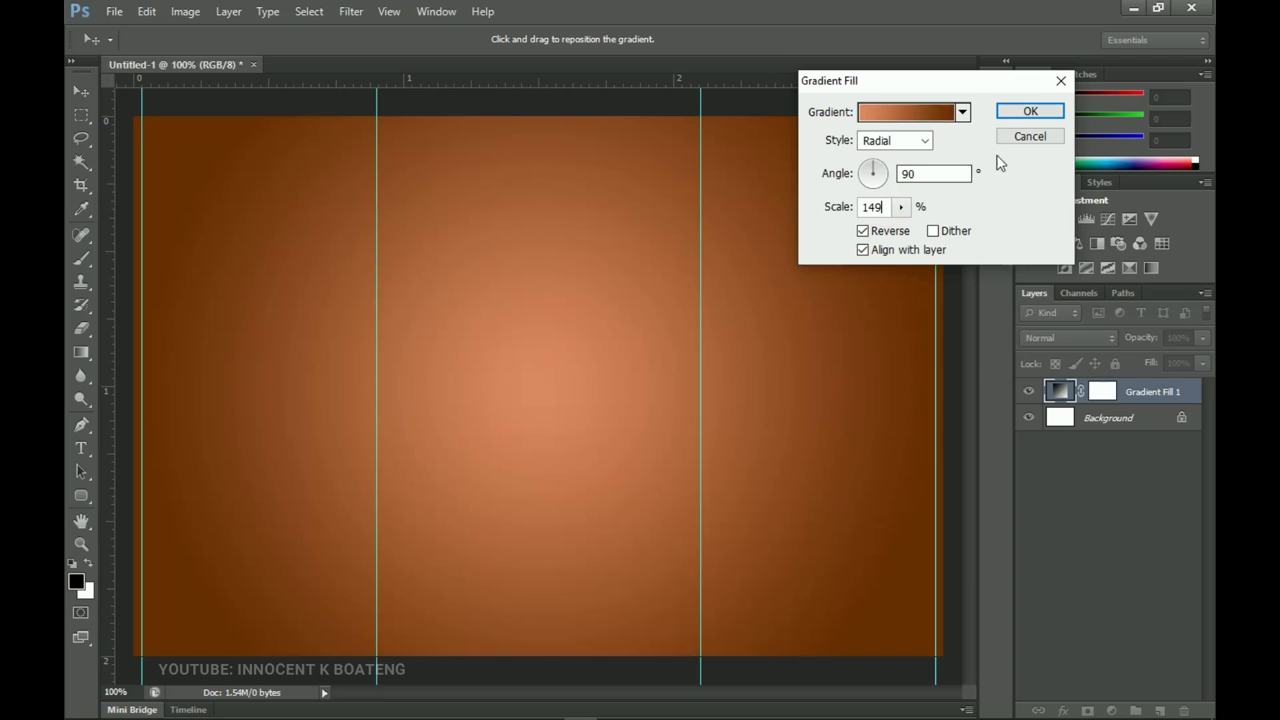
click(1034, 115)
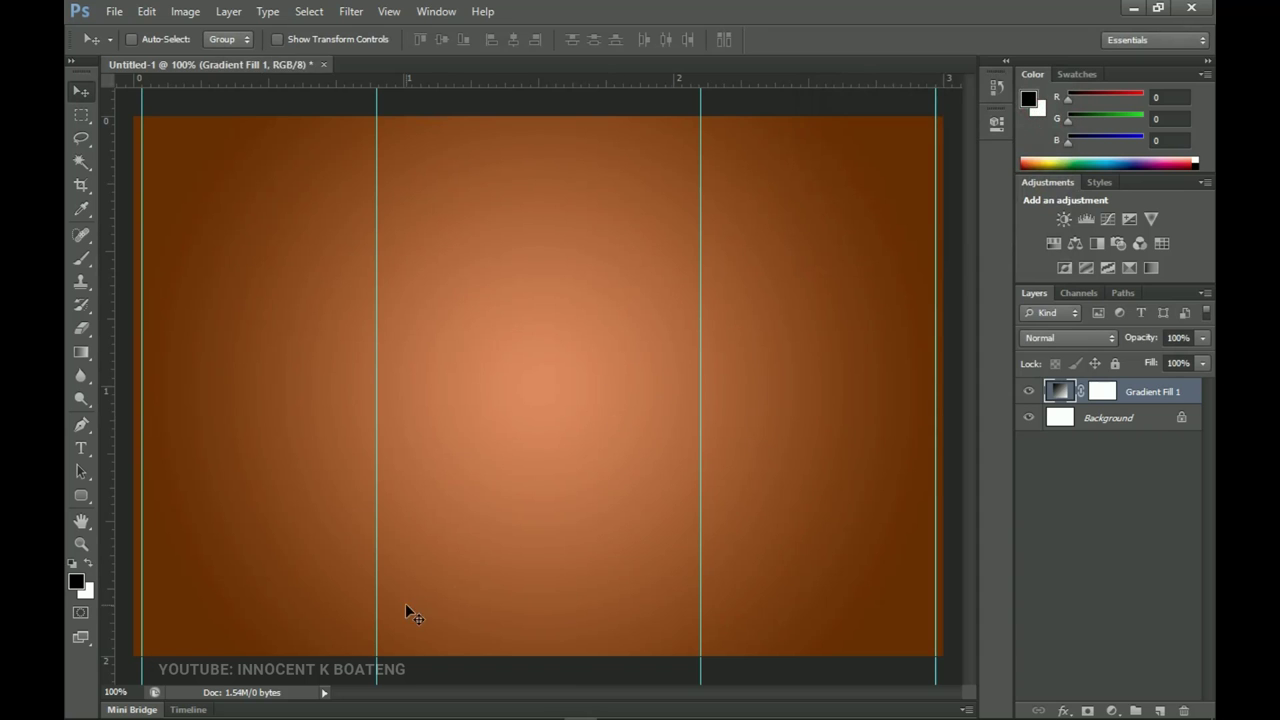
Place the 'download' tamarind photo onto the label and shrink it to about 61%.
mouse_move(280, 716)
click(180, 706)
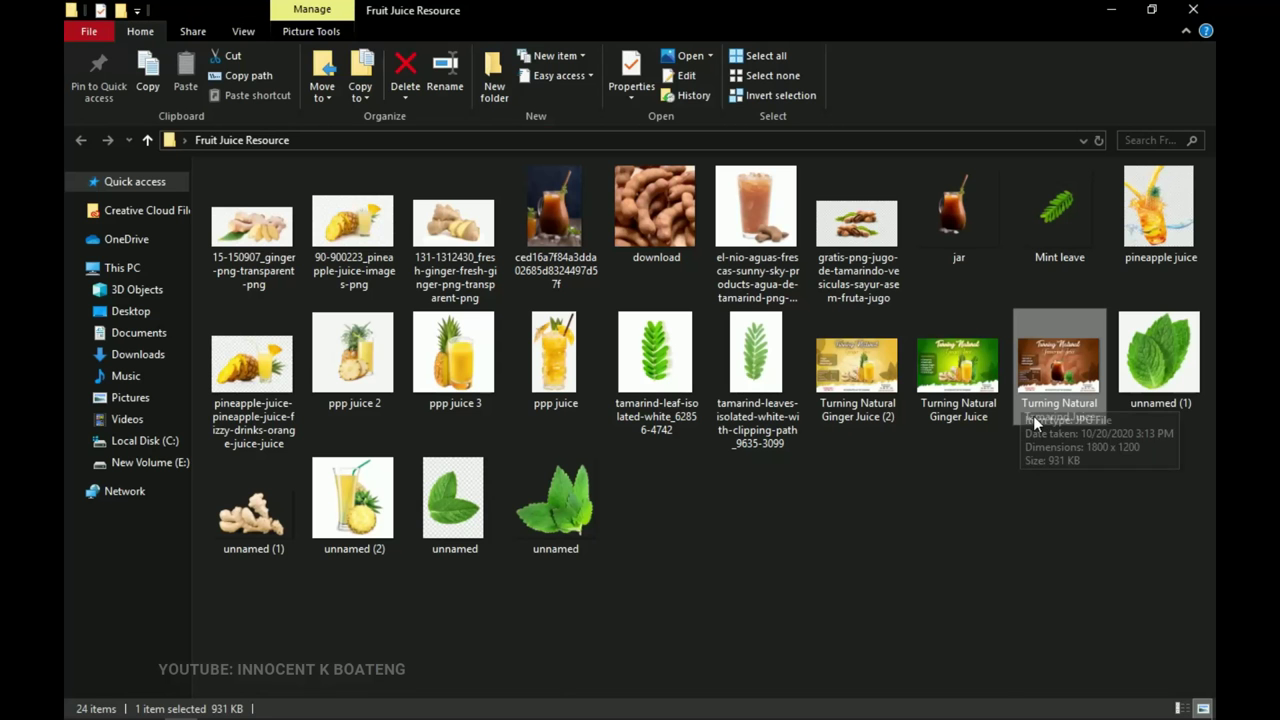
drag(670, 222, 636, 398)
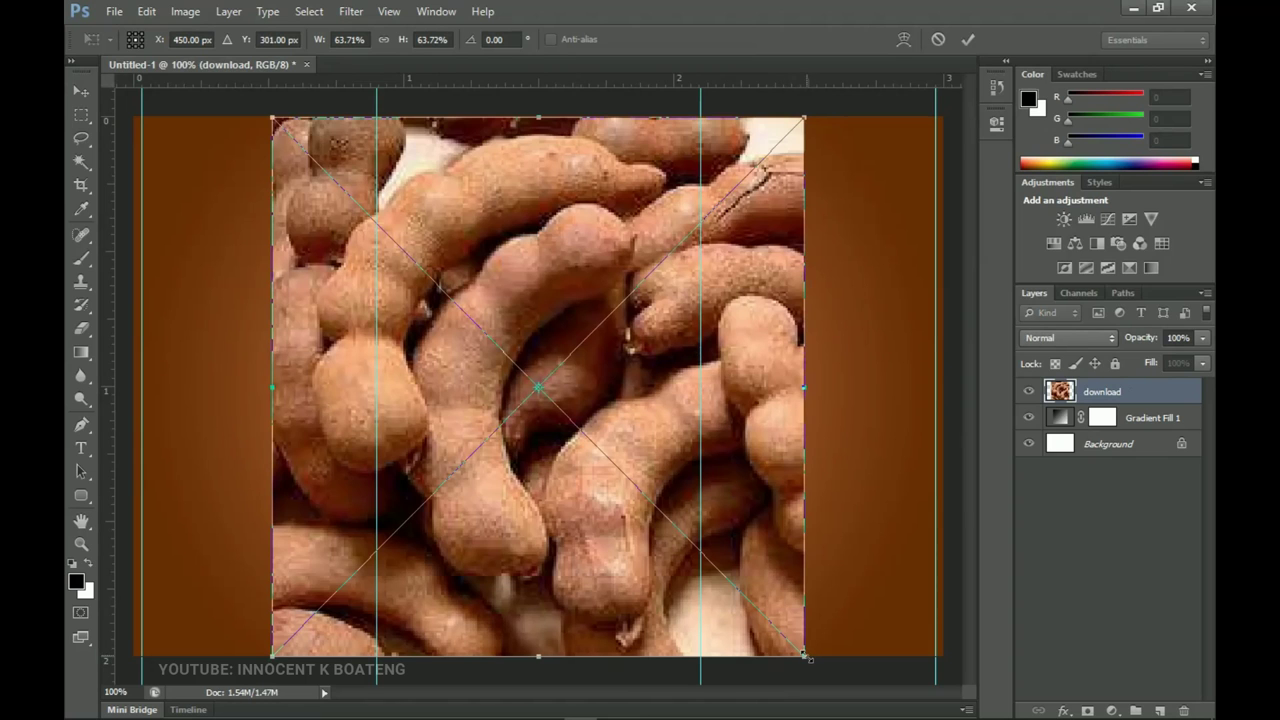
drag(806, 657, 800, 643)
Rasterize the download layer and set it to Soft Light blending at 50% opacity.
key(Return)
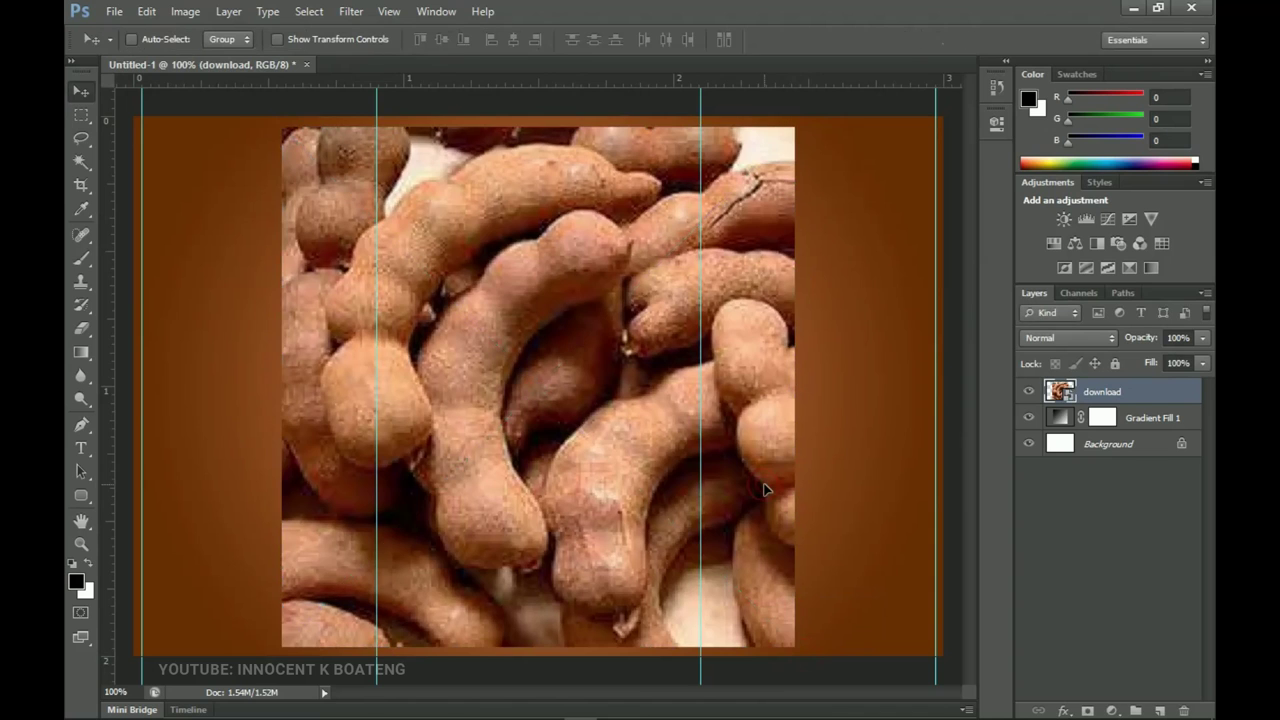
right_click(1104, 395)
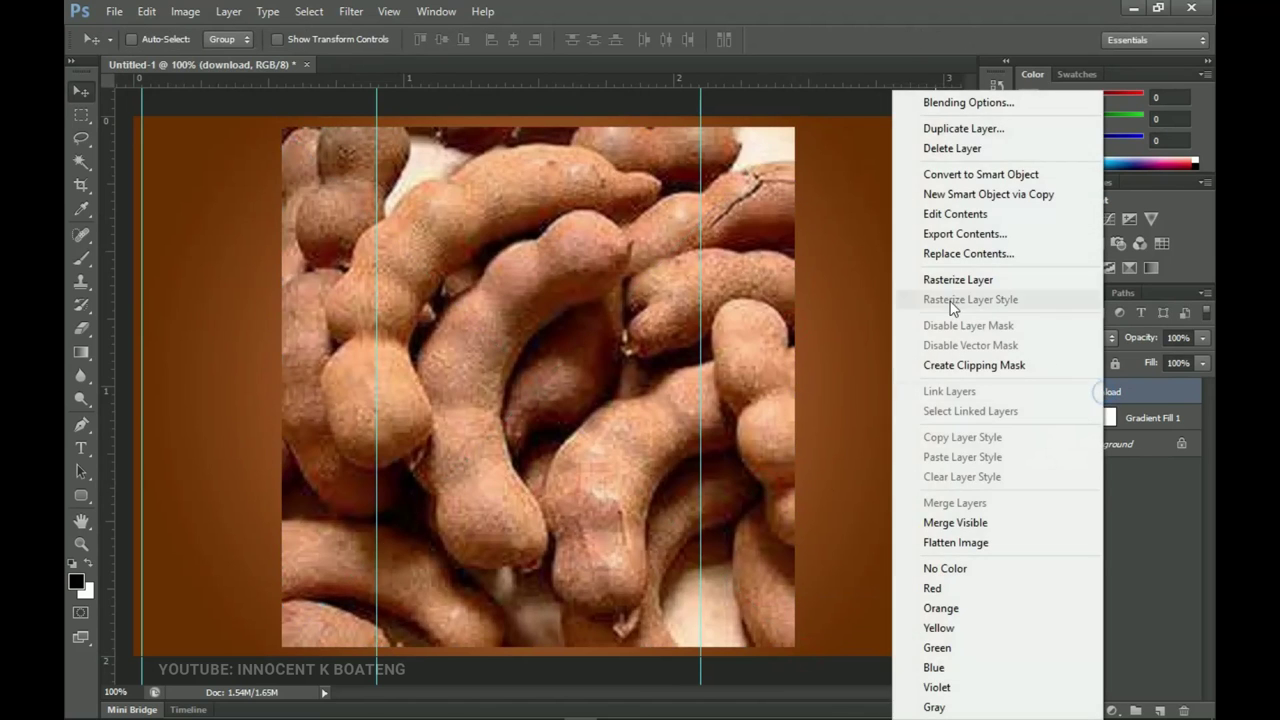
click(950, 280)
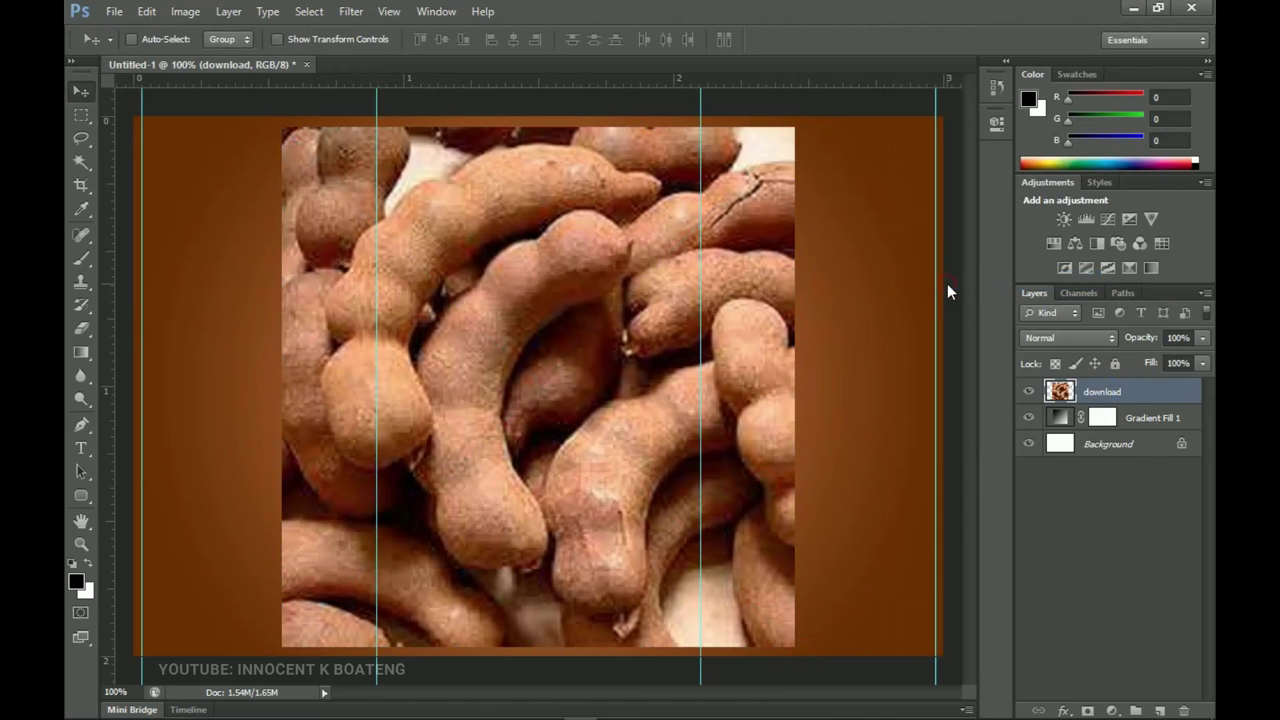
click(1099, 339)
click(1068, 242)
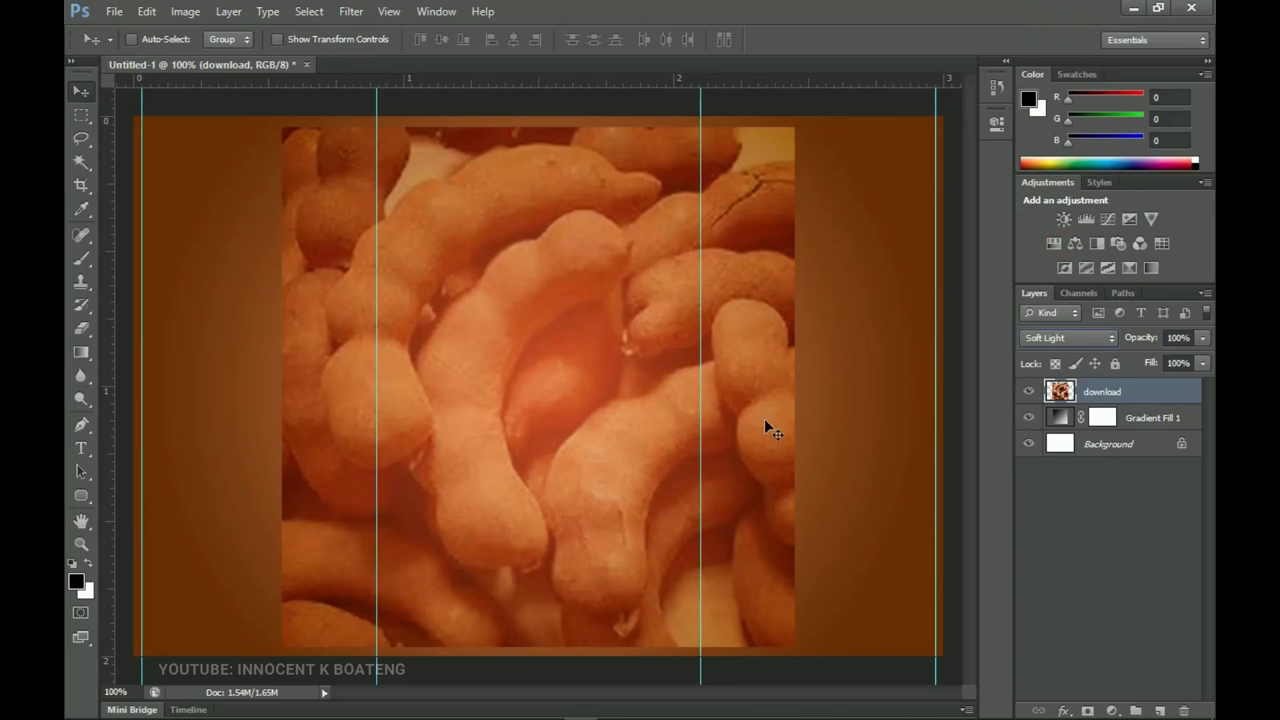
click(1192, 337)
text(5)
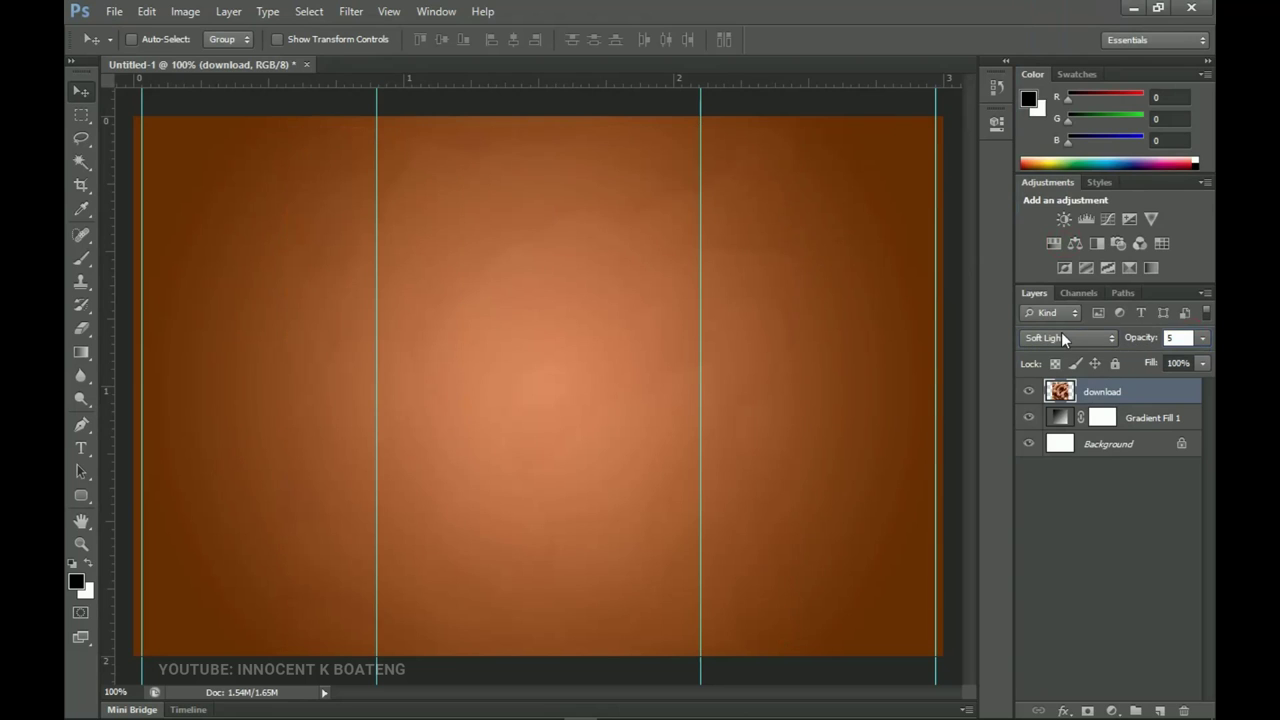
text(0)
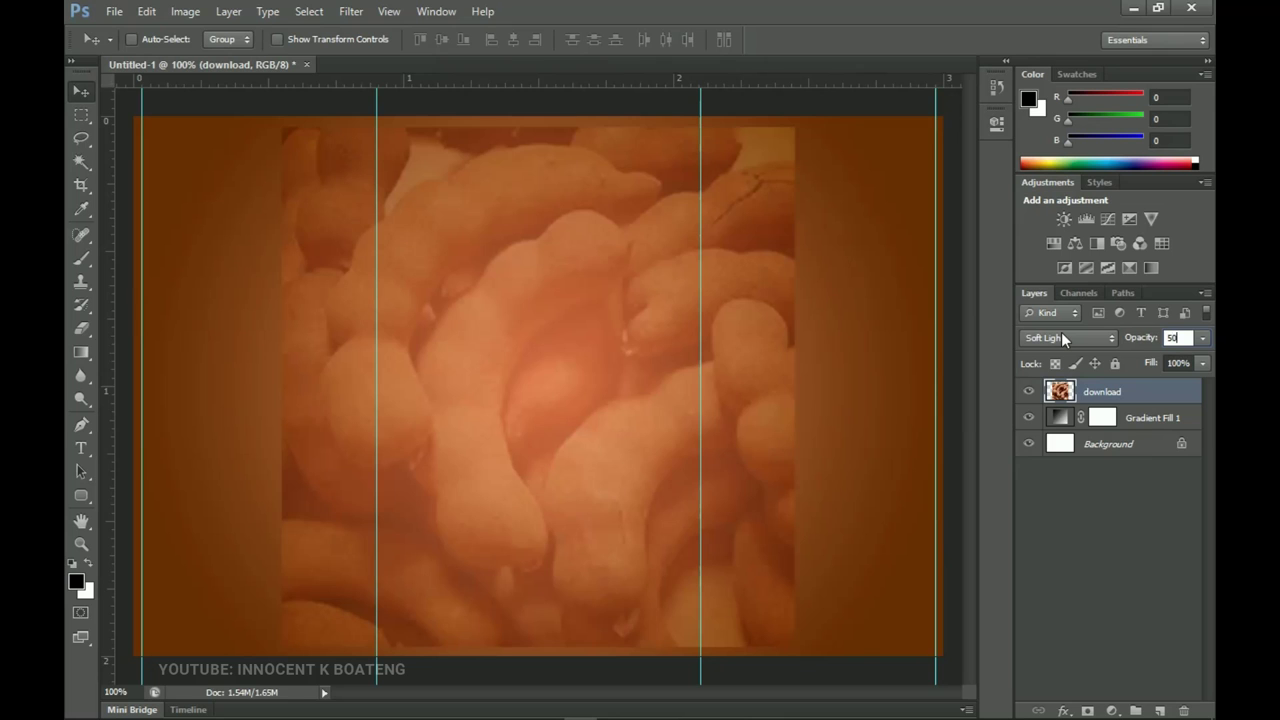
key(Return)
Add a layer mask and paint the photo's edges black with a 100% opacity, 0% hardness brush.
click(1088, 711)
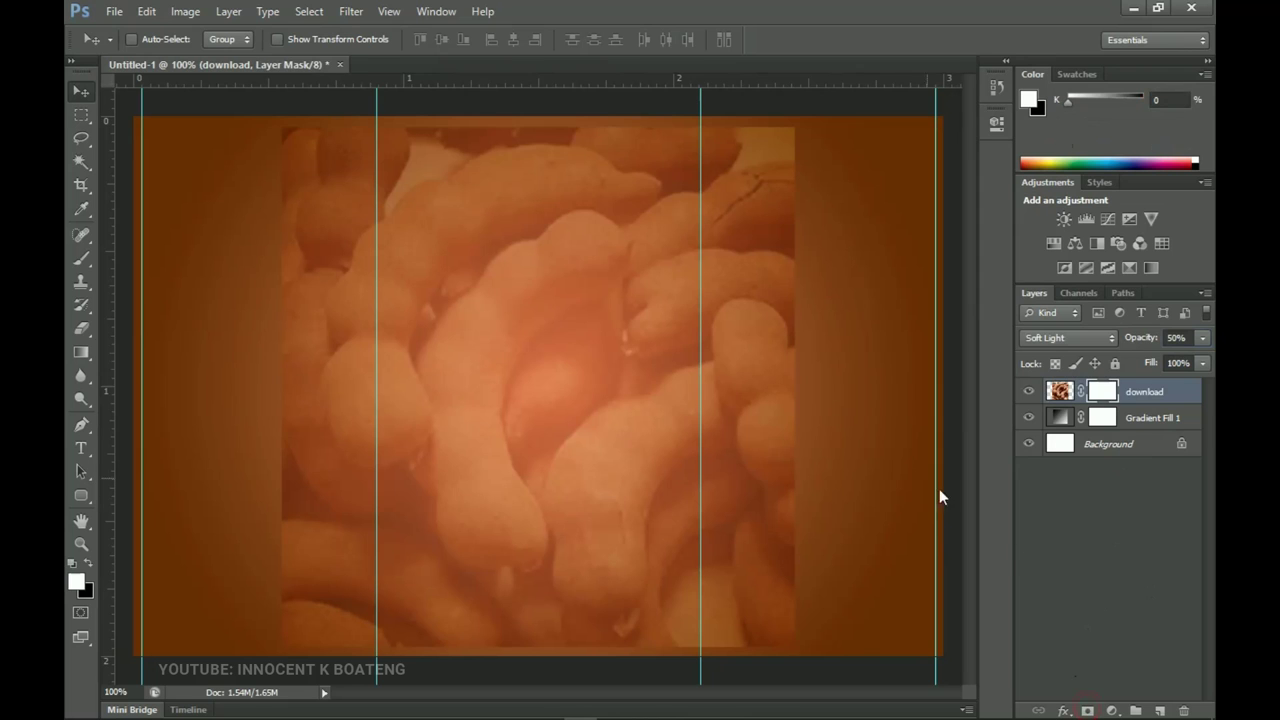
key(b)
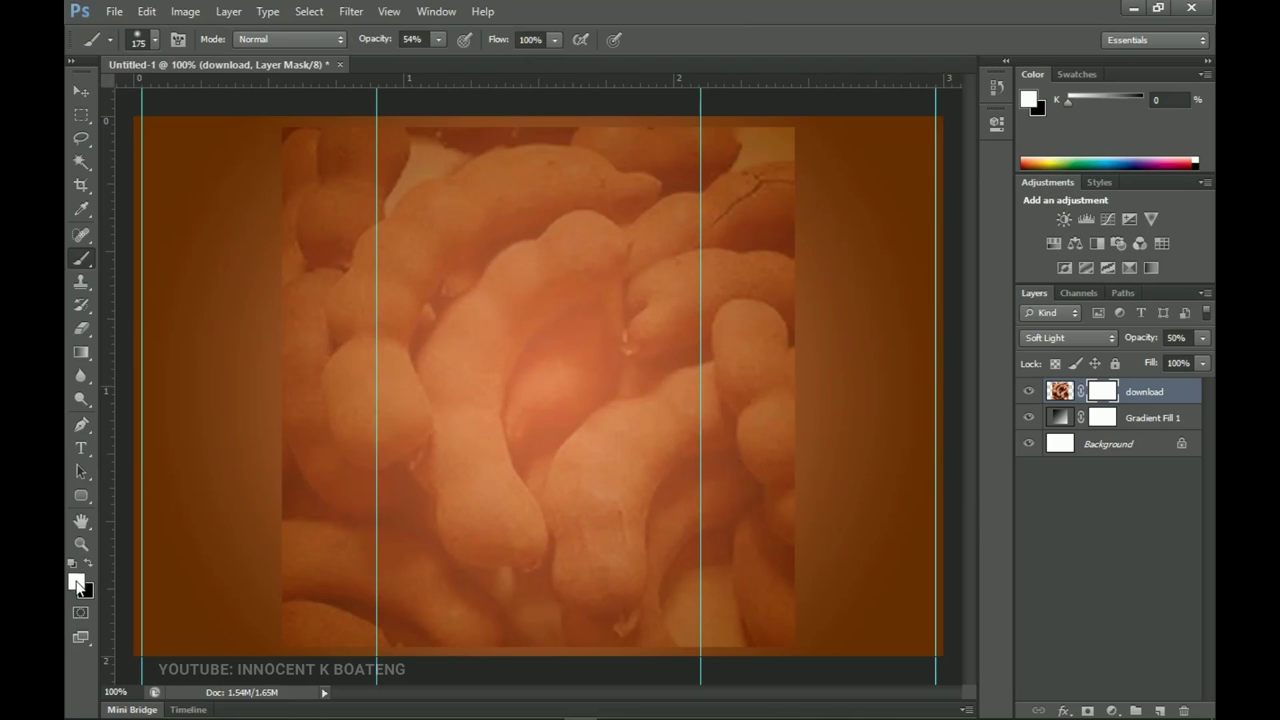
key(x)
key(x)
key(x)
key(x)
key(x)
key(x)
key(x)
key(x)
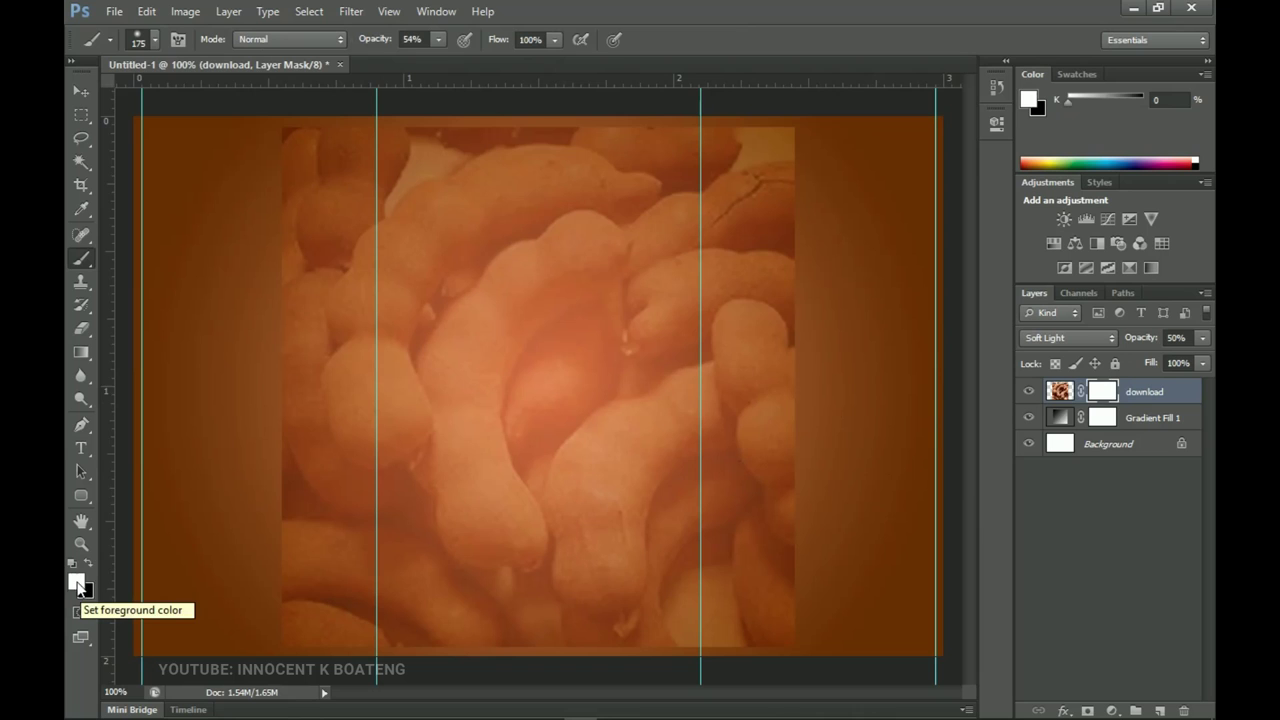
key(x)
key(x)
key(x)
key(x)
key(x)
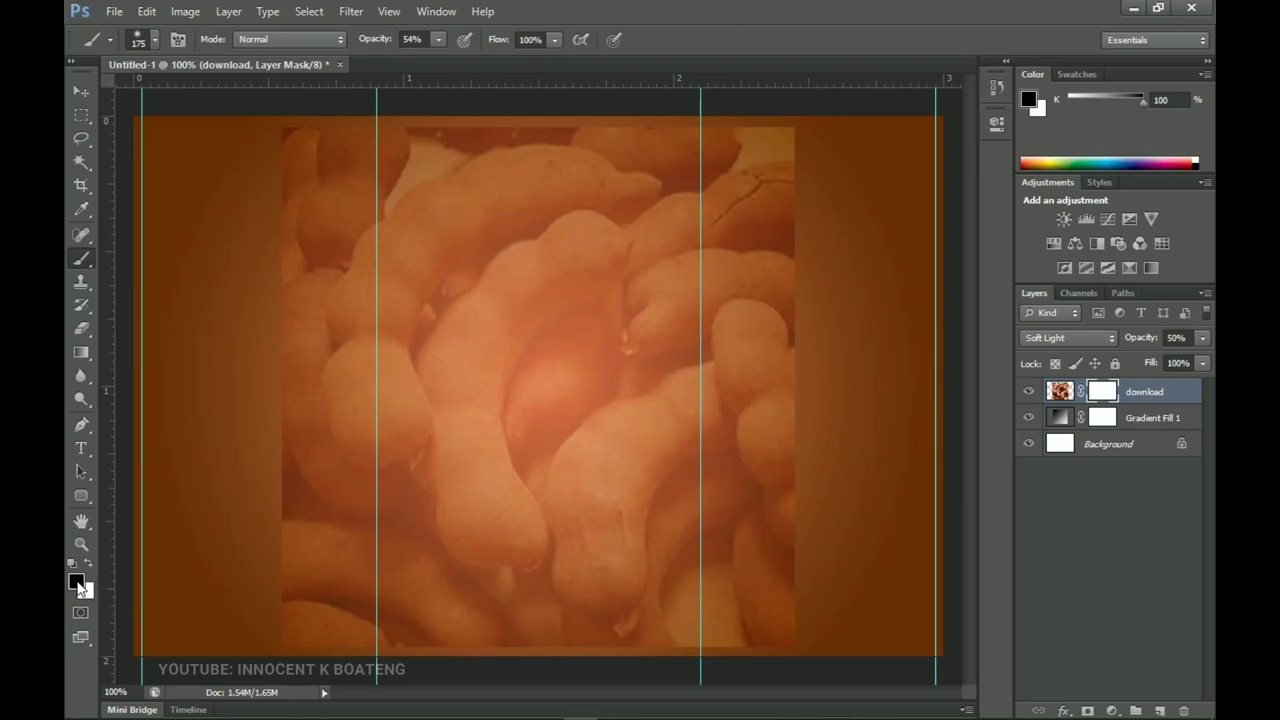
click(805, 172)
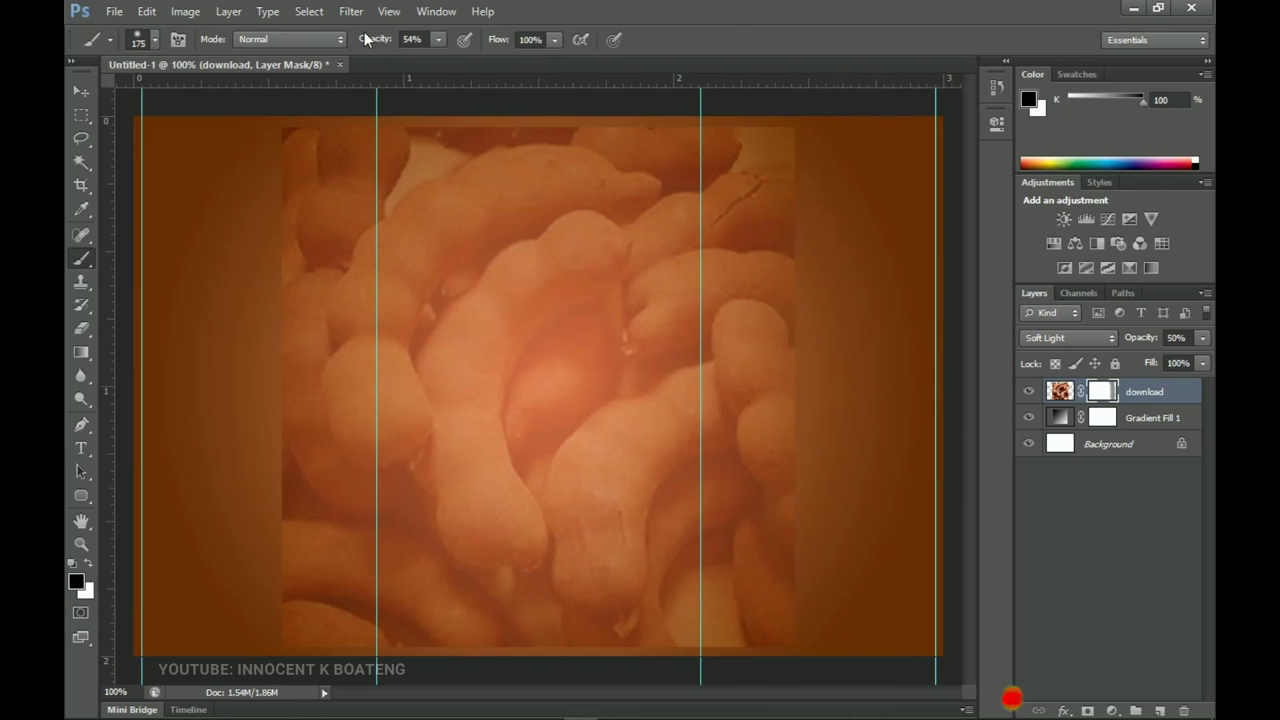
drag(367, 39, 415, 39)
right_click(860, 380)
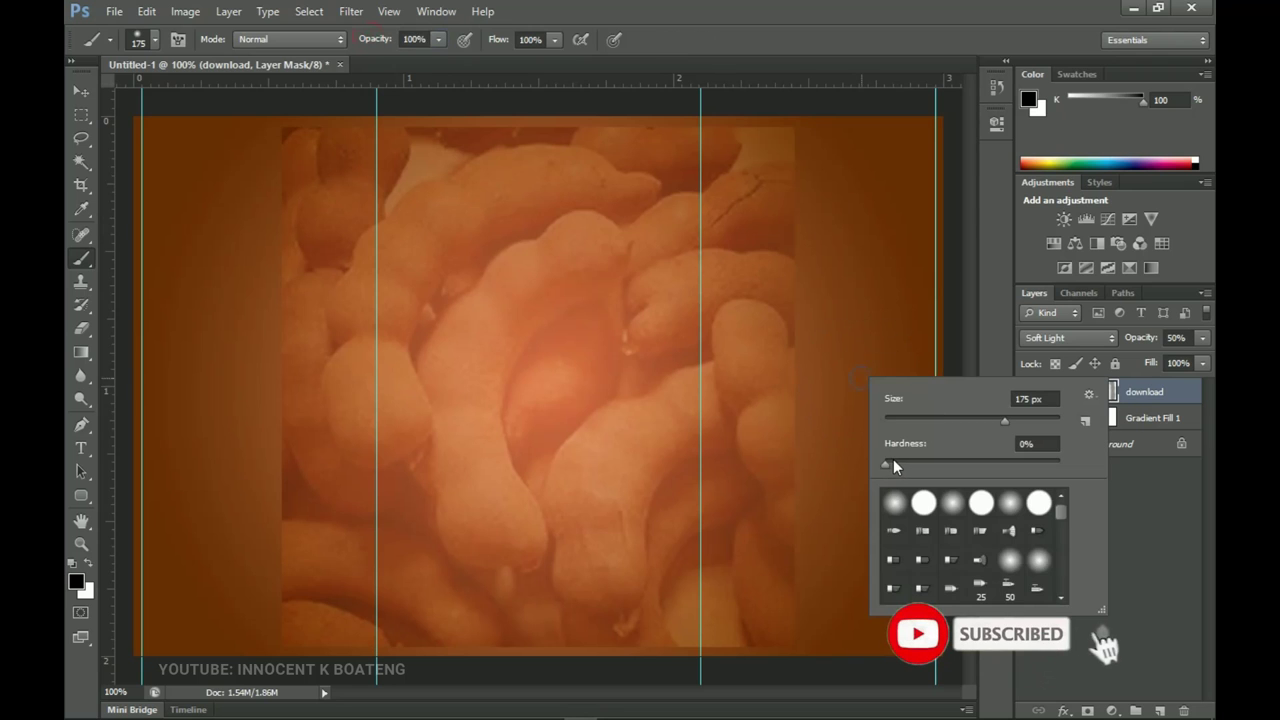
key(Return)
mouse_move(826, 433)
mouse_down()
mouse_move(808, 177)
mouse_move(600, 100)
mouse_move(334, 114)
mouse_move(256, 369)
mouse_move(229, 529)
mouse_move(277, 609)
mouse_move(386, 663)
mouse_move(714, 629)
mouse_move(817, 560)
mouse_move(849, 246)
mouse_up()
Desaturate the tamarind photo to black-and-white, keeping its Soft Light blend mode.
key(v)
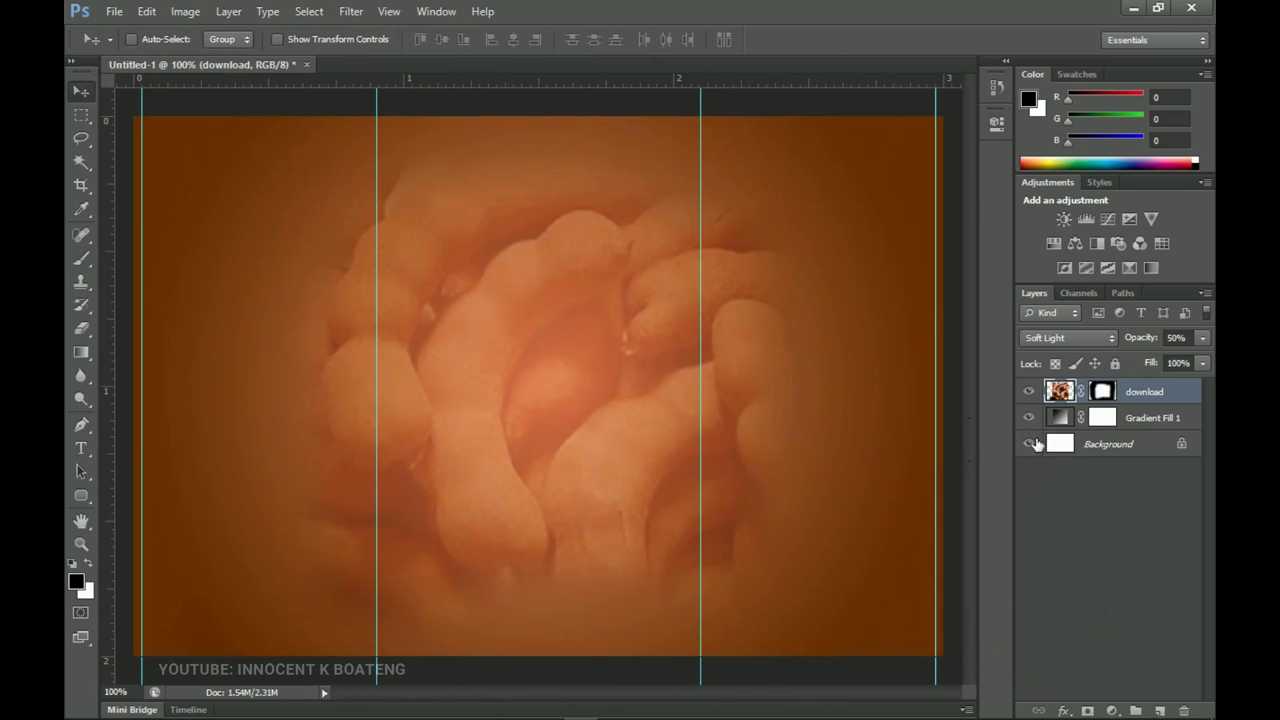
click(1060, 393)
key(ctrl+shift+u)
click(1069, 337)
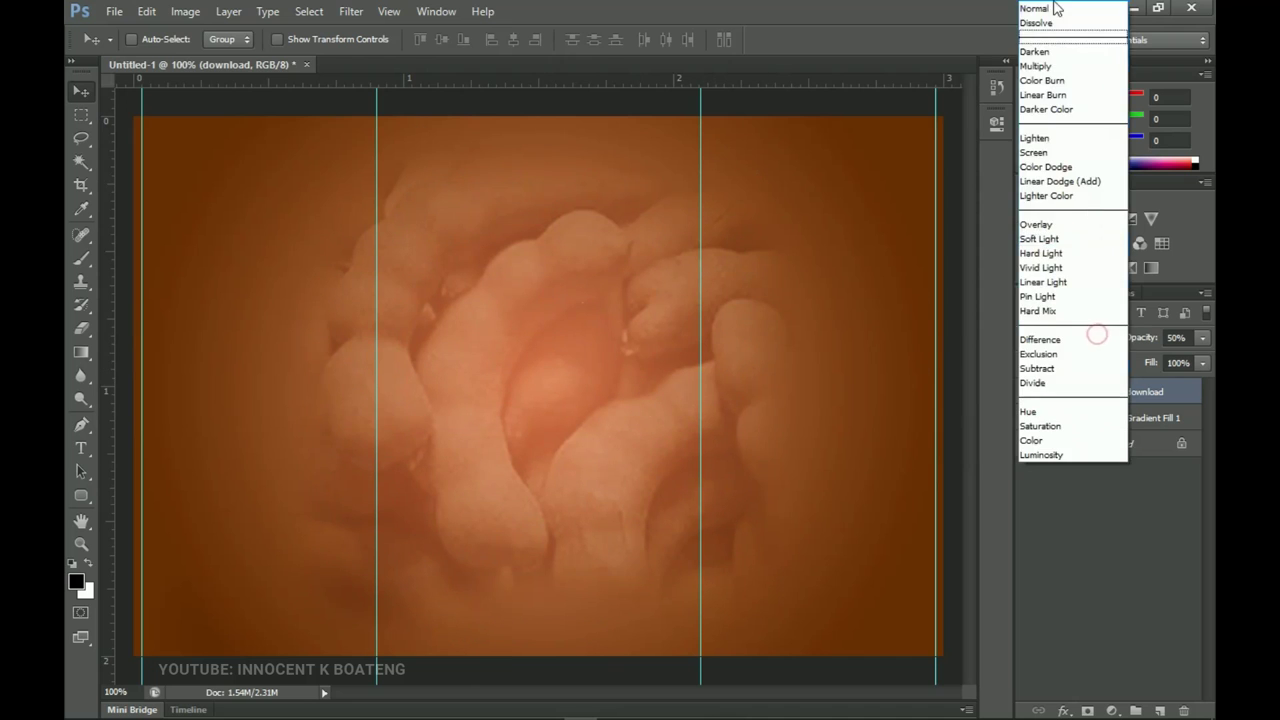
click(1040, 9)
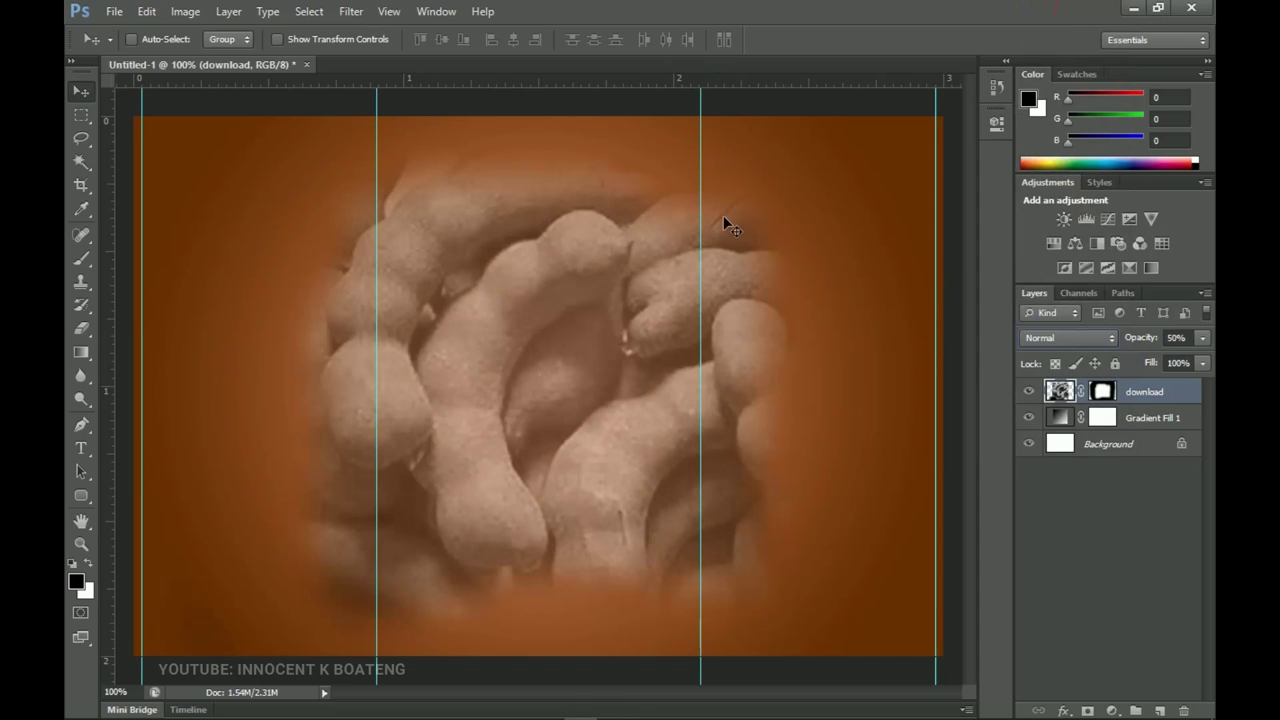
click(1097, 343)
click(1053, 241)
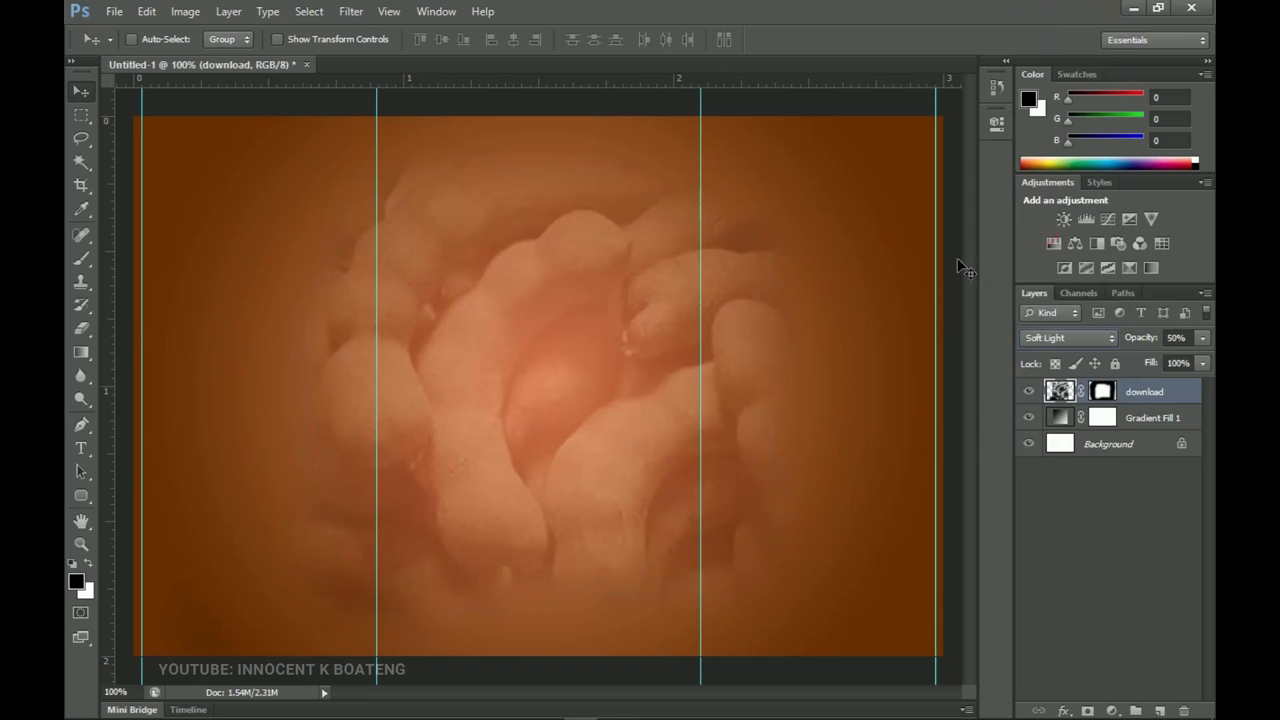
Drag the green leaves image from the Fruit Juice Resource folder toward the label.
key(z)
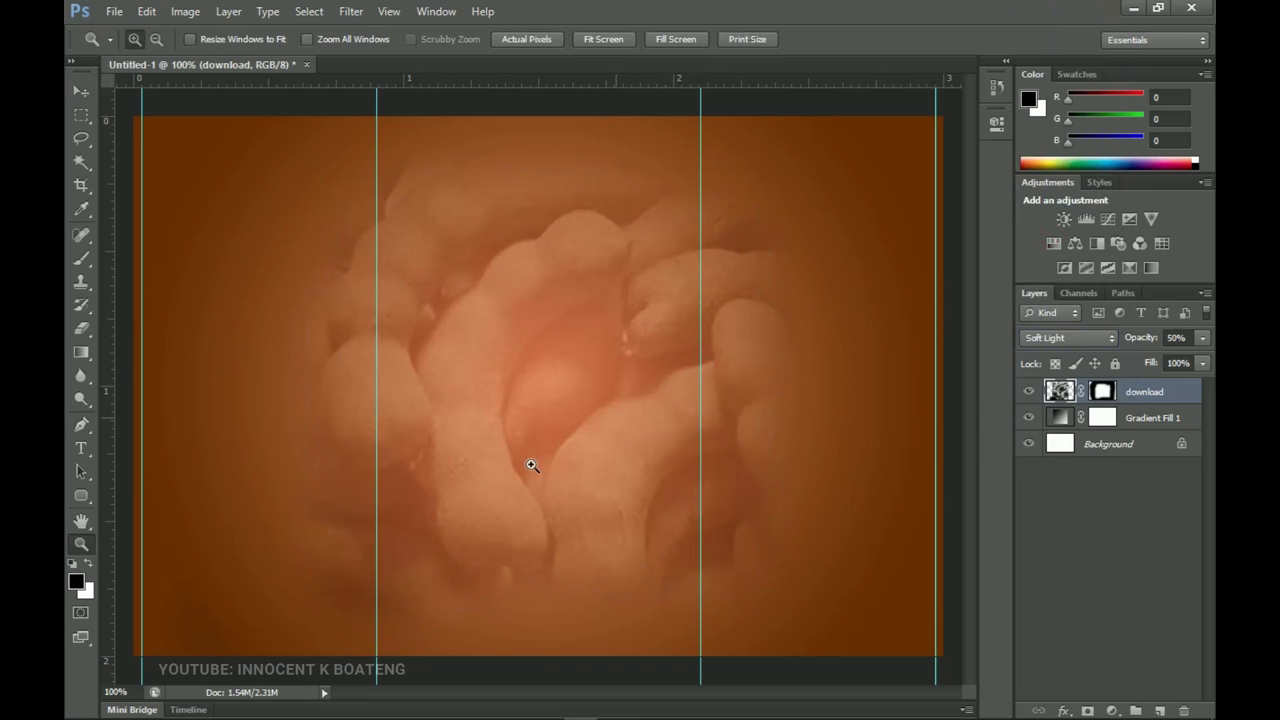
mouse_move(251, 716)
click(180, 706)
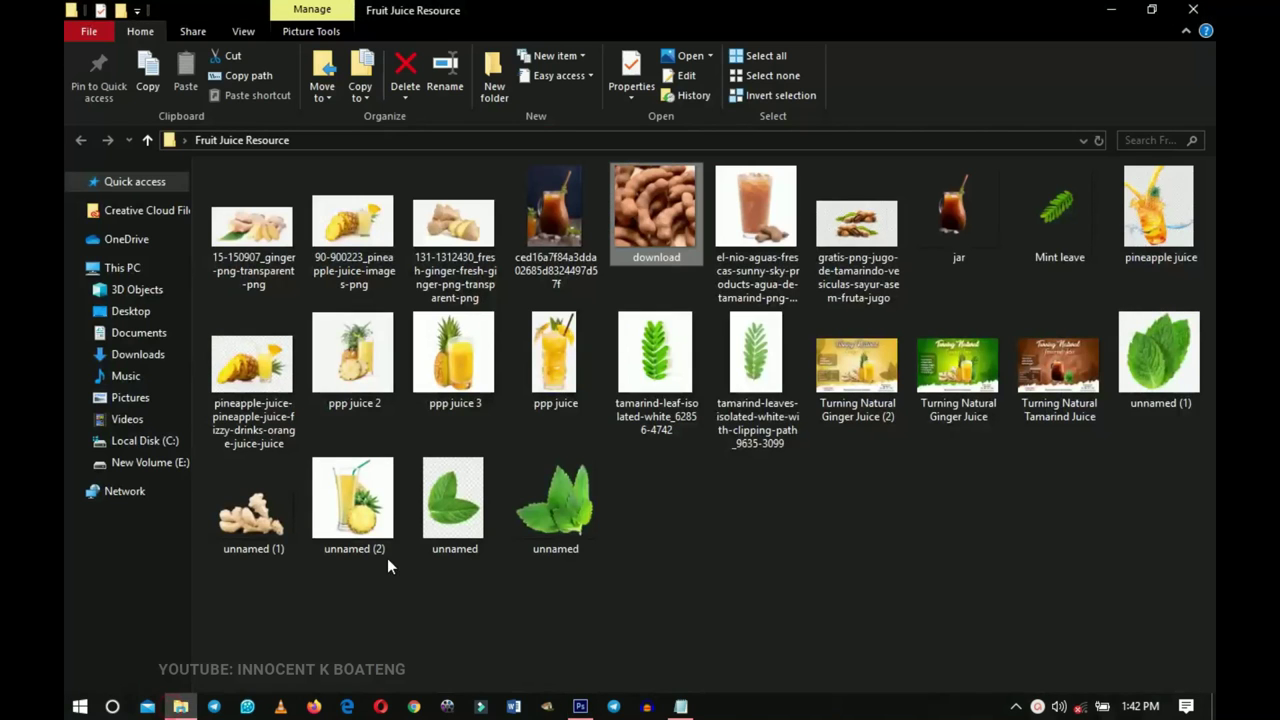
click(573, 533)
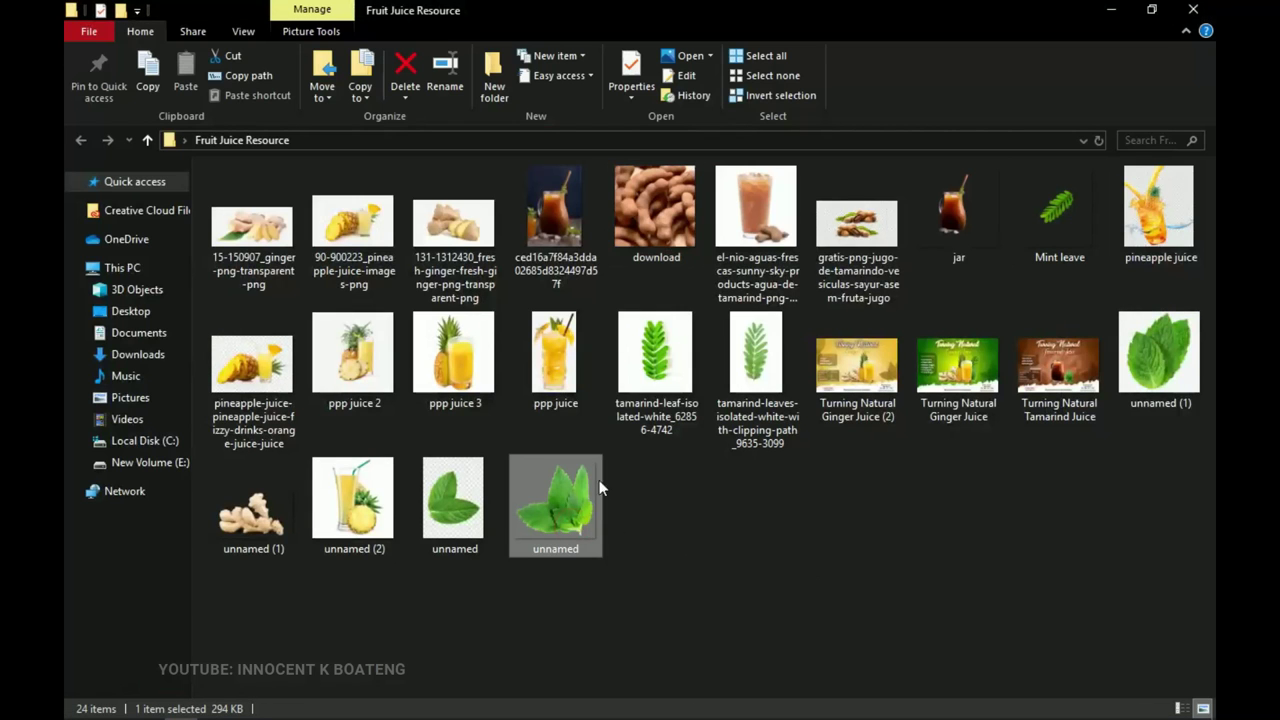
drag(570, 531, 880, 531)
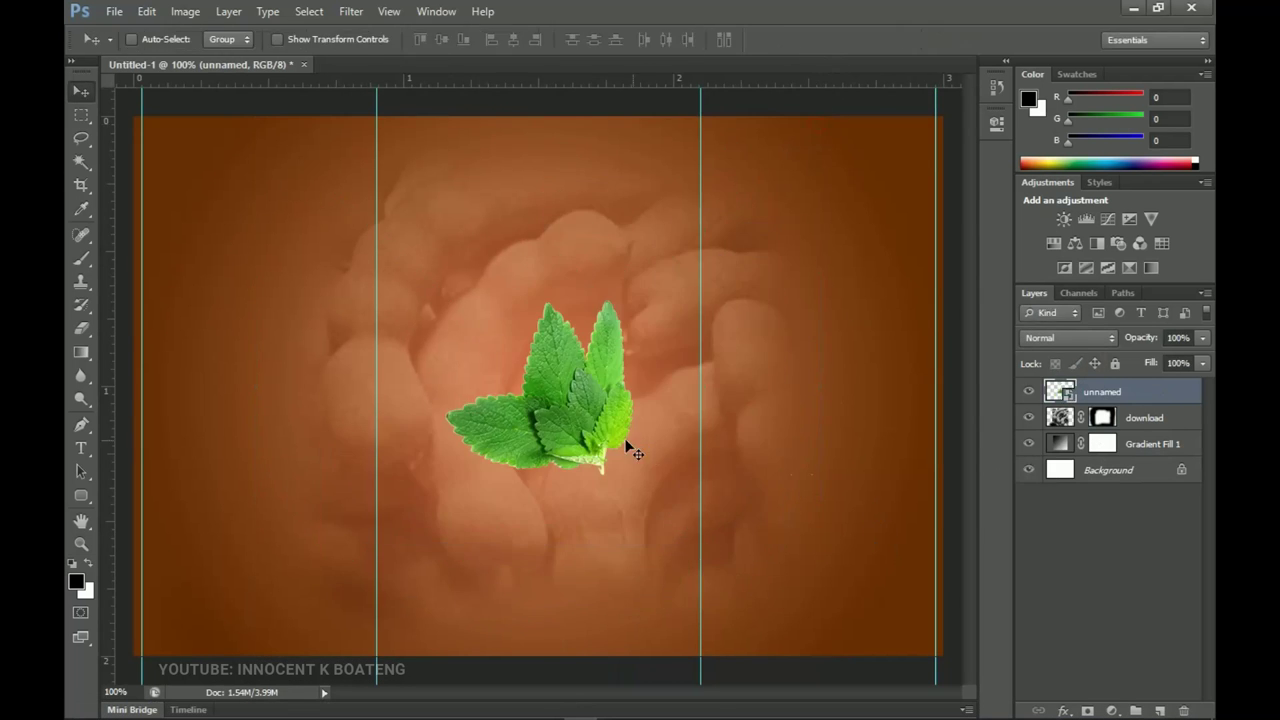
Move the leaf to the right edge, rasterize and desaturate it, and blend Multiply at 50%.
drag(623, 446, 905, 523)
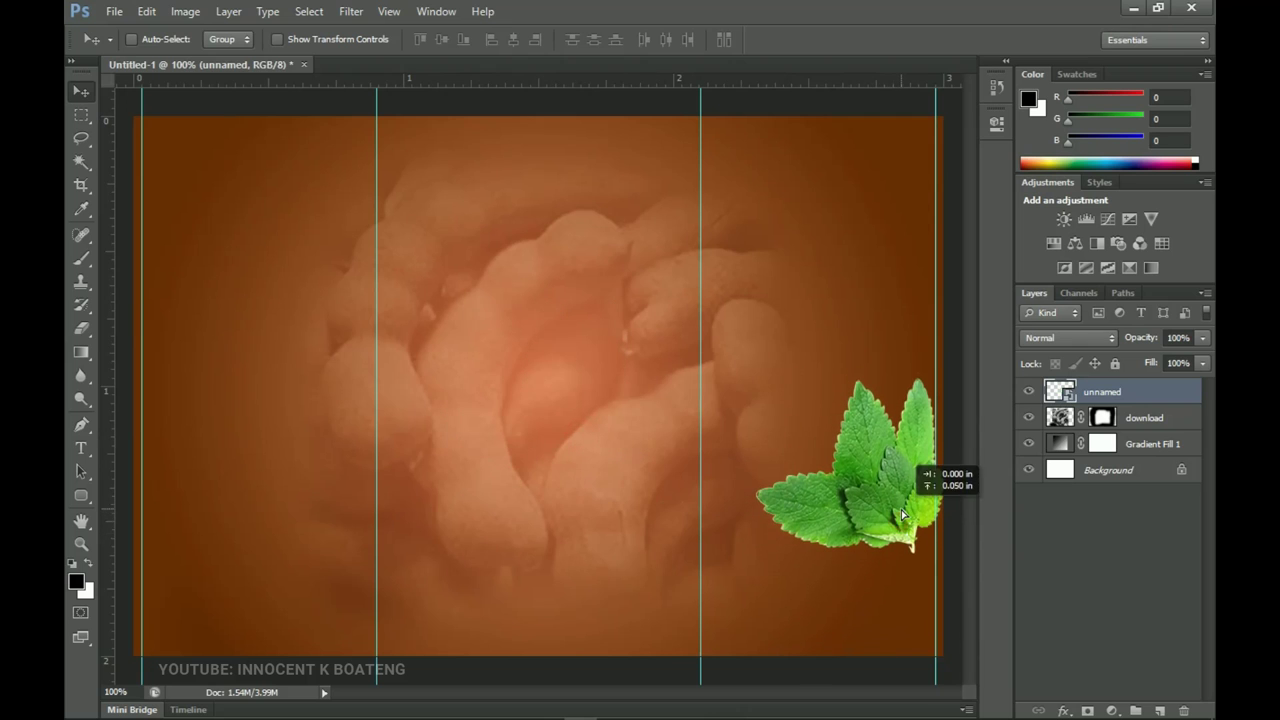
right_click(1110, 388)
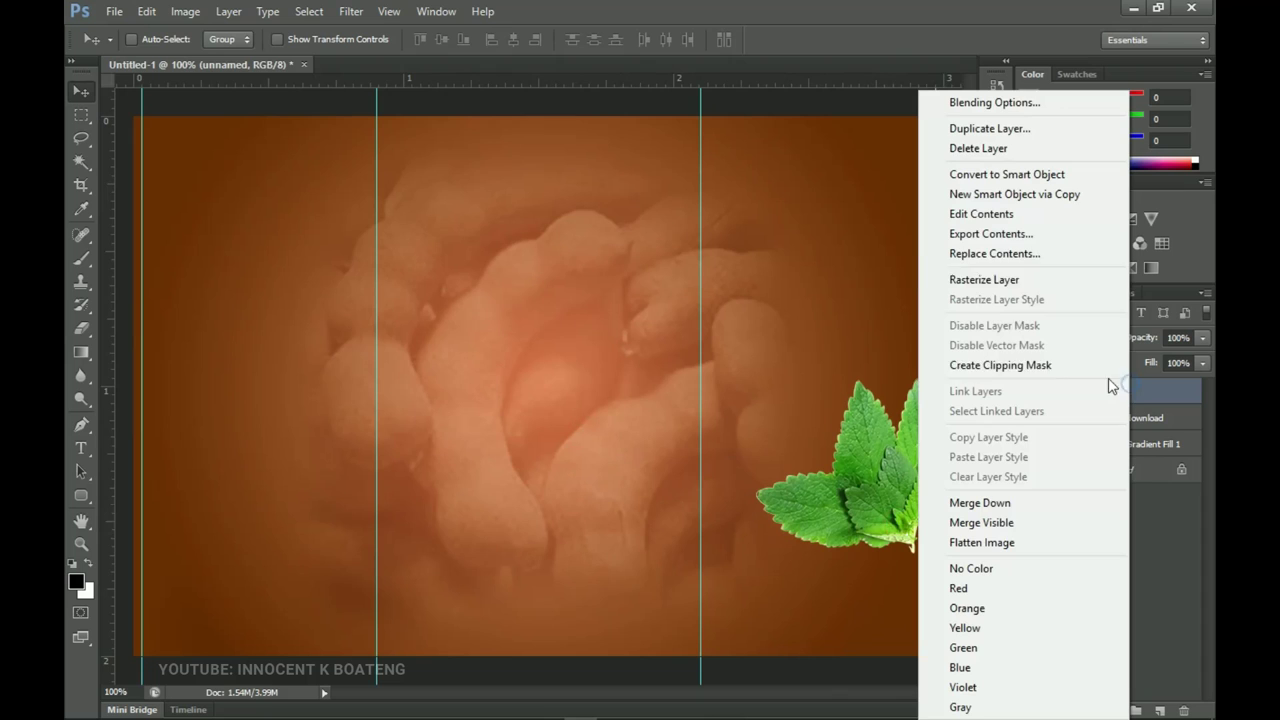
click(985, 280)
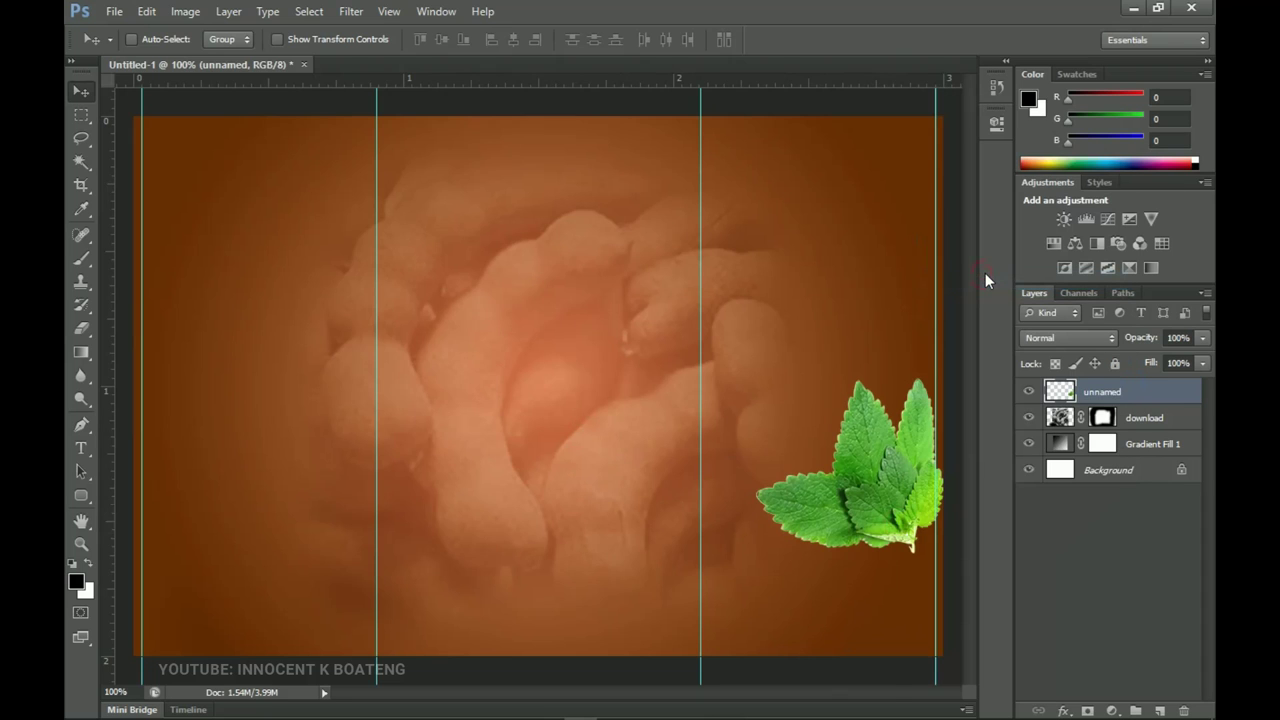
key(ctrl+shift+u)
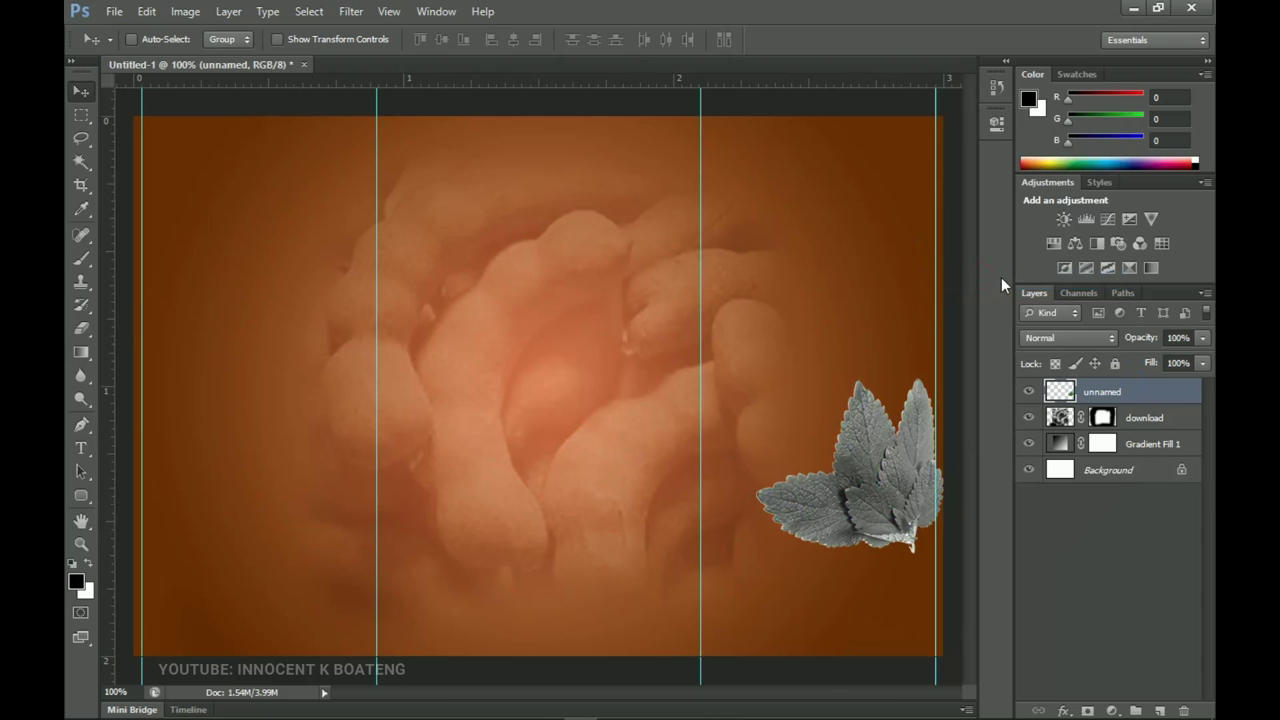
click(1089, 338)
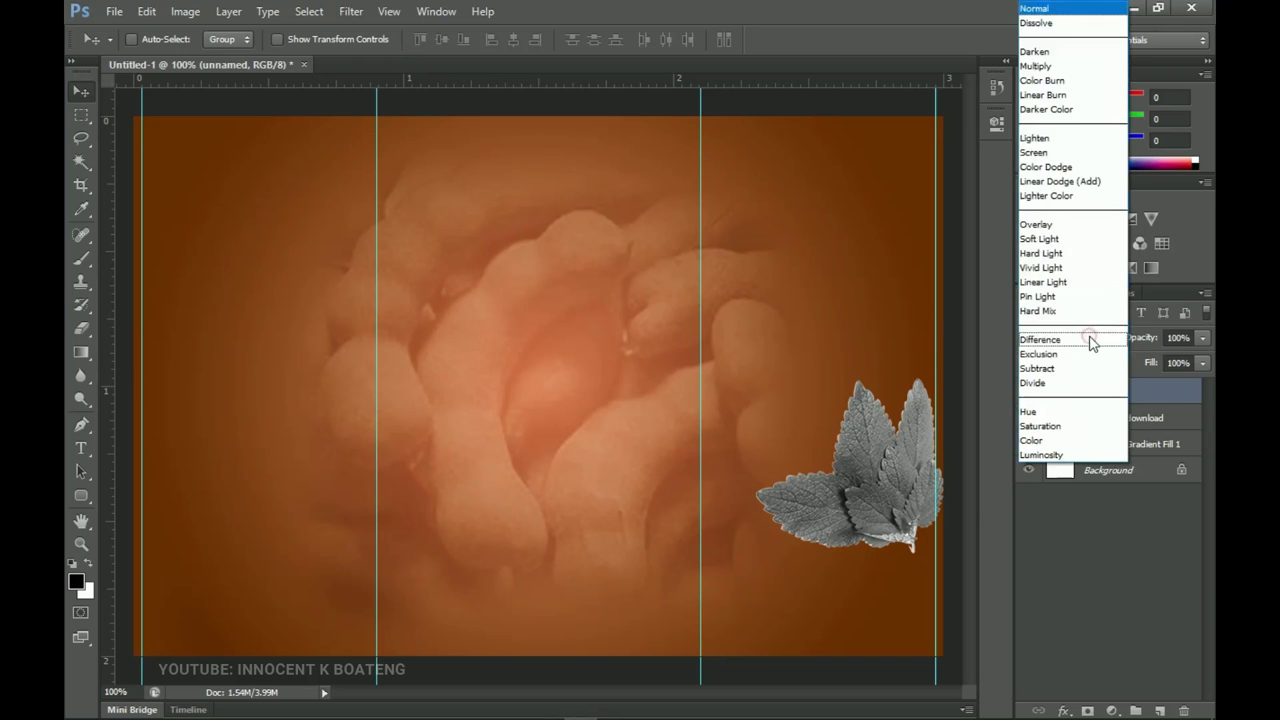
click(1040, 66)
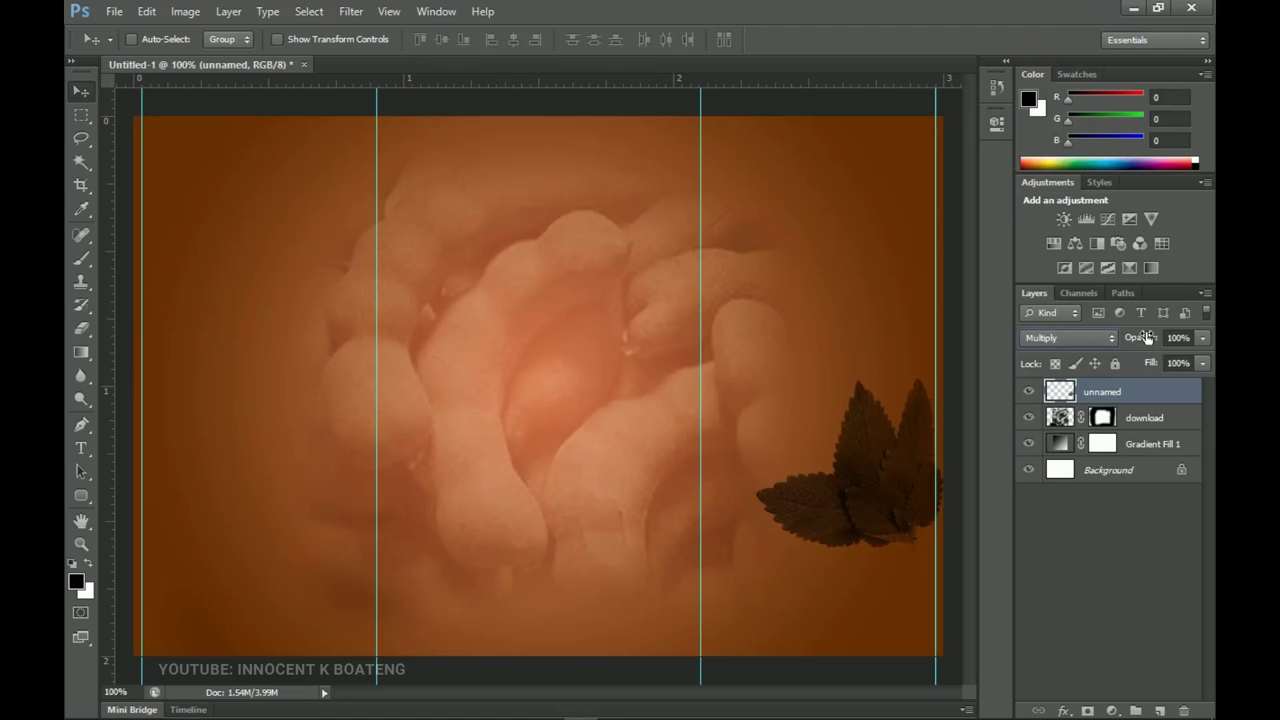
drag(1147, 337, 1116, 340)
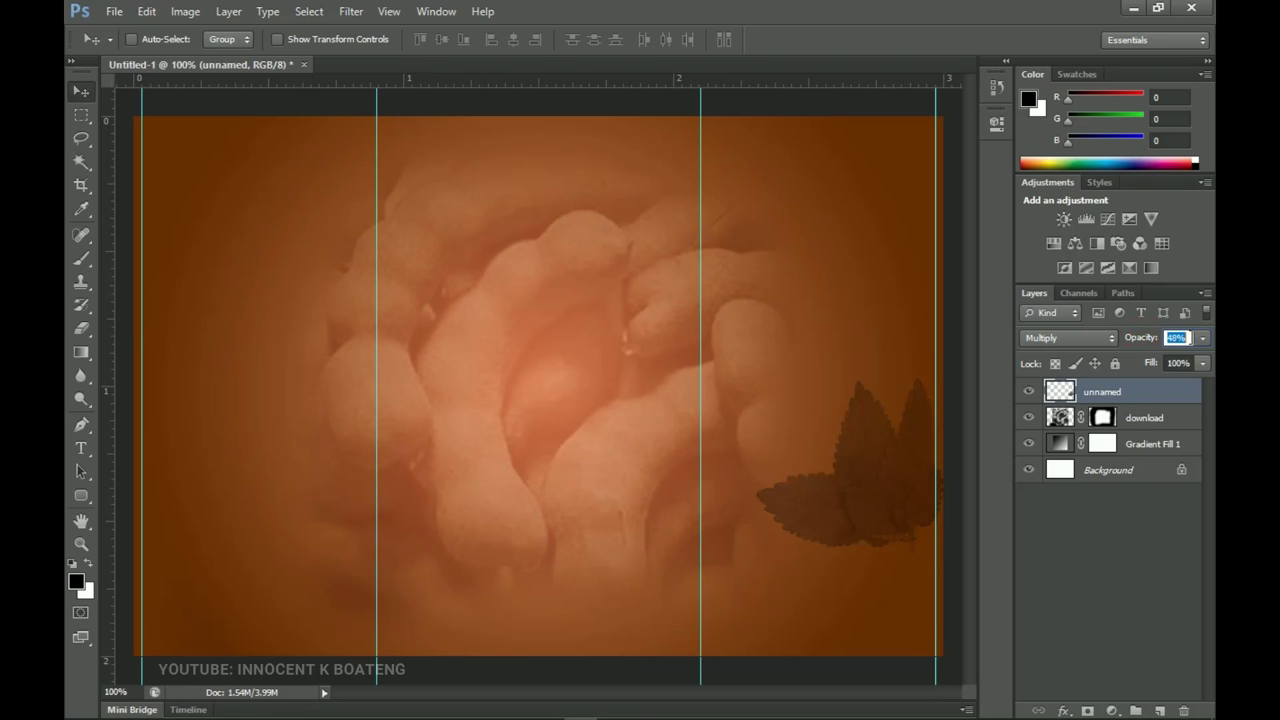
drag(1131, 344, 1131, 346)
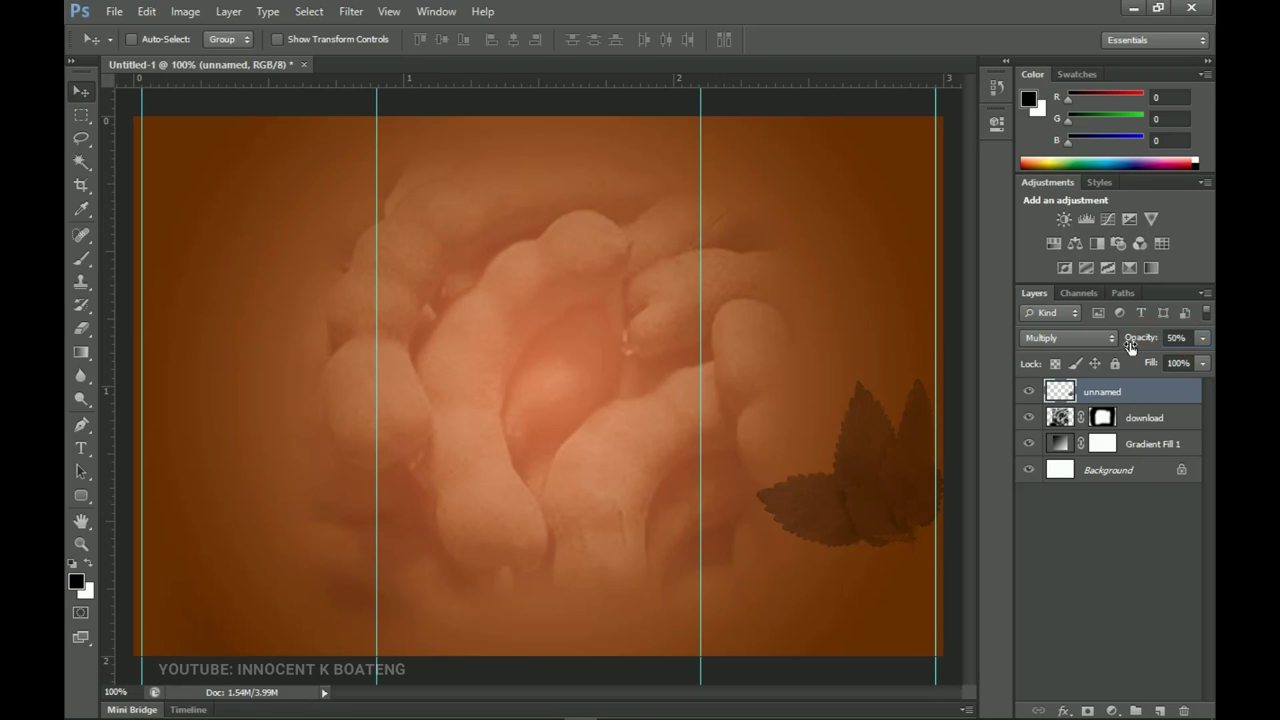
Drag the Mint leave image from the Fruit Juice Resource folder toward Photoshop.
mouse_move(222, 714)
click(180, 706)
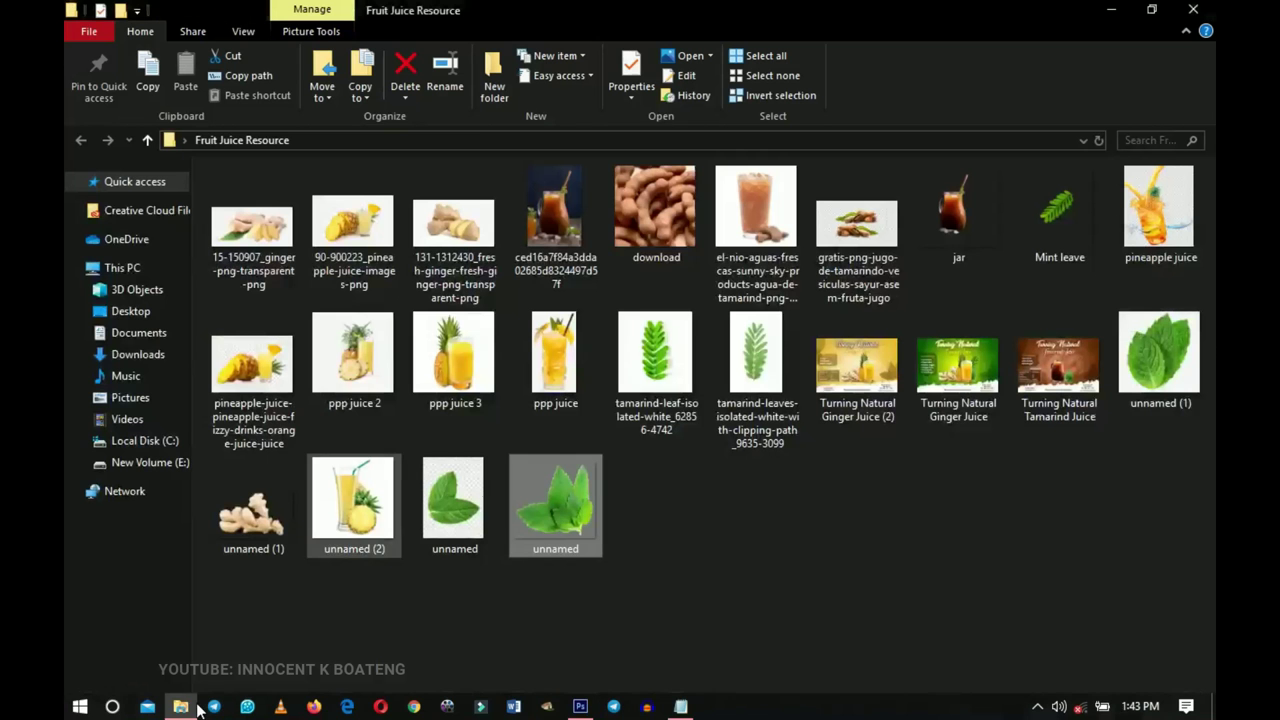
drag(1063, 226, 745, 378)
Place Mint leave rotated in the top-right corner, rasterize it, and scale it to about 78%.
drag(657, 369, 978, 168)
key(Return)
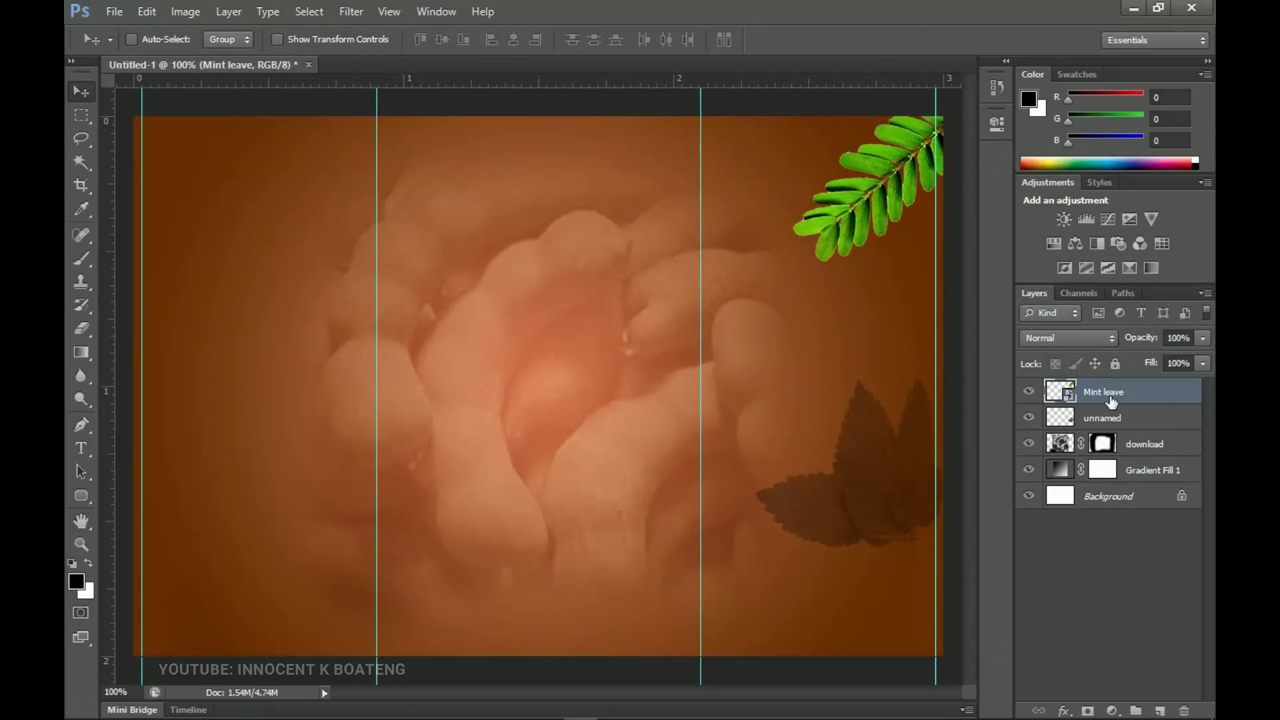
right_click(1108, 398)
click(983, 279)
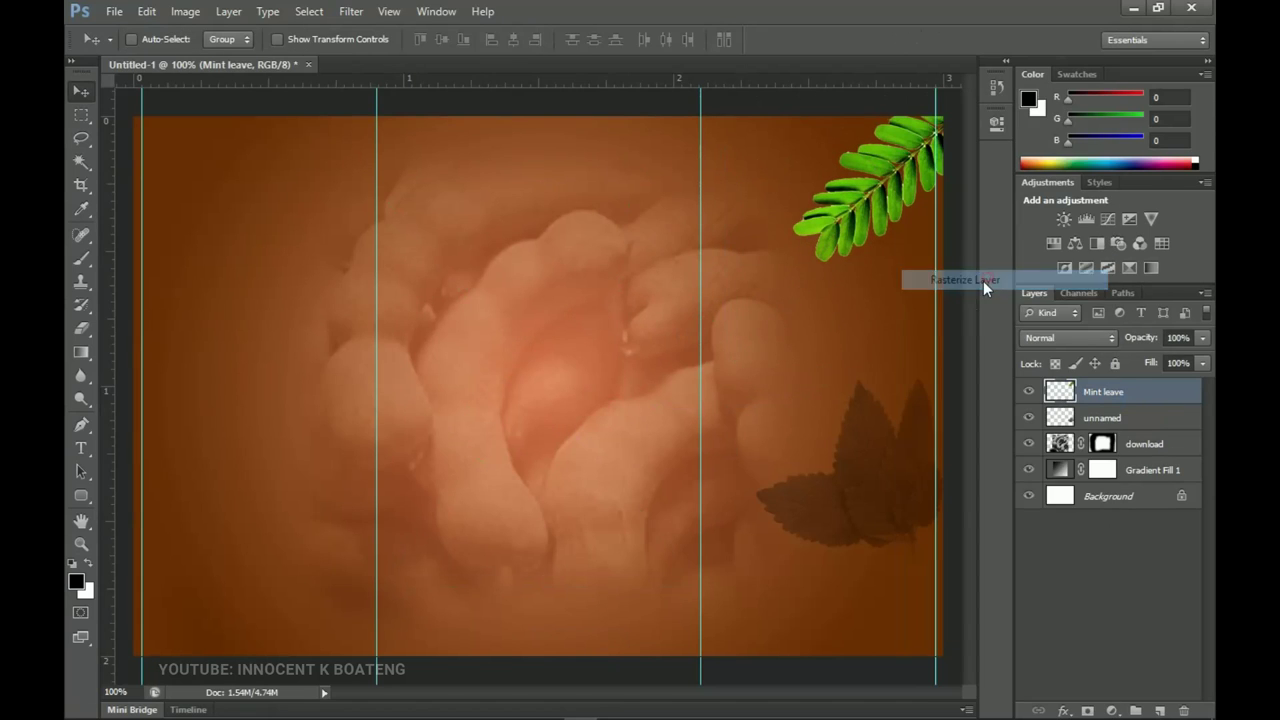
key(ctrl+t)
drag(797, 259, 812, 242)
key(Return)
drag(875, 213, 892, 208)
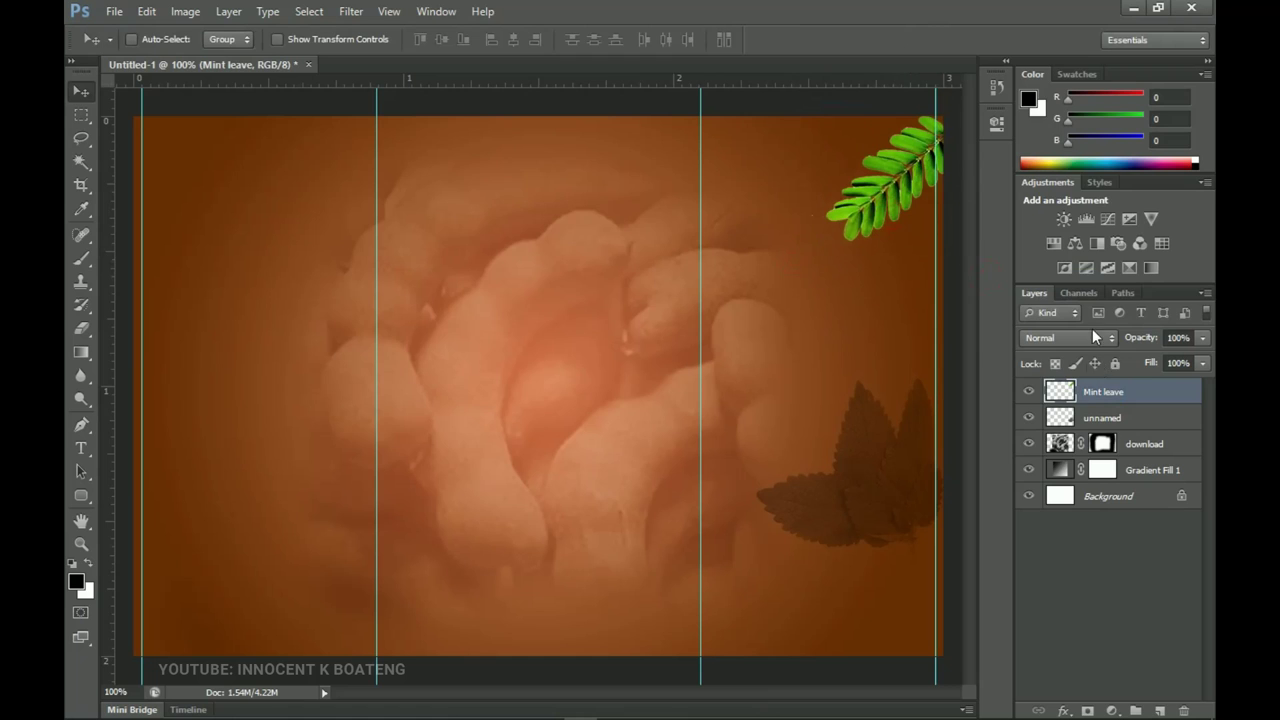
Blend the mint sprig as Soft Light at 54% opacity.
click(1092, 335)
click(1035, 243)
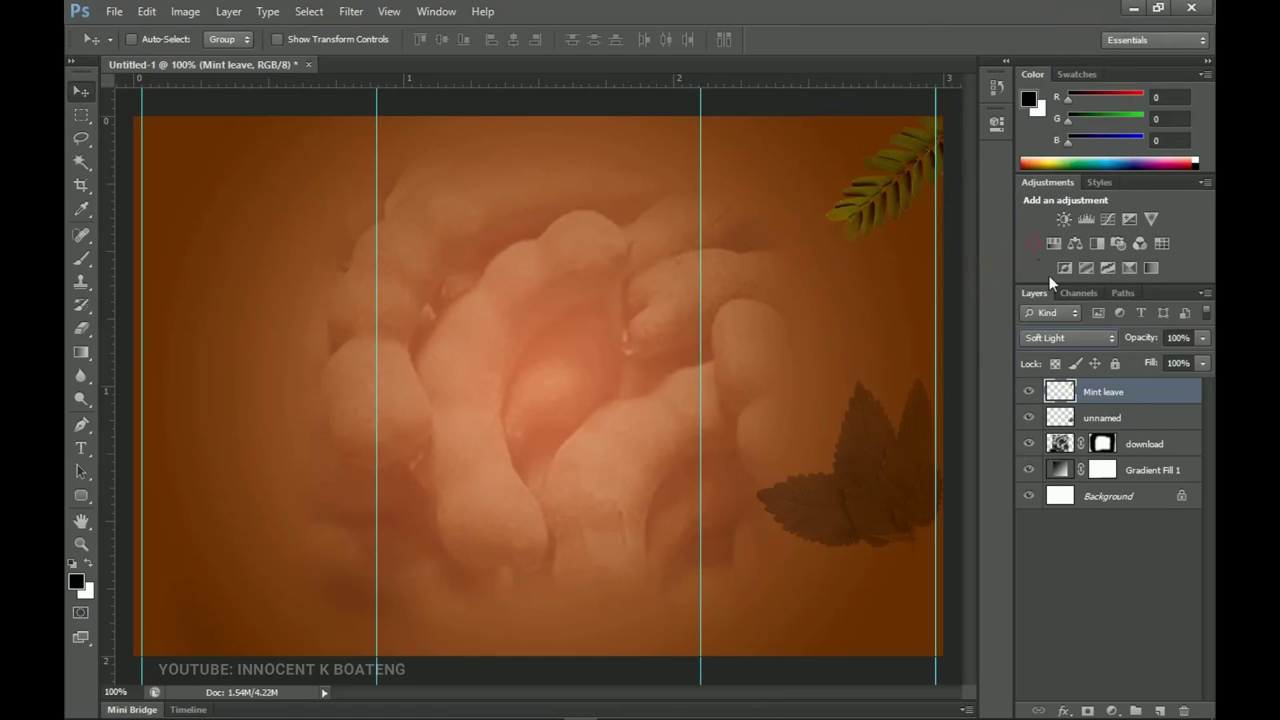
drag(1145, 338, 1106, 338)
key(z)
alt+click(860, 250)
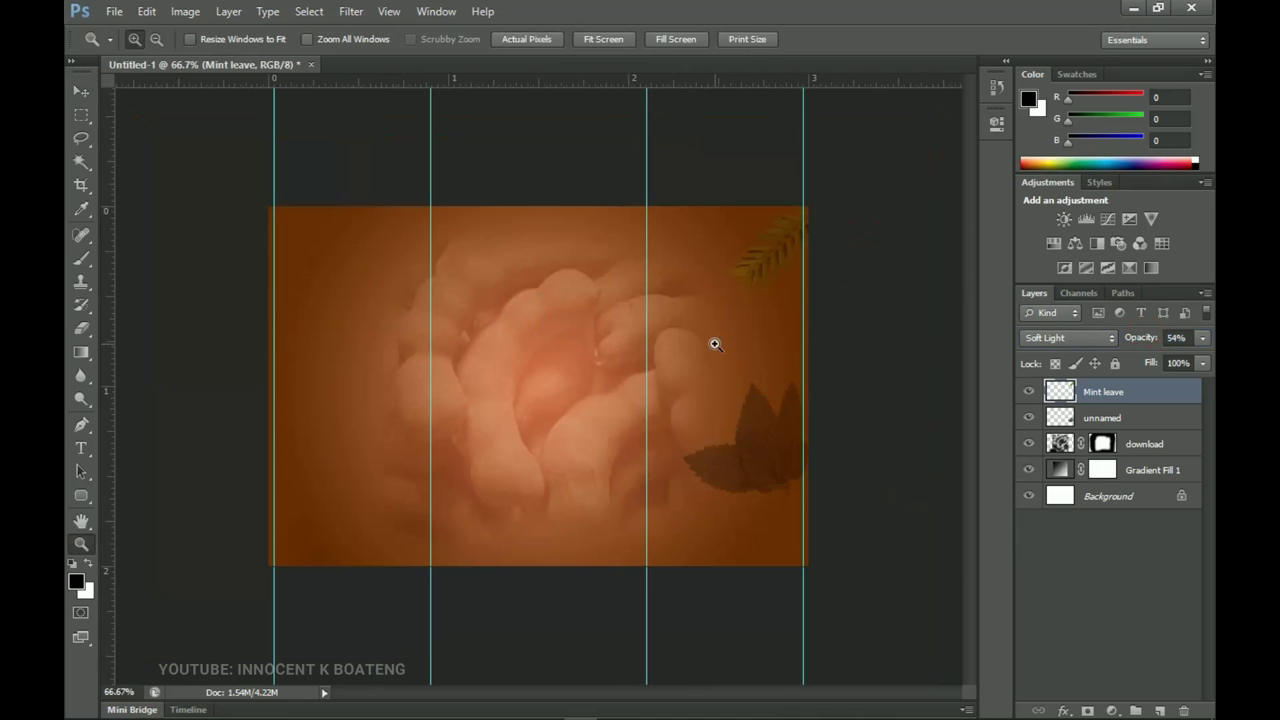
With the Ellipse Tool, draw a black circle near the label's top-left.
key(v)
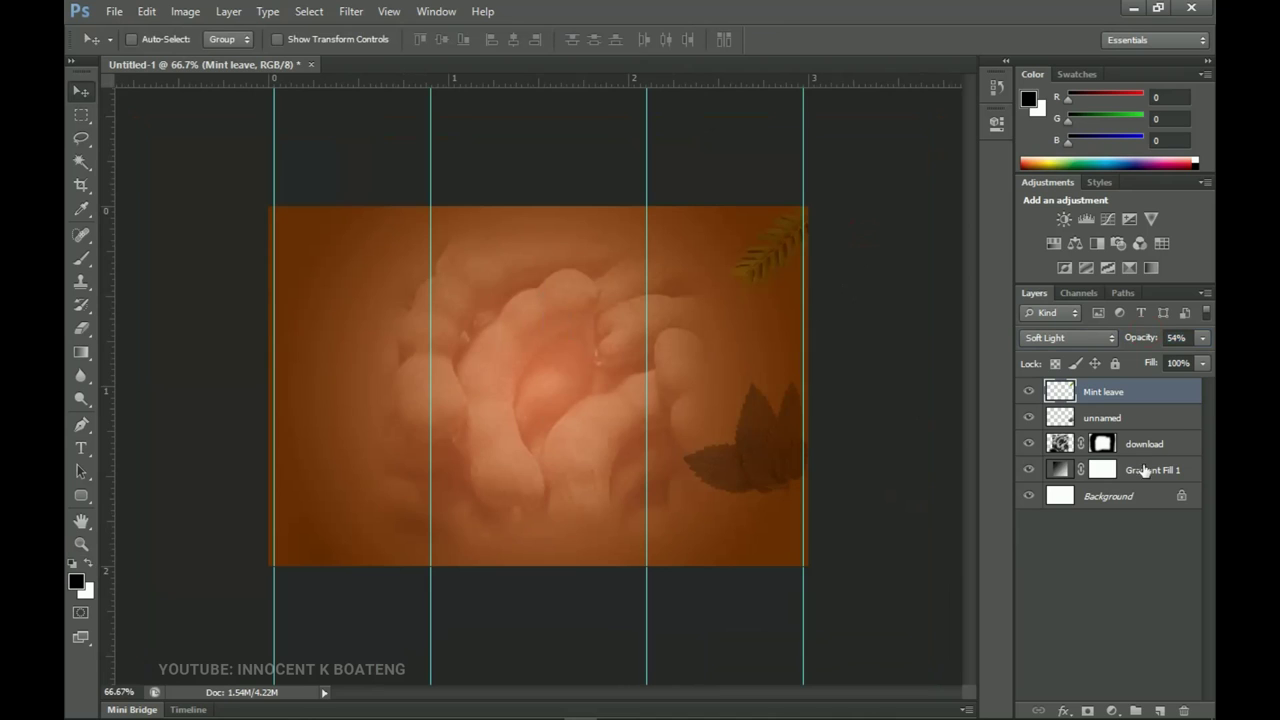
click(83, 494)
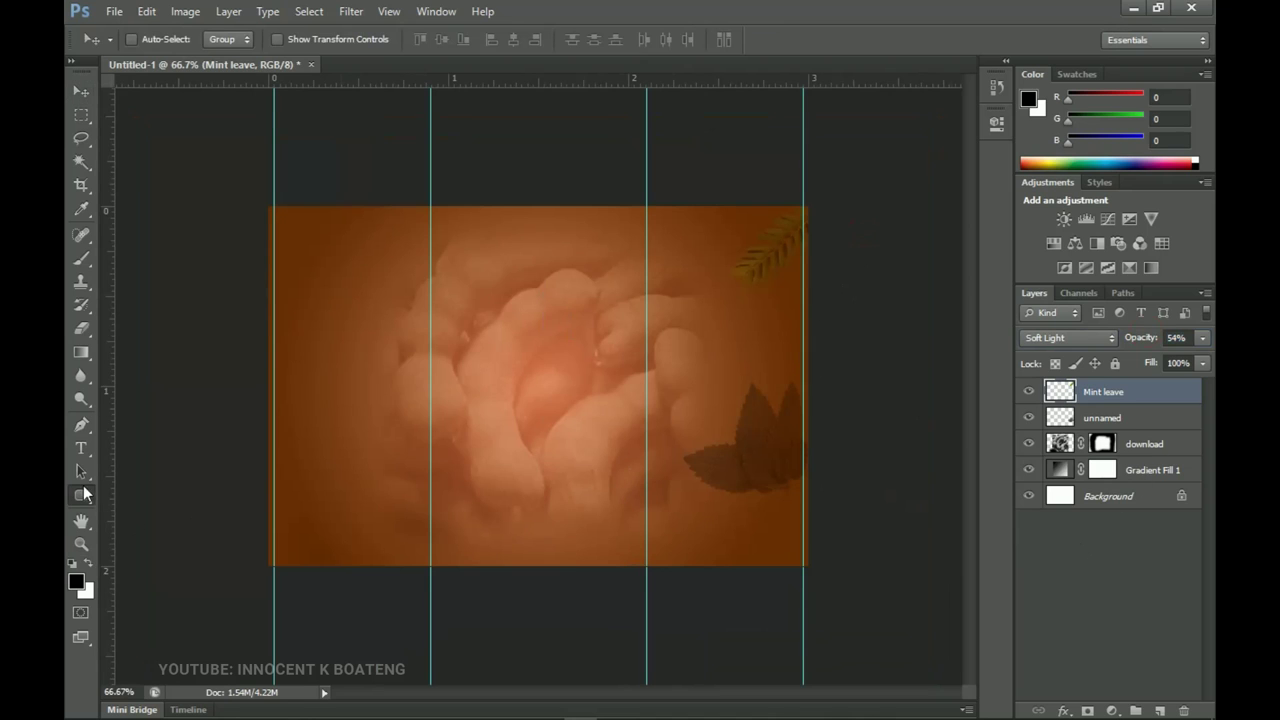
right_click(97, 504)
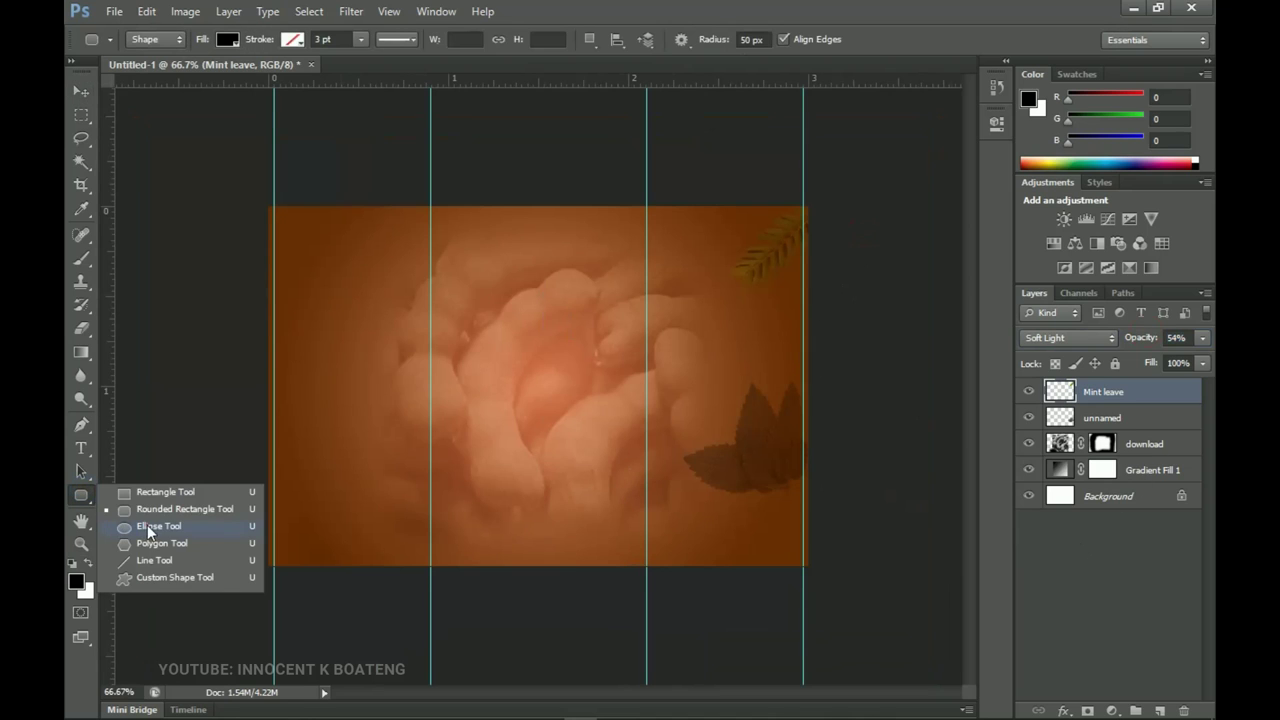
click(147, 524)
key(ctrl+plus)
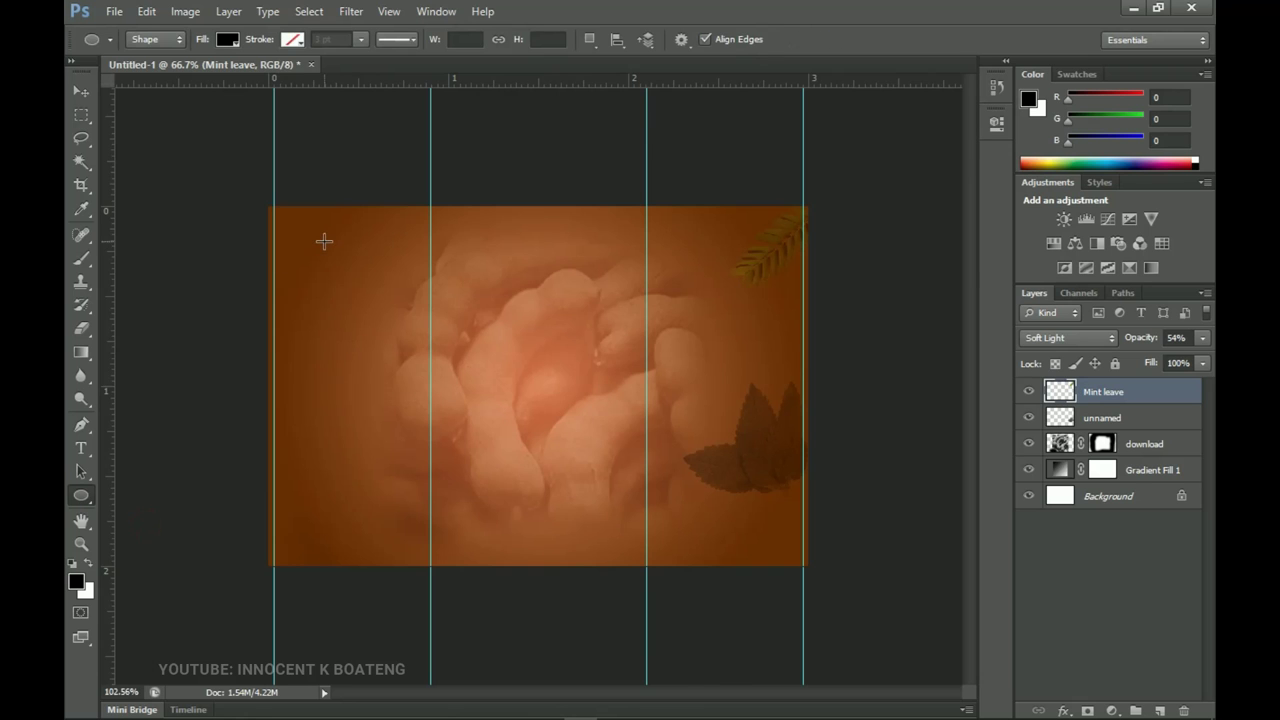
drag(204, 193, 405, 410)
Push the circle against the left edge, fade it to 20%, and duplicate it downward.
key(v)
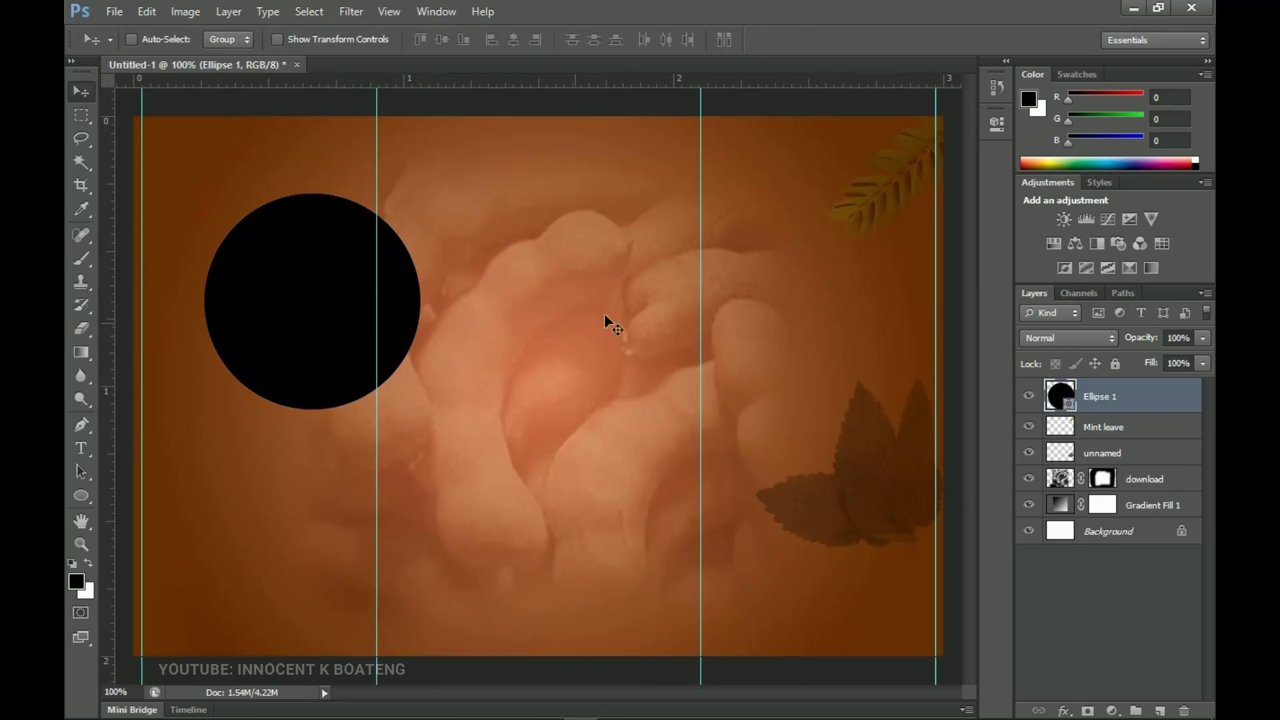
drag(470, 325, 310, 273)
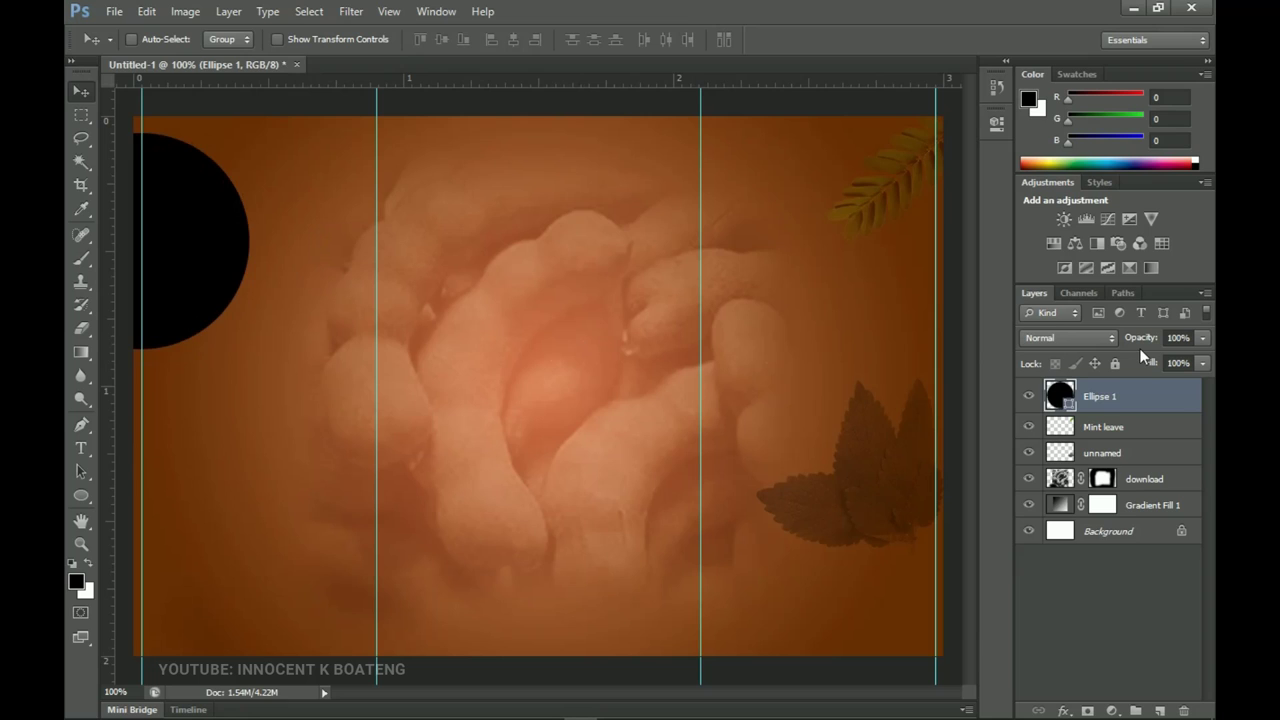
key(2)
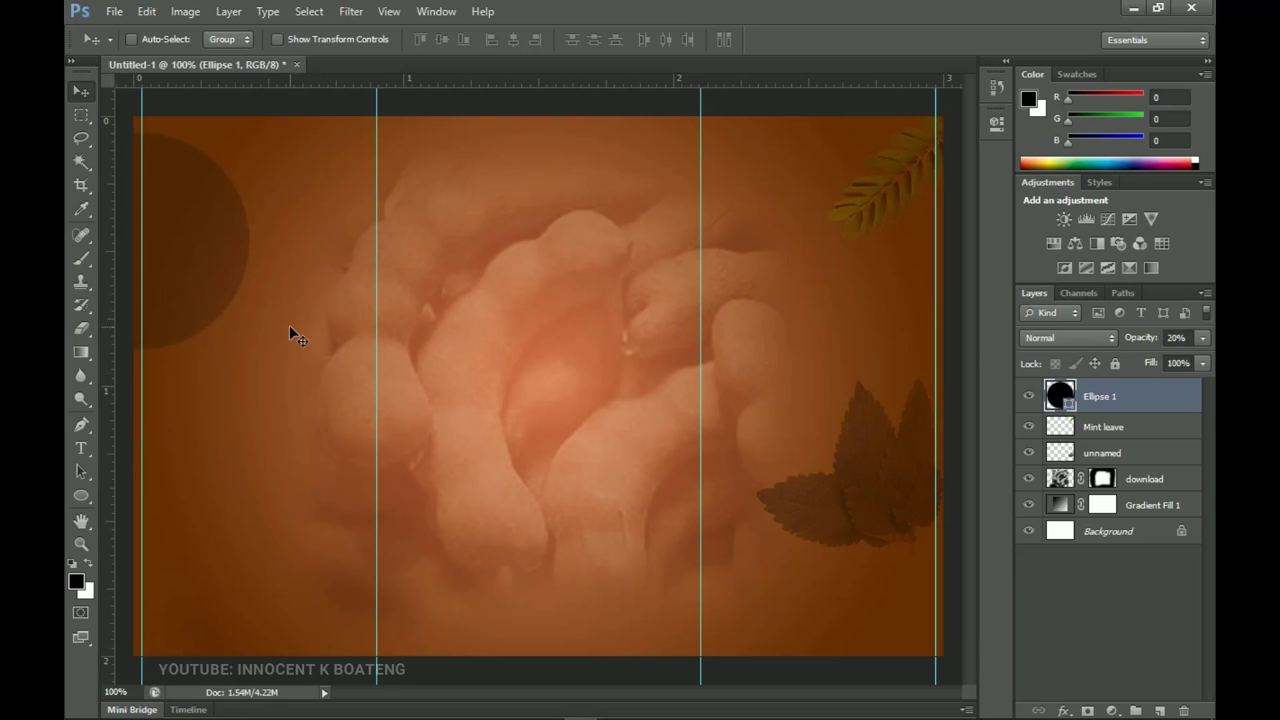
key(ctrl+j)
drag(256, 231, 232, 333)
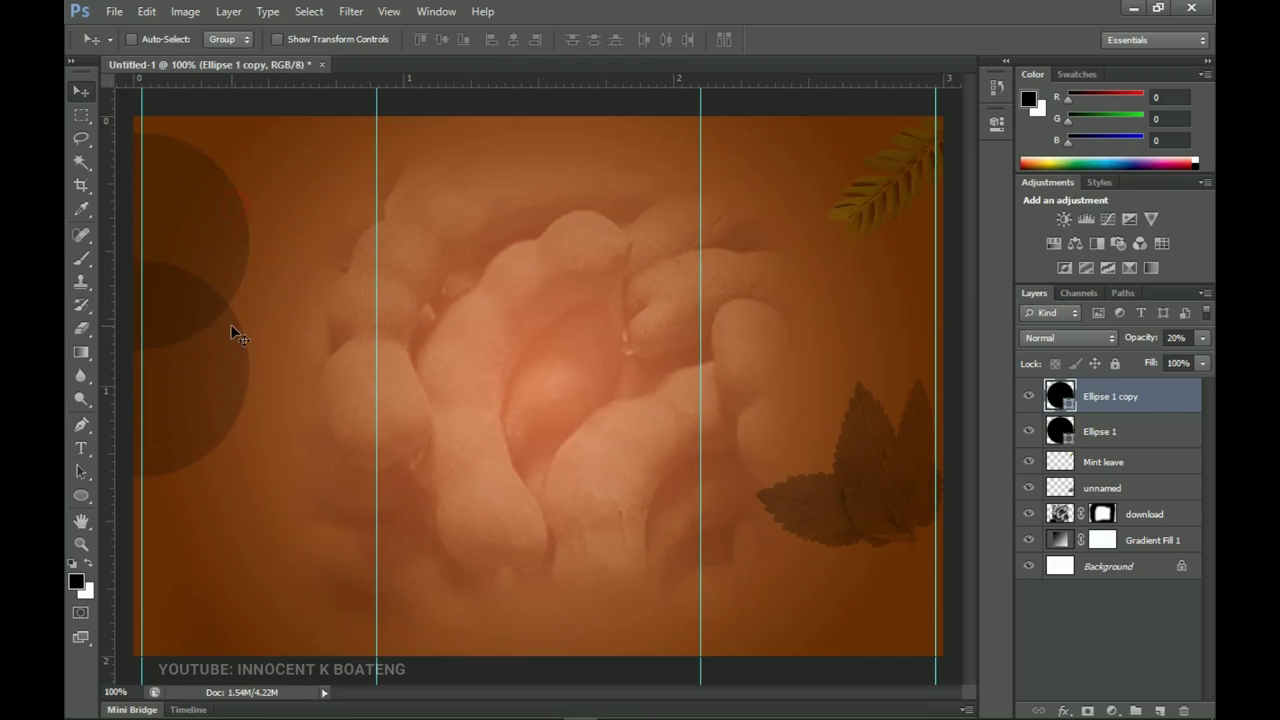
Scale Ellipse 1 copy down to 72.5% and add a new empty Layer 1.
key(ctrl+t)
drag(254, 473, 222, 446)
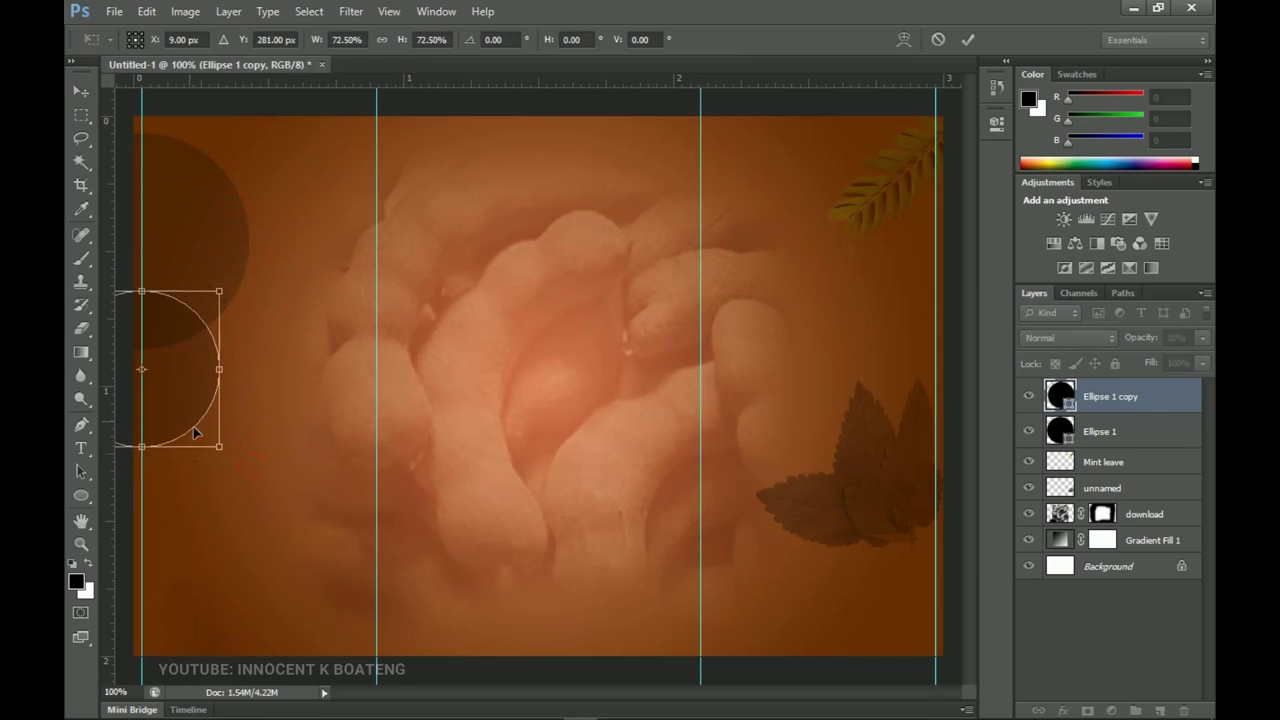
key(Return)
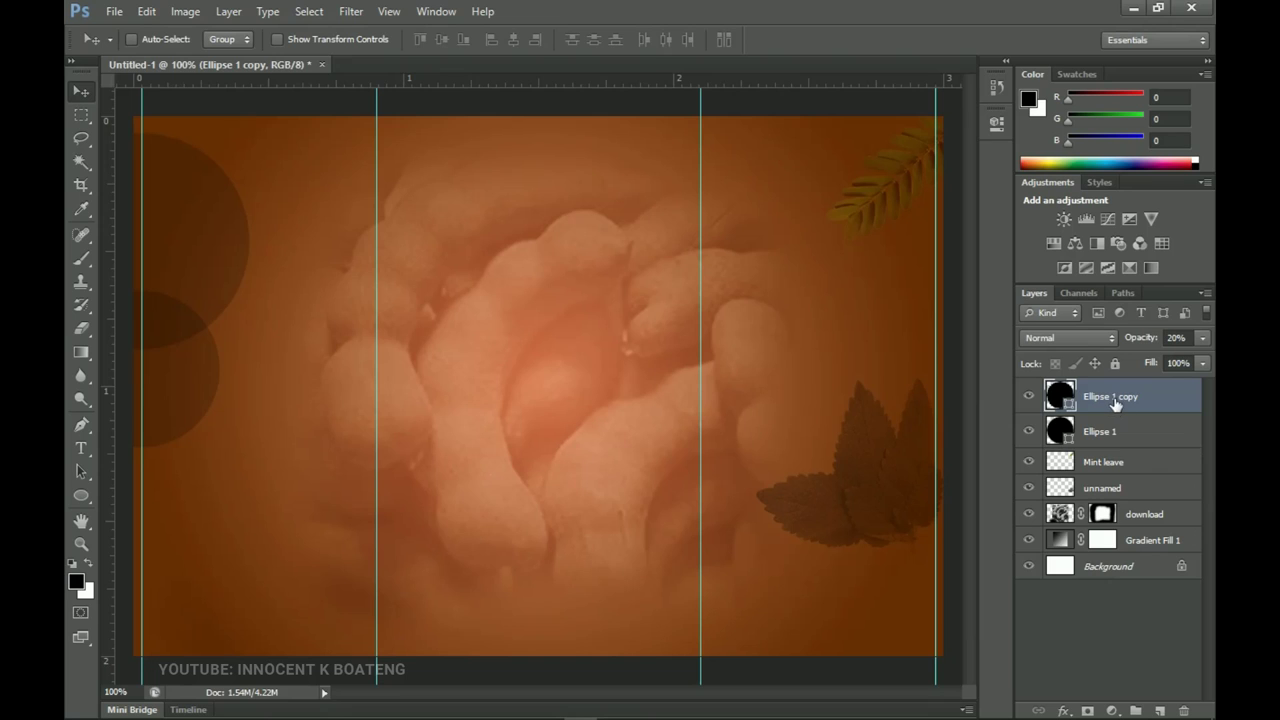
click(1158, 710)
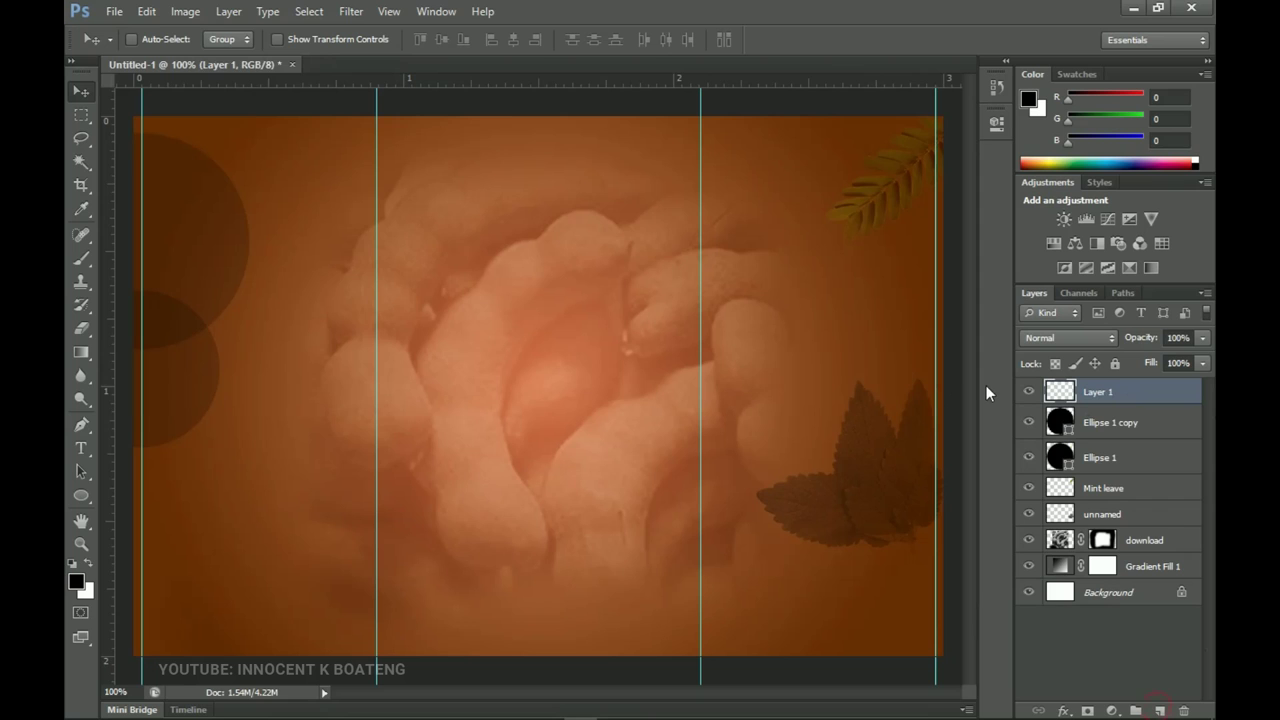
With the Lasso Tool, trace a wavy torn line enclosing the label's bottom strip.
click(81, 140)
click(160, 136)
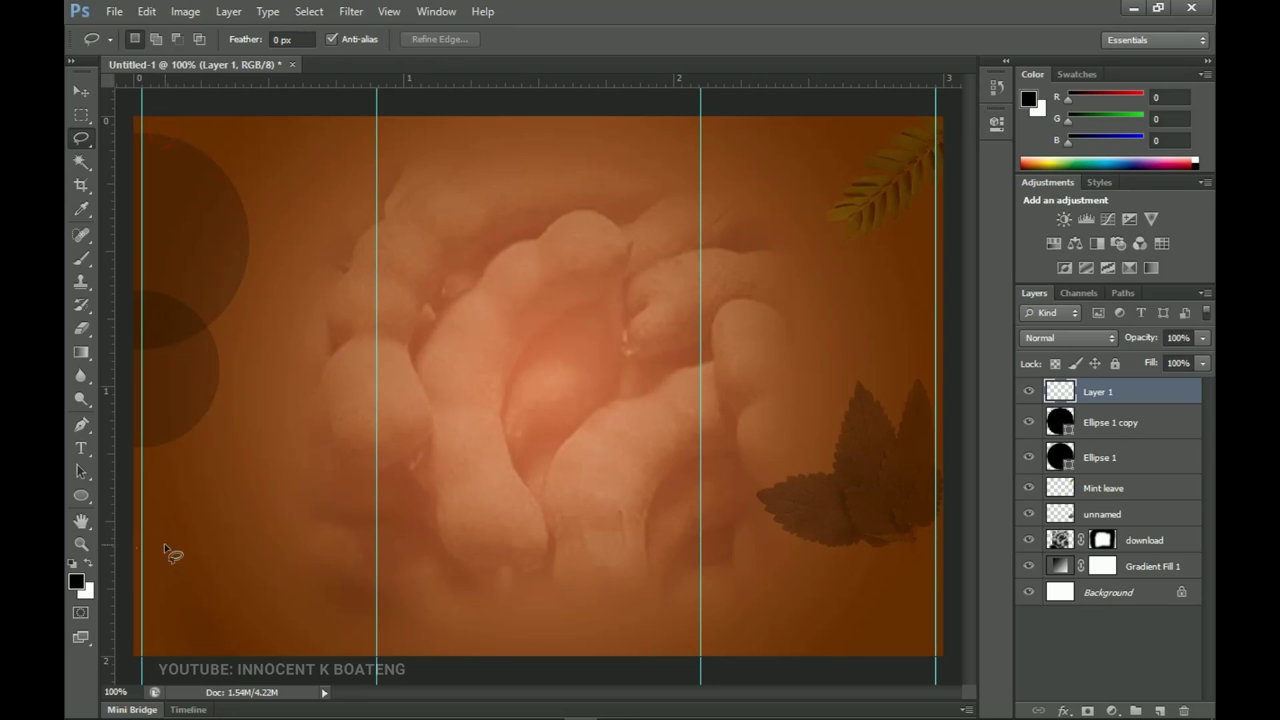
mouse_move(512, 266)
mouse_down()
mouse_move(675, 283)
mouse_move(767, 249)
mouse_move(784, 283)
mouse_move(872, 250)
mouse_move(864, 188)
mouse_move(915, 238)
mouse_up()
click(755, 295)
mouse_move(129, 541)
mouse_down()
mouse_move(555, 548)
mouse_move(870, 526)
mouse_move(905, 545)
mouse_move(958, 516)
mouse_move(982, 694)
mouse_move(558, 716)
mouse_up()
drag(70, 636, 90, 545)
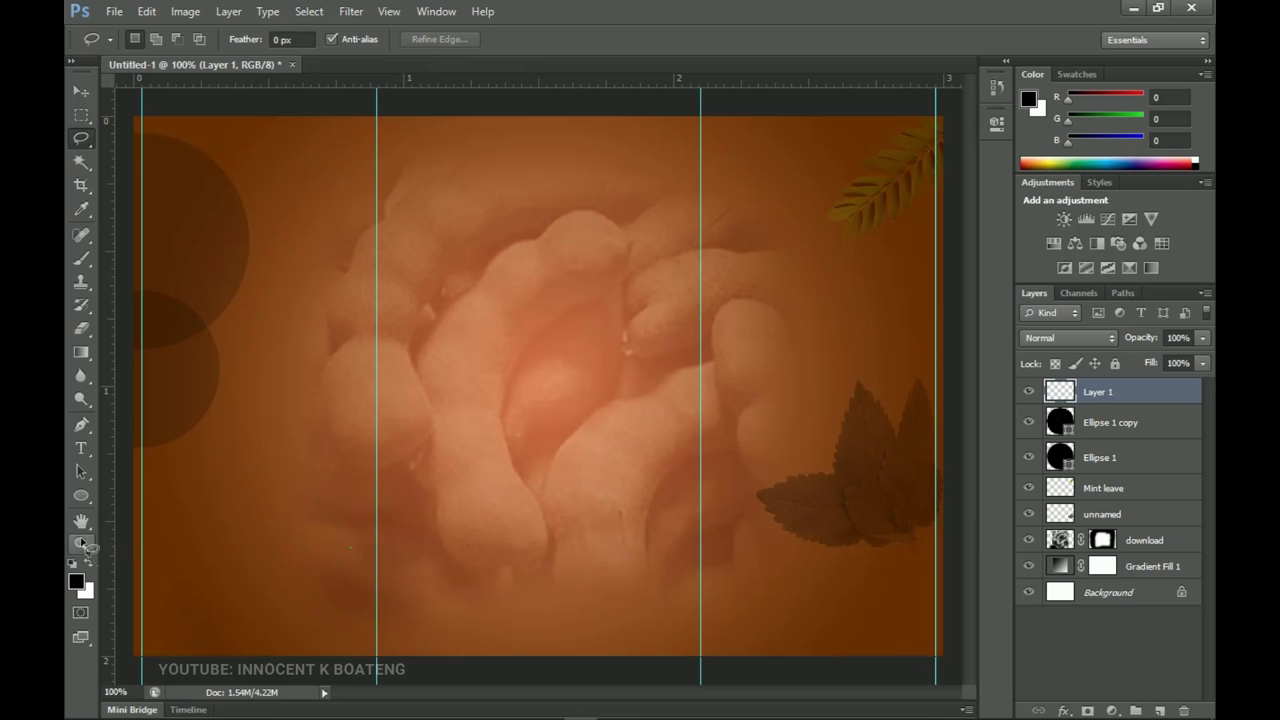
Fill the wavy bottom selection with custom colour white (#ffffff), then deselect.
right_click(810, 594)
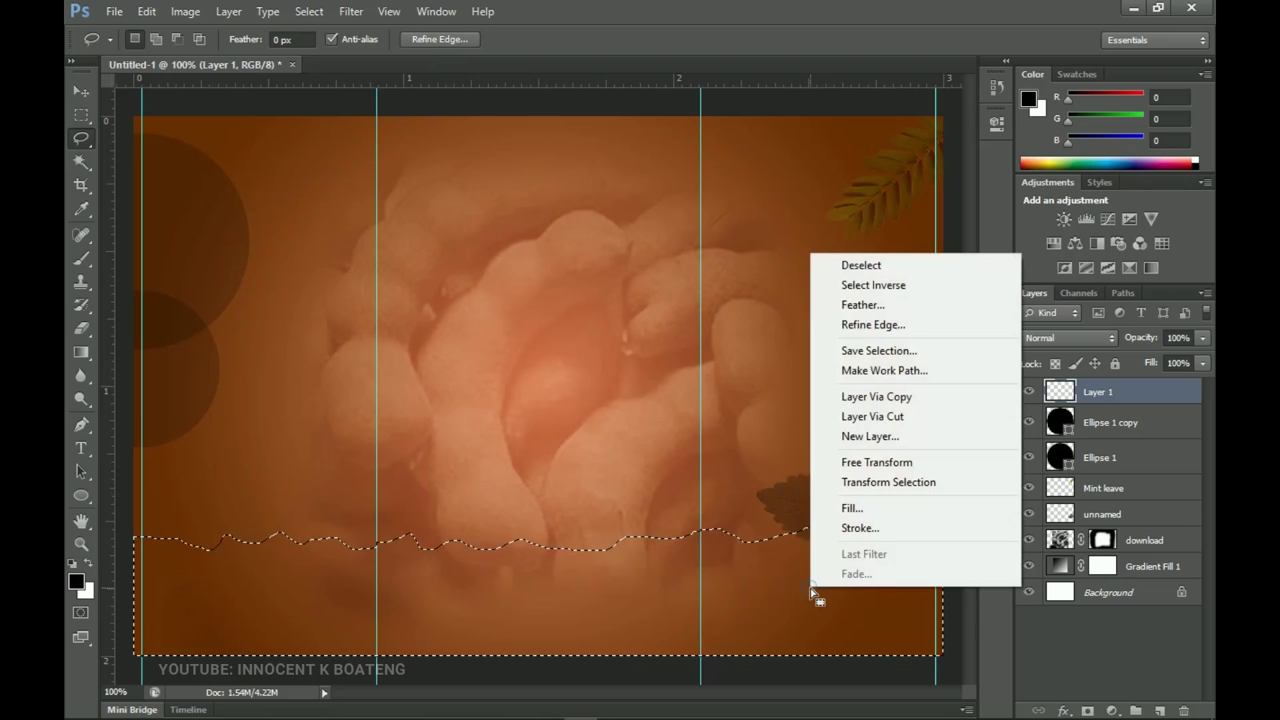
click(898, 505)
click(625, 210)
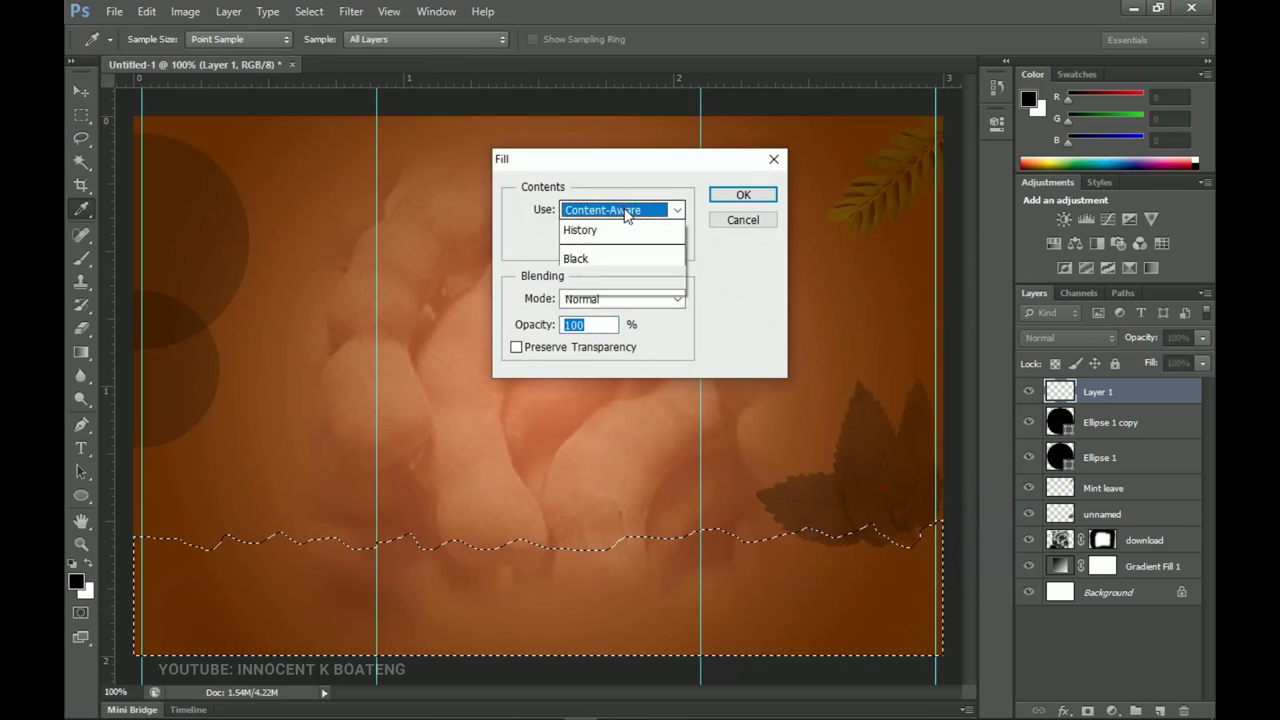
click(620, 242)
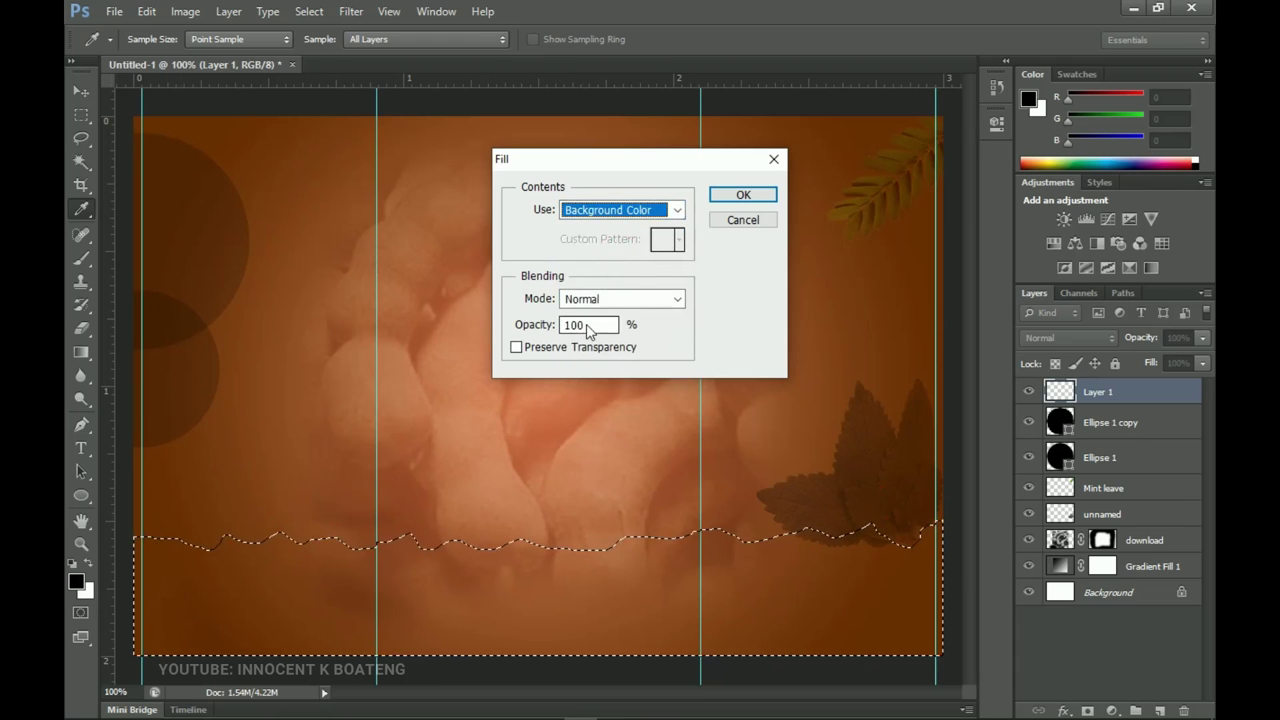
click(642, 212)
click(614, 261)
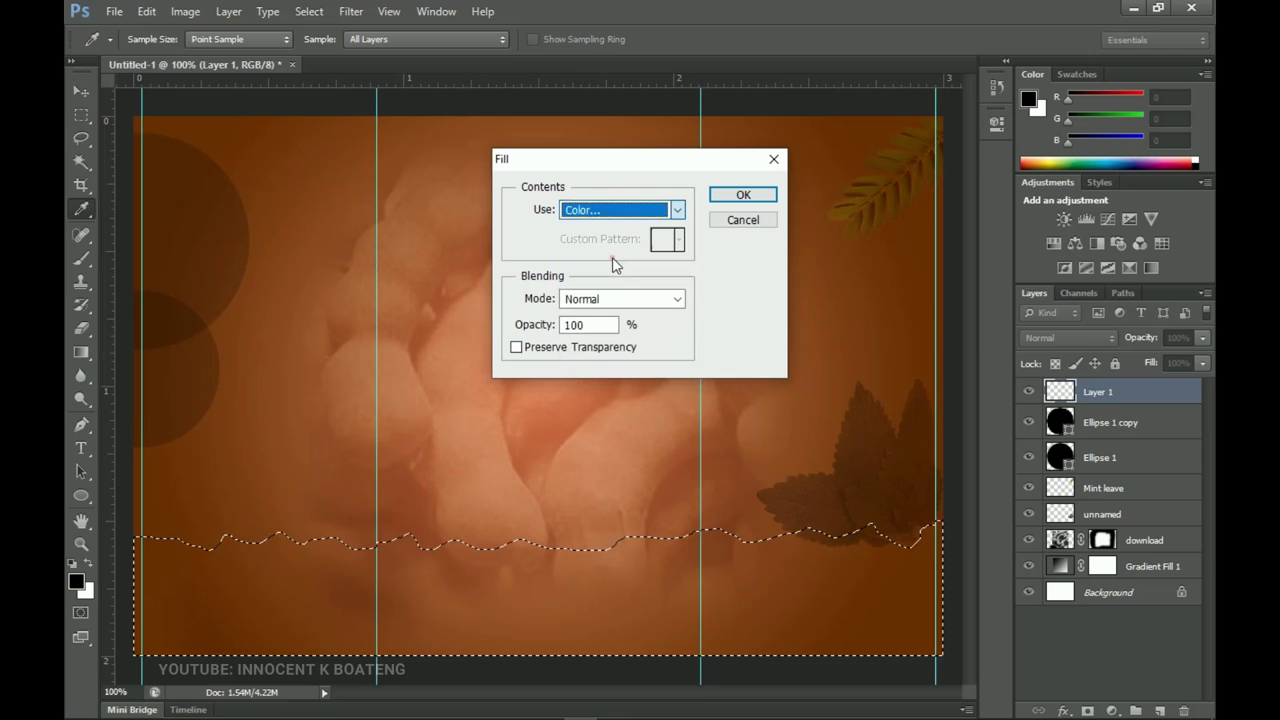
drag(809, 371, 701, 246)
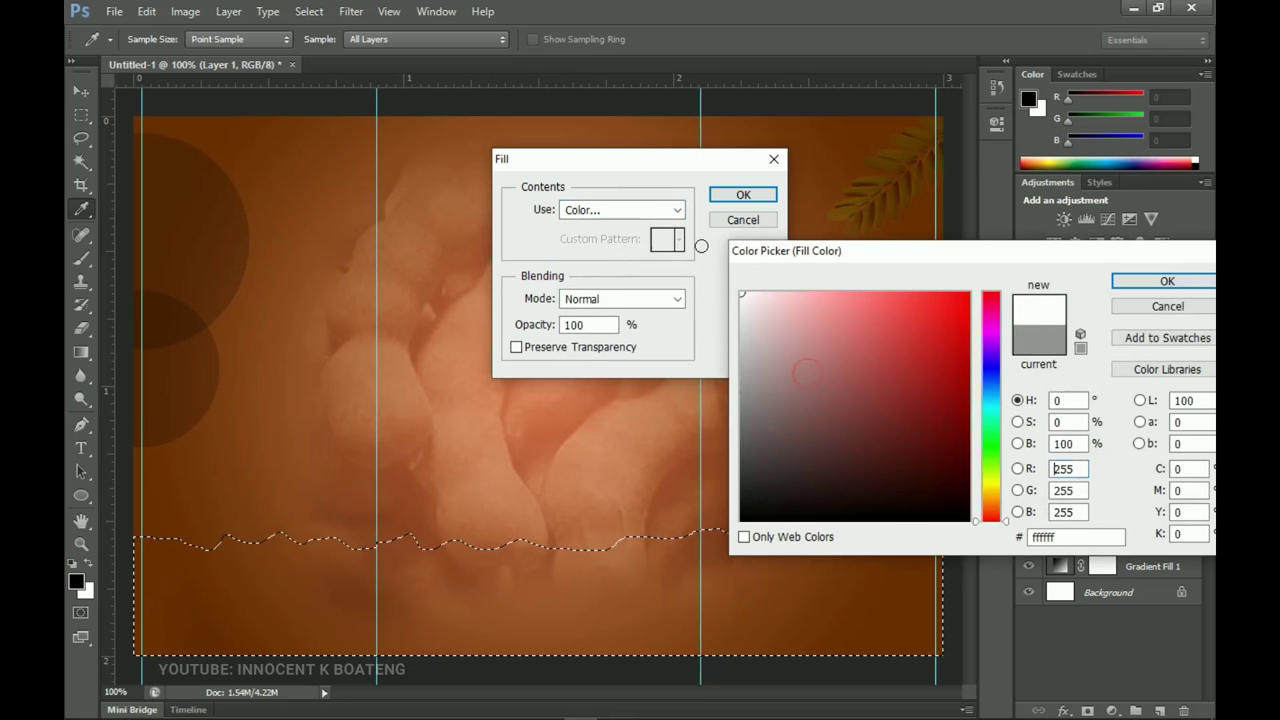
click(1145, 288)
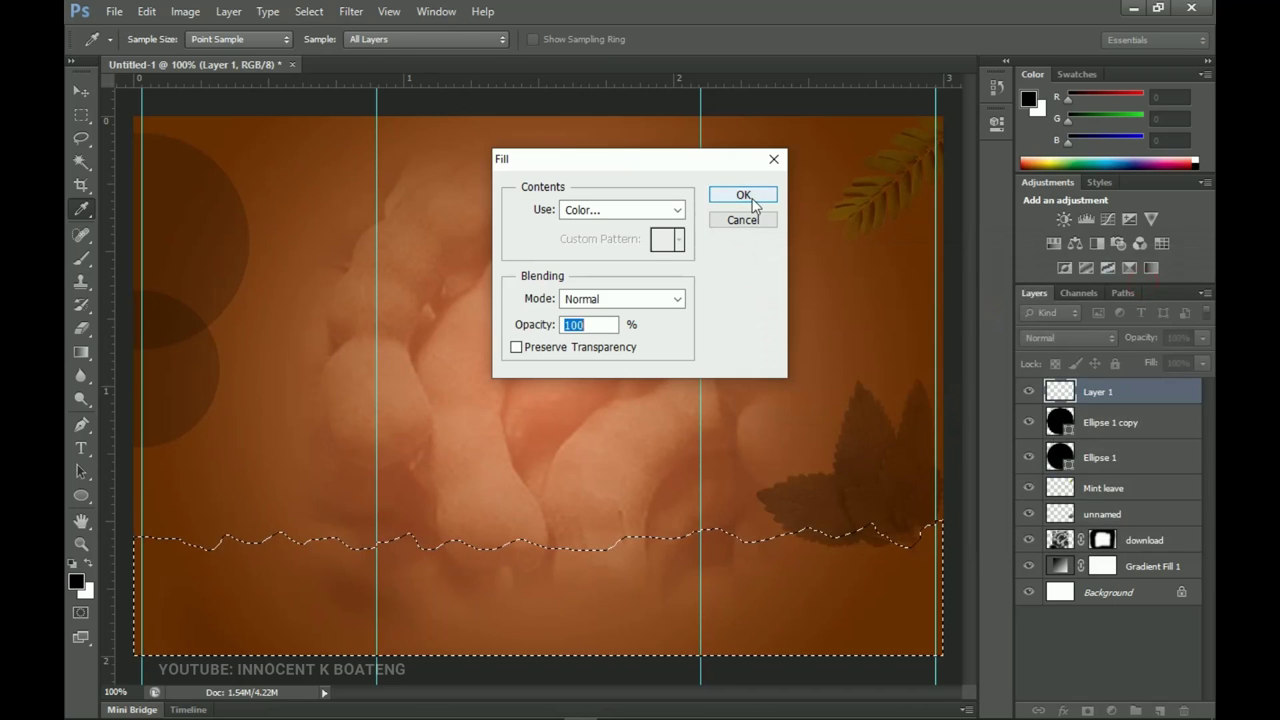
click(753, 200)
key(l)
key(ctrl+d)
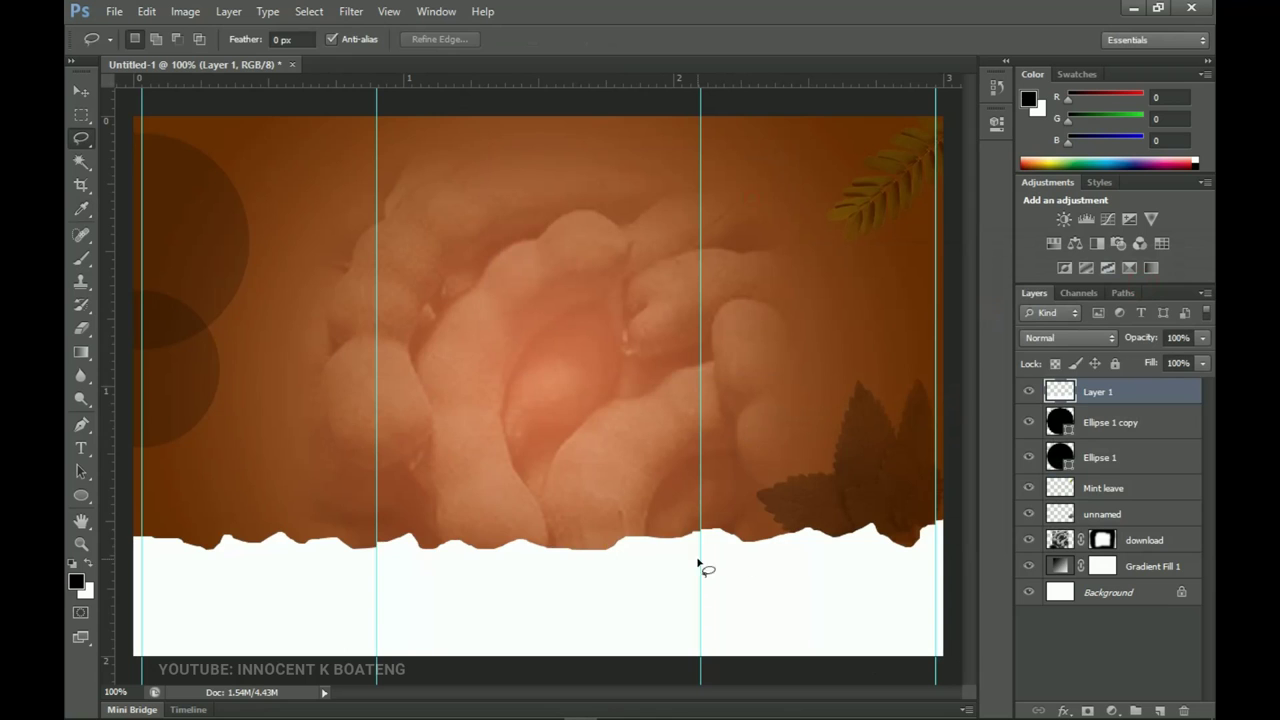
Nudge the torn white strip on Layer 1 down a few pixels.
key(v)
key(Down)
key(Down)
key(Down)
key(Down)
key(Down)
key(Down)
key(Down)
key(Down)
key(Down)
key(Down)
key(Down)
key(Down)
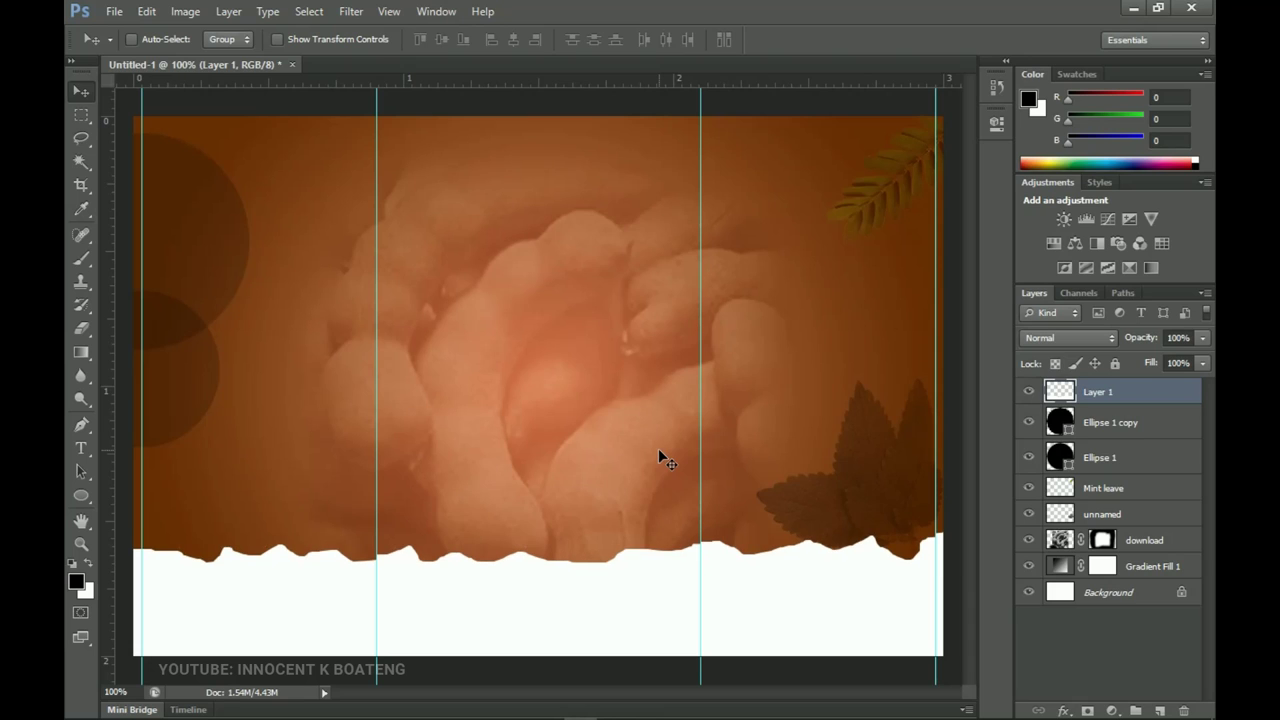
key(Down)
key(Down)
key(Down)
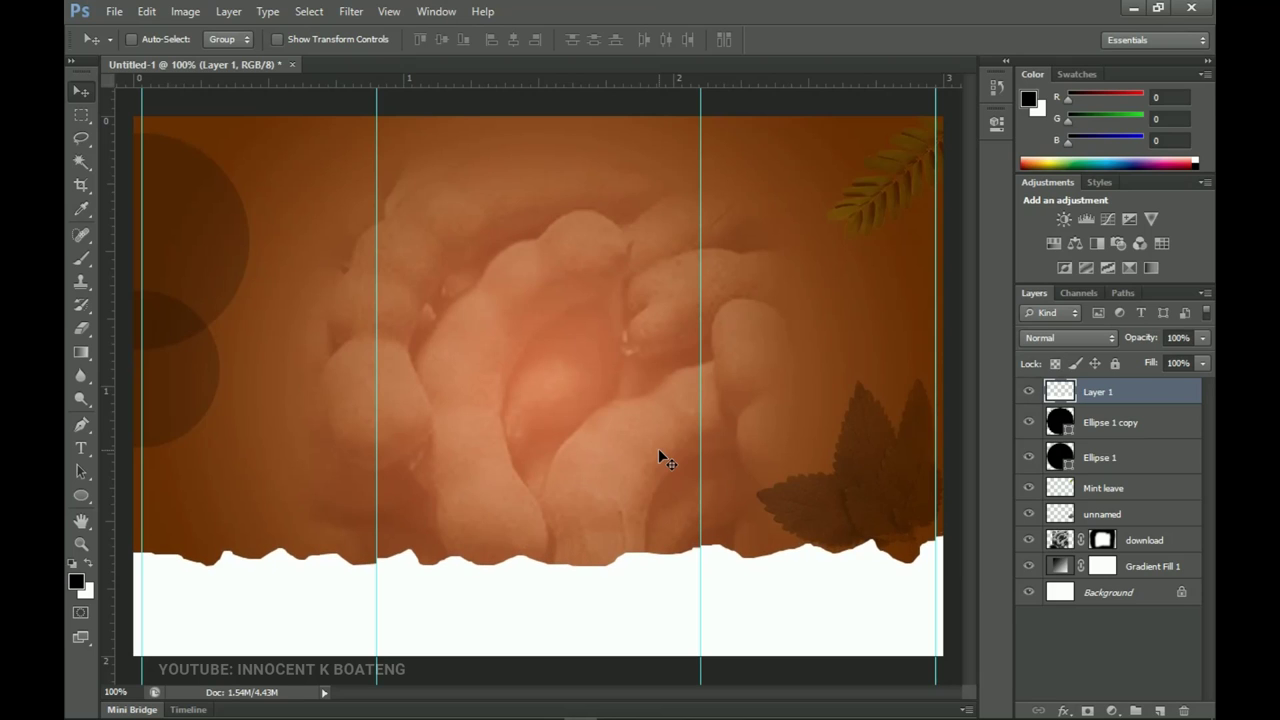
Group Layer 1 through Gradient Fill 1 and name the group Background.
shift+click(1153, 568)
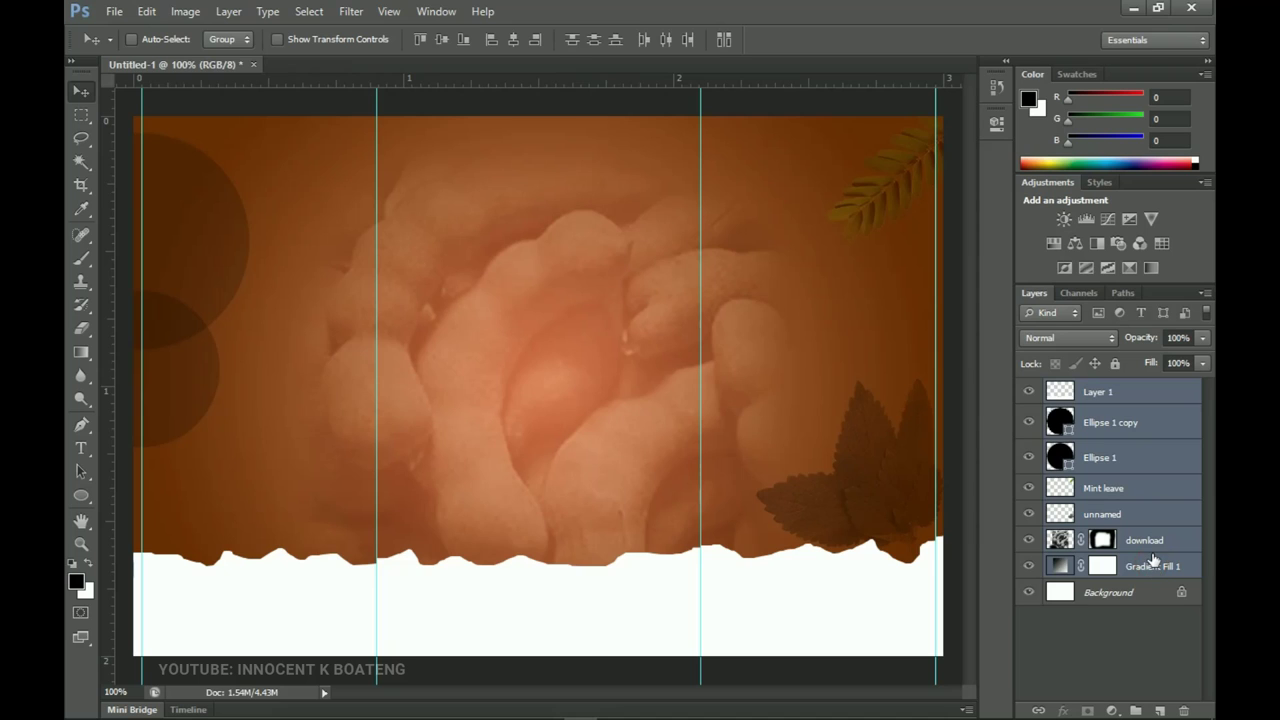
key(ctrl+g)
double_click(1097, 388)
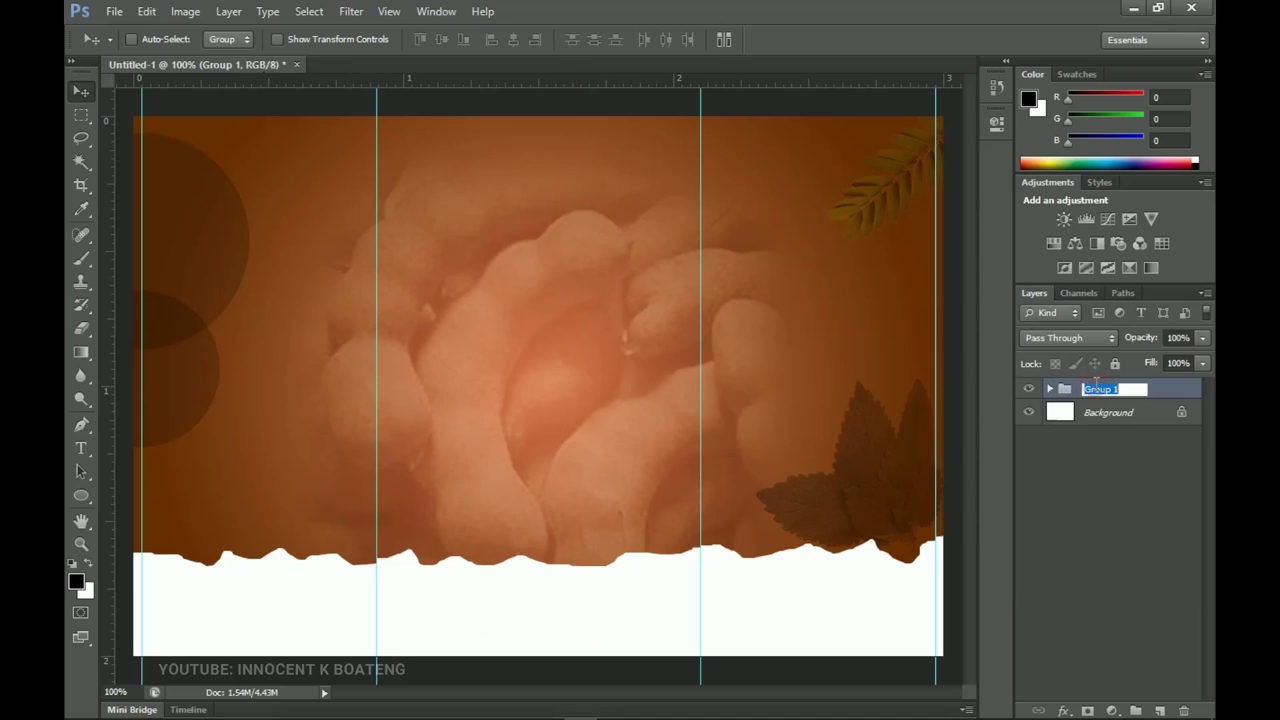
text(Background)
key(Return)
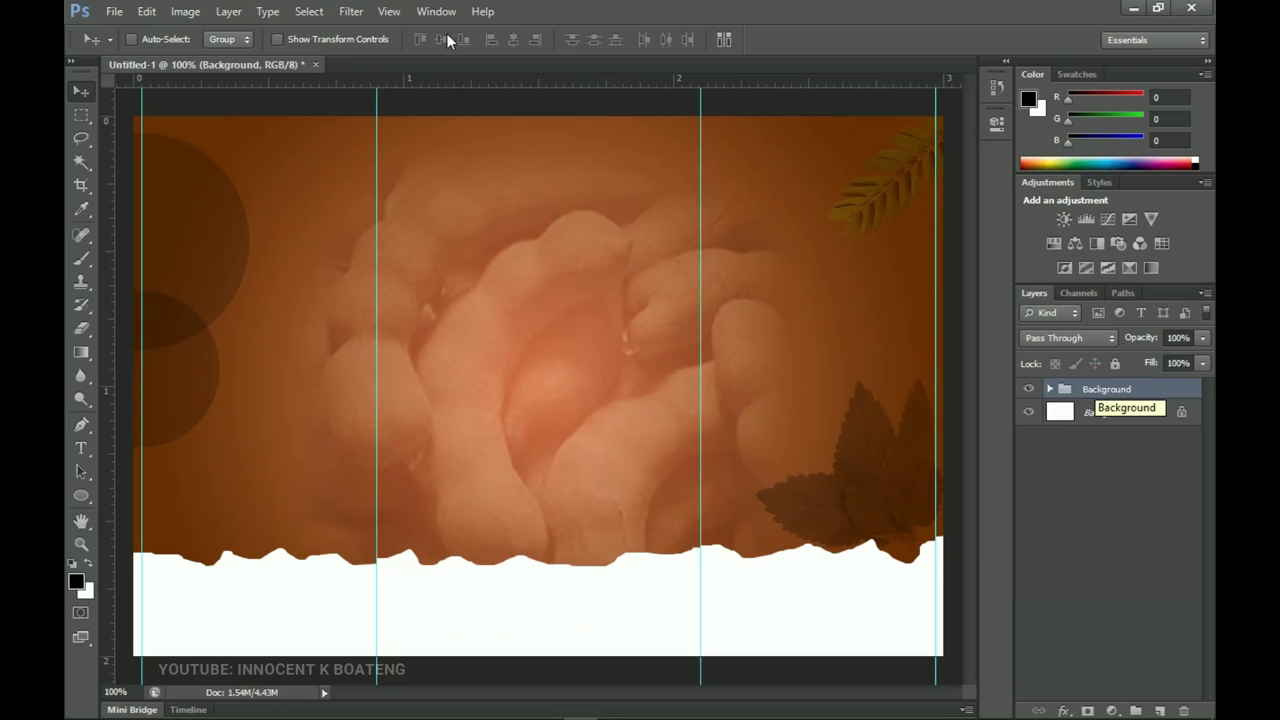
click(180, 706)
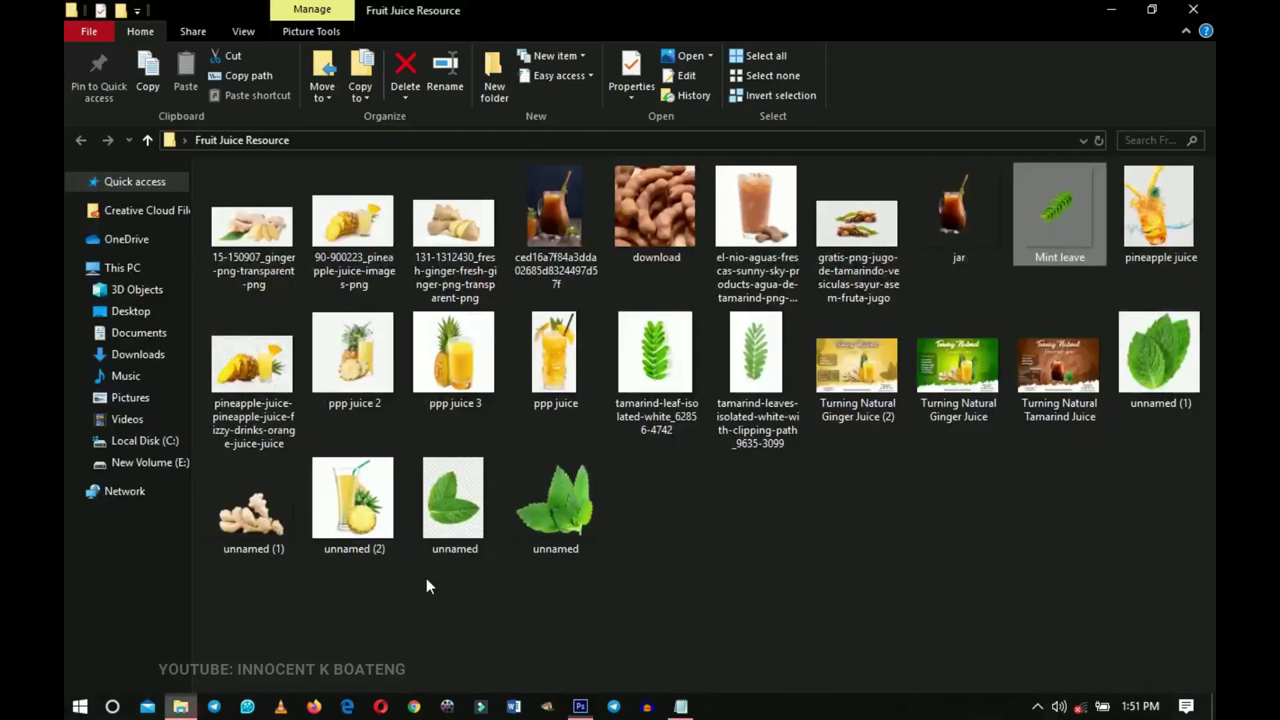
Look through the resource thumbnails, then drag the jar image into Photoshop.
click(918, 222)
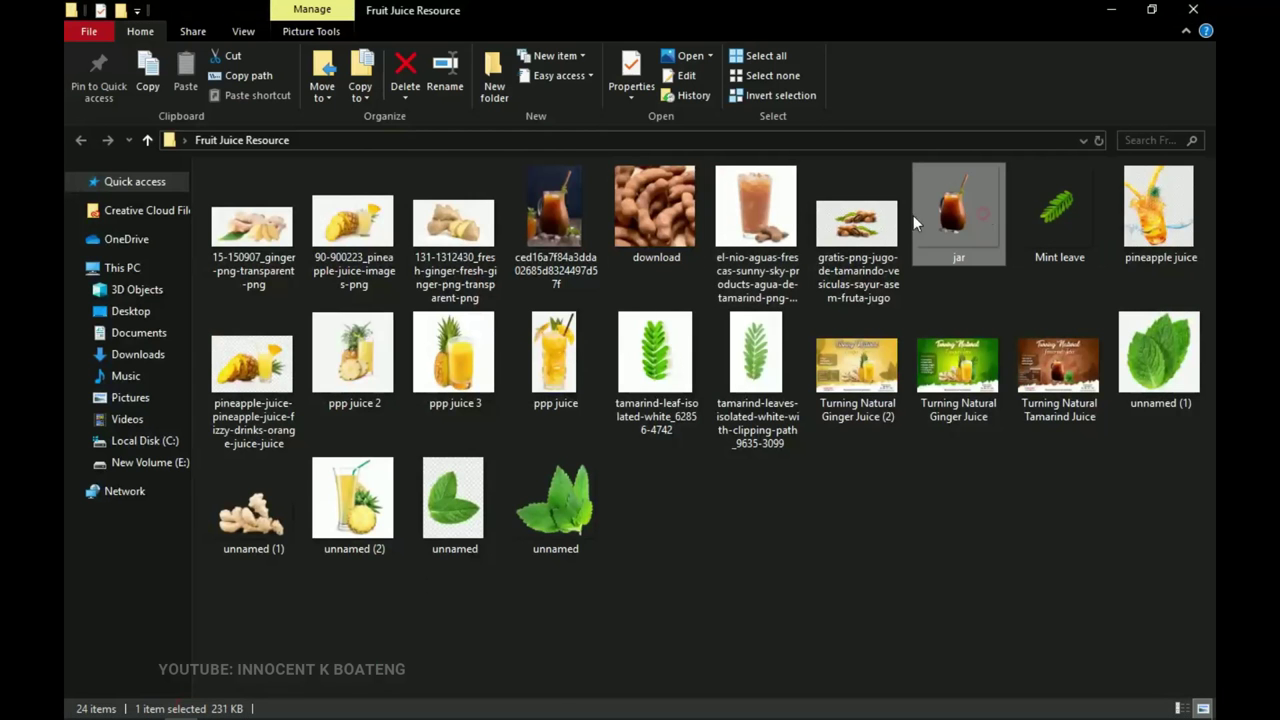
click(781, 230)
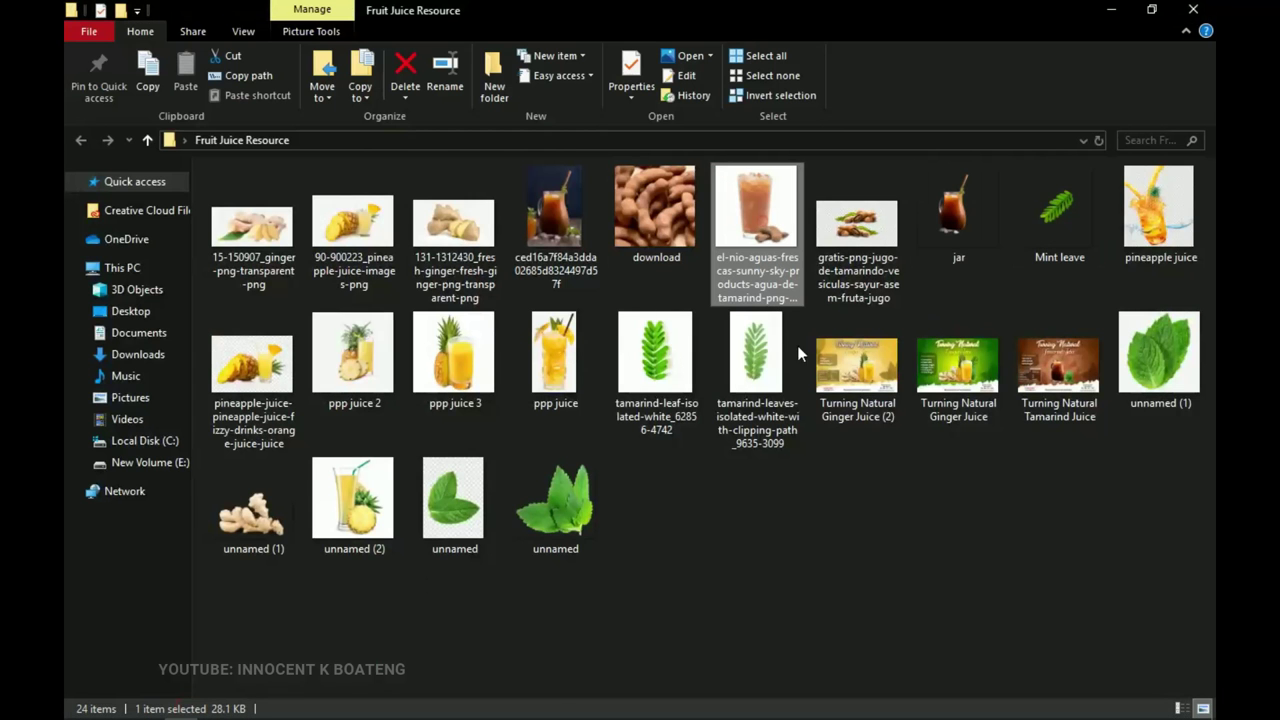
click(453, 381)
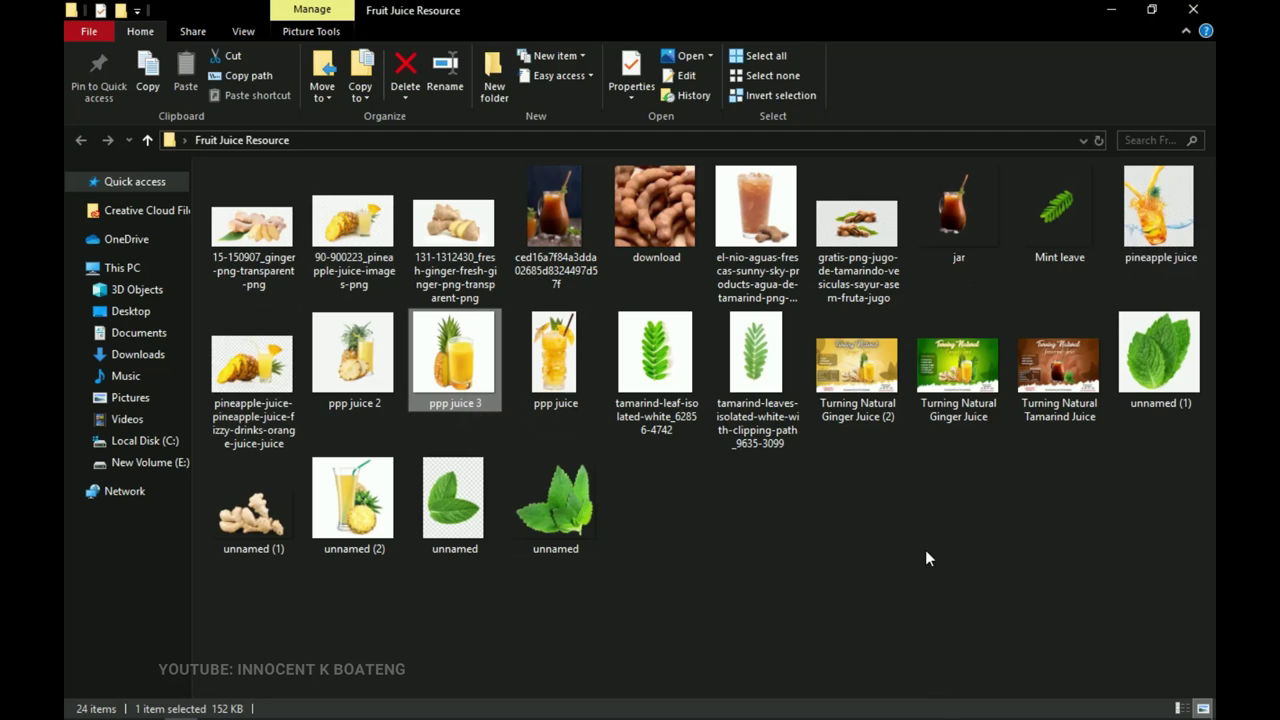
click(948, 228)
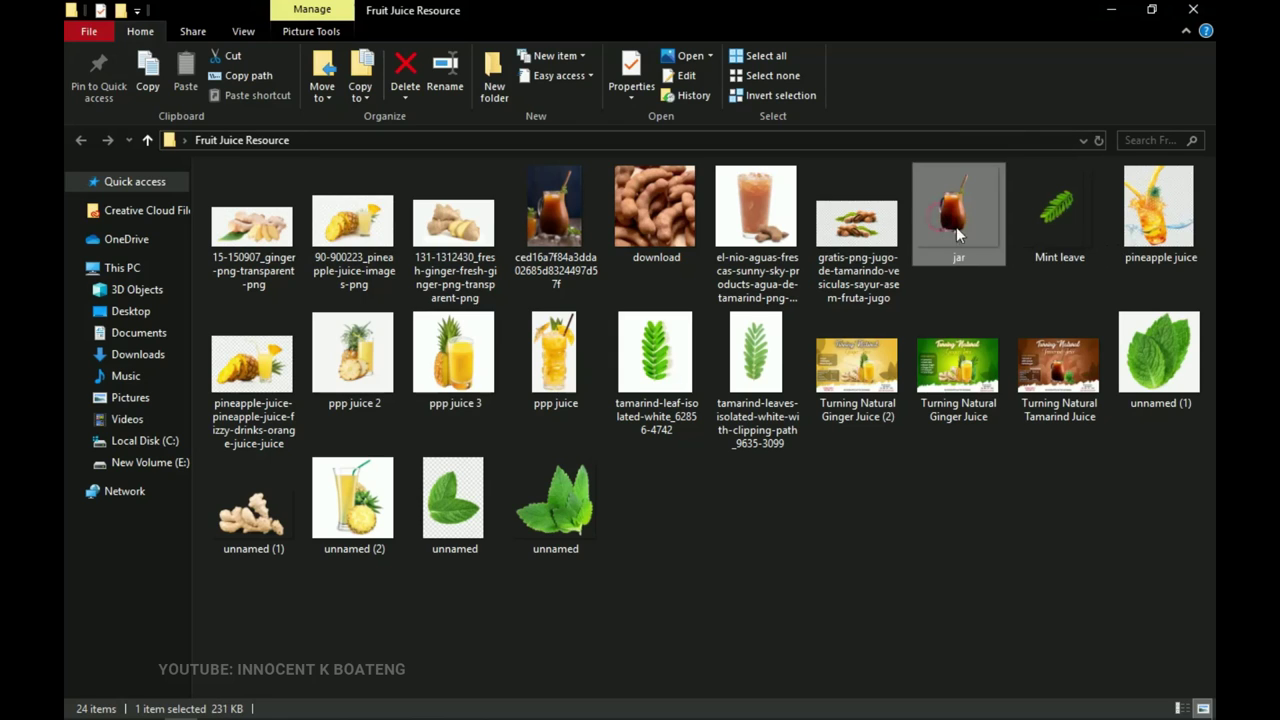
drag(960, 228, 626, 480)
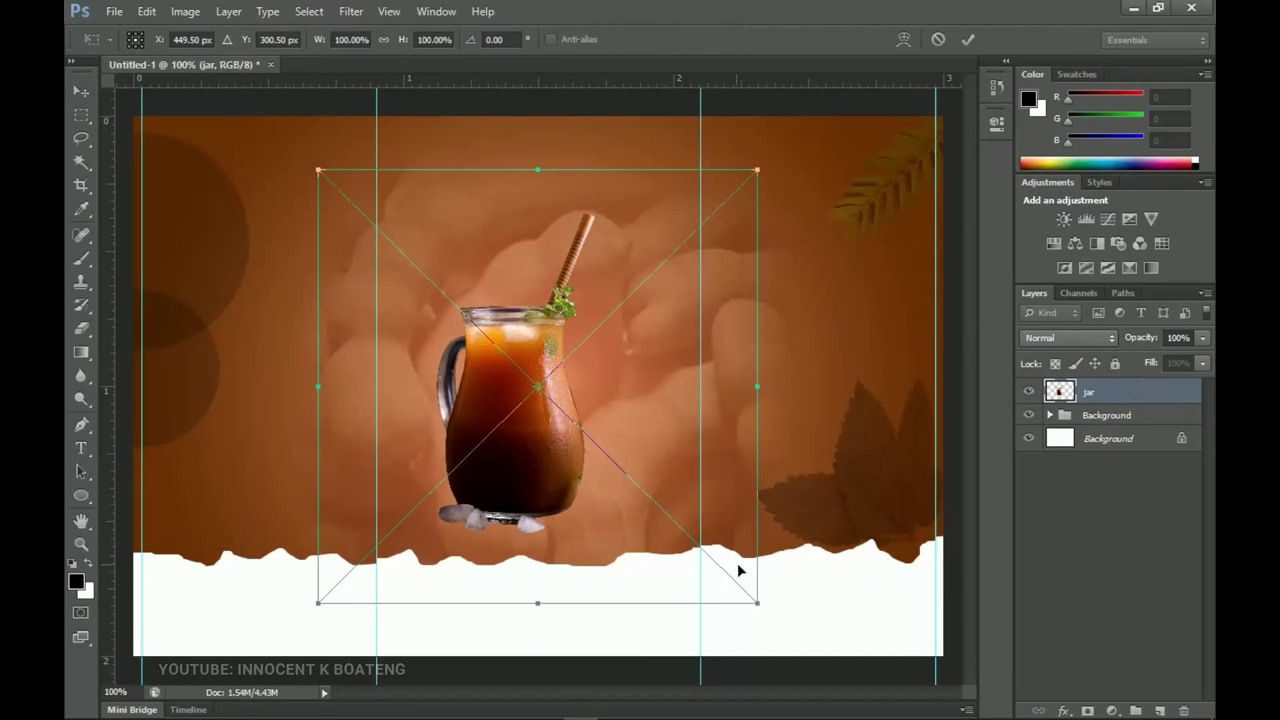
Resize the placed jar, centre it horizontally on the canvas, and lower it toward the torn strip.
drag(762, 612, 738, 587)
key(Return)
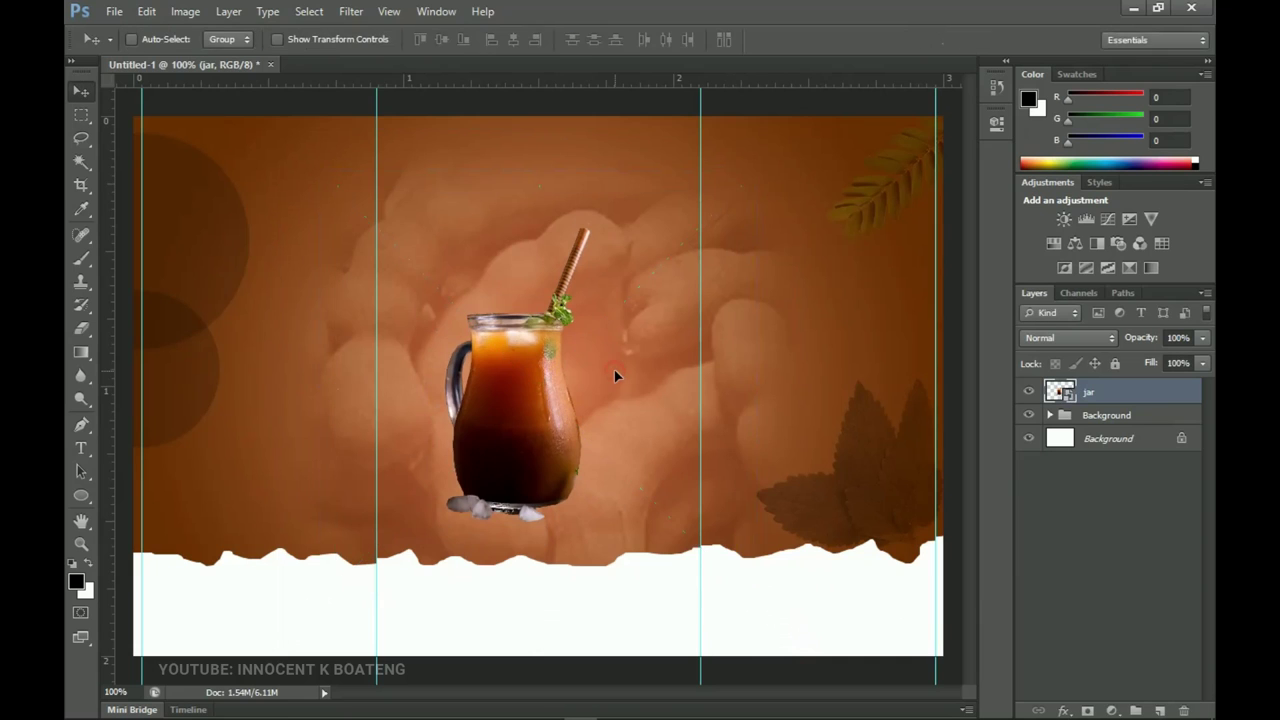
key(ctrl+a)
click(513, 40)
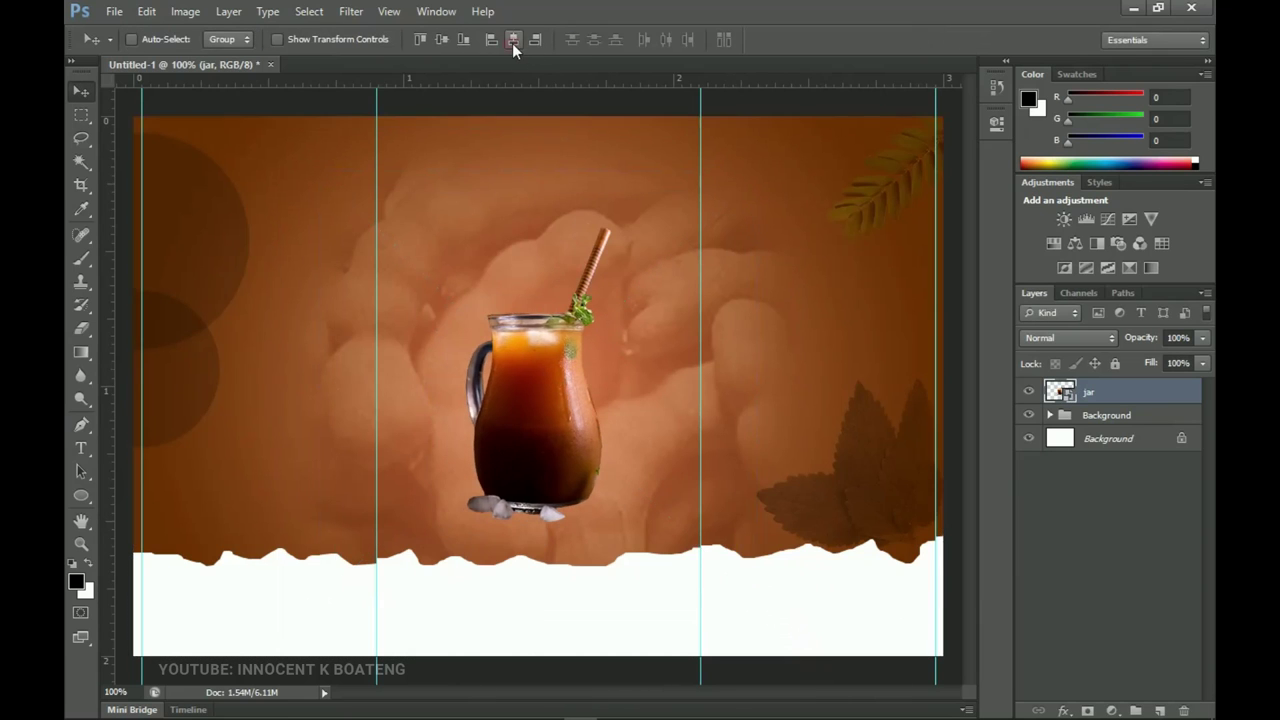
key(ctrl+d)
drag(578, 443, 578, 461)
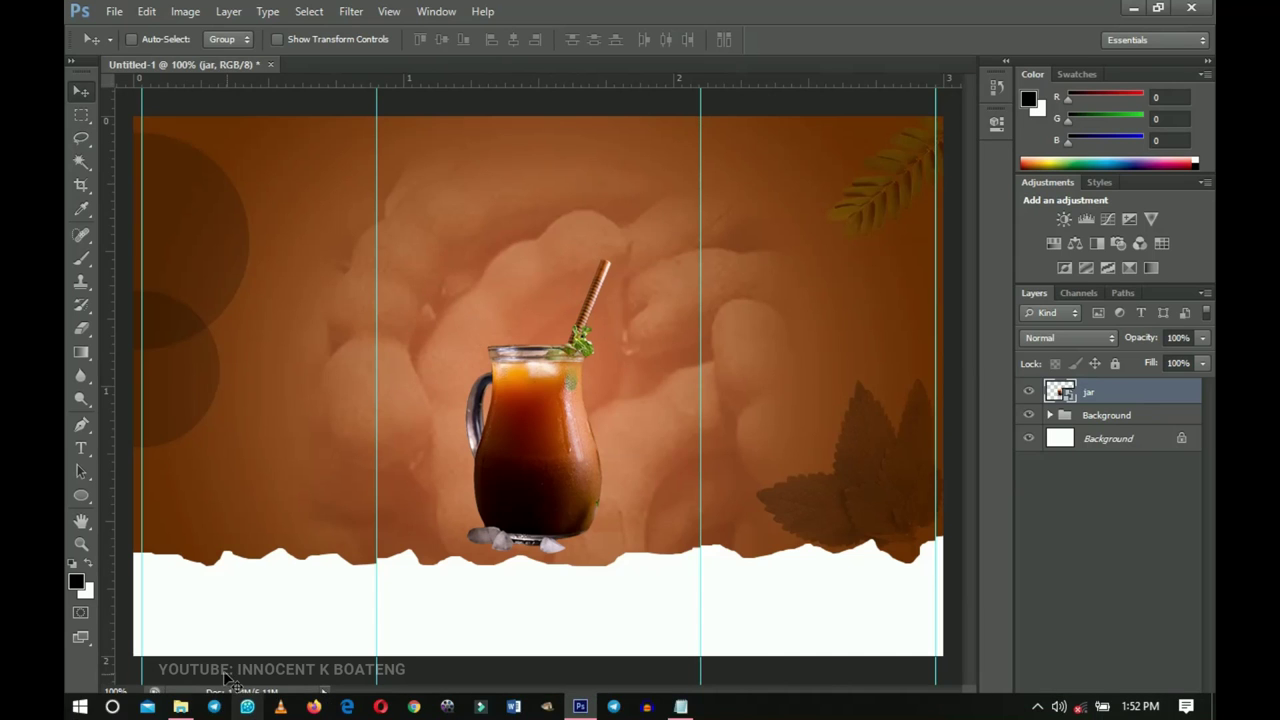
click(181, 713)
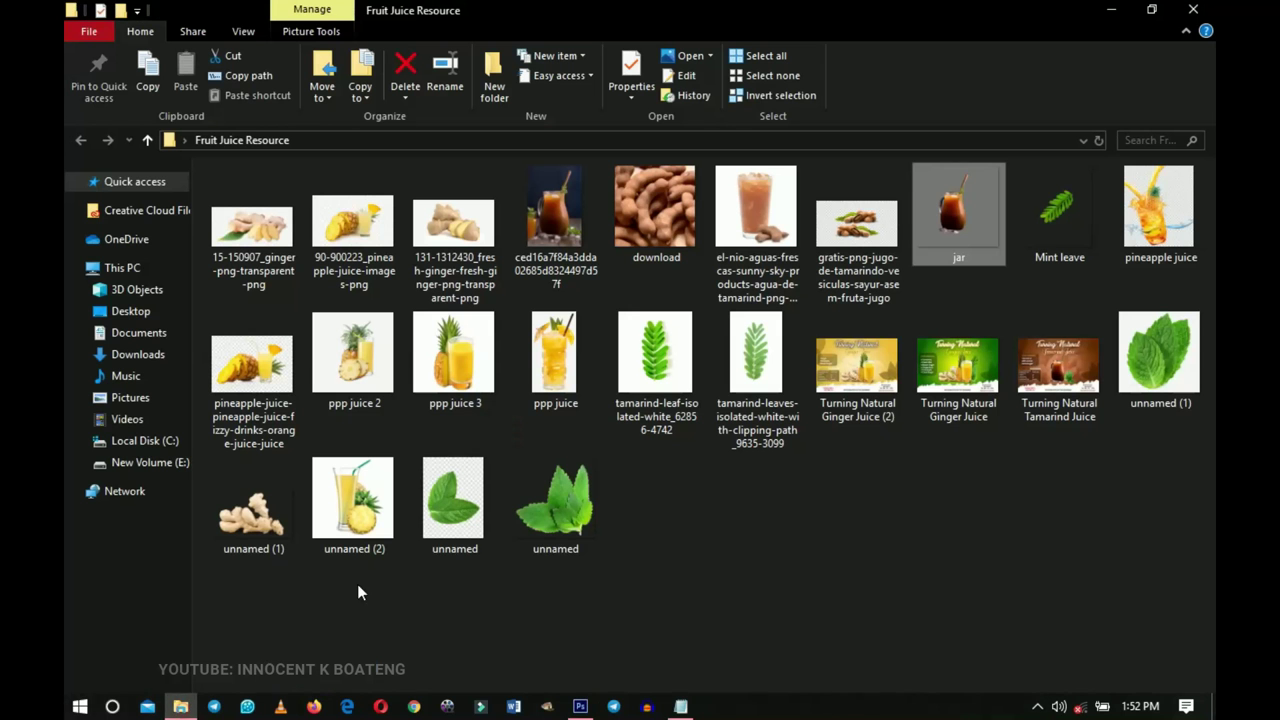
Drag the mint sprig image in, shrink it and place it at the jar's lower right.
click(529, 520)
drag(528, 517, 620, 505)
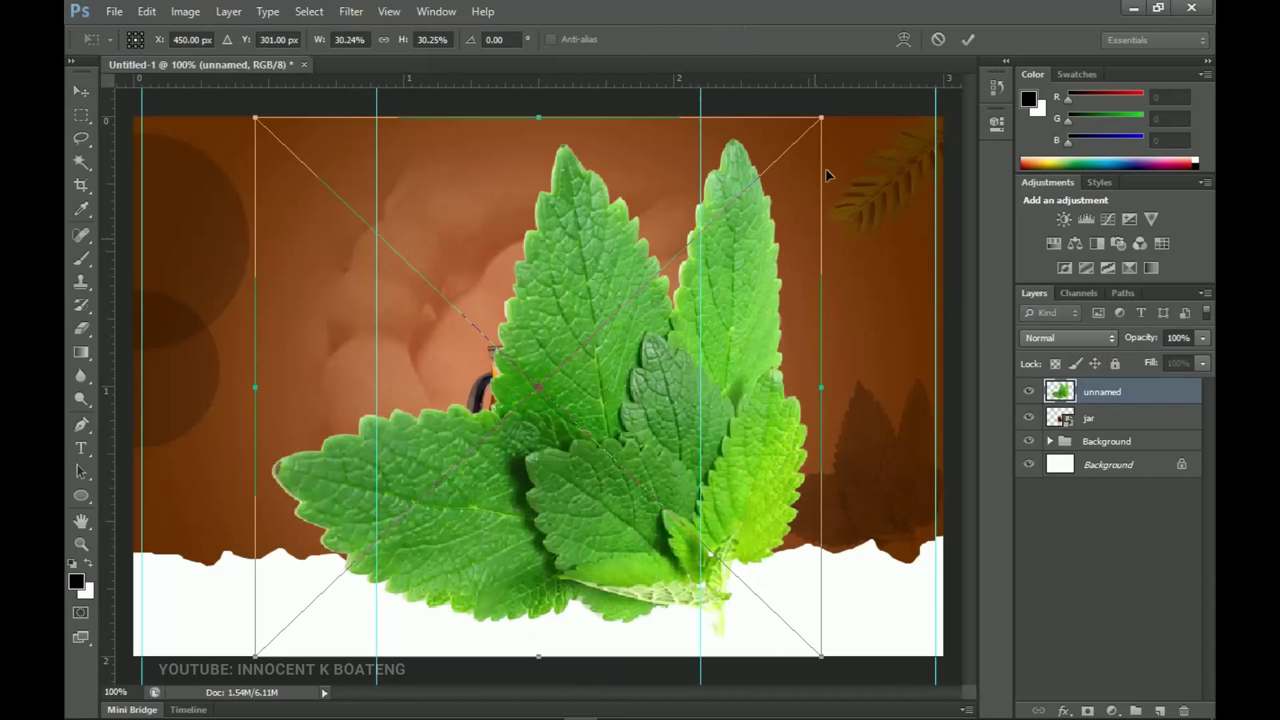
drag(825, 122, 619, 316)
drag(584, 419, 656, 522)
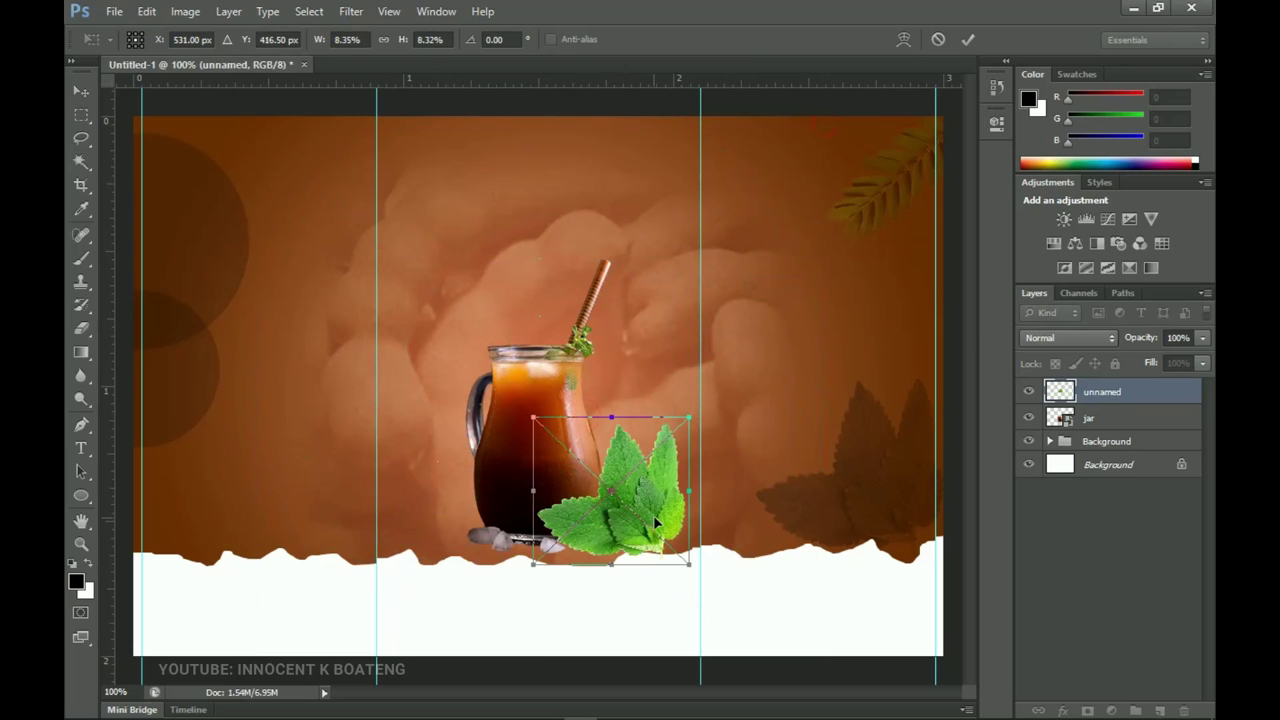
drag(686, 428, 665, 438)
key(Return)
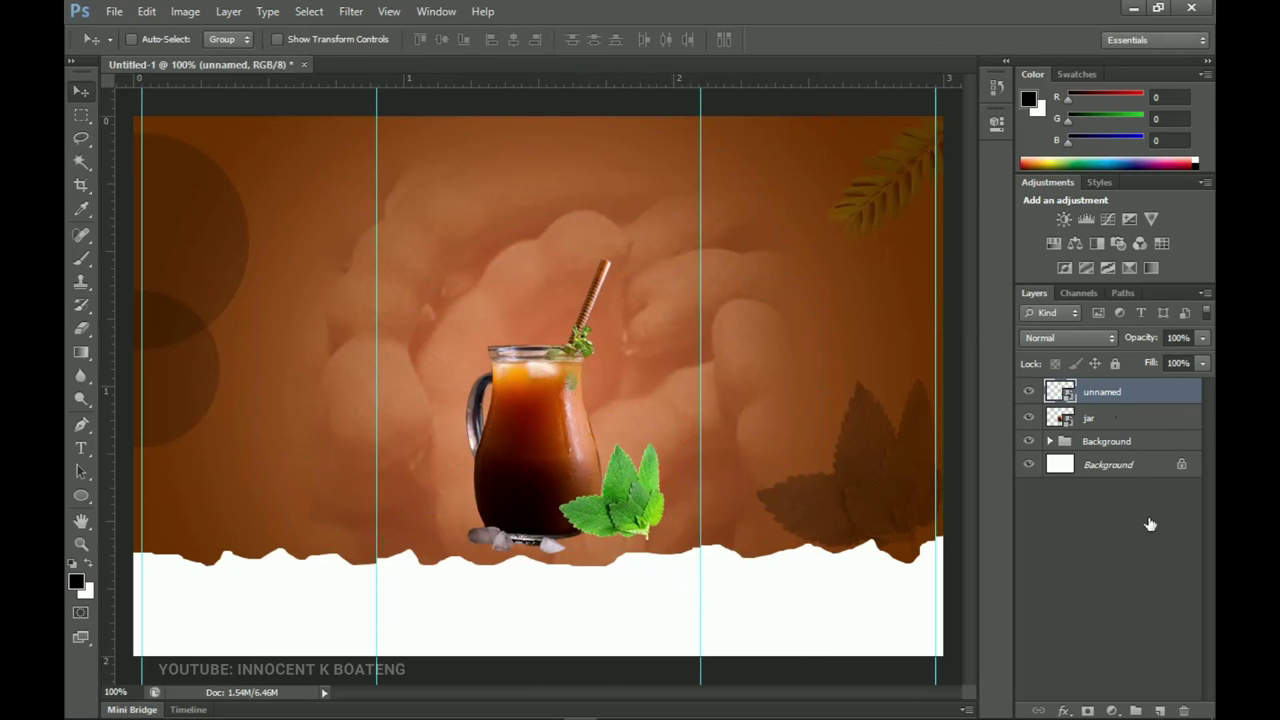
Enlarge the jar and mint together, then nudge them up slightly.
shift+click(1120, 418)
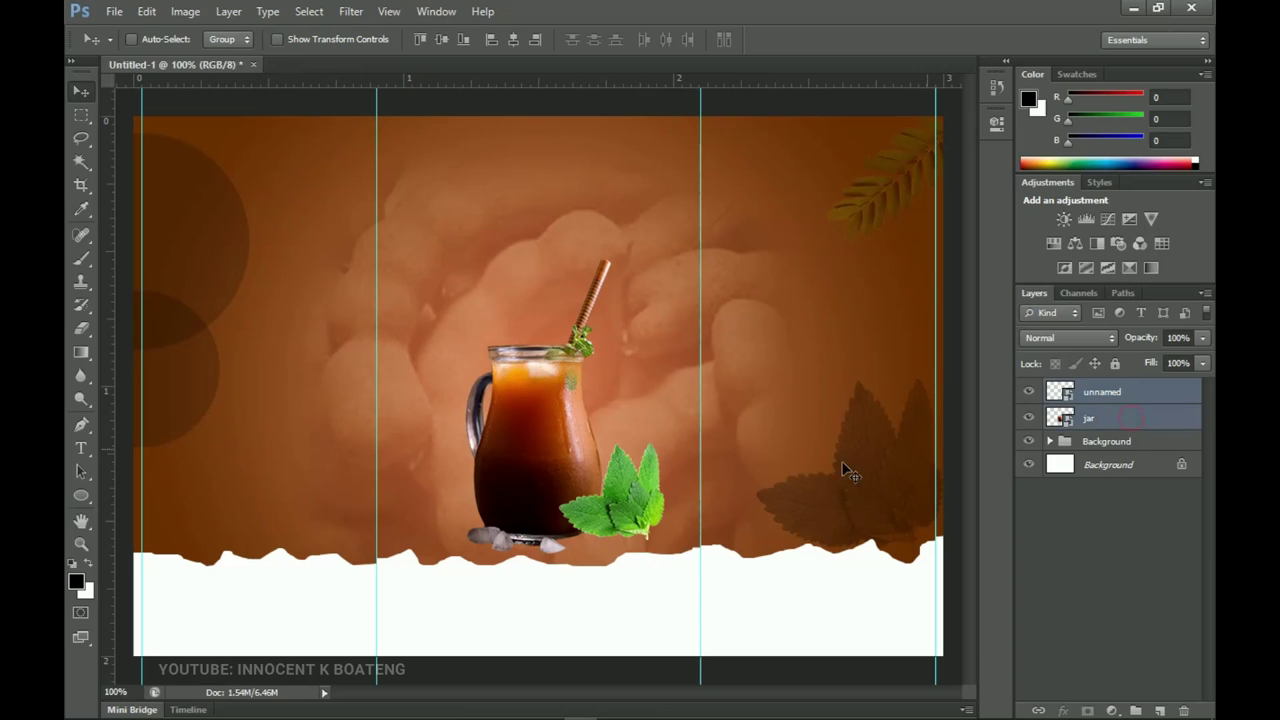
key(ctrl+t)
drag(662, 259, 676, 246)
key(Return)
key(Up)
key(Up)
key(Up)
key(Up)
key(Up)
key(Up)
key(Up)
key(Up)
key(Up)
key(Up)
key(Up)
key(Up)
key(Up)
key(Up)
key(Up)
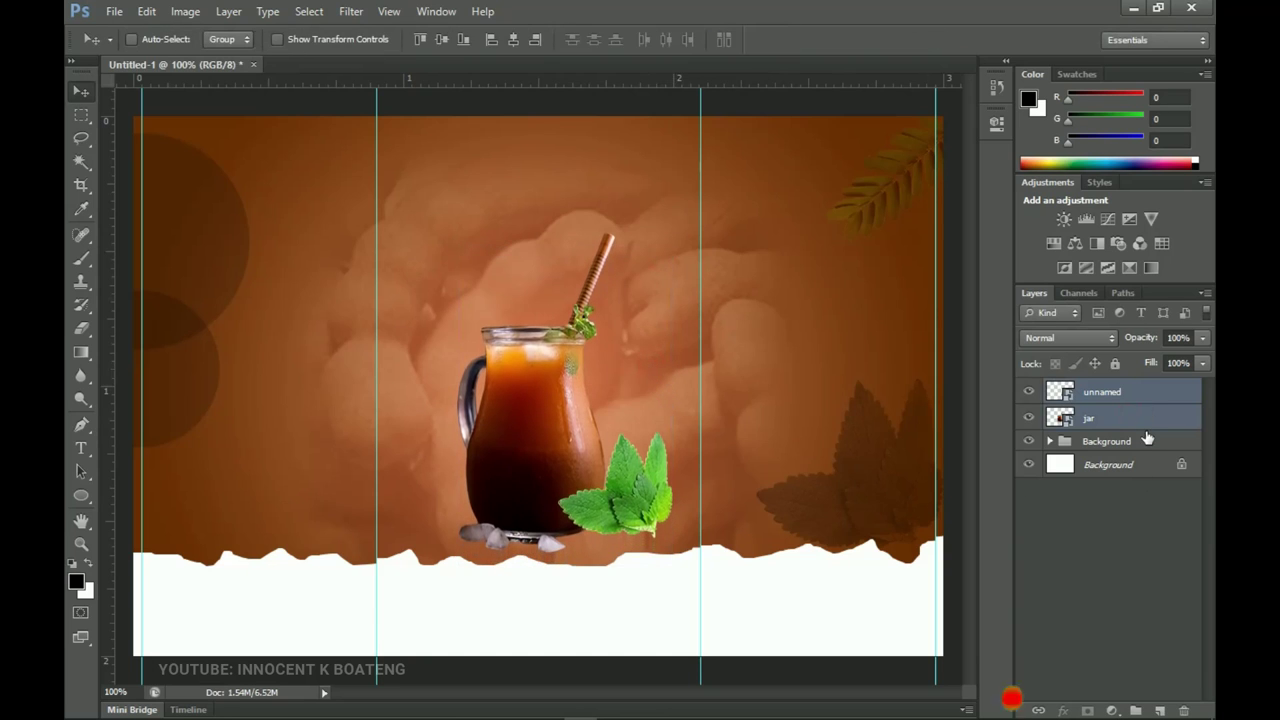
click(1123, 438)
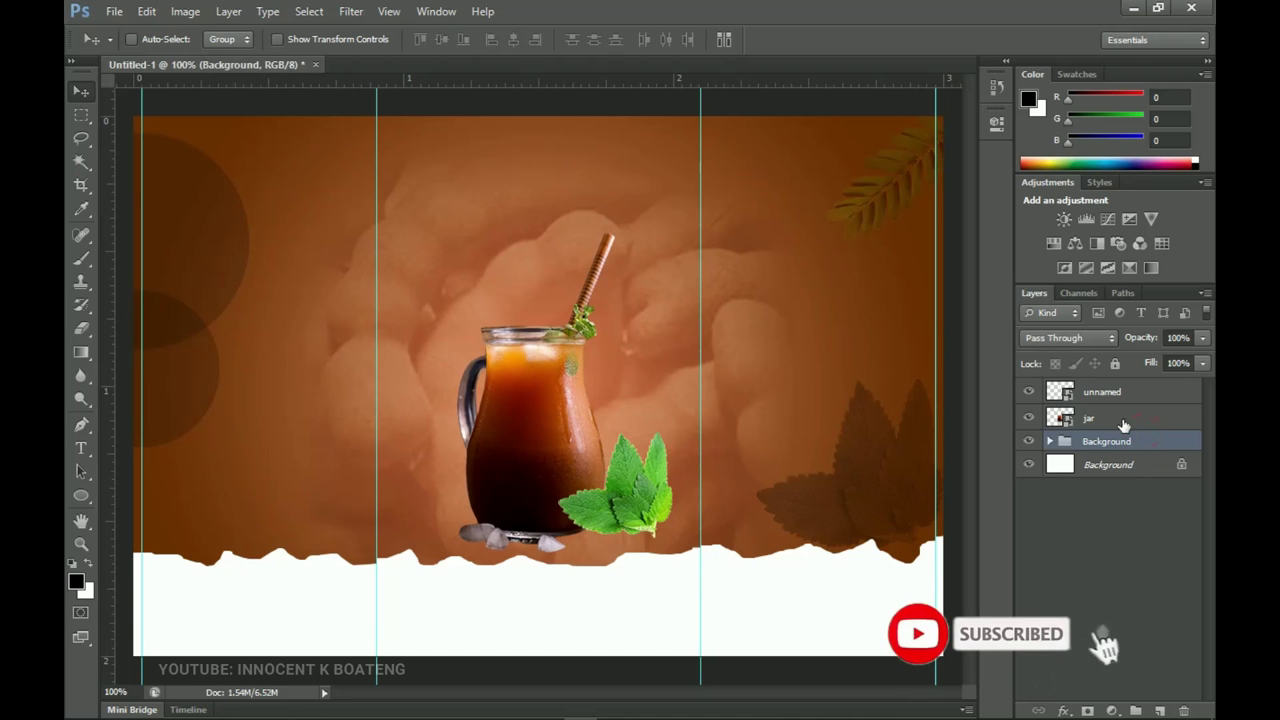
Add a new empty layer above the Background group and zoom in on the jar's base.
click(1160, 710)
key(z)
click(568, 536)
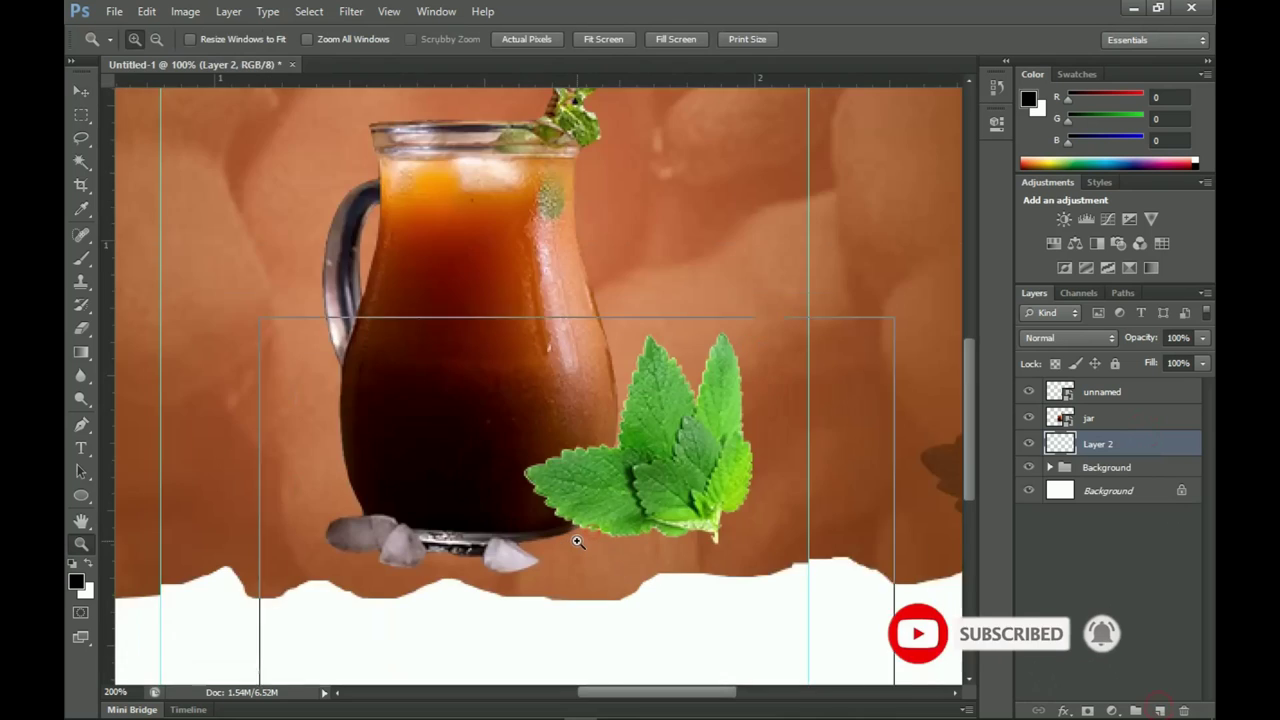
click(572, 538)
alt+click(578, 542)
key(v)
drag(586, 537, 650, 521)
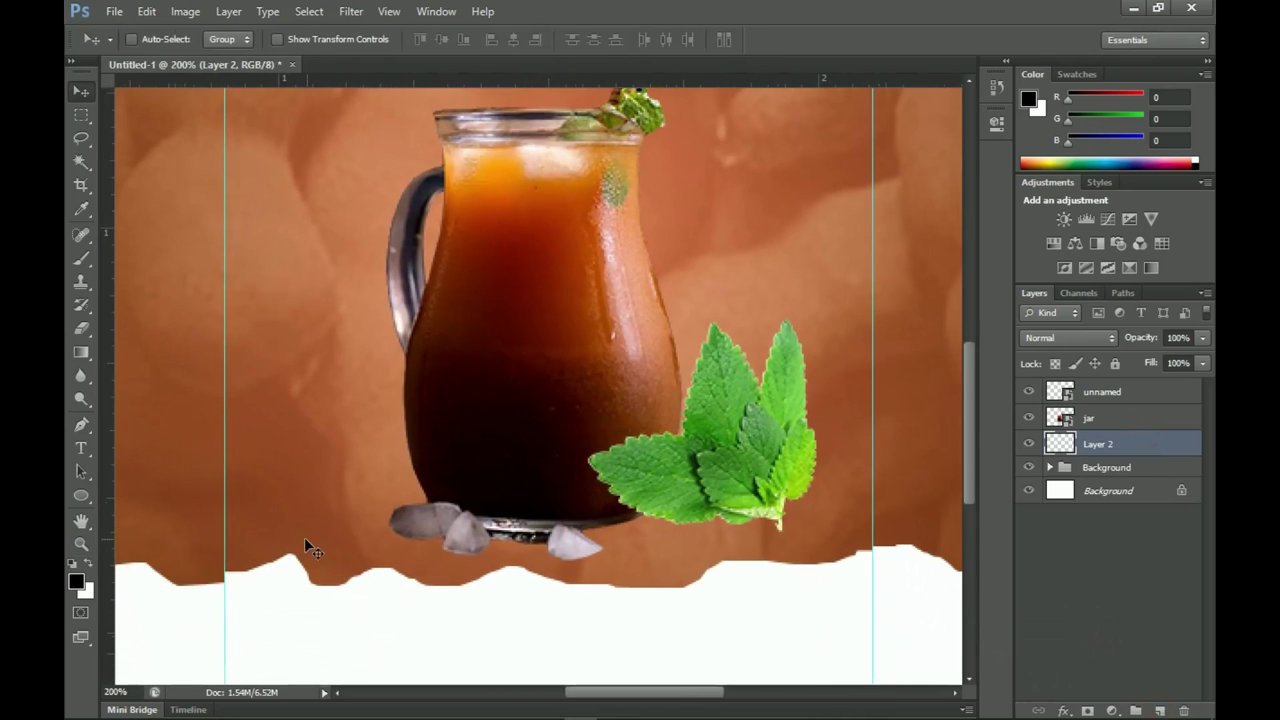
Paint a dark shadow along the jar's base with a small soft brush.
key(b)
key(bracketleft)
key(bracketleft)
key(bracketleft)
key(bracketleft)
key(bracketleft)
key(bracketleft)
key(bracketleft)
key(bracketleft)
key(bracketleft)
key(bracketleft)
key(bracketleft)
key(bracketleft)
key(bracketleft)
right_click(640, 487)
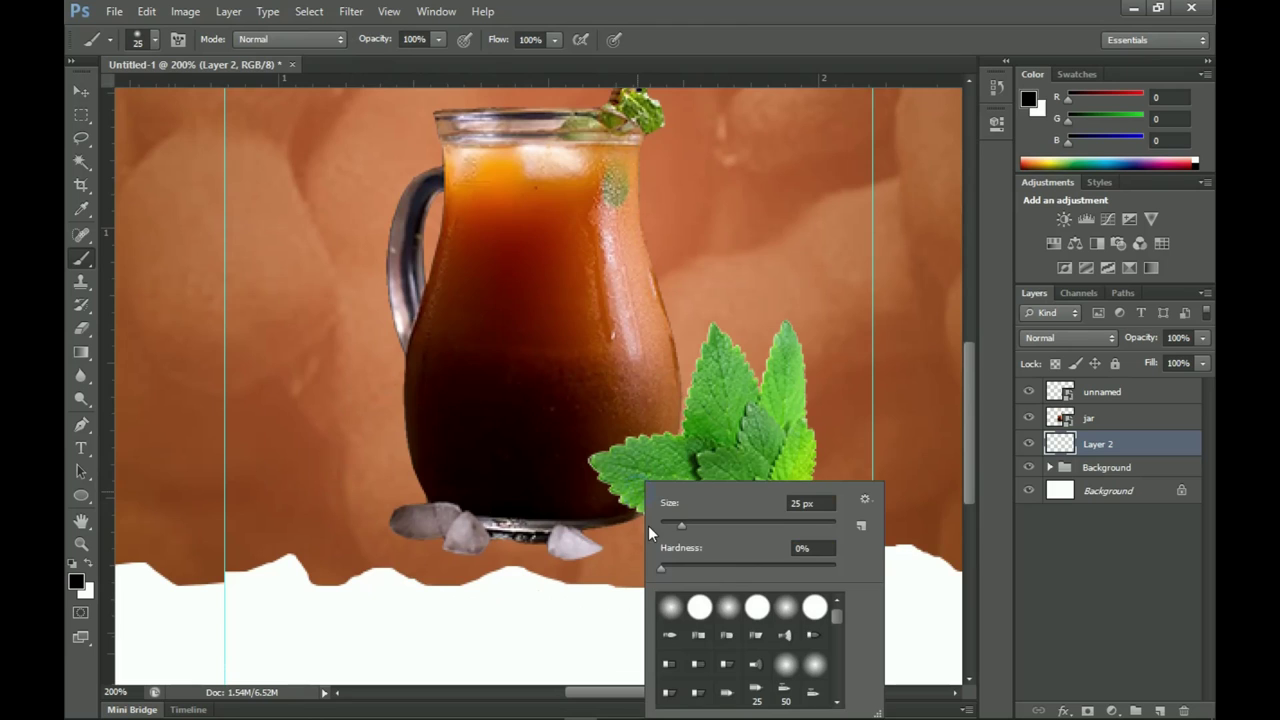
key(Escape)
mouse_move(652, 487)
mouse_down()
mouse_move(573, 522)
mouse_move(524, 510)
mouse_move(410, 523)
mouse_up()
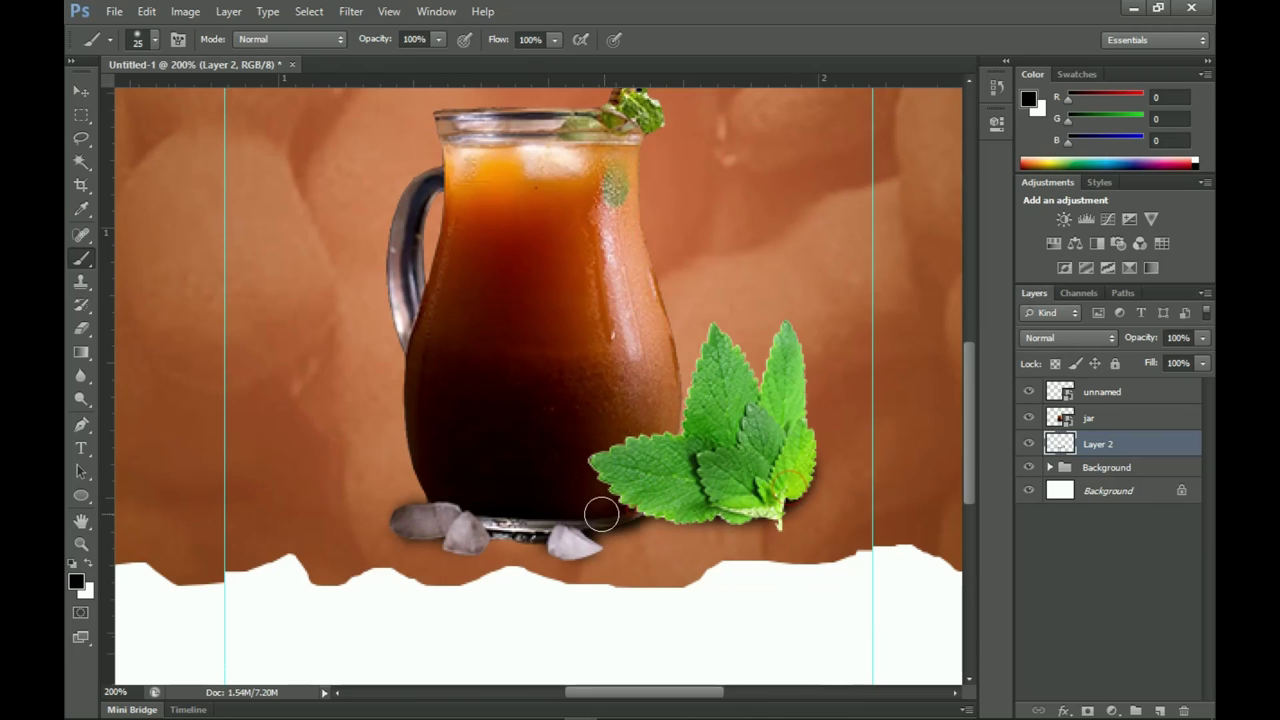
key(z)
key(ctrl+0)
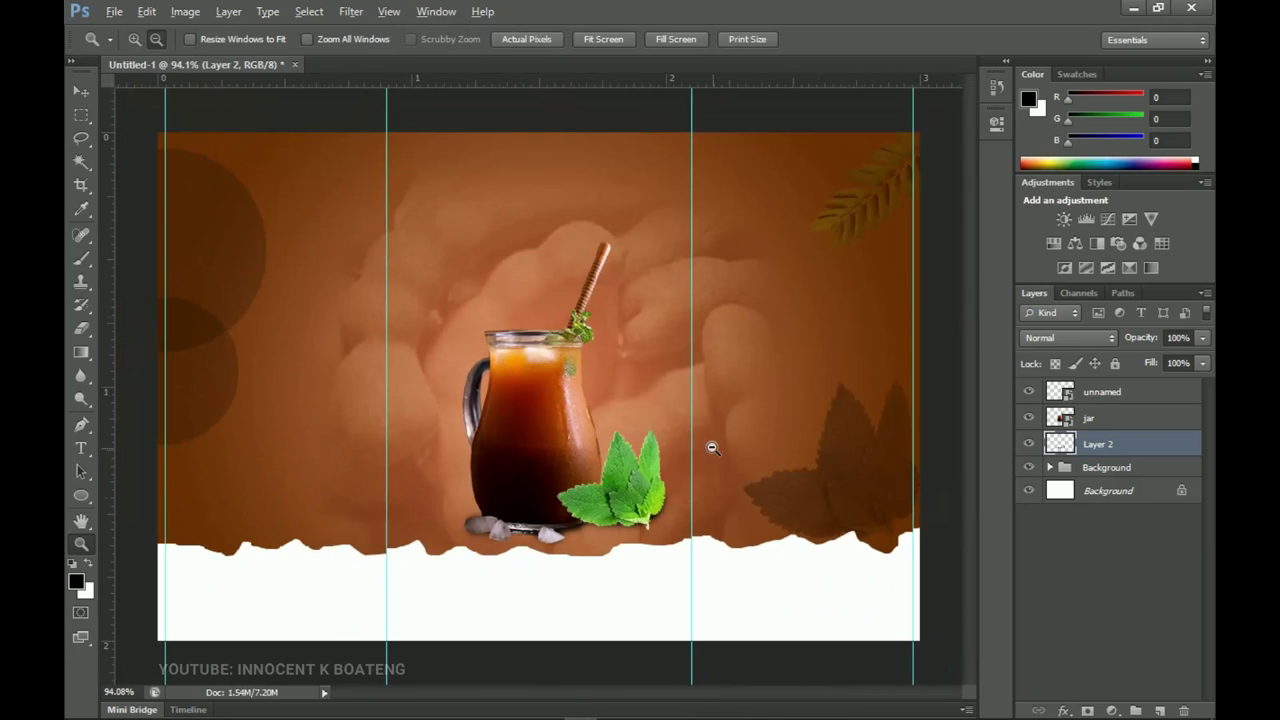
Lower the shadow layer's opacity slightly.
drag(1148, 342, 1137, 342)
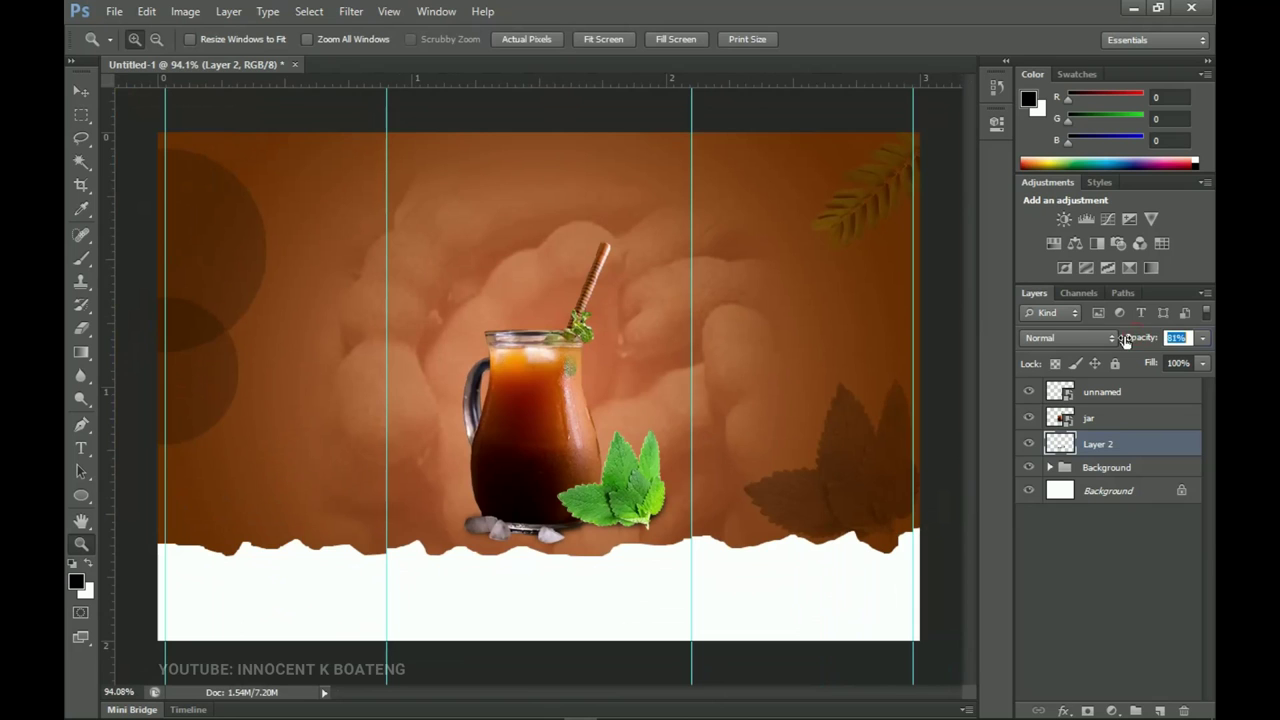
alt+click(563, 395)
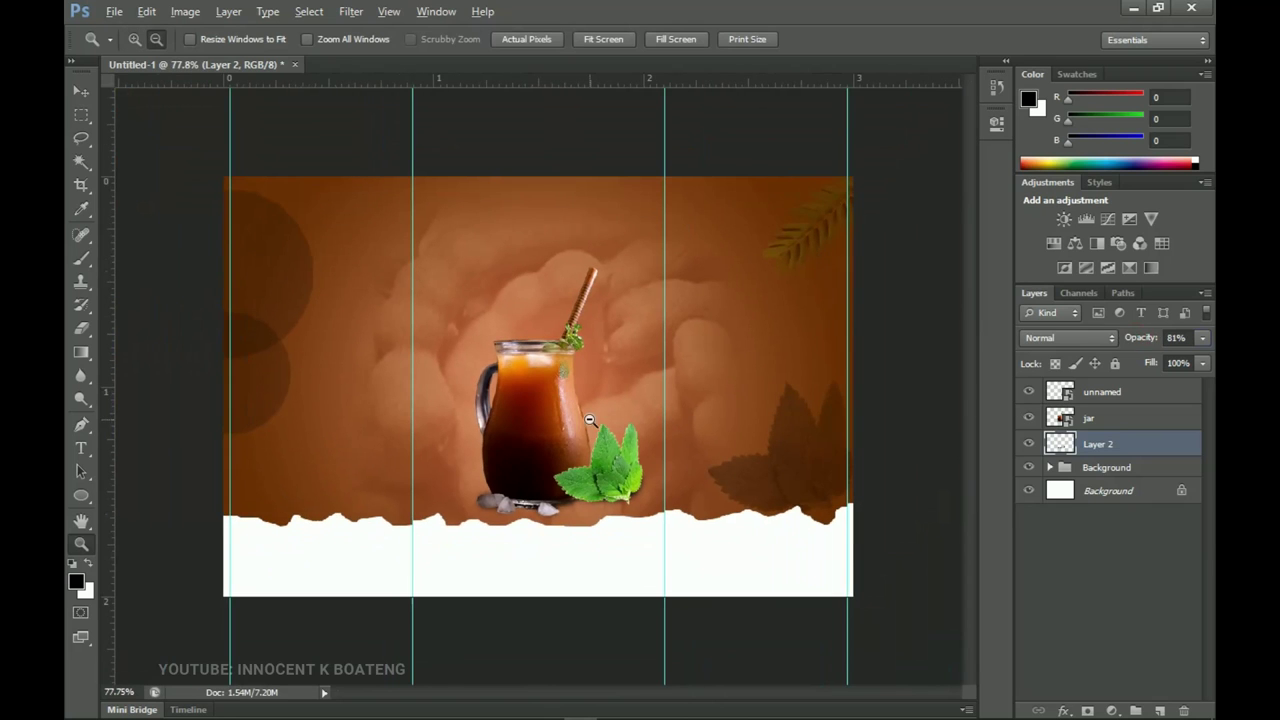
key(b)
Group the unnamed, jar and Layer 2 layers and name the group 'Main'.
shift+click(1128, 395)
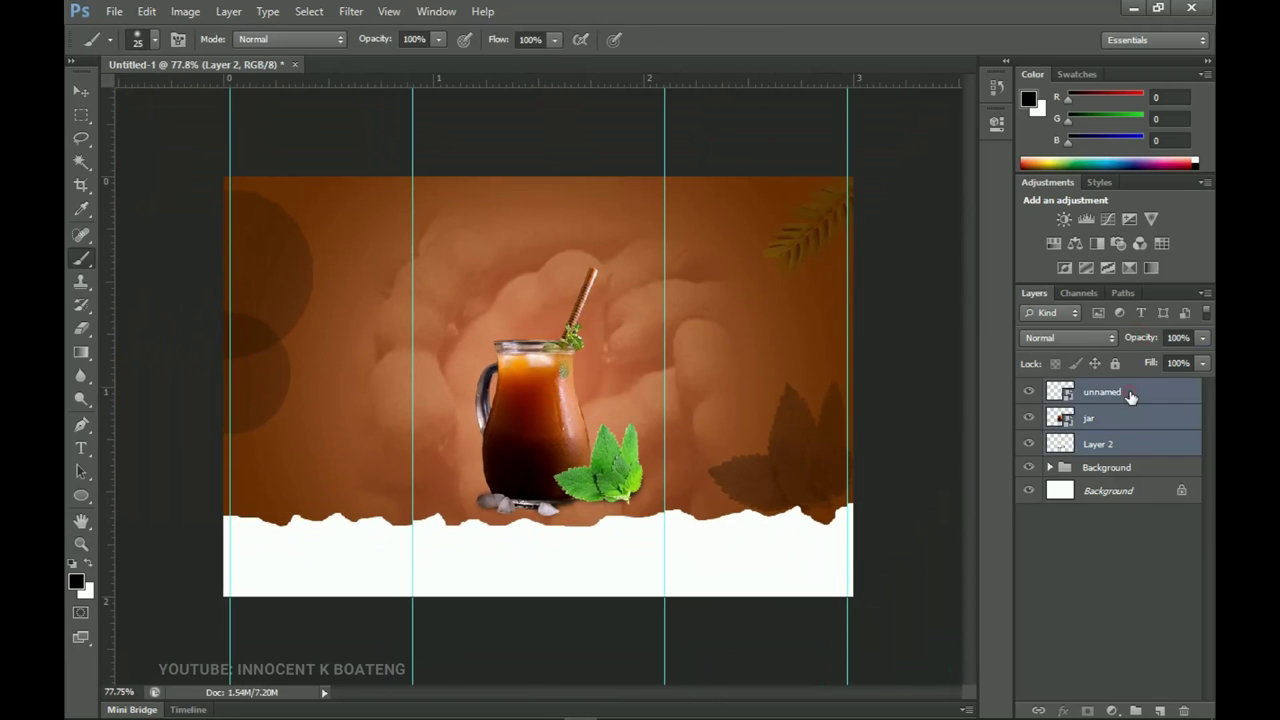
key(ctrl+g)
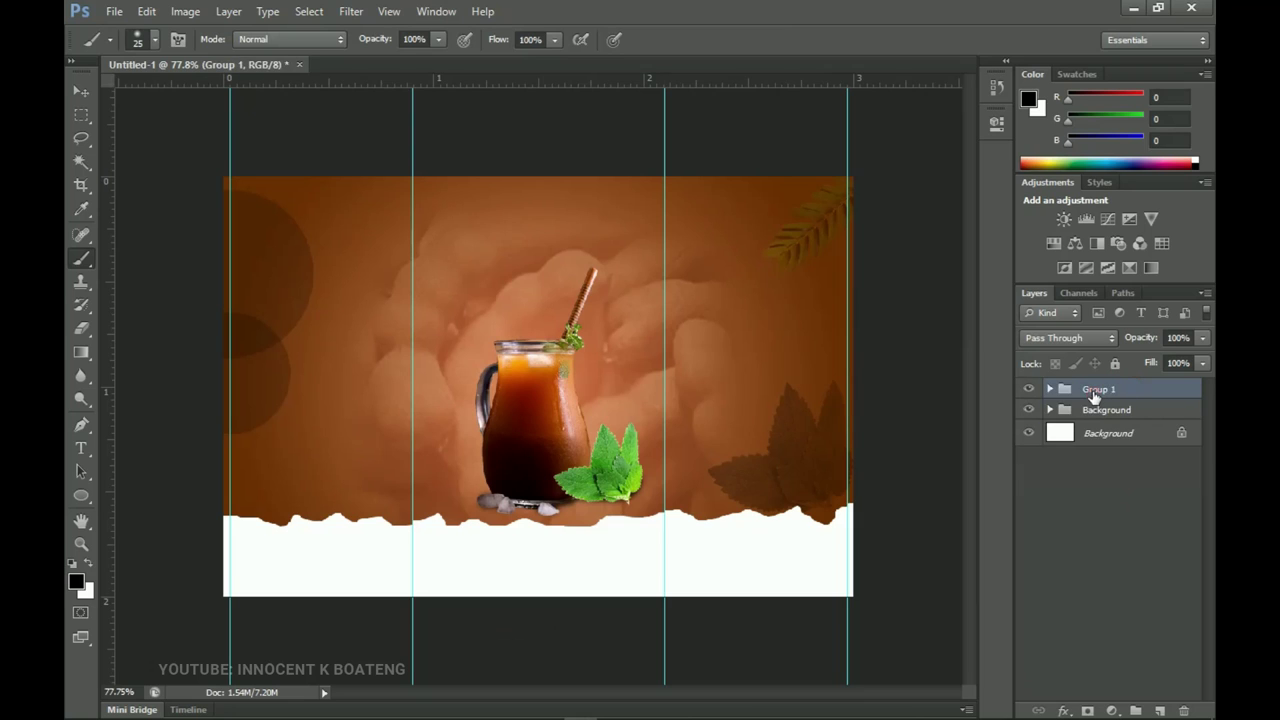
double_click(1096, 389)
text(Main)
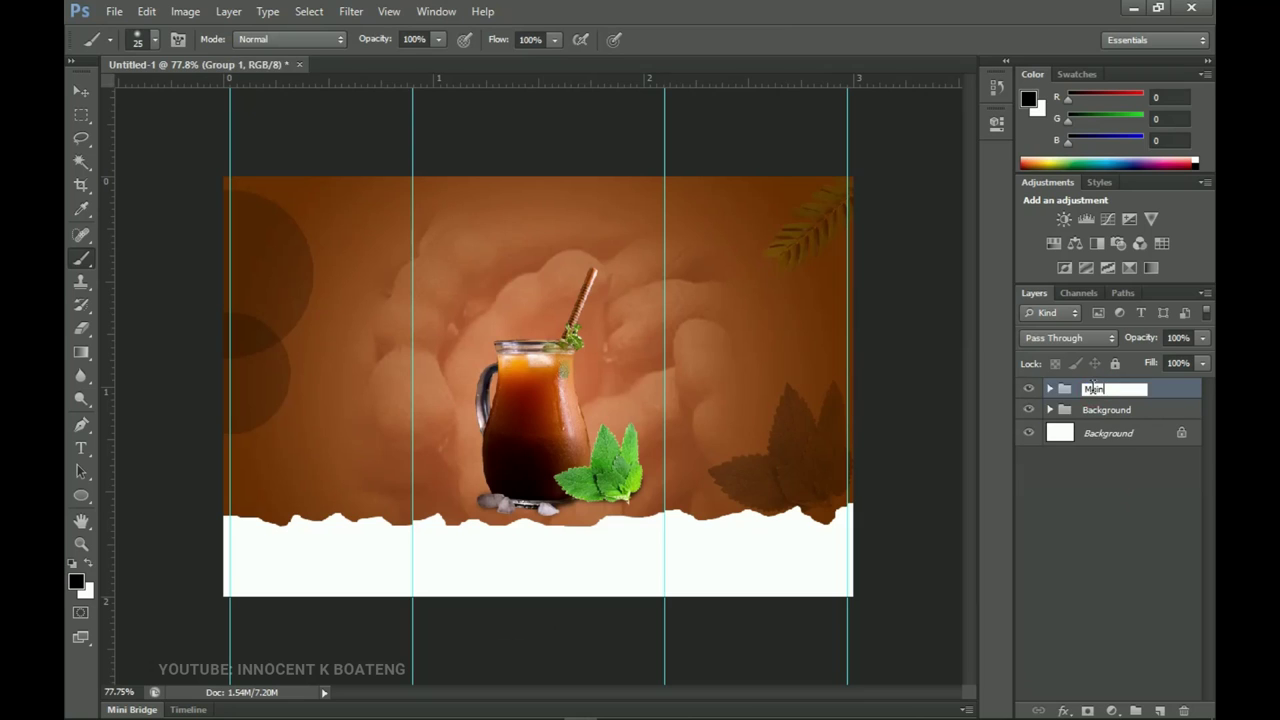
key(Return)
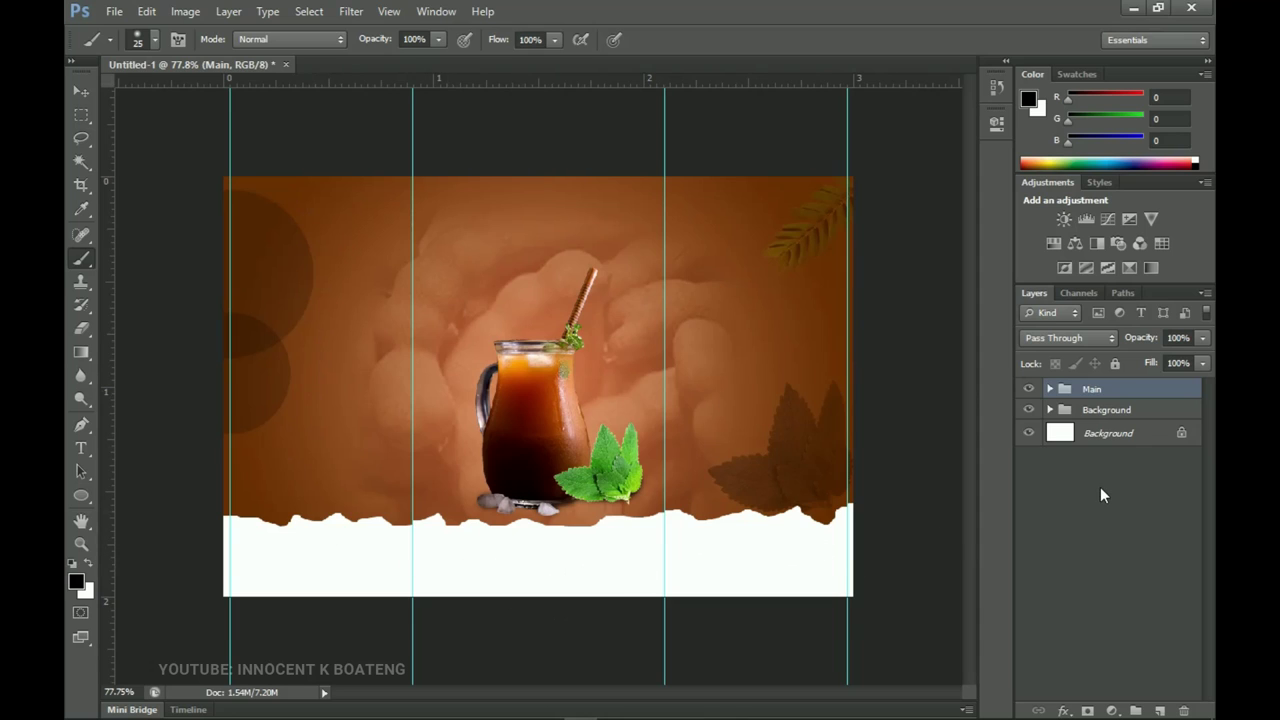
key(v)
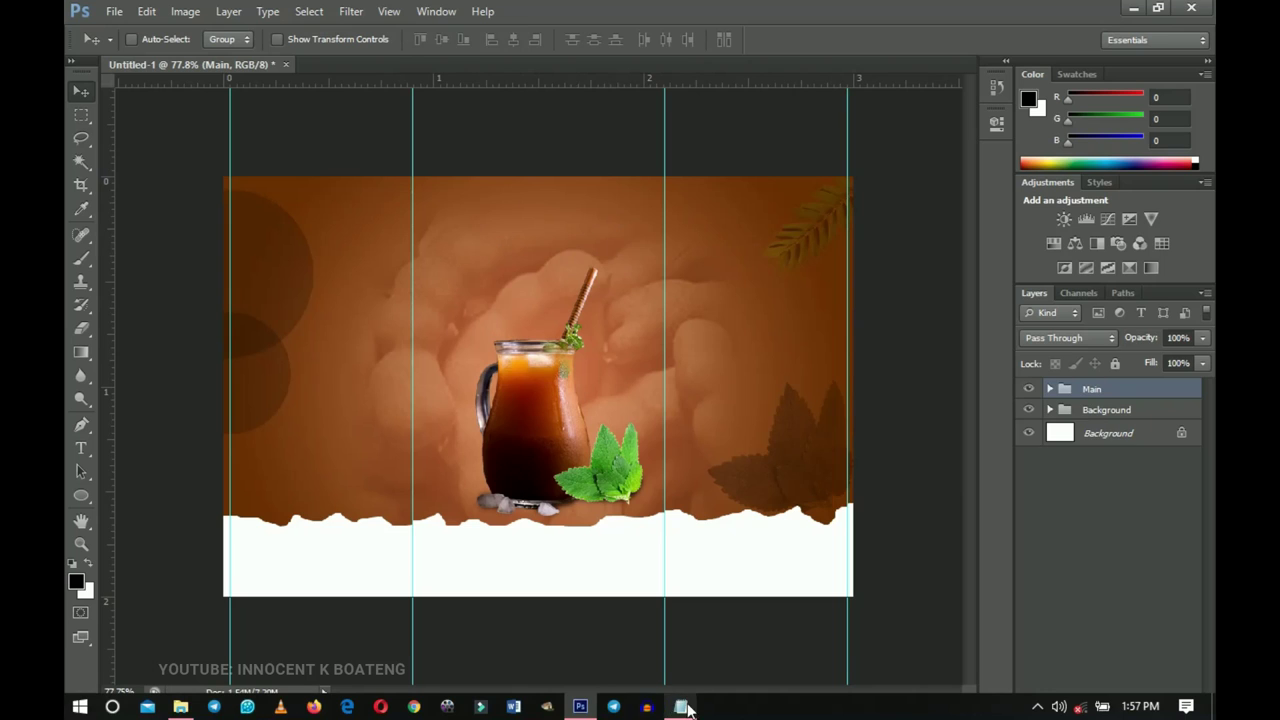
click(680, 712)
Create a text layer near the top and paste 'Turning Natural' from Notepad into it.
click(500, 285)
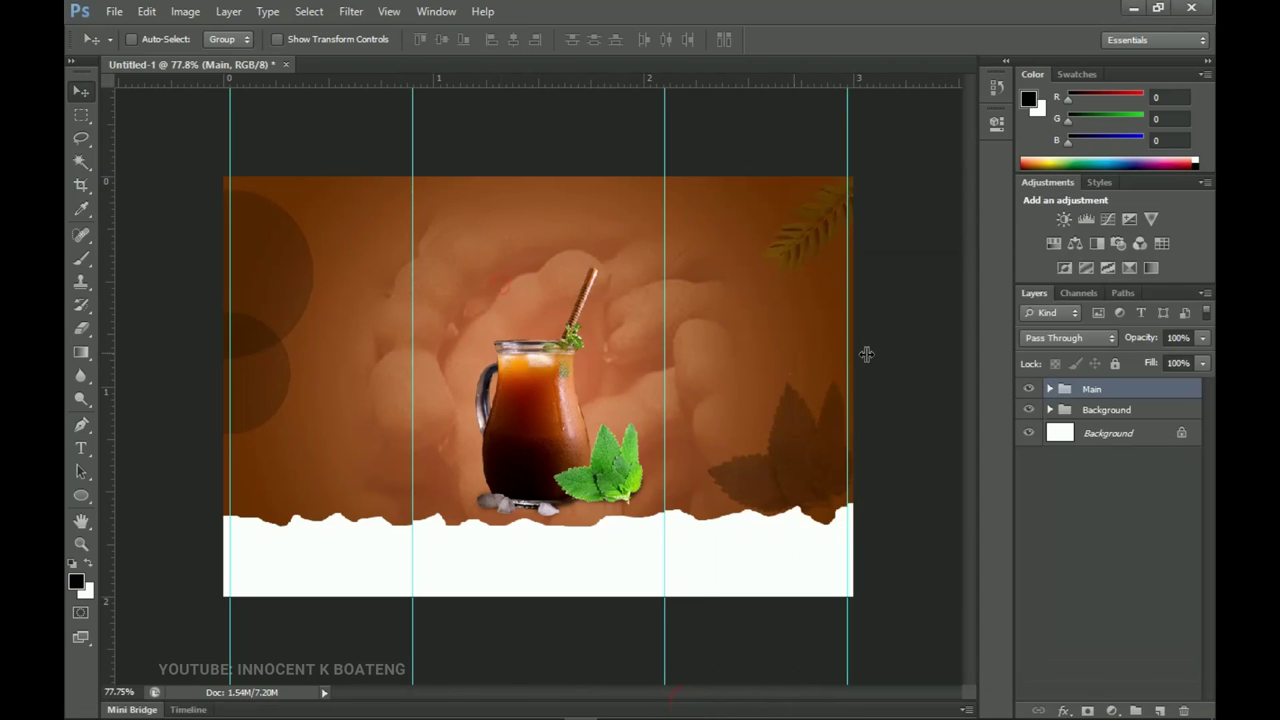
key(t)
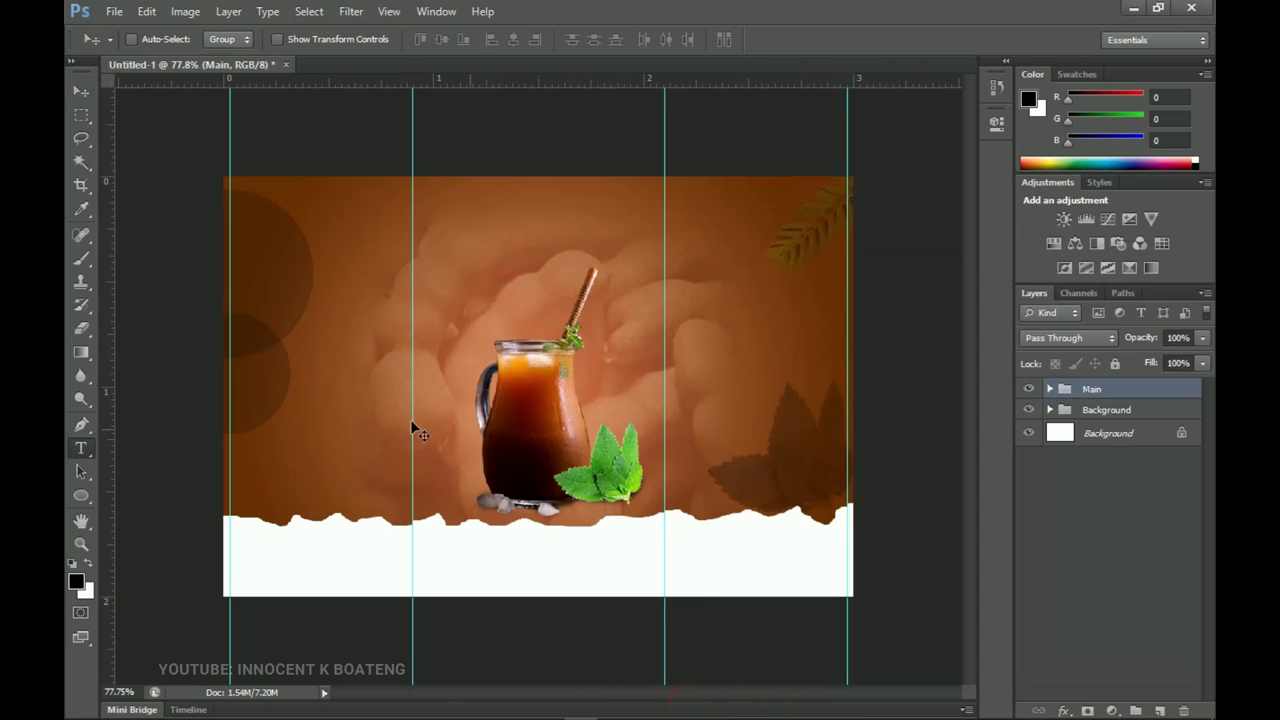
click(499, 237)
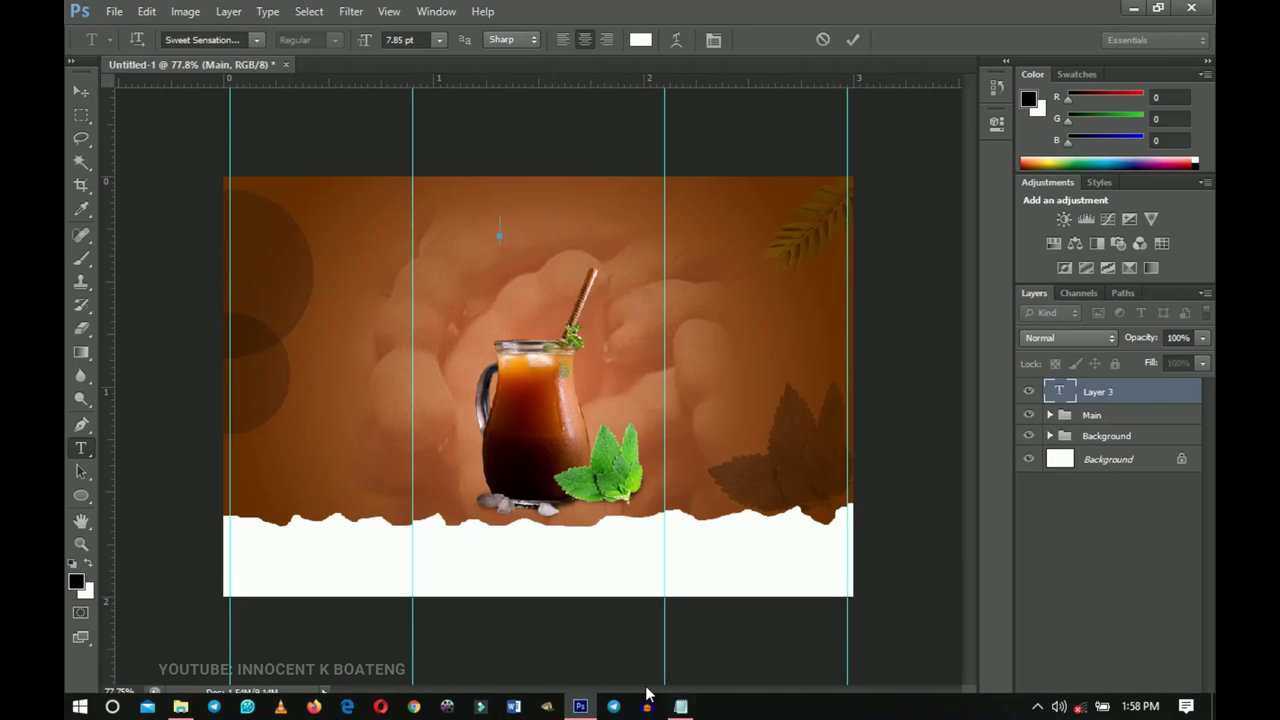
click(680, 707)
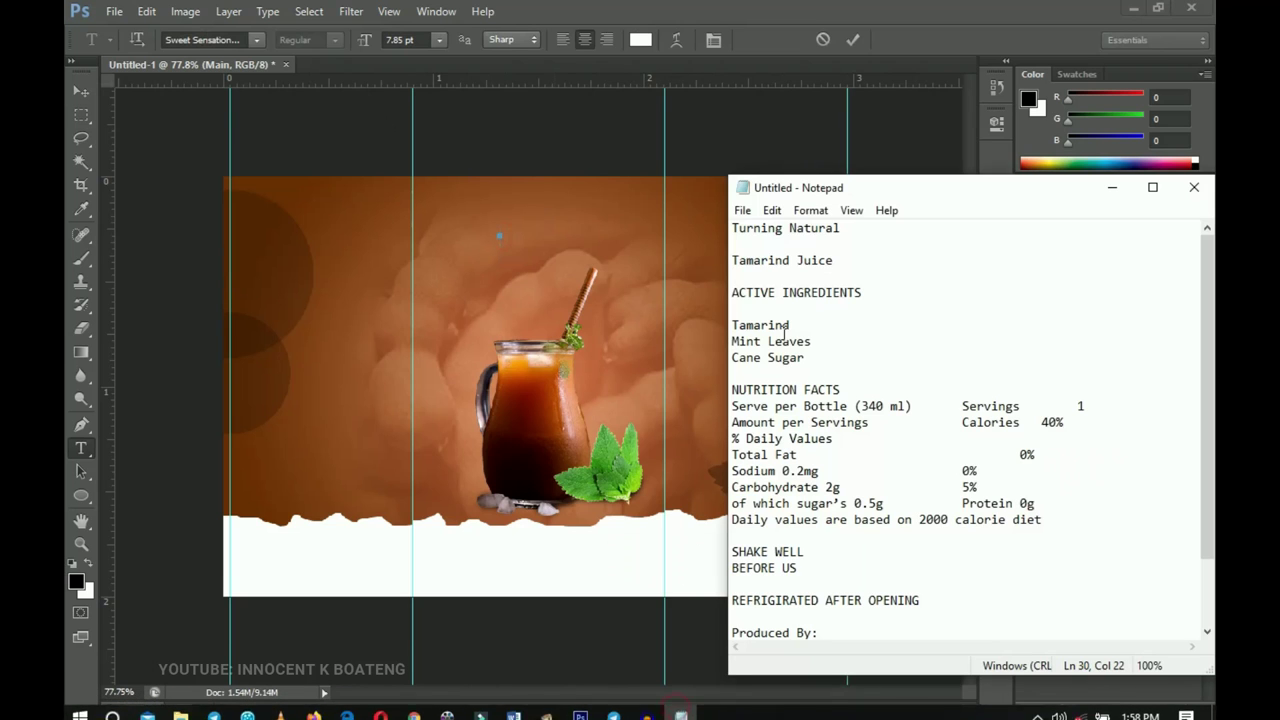
click(867, 227)
key(ctrl+shift+Left)
key(ctrl+shift+Left)
key(ctrl+c)
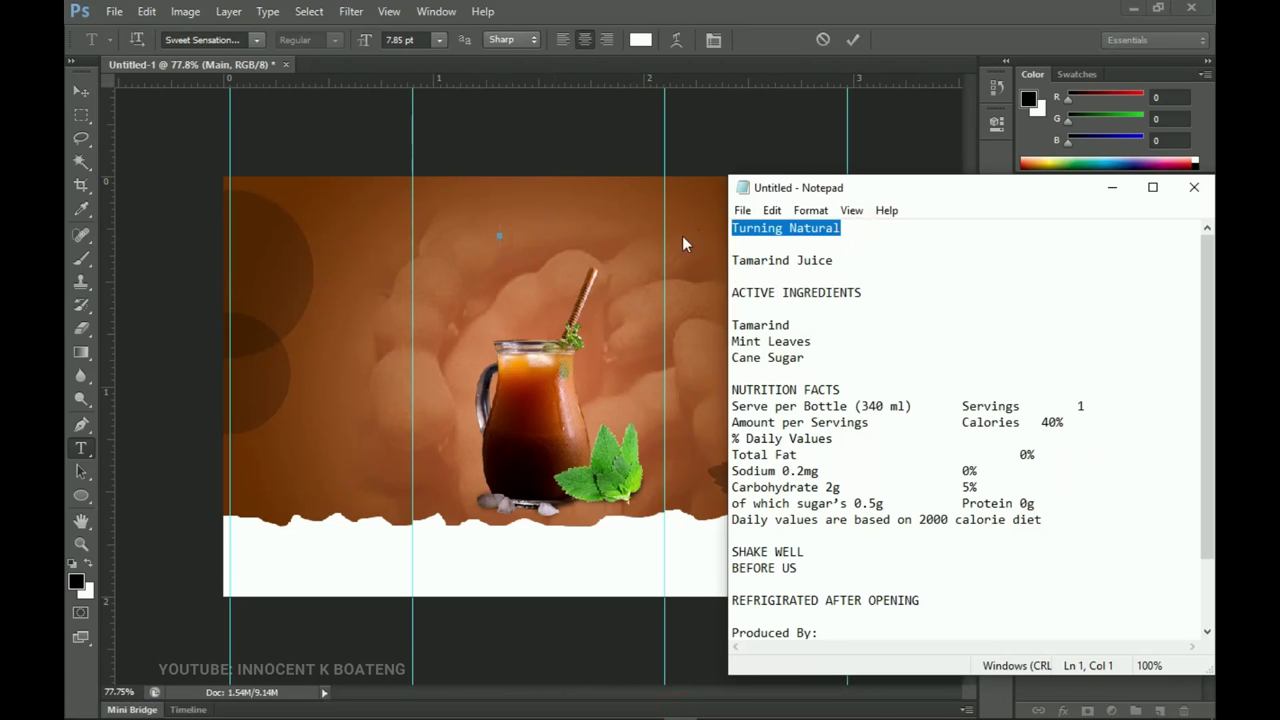
click(502, 252)
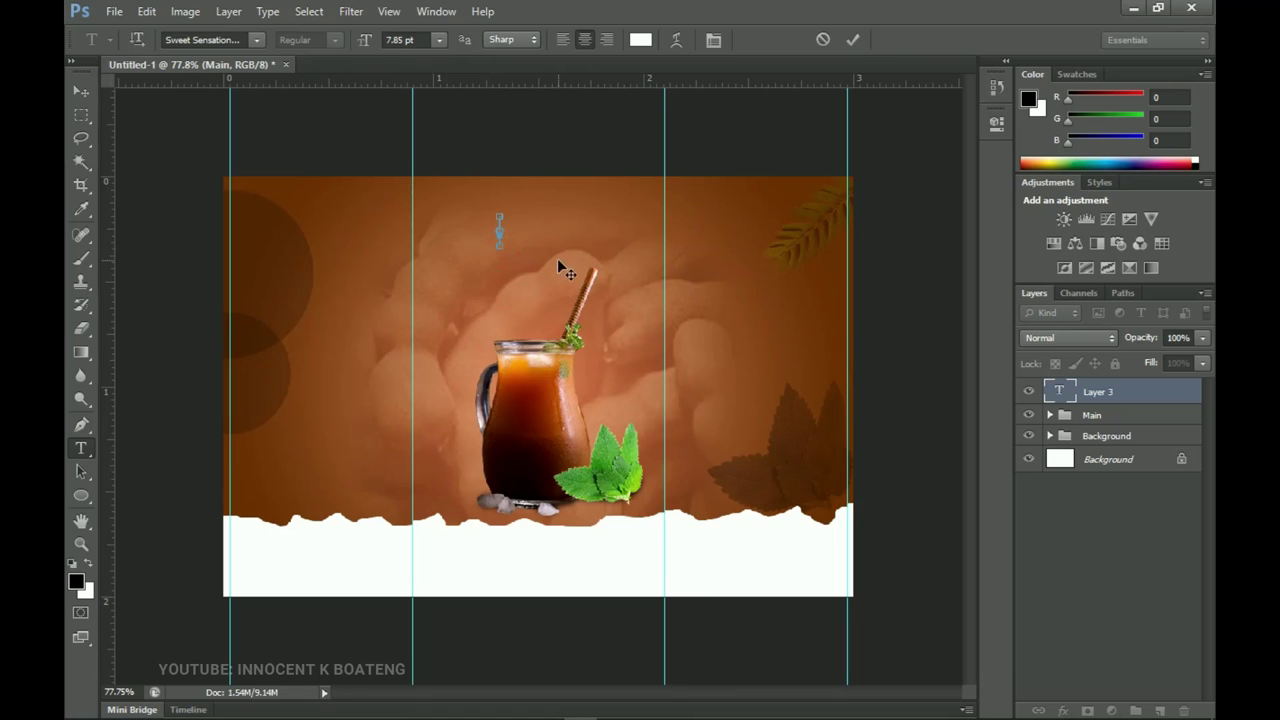
key(ctrl+v)
click(88, 93)
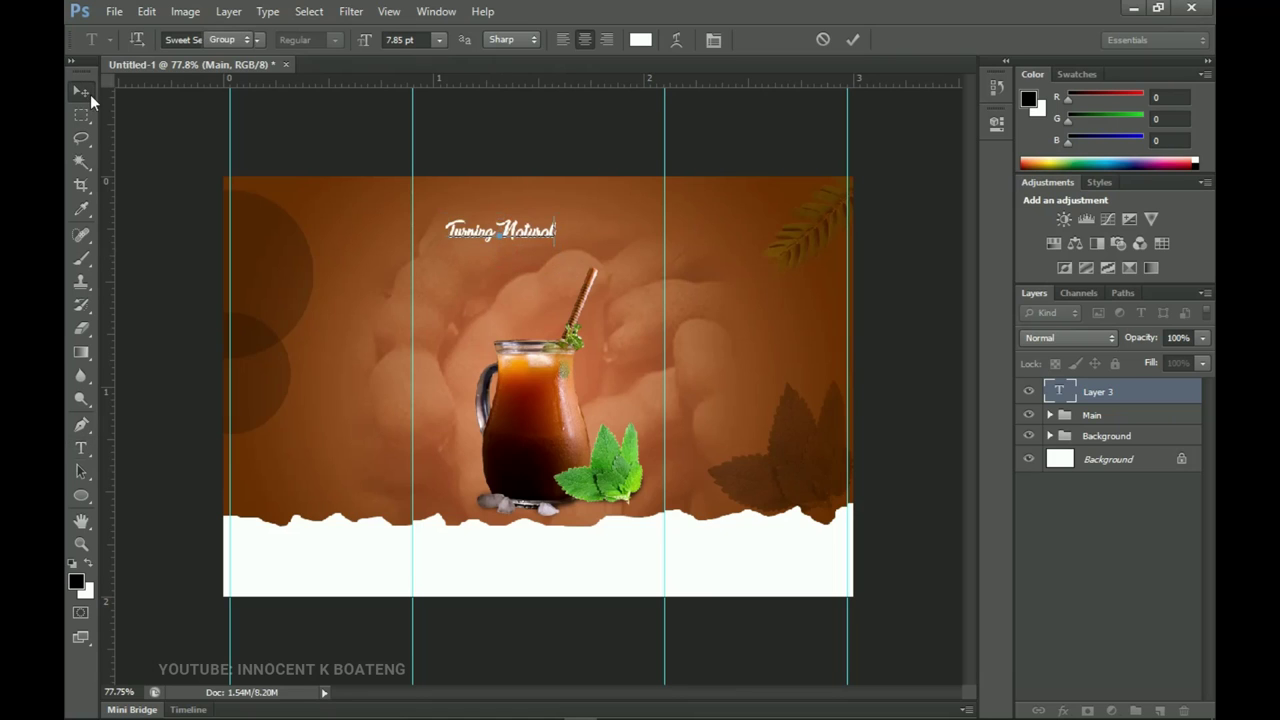
Centre the title horizontally on the canvas and enlarge it to about 262%.
key(ctrl+a)
click(513, 39)
key(ctrl+d)
key(ctrl+t)
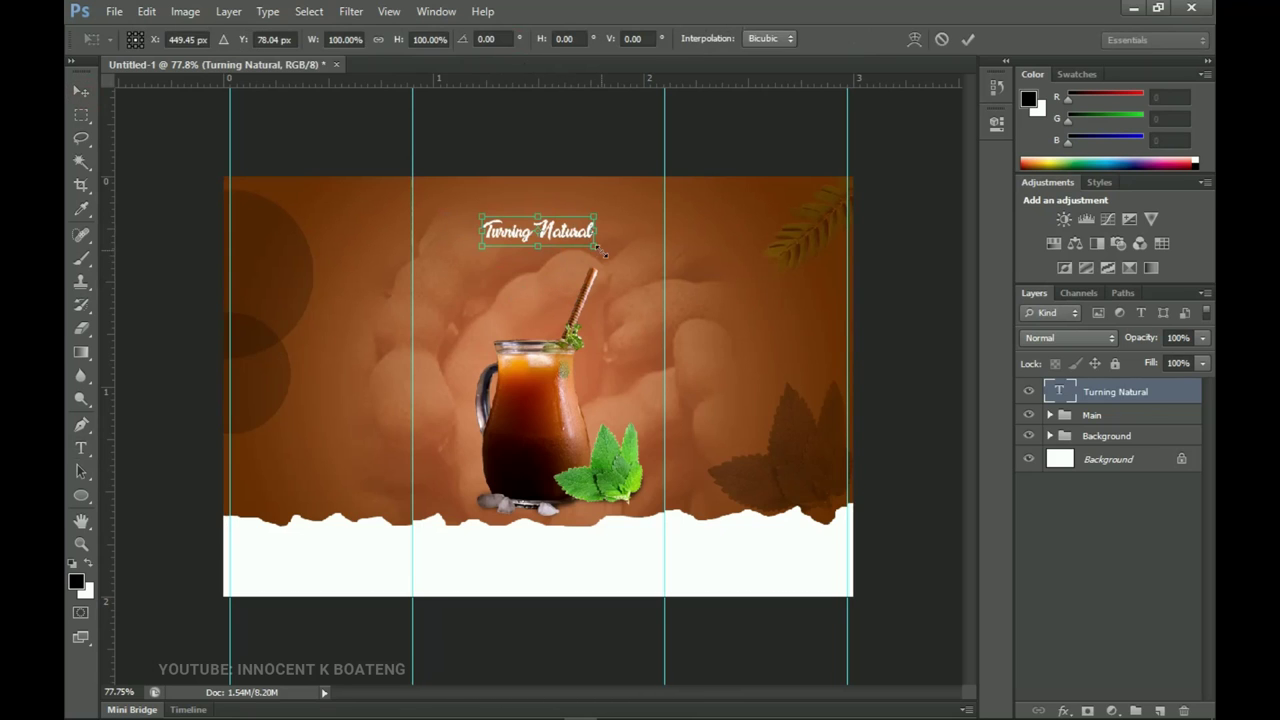
drag(603, 248, 648, 255)
key(Return)
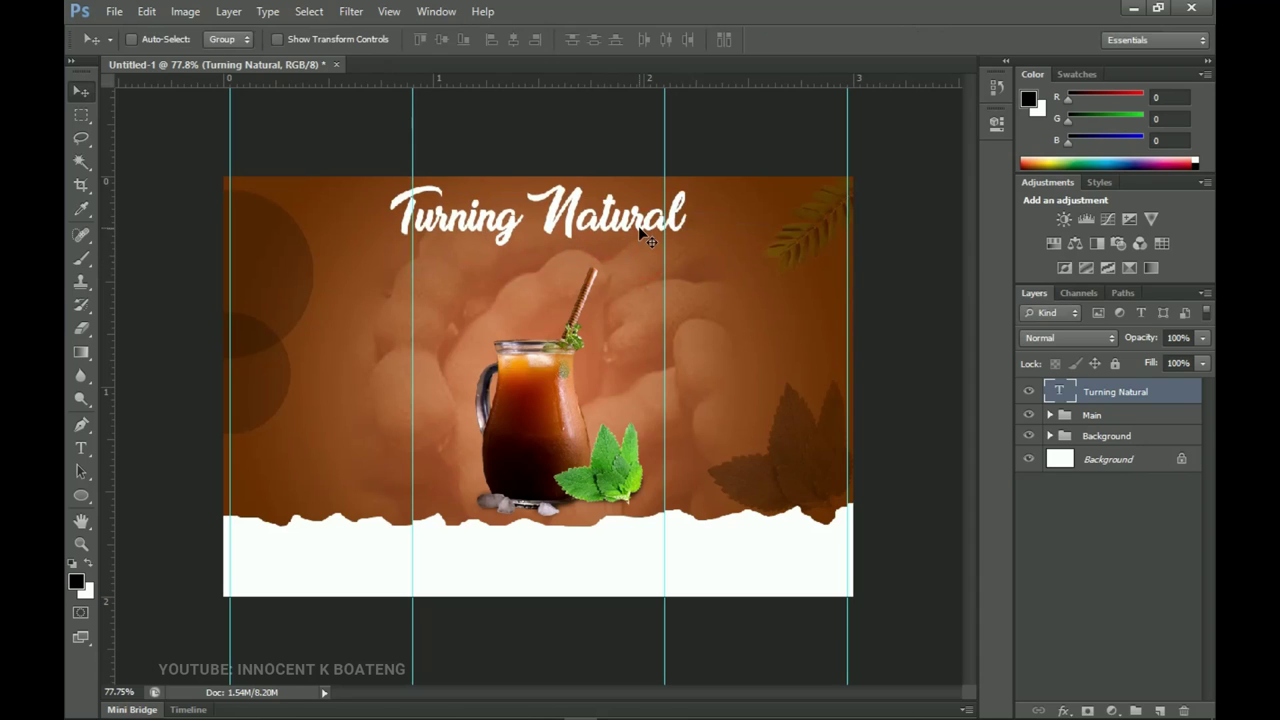
key(z)
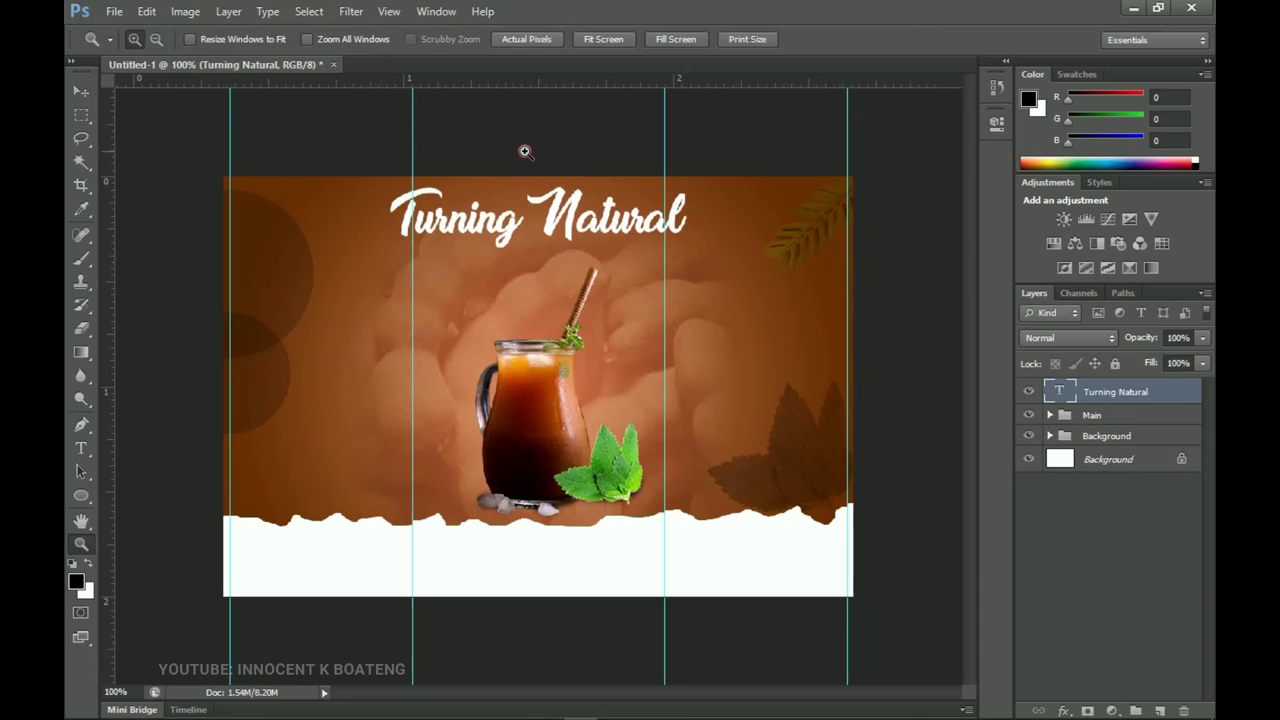
click(526, 151)
key(v)
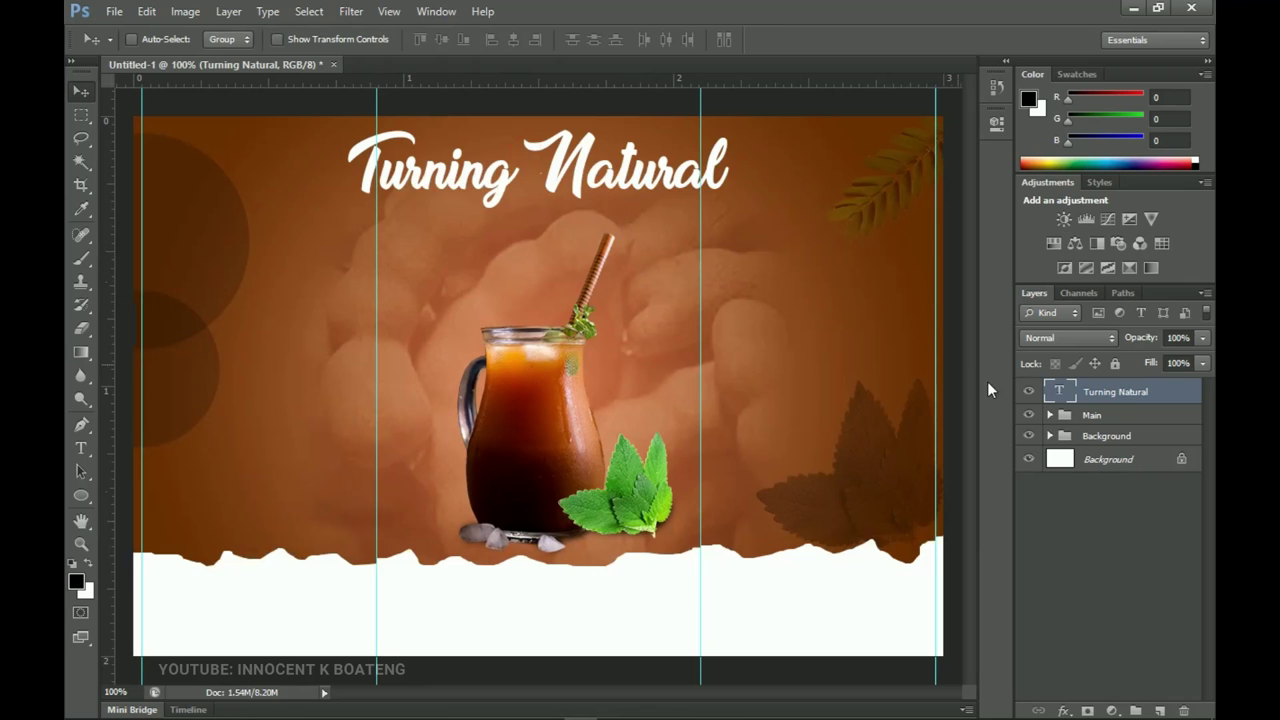
Give the Turning Natural layer a 4 px outside stroke in dark brown #551f01.
right_click(1159, 400)
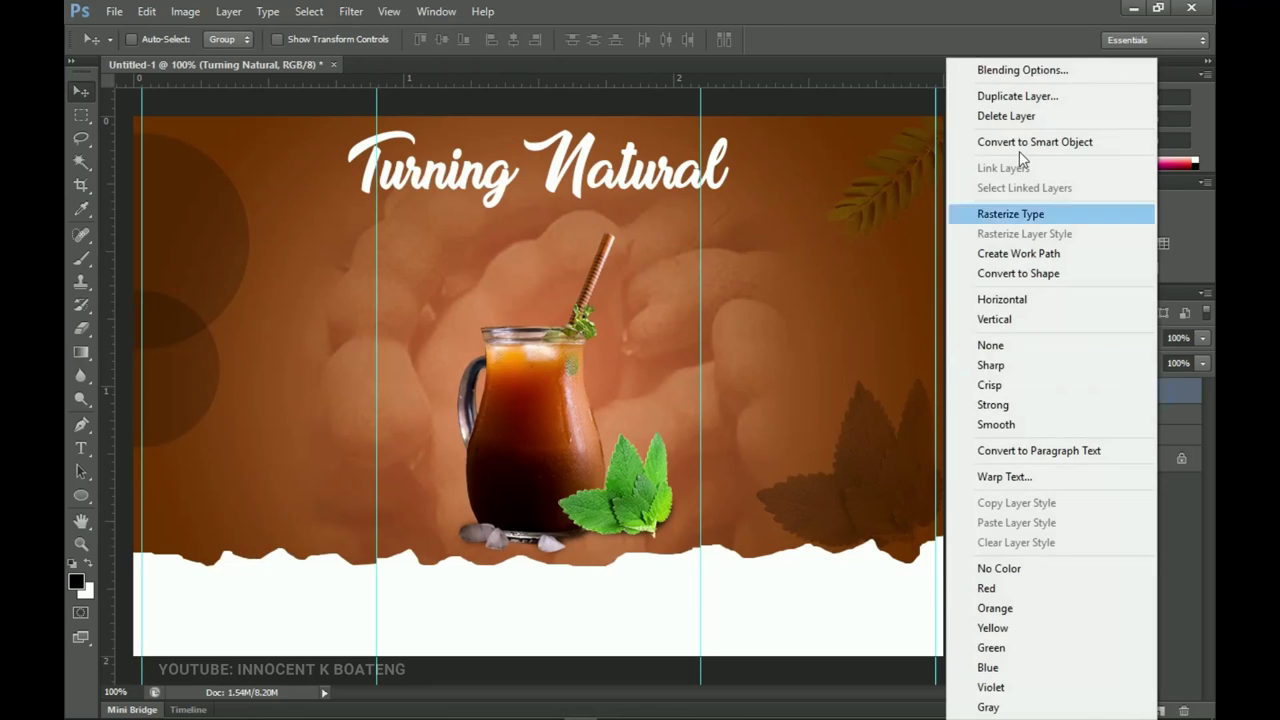
click(1014, 71)
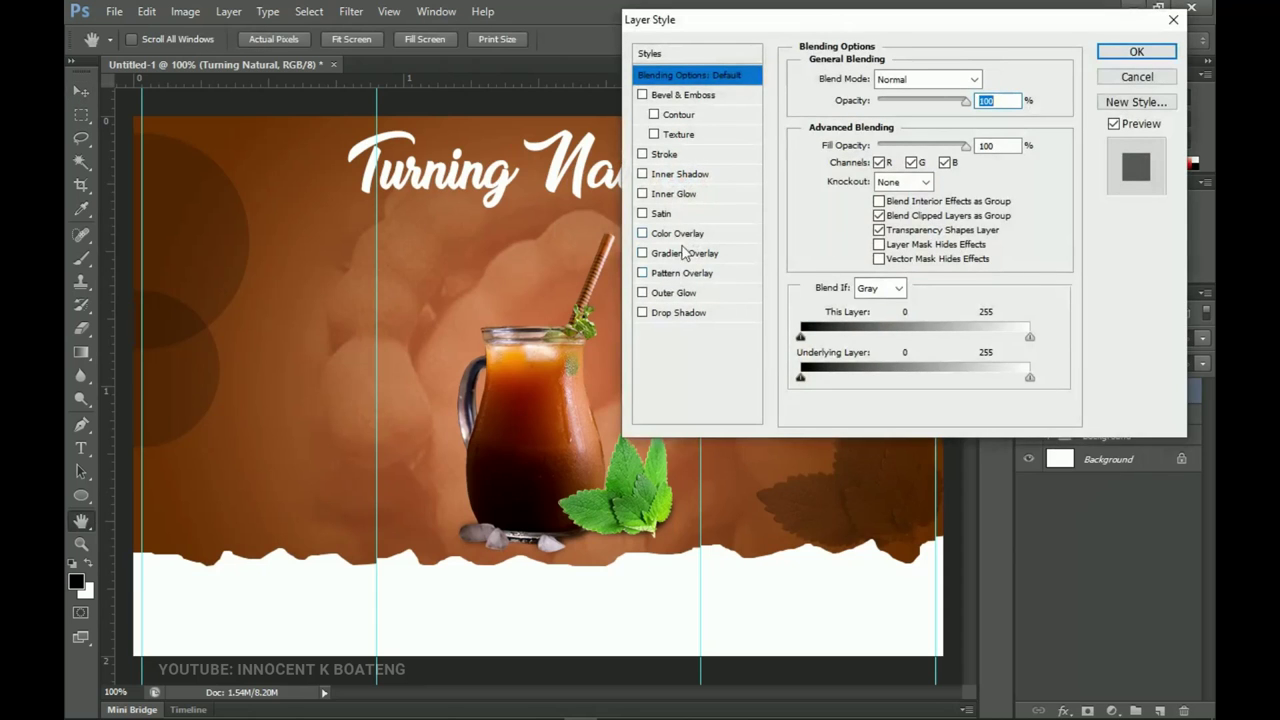
click(664, 153)
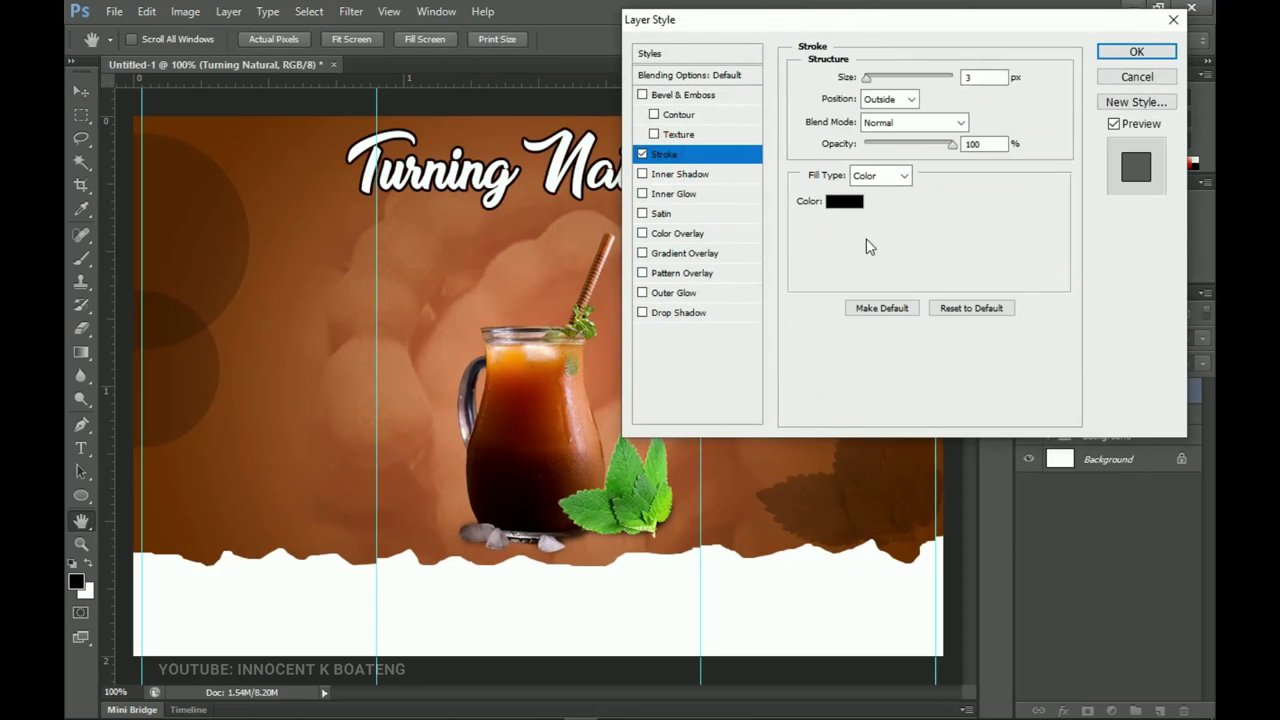
click(844, 201)
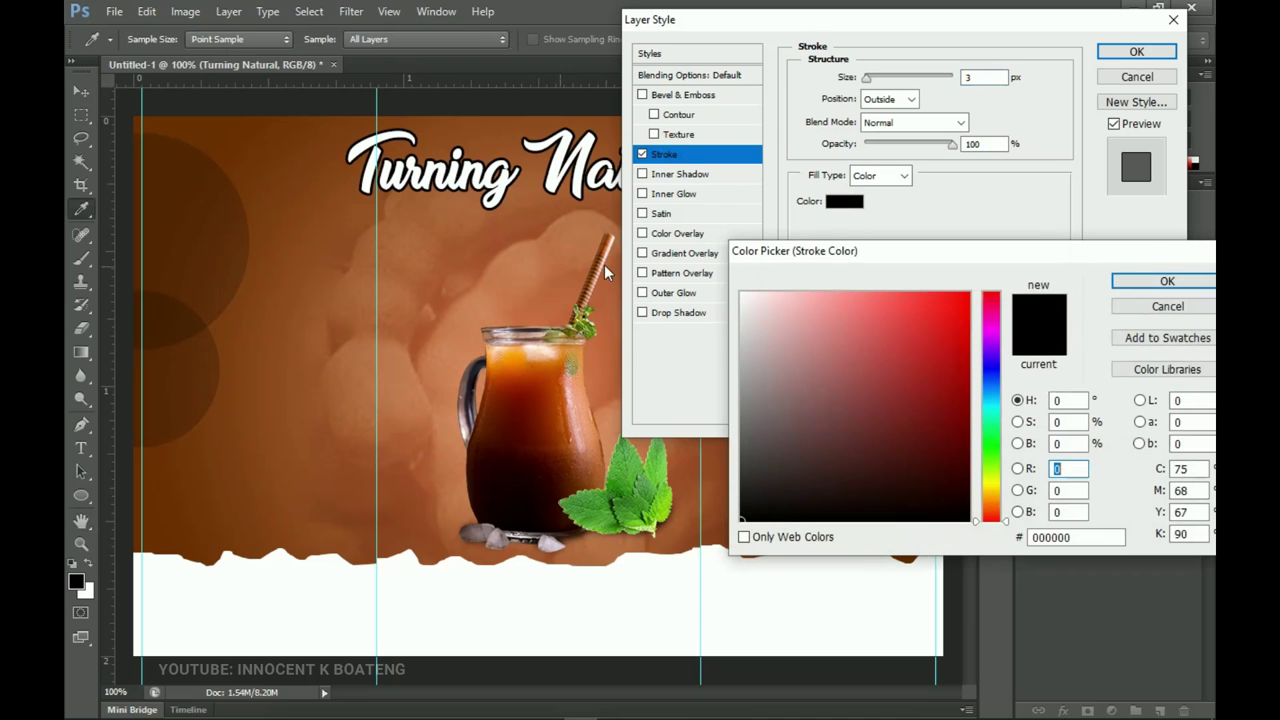
click(230, 208)
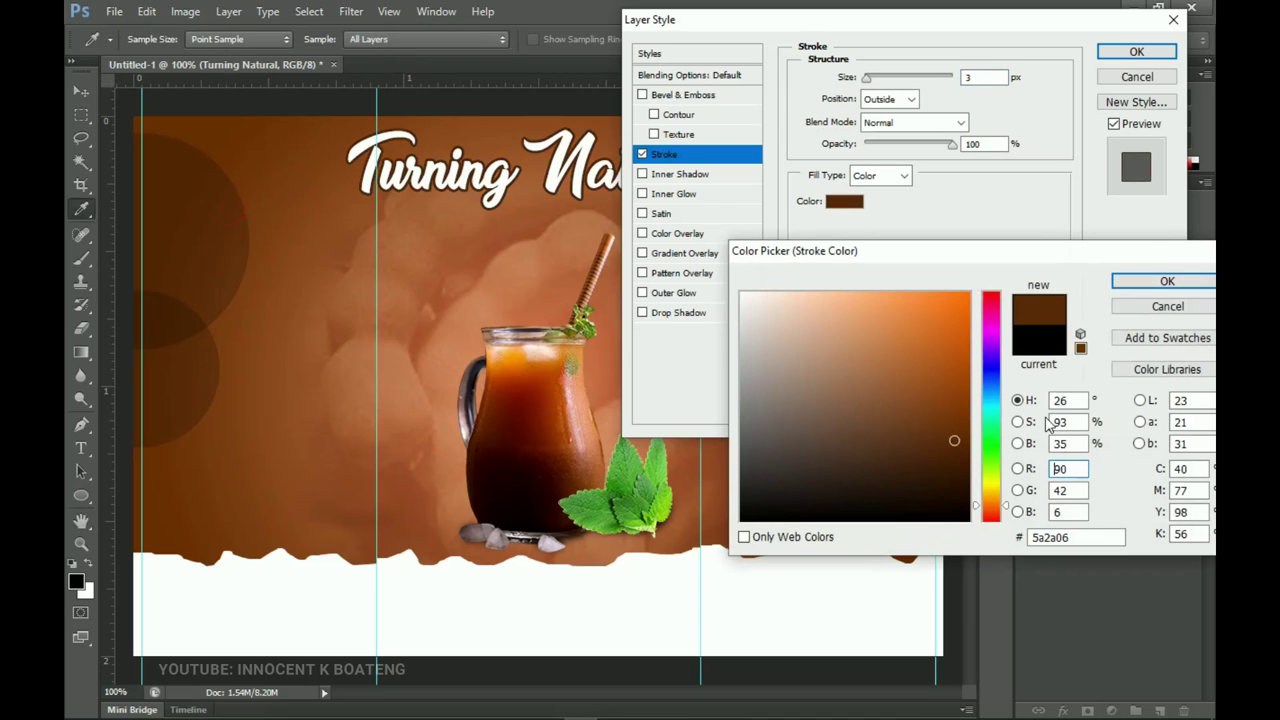
click(508, 207)
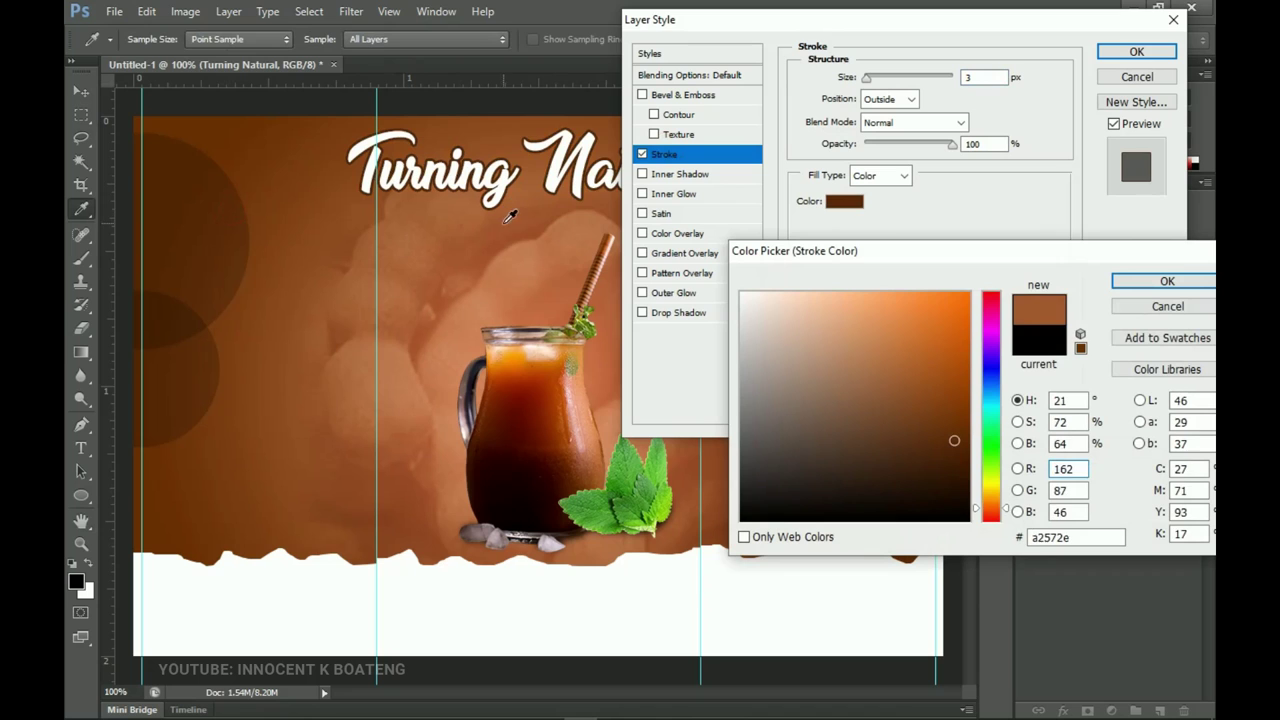
click(966, 444)
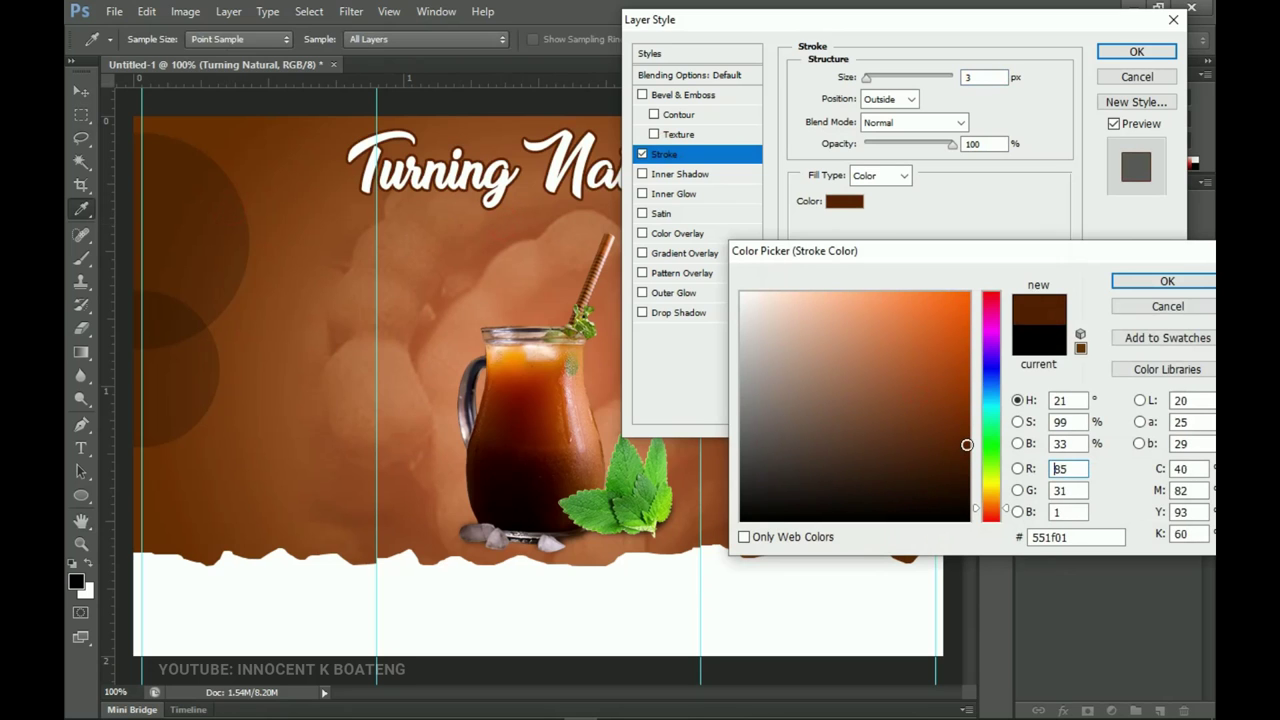
click(1165, 281)
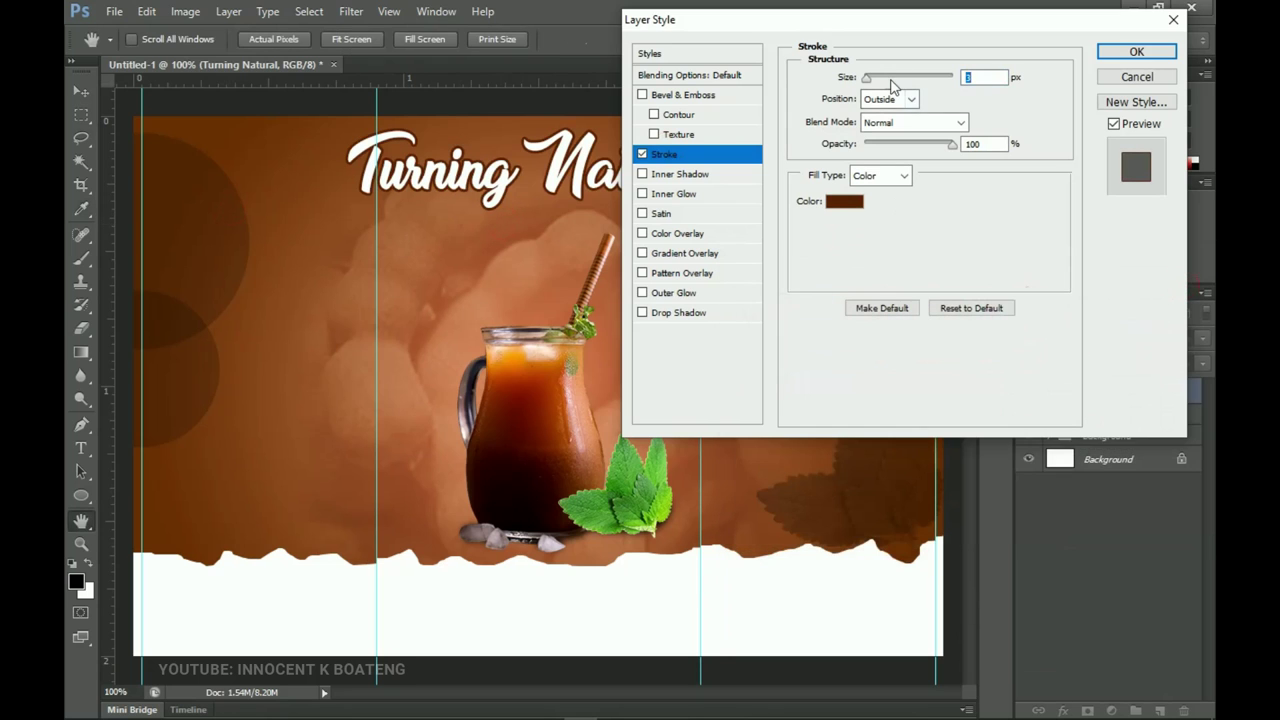
text(5)
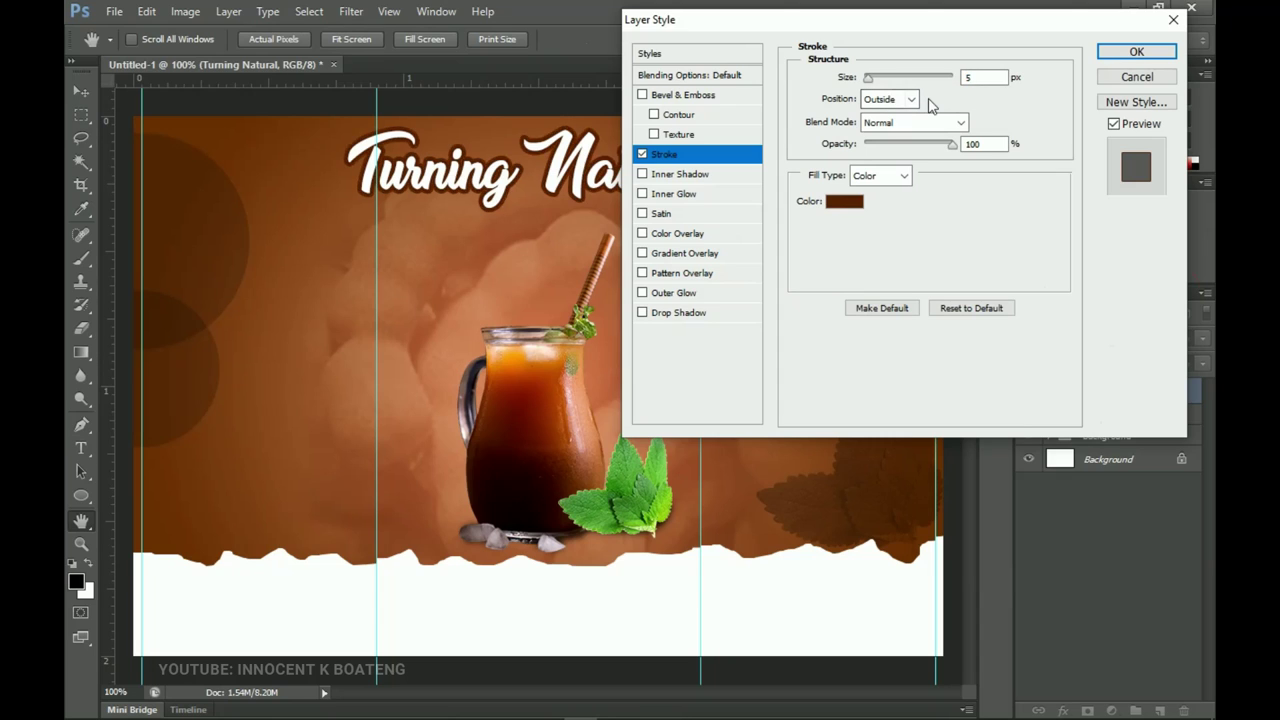
text(4)
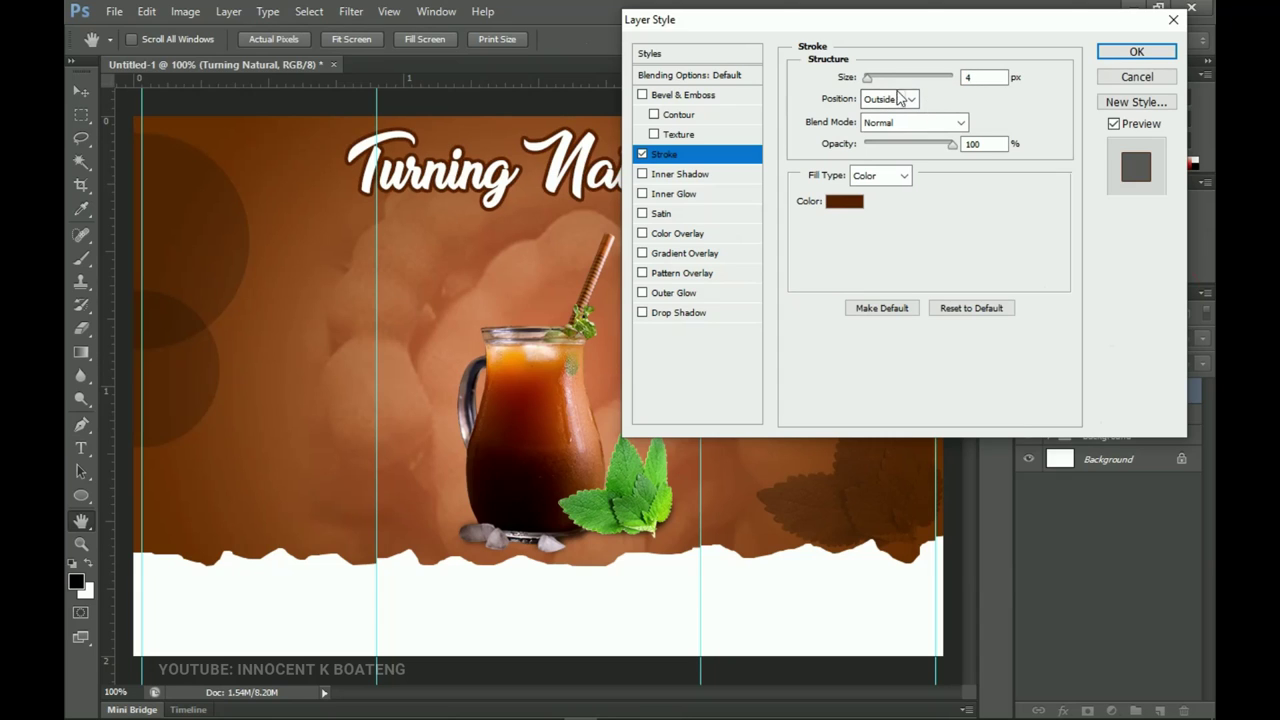
click(1137, 52)
click(1196, 391)
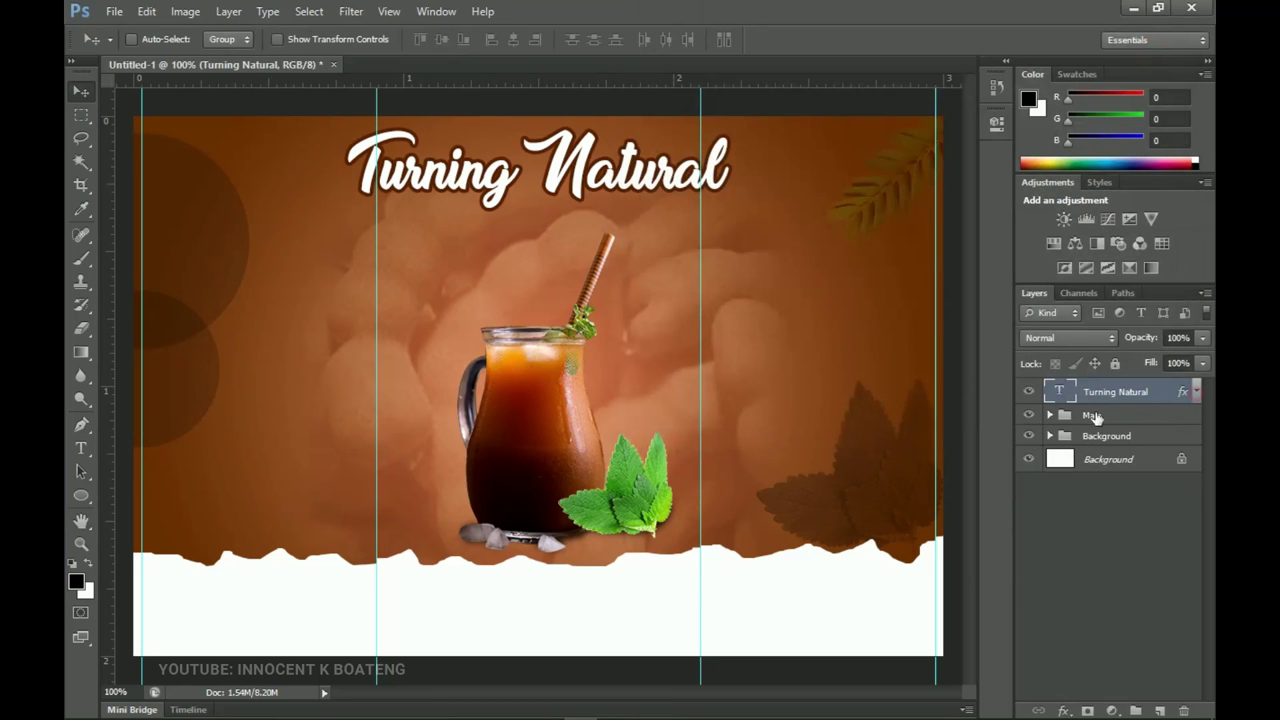
Duplicate the Turning Natural title and move the copy just below the original.
click(681, 707)
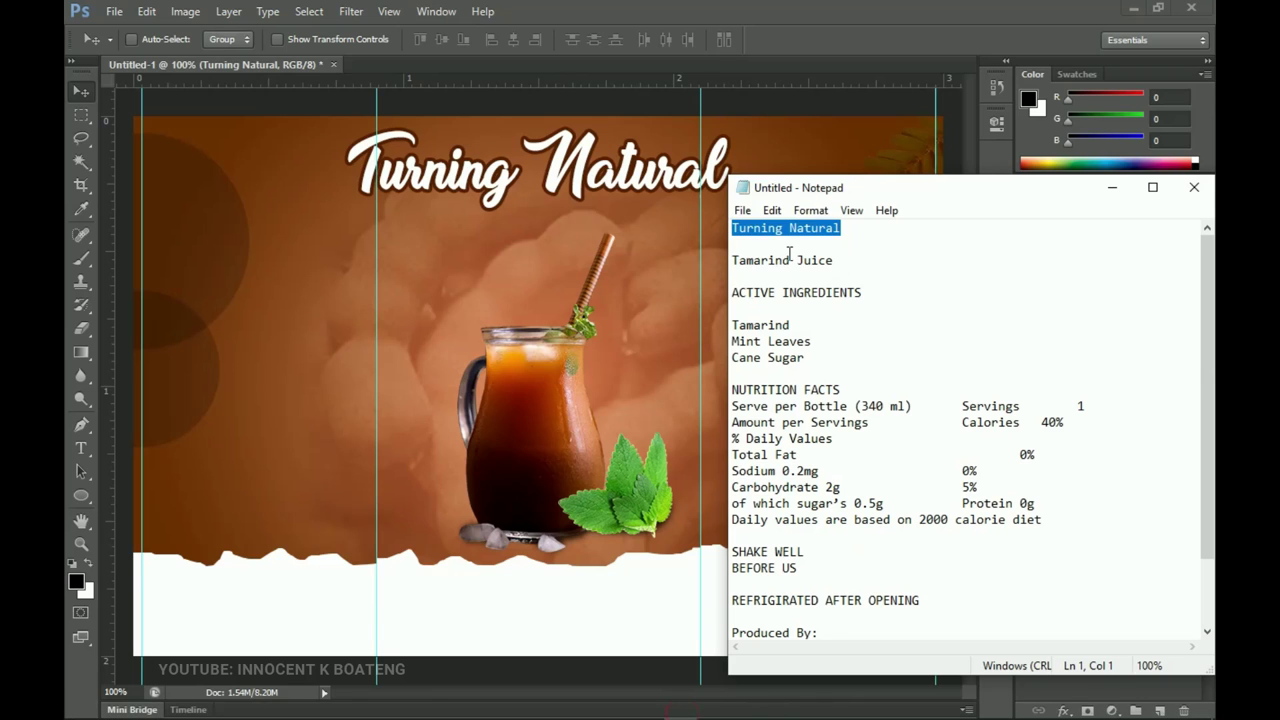
click(1112, 187)
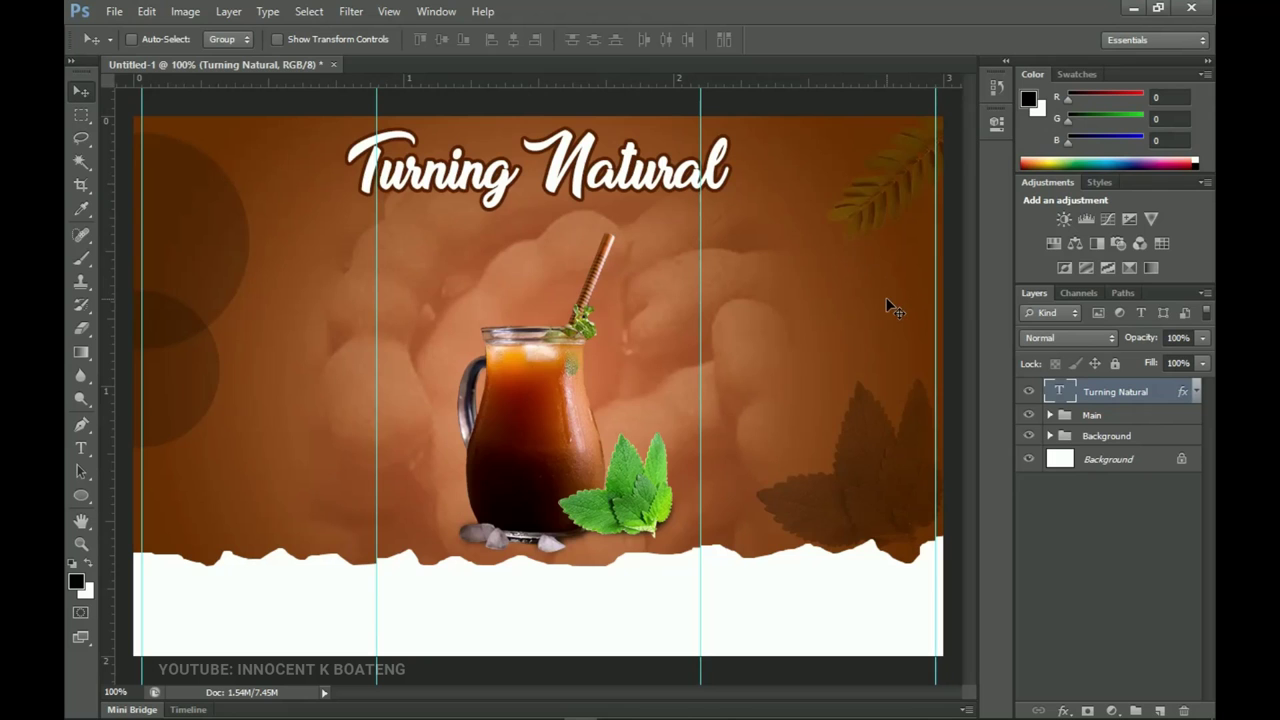
key(ctrl+j)
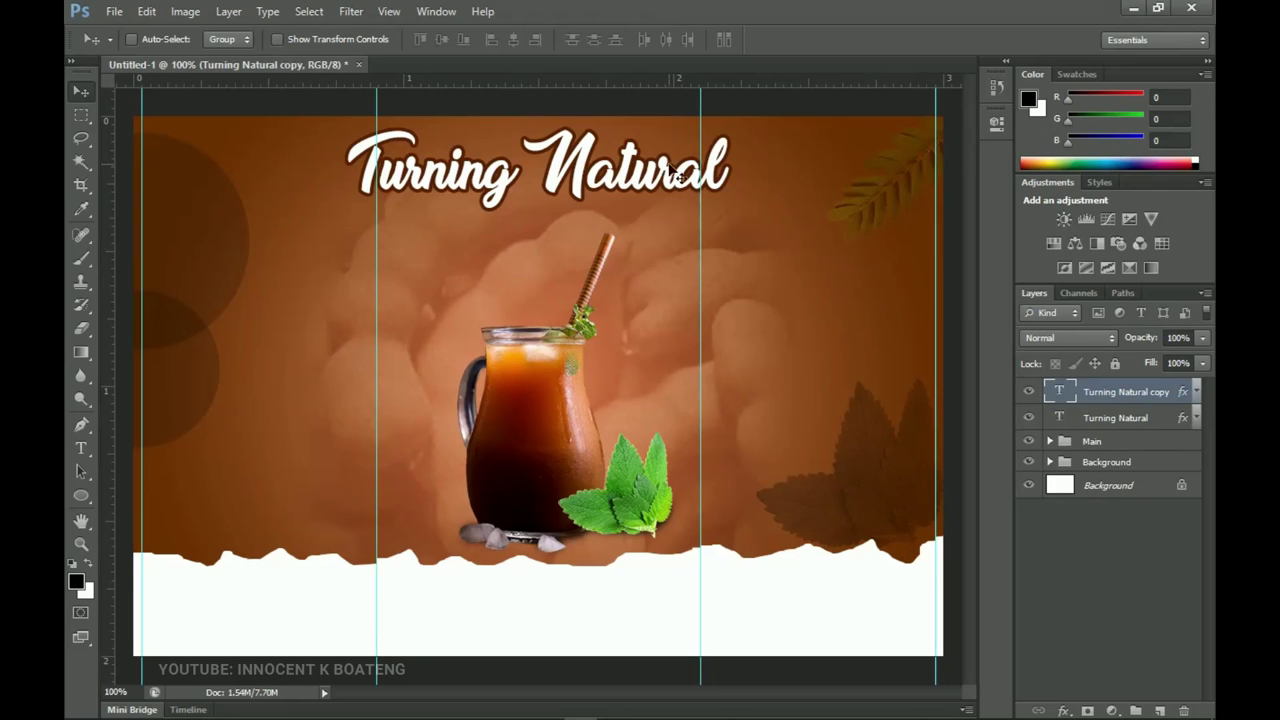
drag(640, 182, 628, 243)
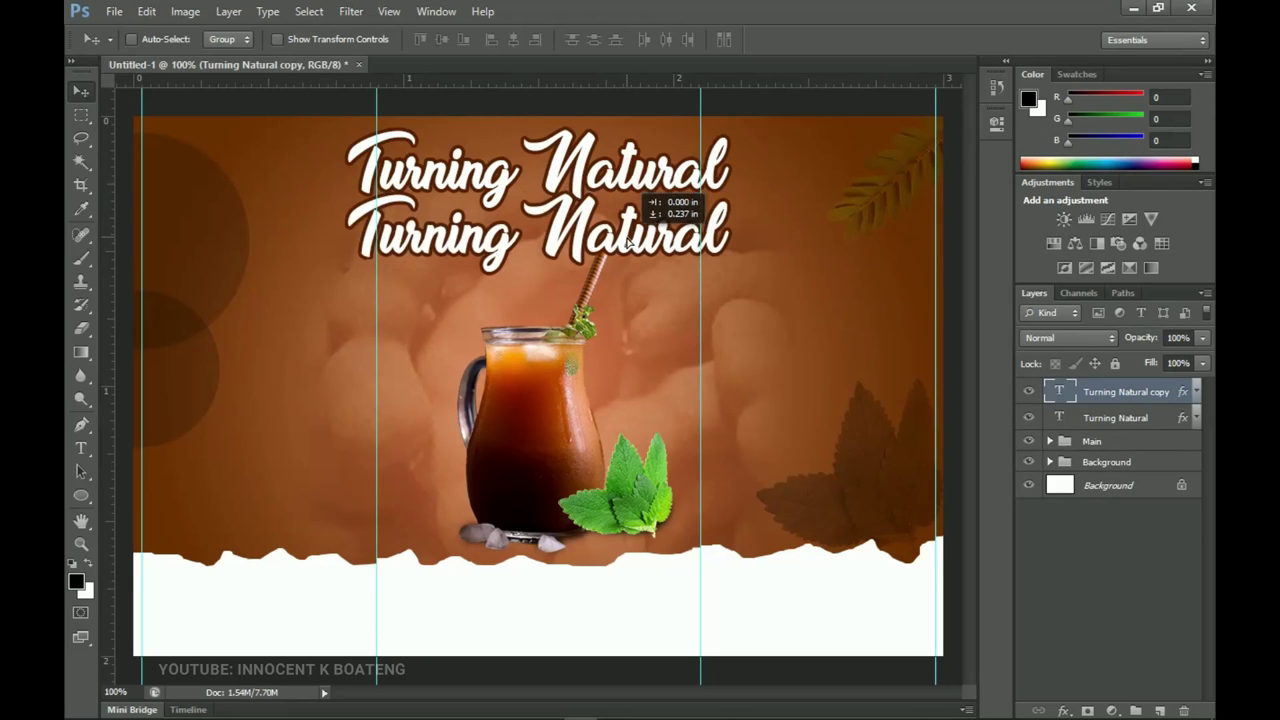
Change the copied title's font to a different script font starting with 'The'.
key(t)
click(603, 240)
key(ctrl+a)
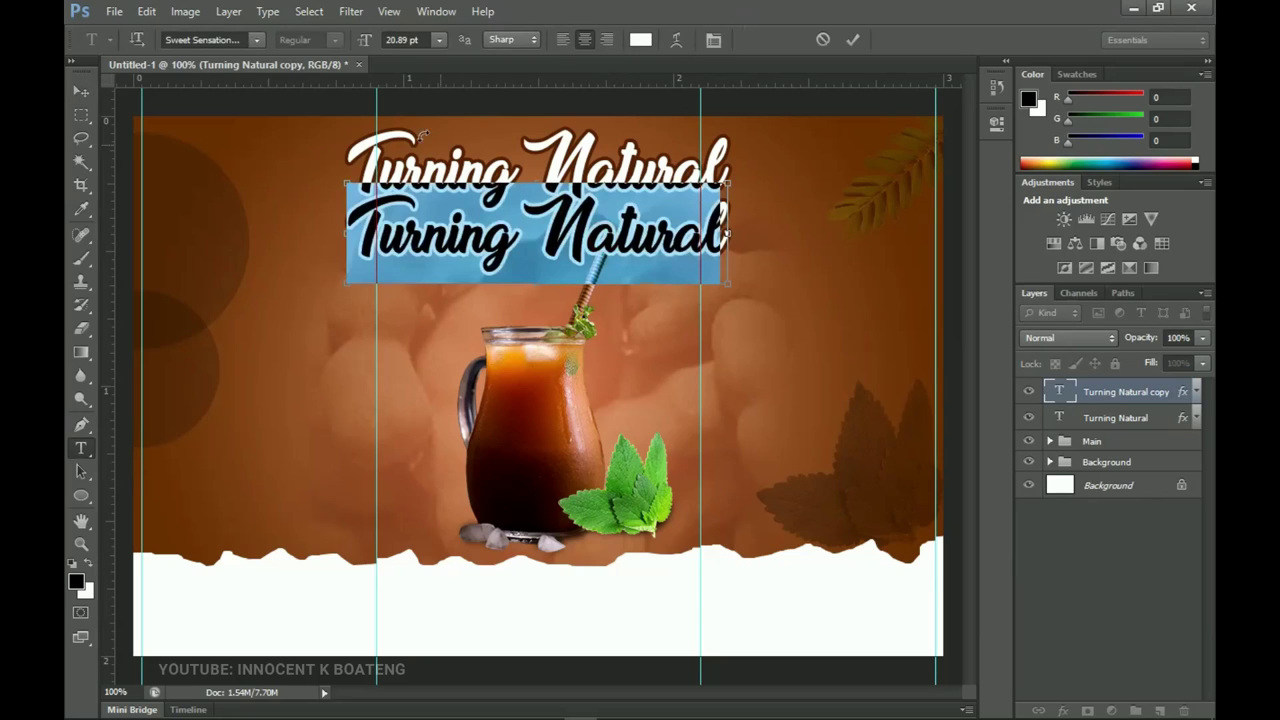
click(234, 39)
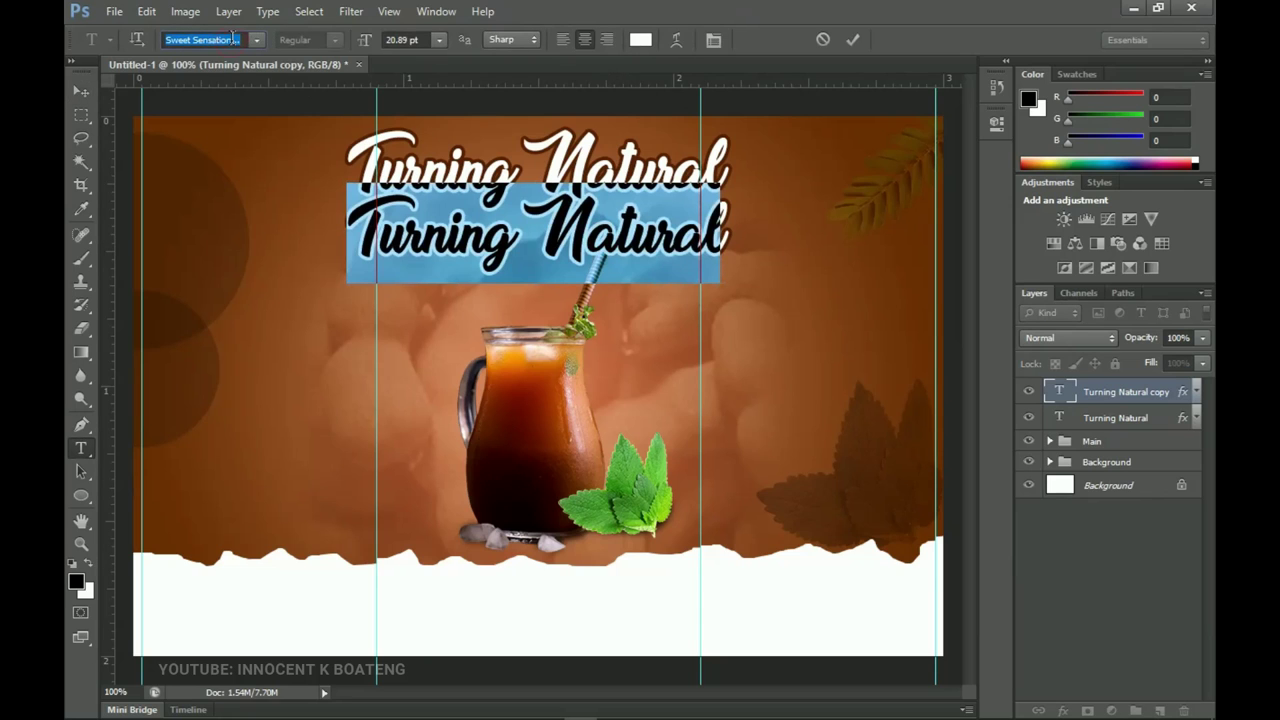
text(The Heart of Ev)
key(Return)
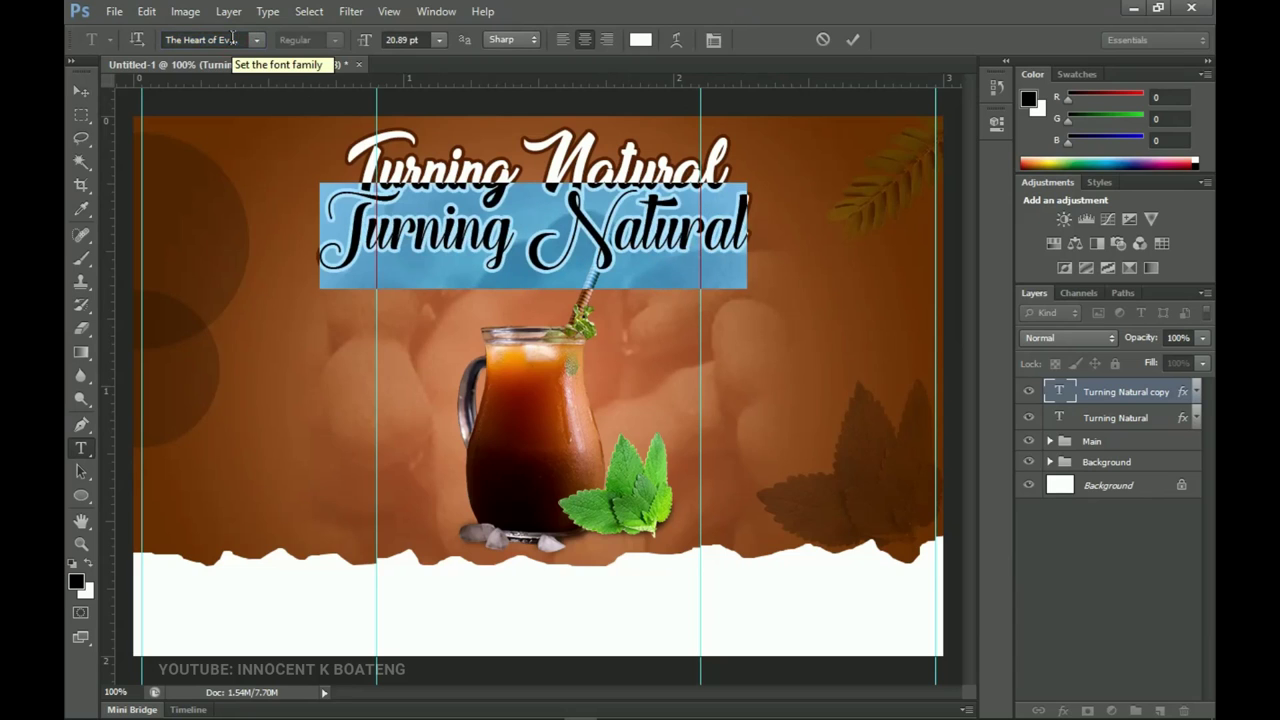
Replace the copy's text with 'Tamarind Juice' copied from Notepad and commit it.
mouse_move(604, 712)
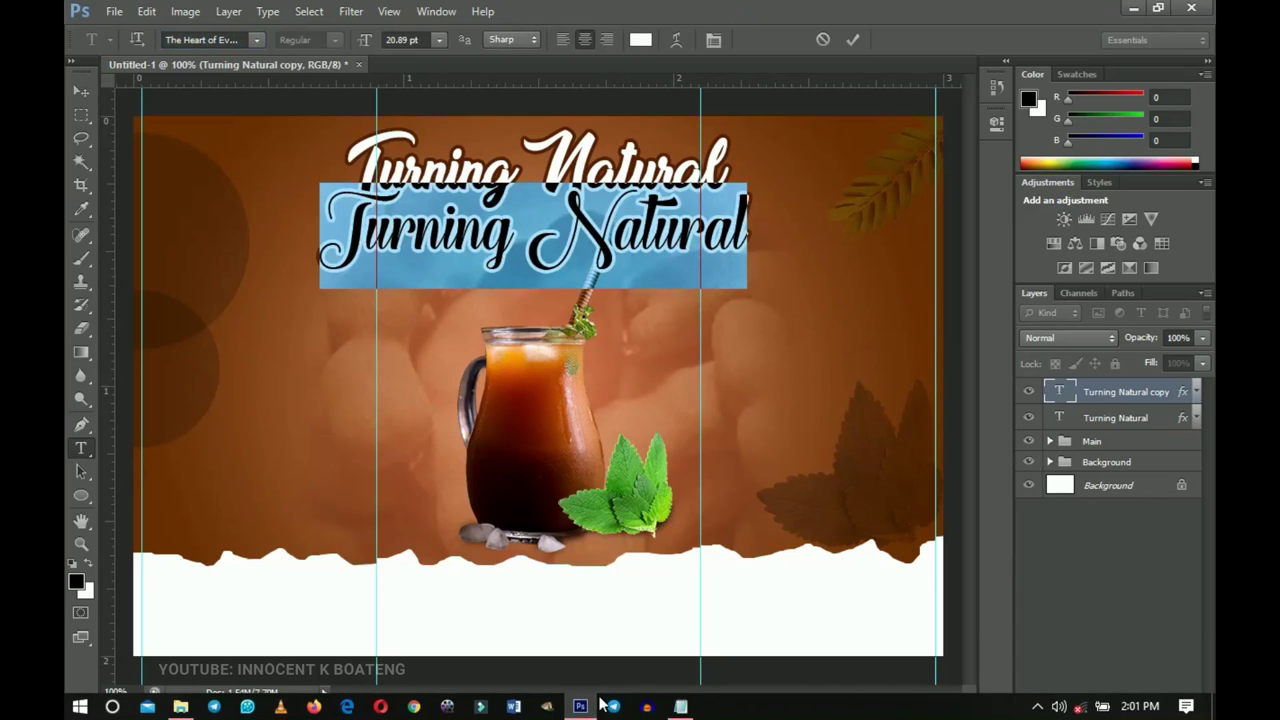
click(680, 706)
drag(861, 270, 733, 256)
key(ctrl+c)
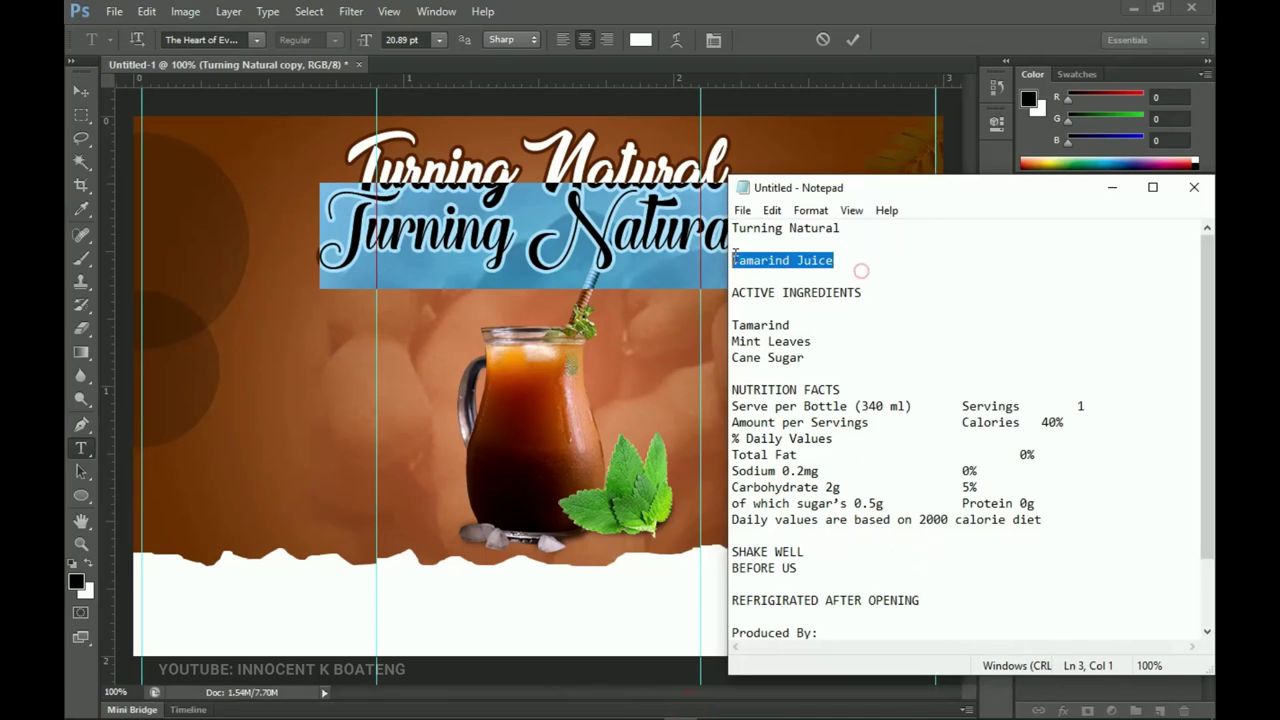
click(586, 221)
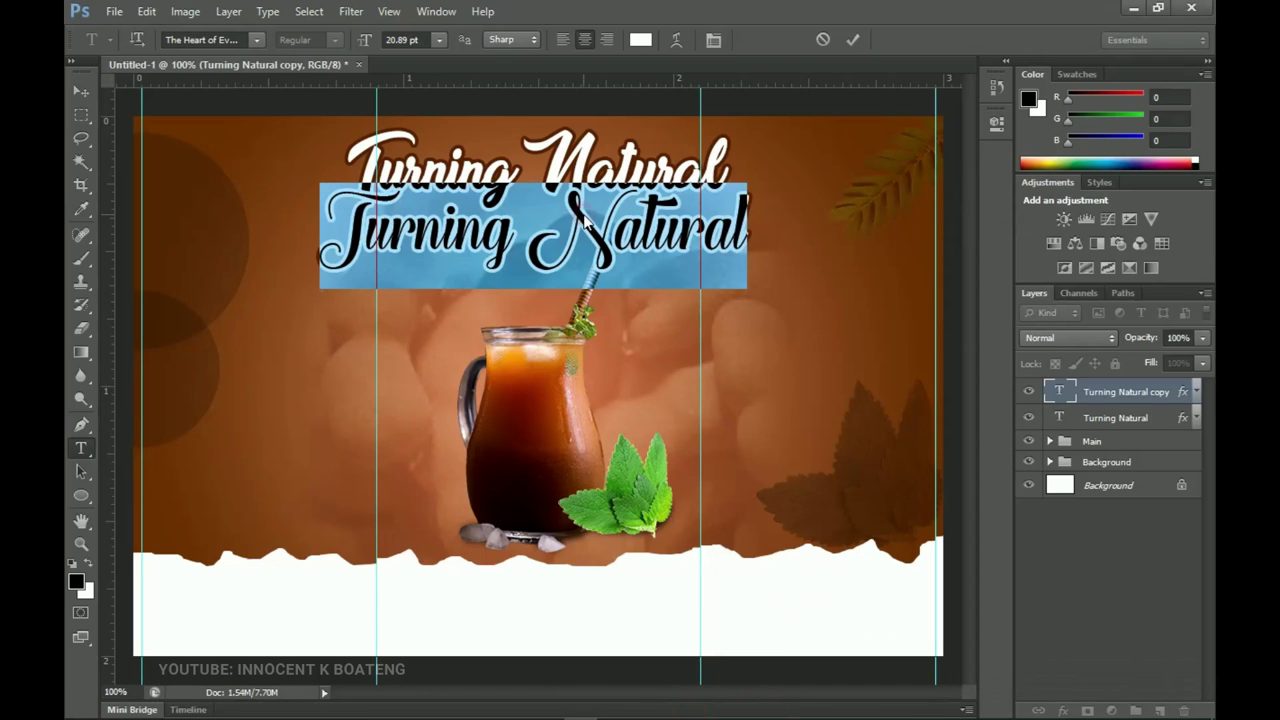
key(ctrl+v)
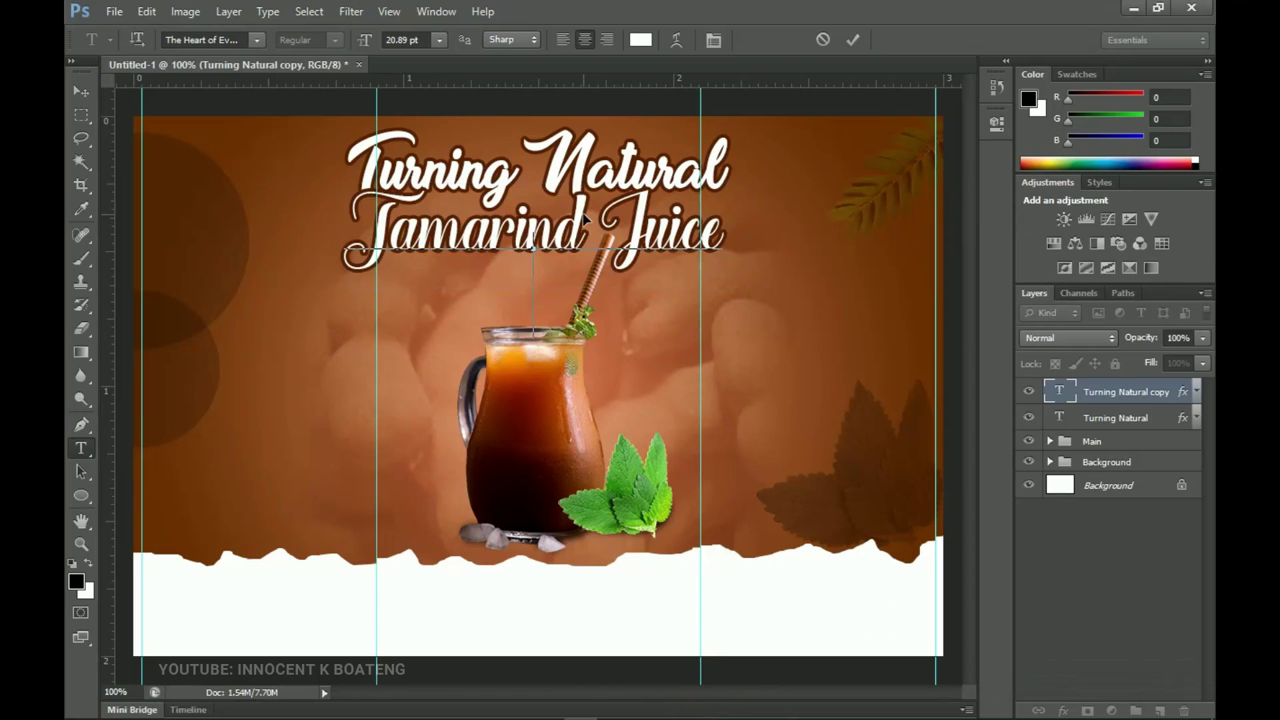
click(80, 91)
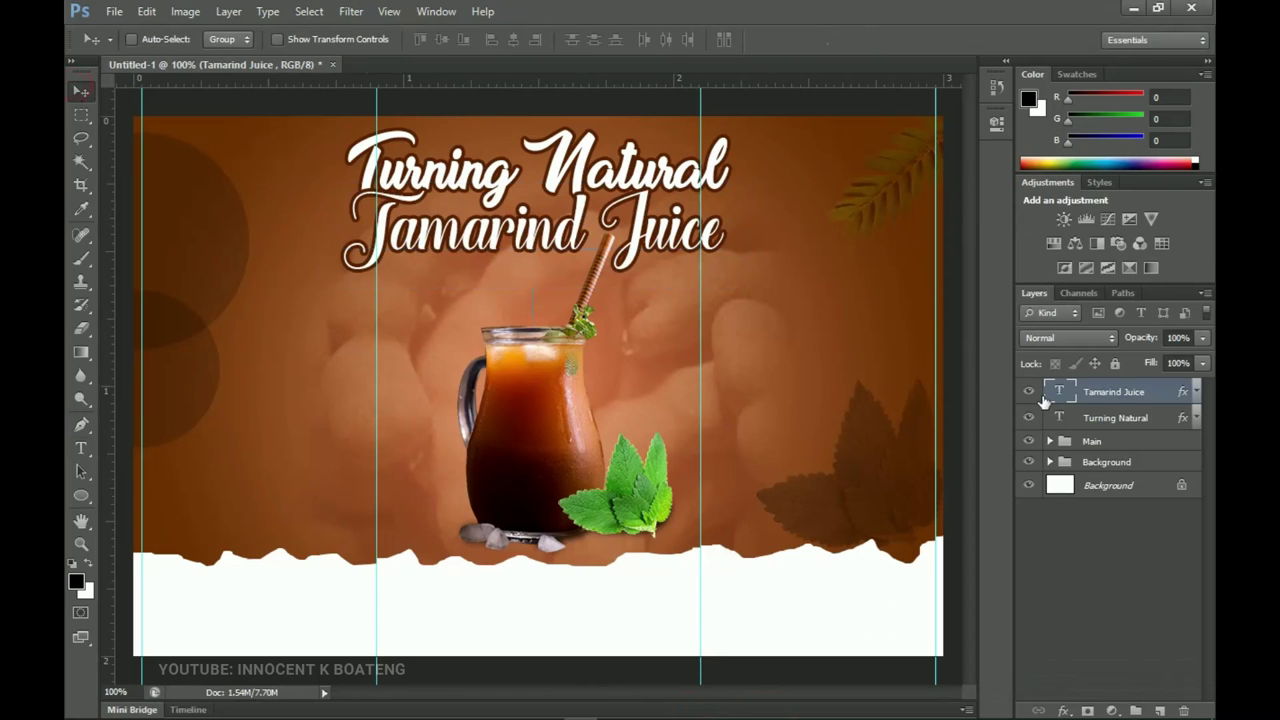
Clear Tamarind Juice's layer style, scale it to about 78% and nudge it up.
right_click(1102, 397)
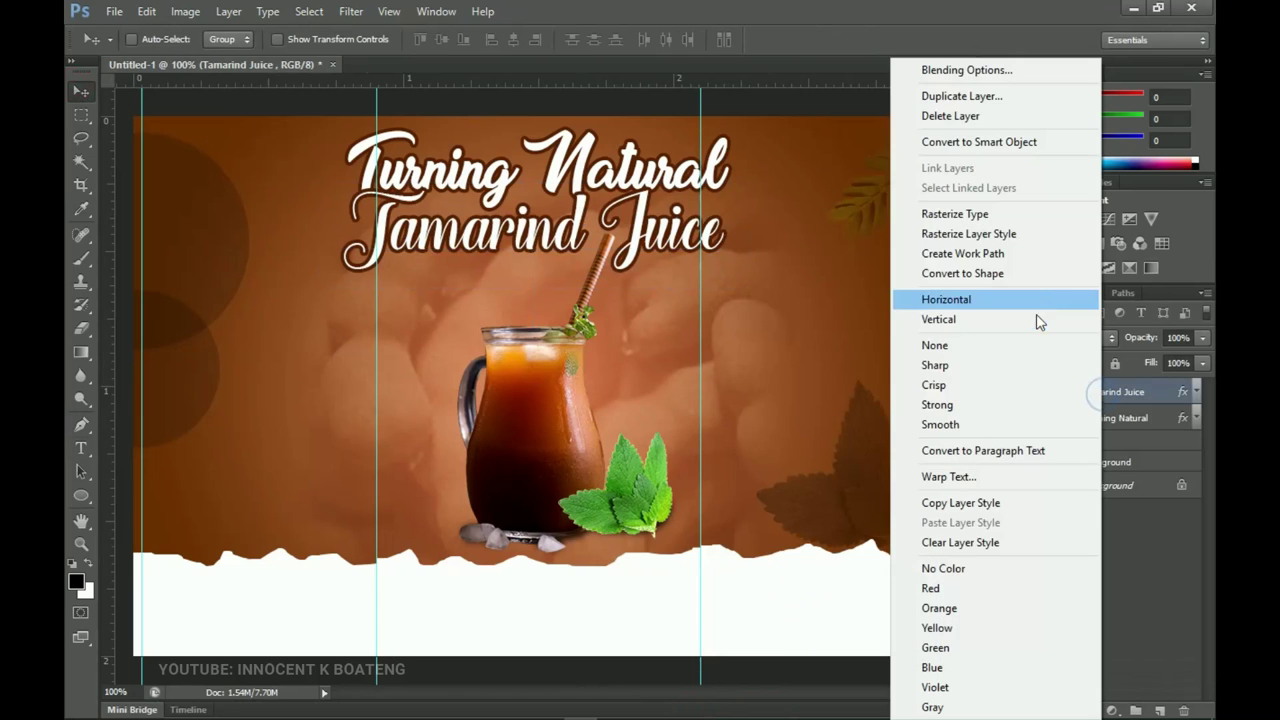
click(1000, 542)
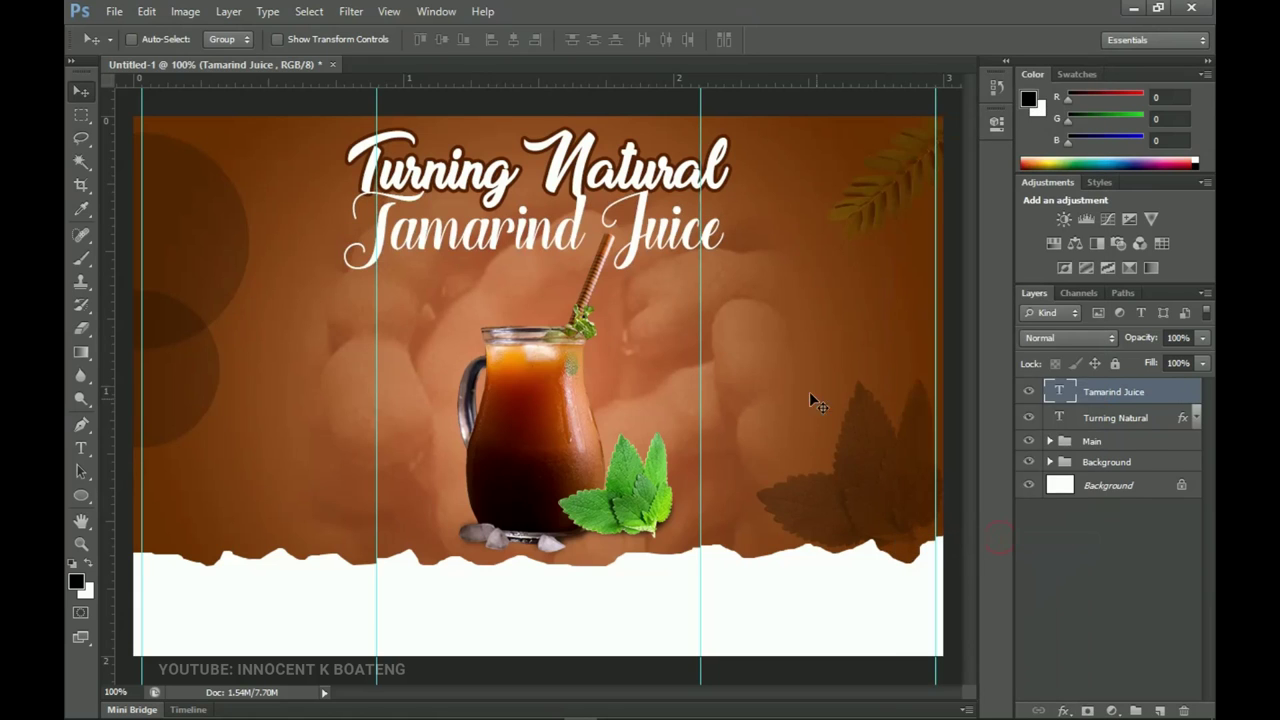
key(ctrl+t)
drag(725, 335, 683, 330)
key(Return)
key(Up)
key(Up)
key(Up)
key(Up)
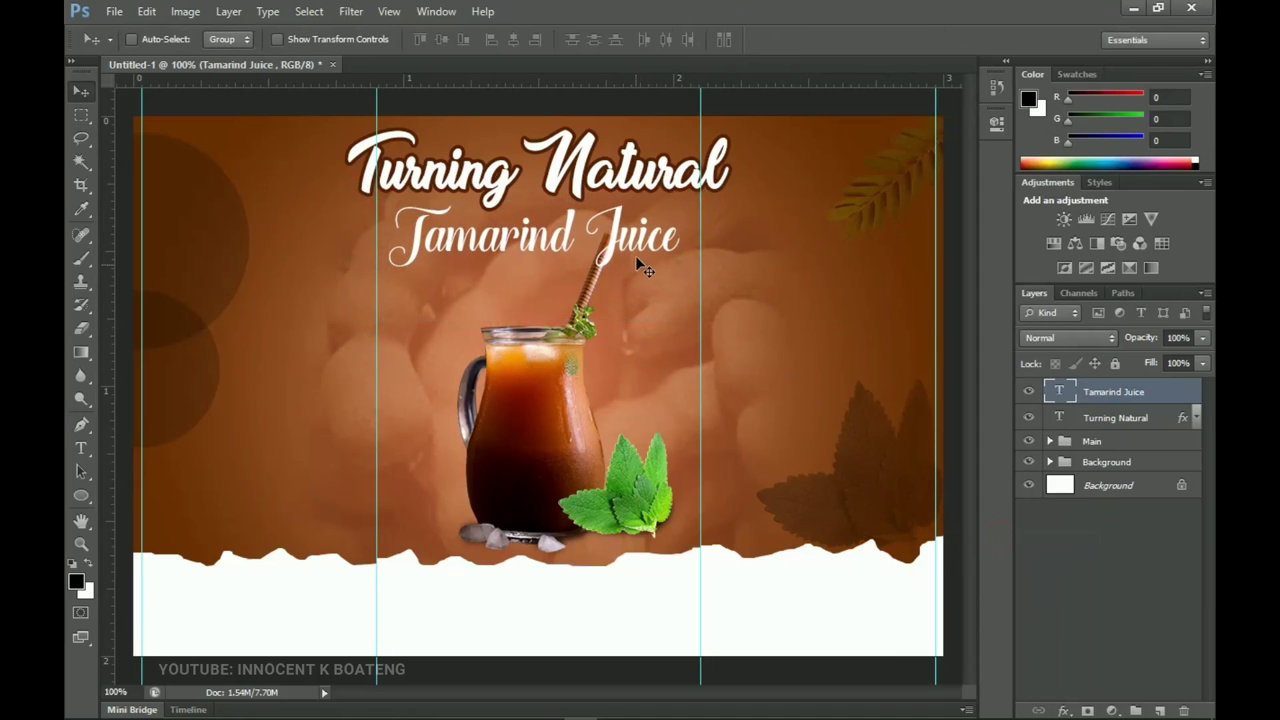
Colour the Tamarind Juice text light peach #ffd1b0.
key(t)
click(637, 240)
key(ctrl+a)
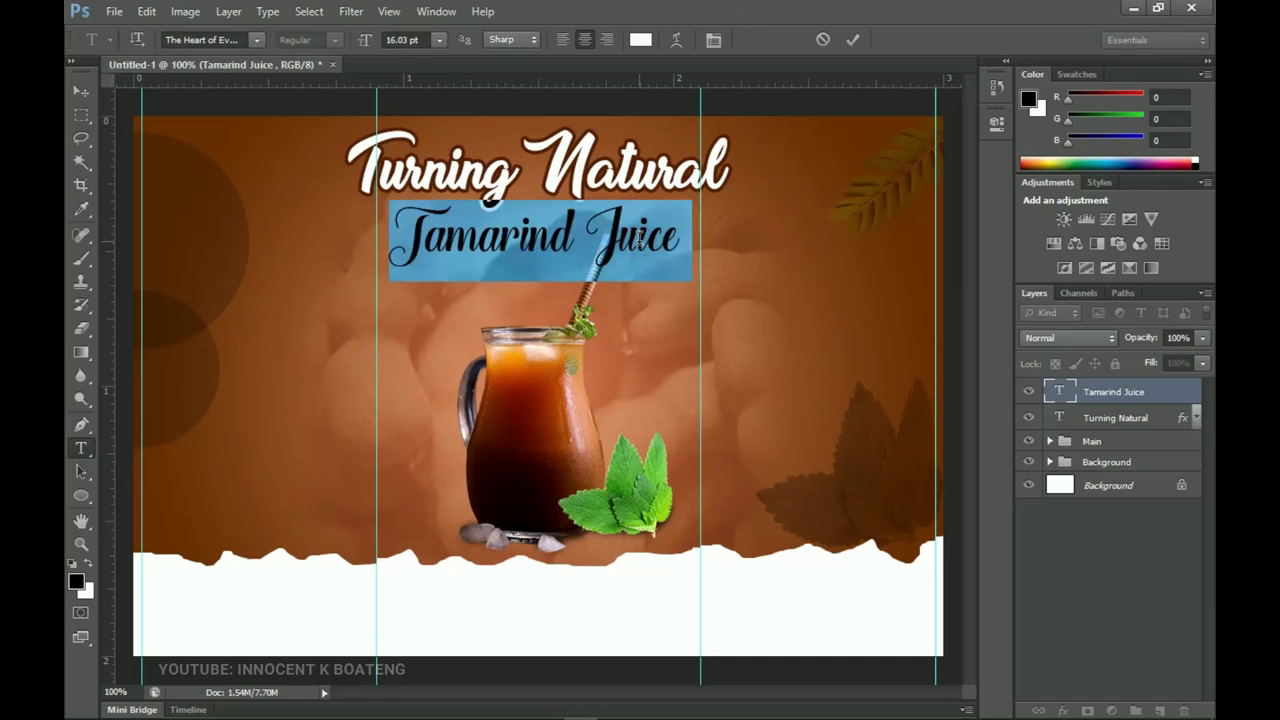
click(640, 40)
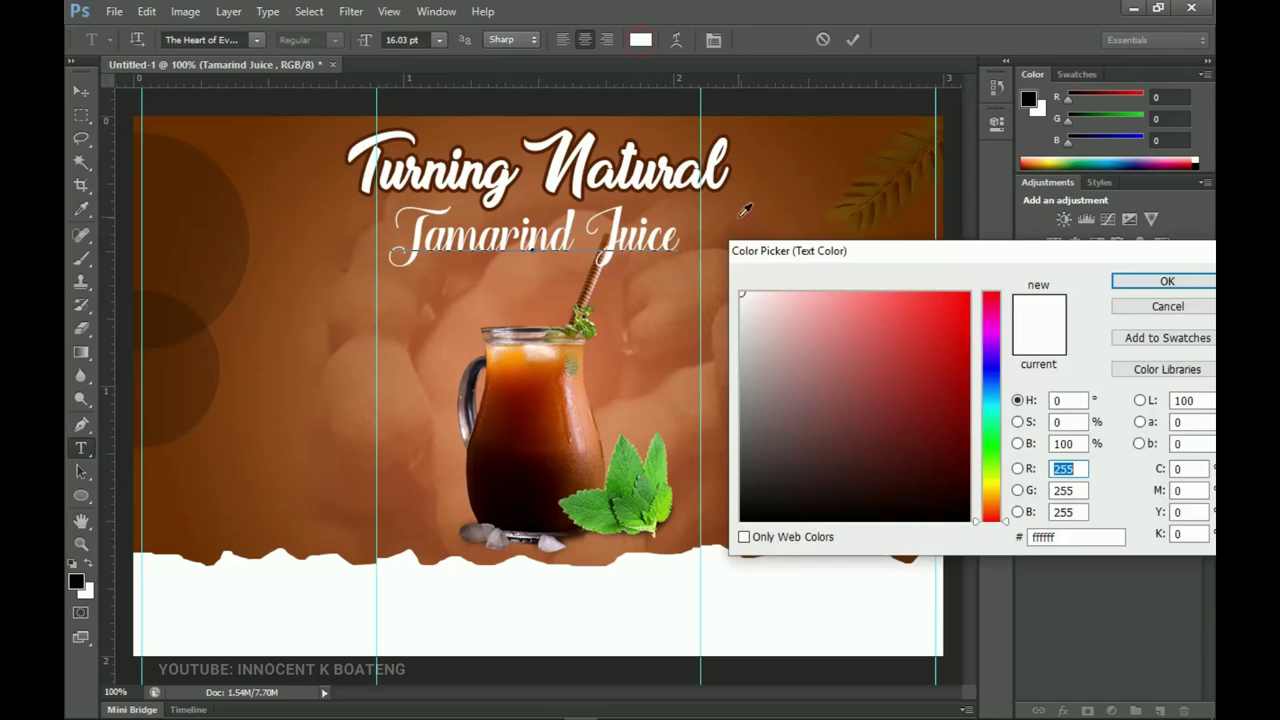
click(689, 271)
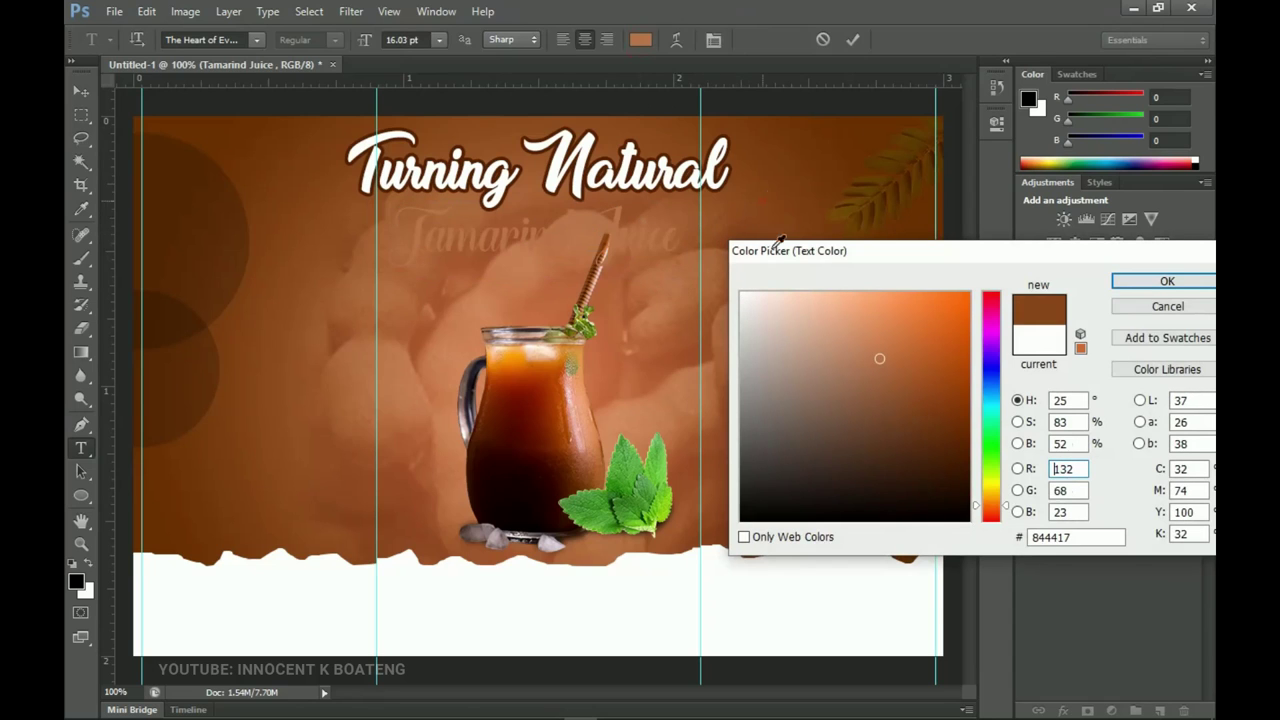
click(827, 294)
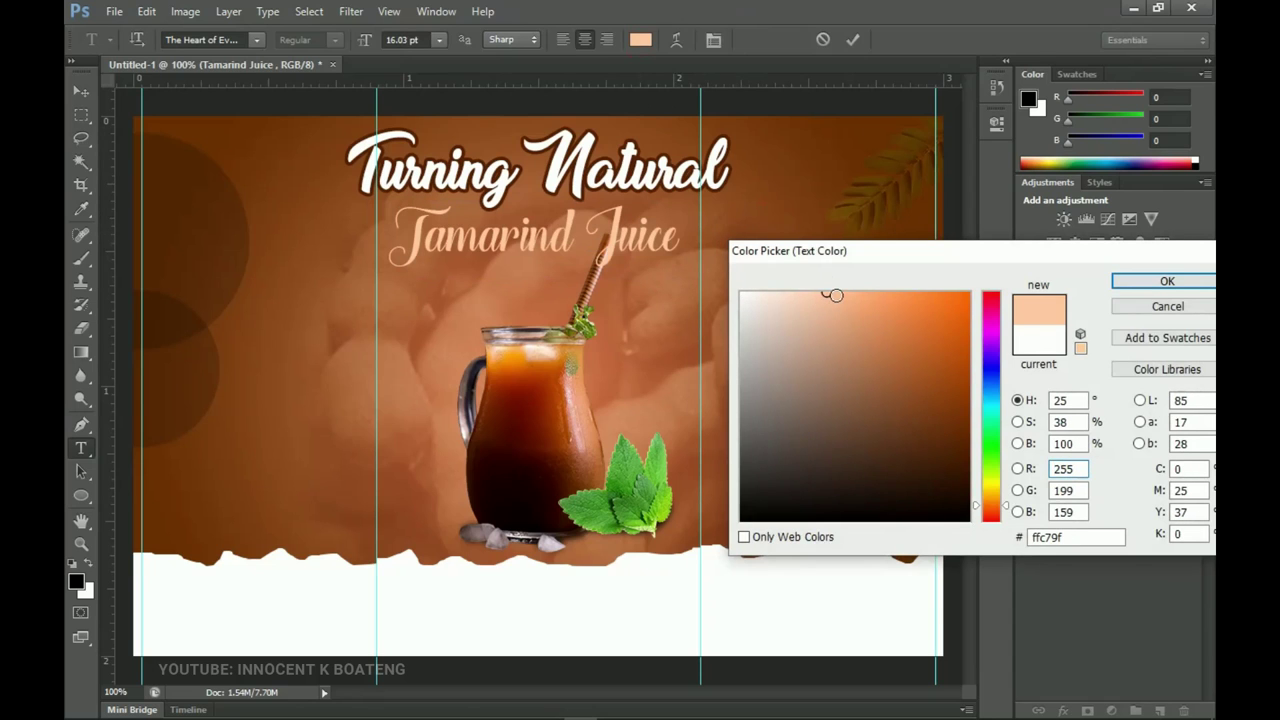
click(810, 293)
click(811, 291)
click(1168, 282)
click(80, 91)
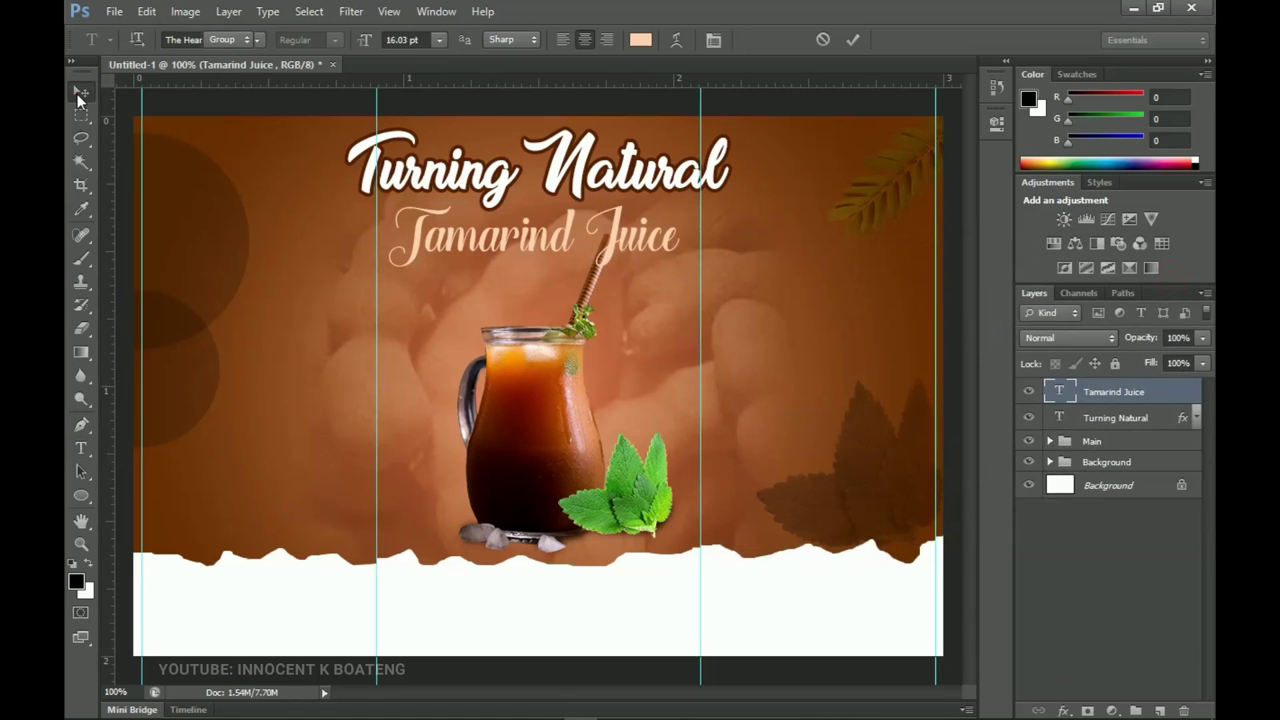
Group the Turning Natural and Tamarind Juice layers into a group named 'heading'.
shift+click(1115, 418)
key(ctrl+g)
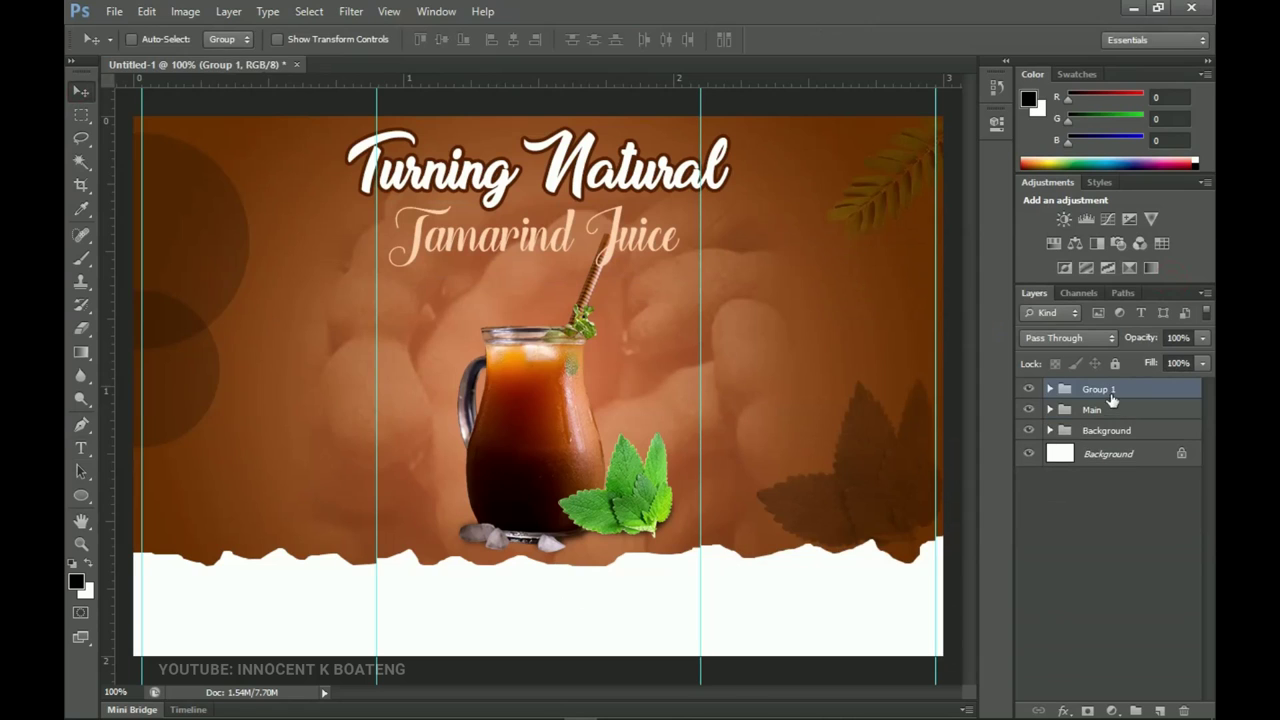
double_click(1110, 394)
text(hEADing)
key(Return)
click(82, 497)
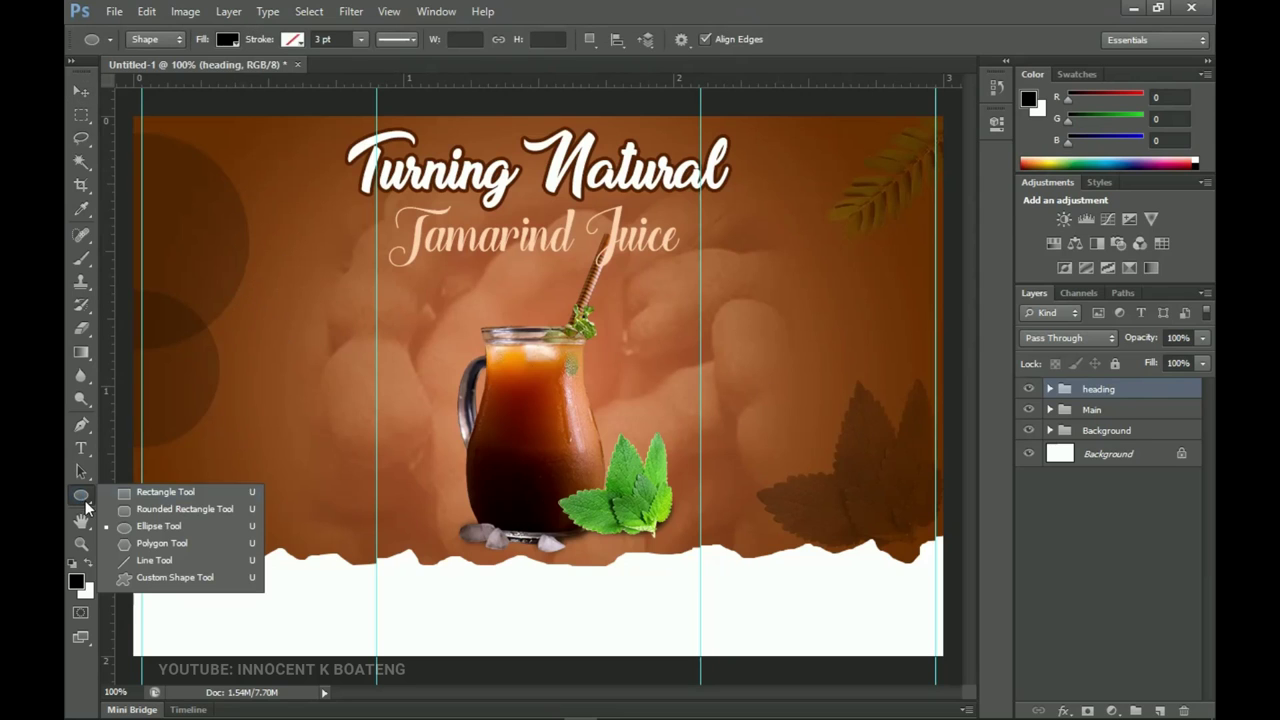
Draw a rounded rectangle left of the jar with a 30 px corner radius.
click(162, 511)
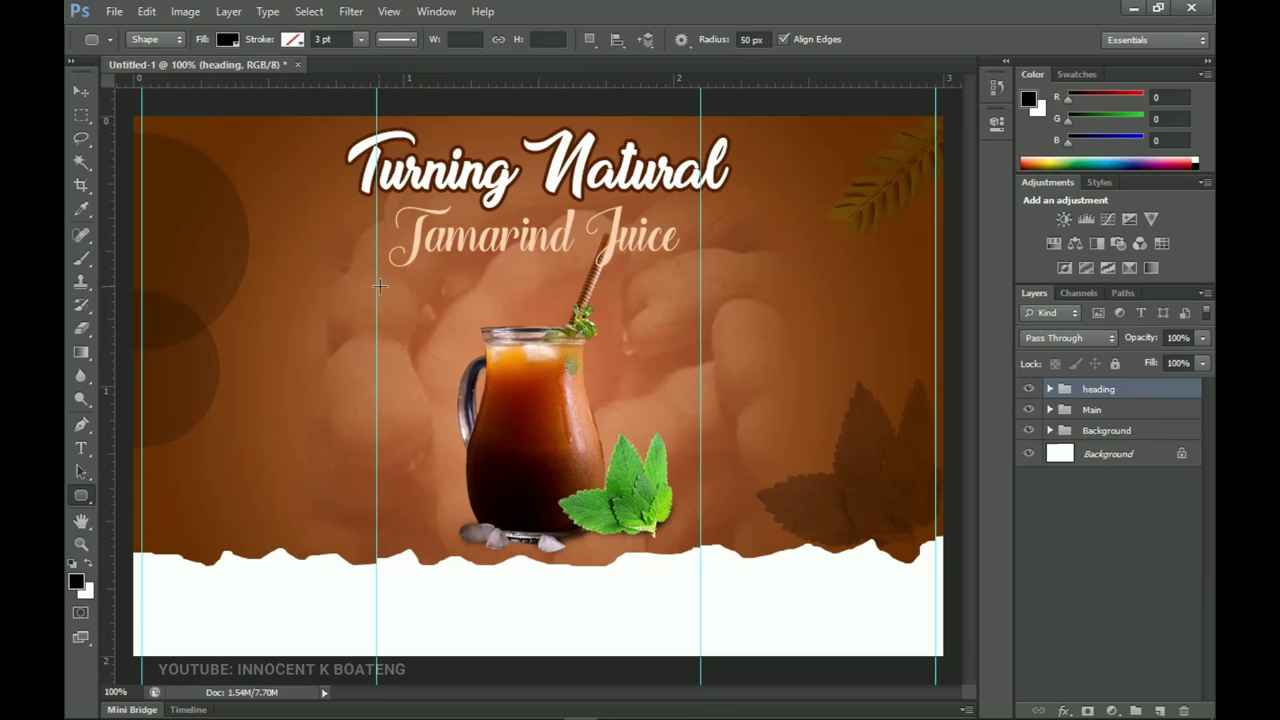
drag(160, 259, 330, 370)
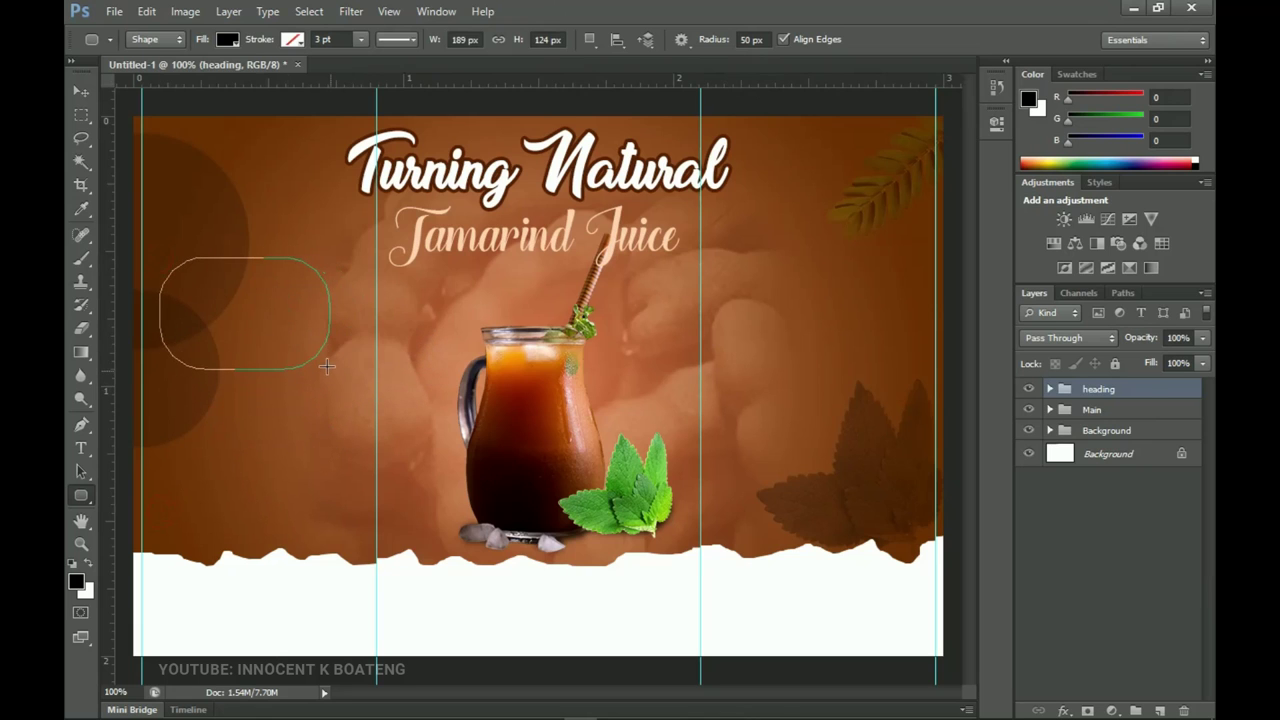
key(ctrl+z)
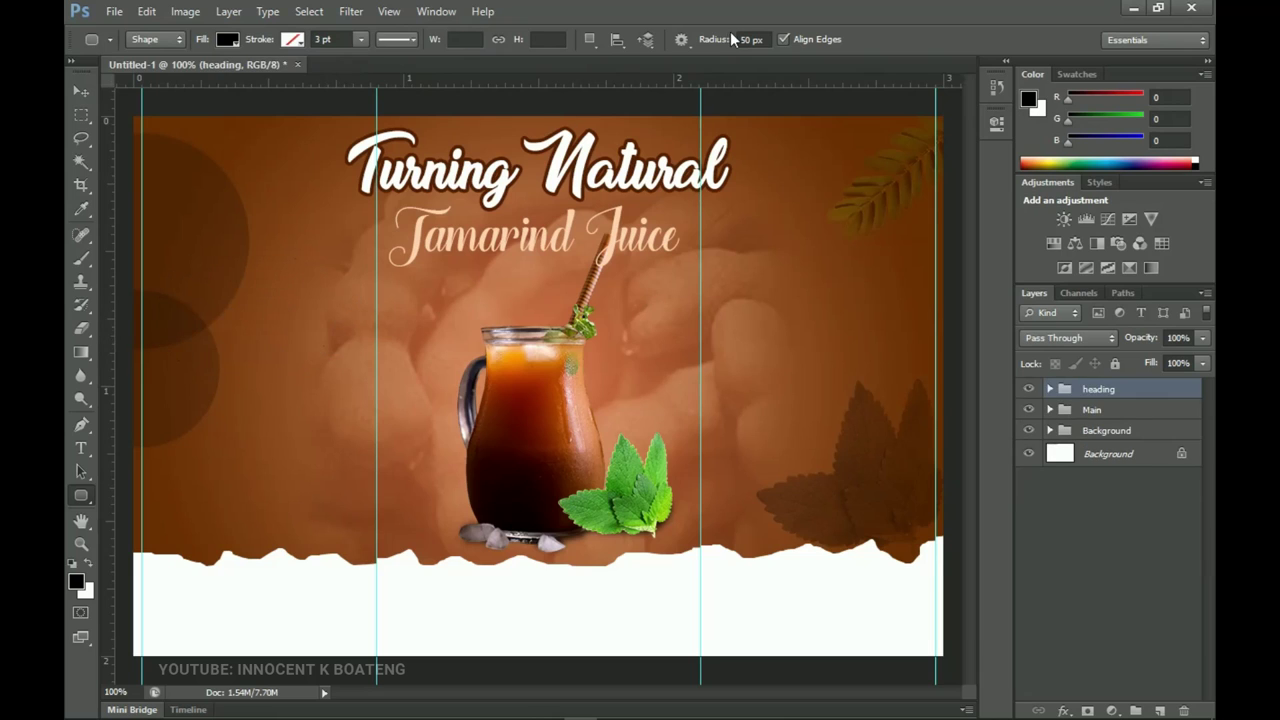
click(762, 39)
text(2)
text(0)
key(Return)
drag(162, 261, 336, 368)
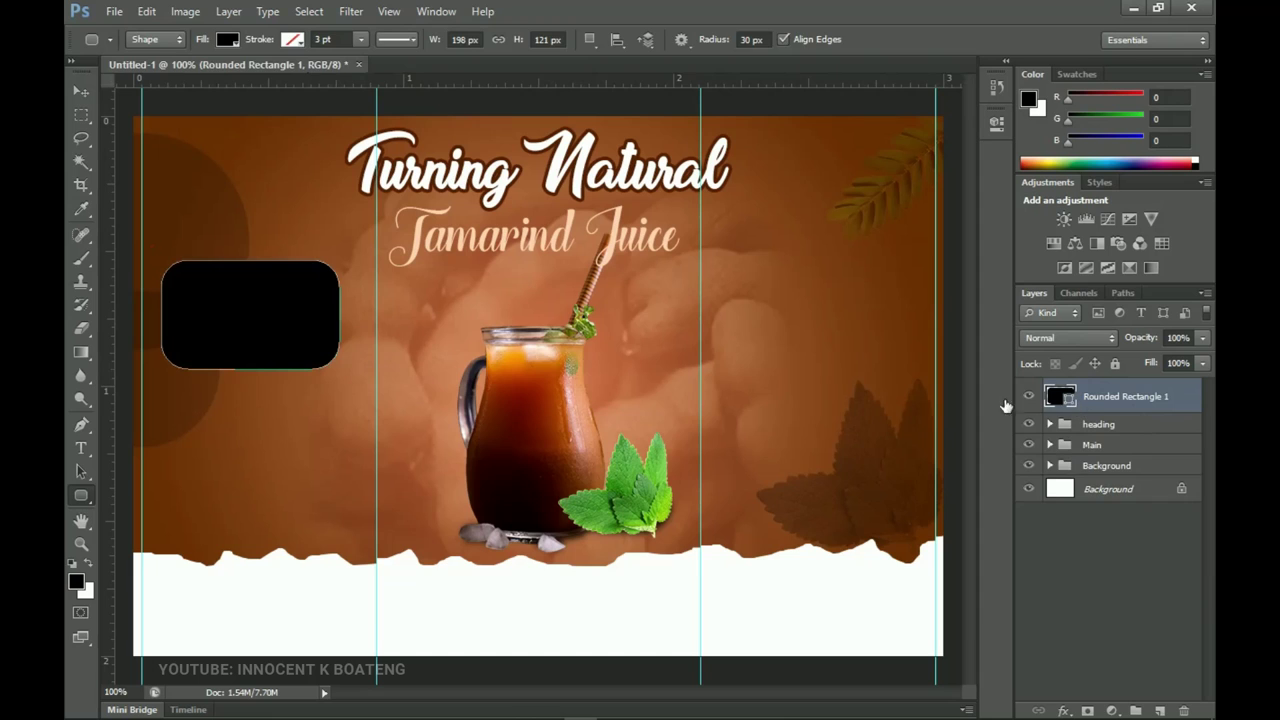
Shrink the rounded rectangle to about 91% and shift it down and left.
key(v)
drag(269, 323, 252, 319)
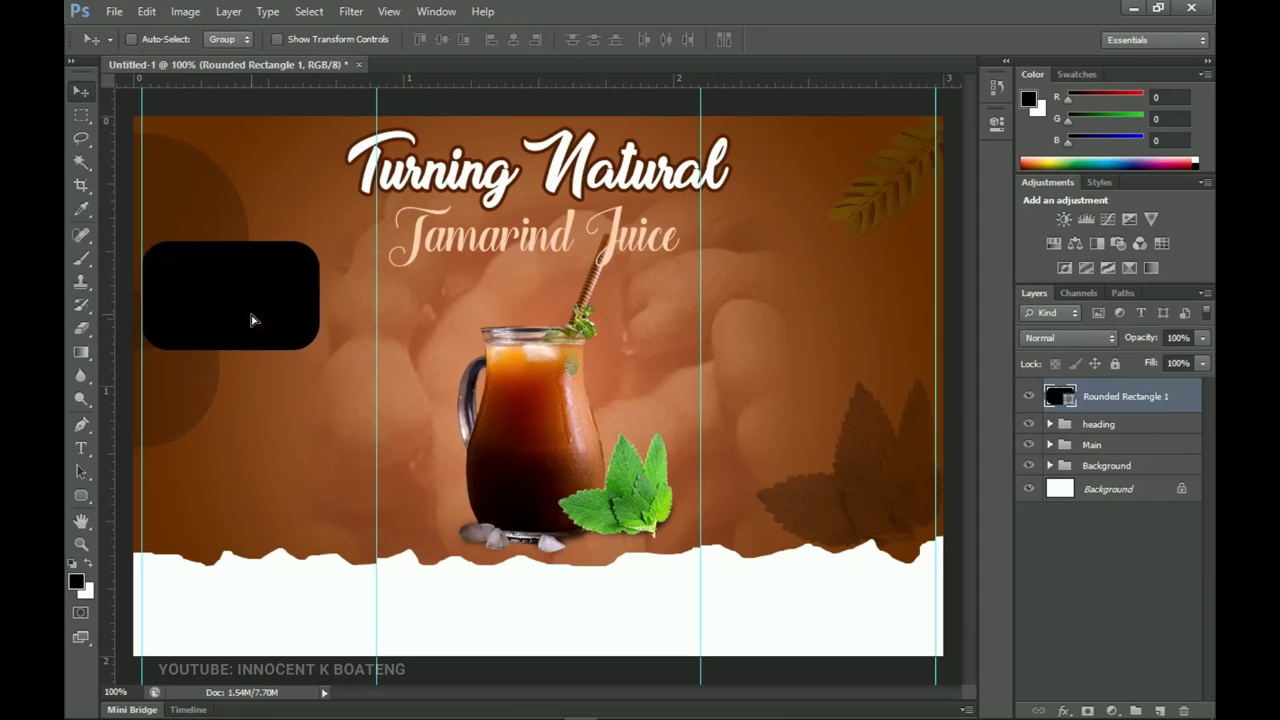
key(z)
click(135, 287)
drag(404, 338, 474, 340)
scroll(443, 434, down, 2)
key(ctrl+t)
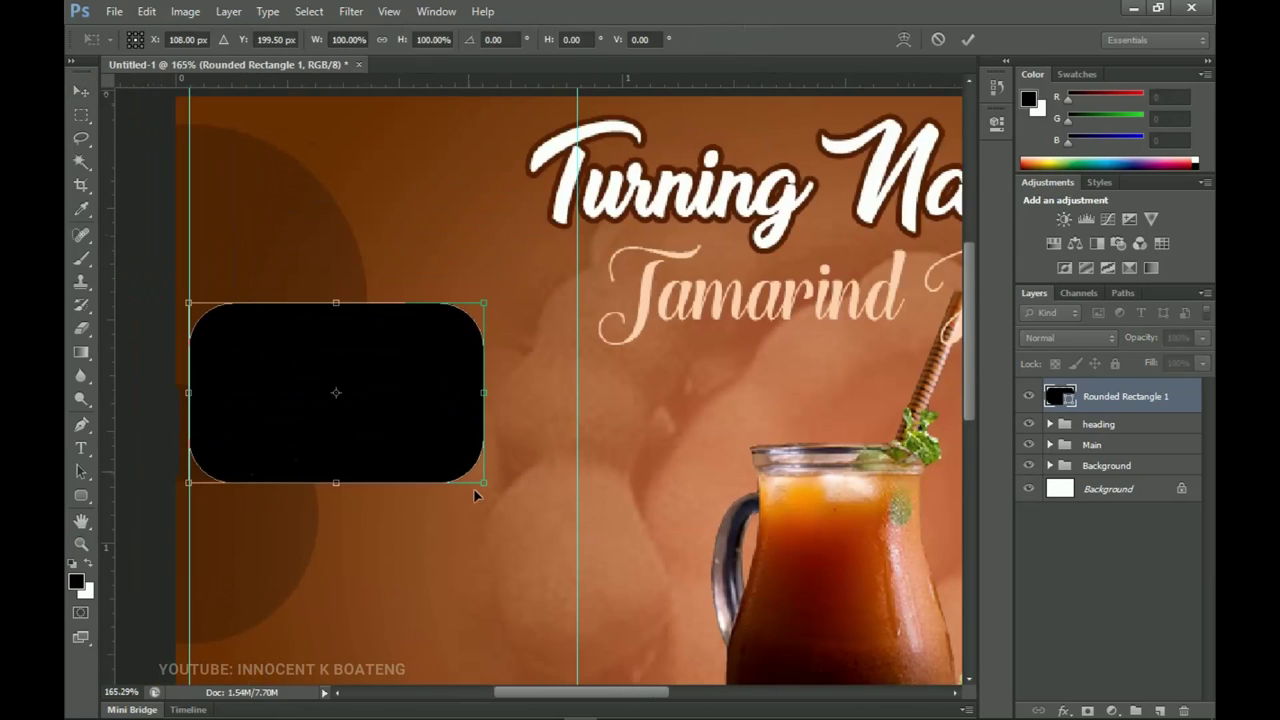
drag(479, 485, 470, 476)
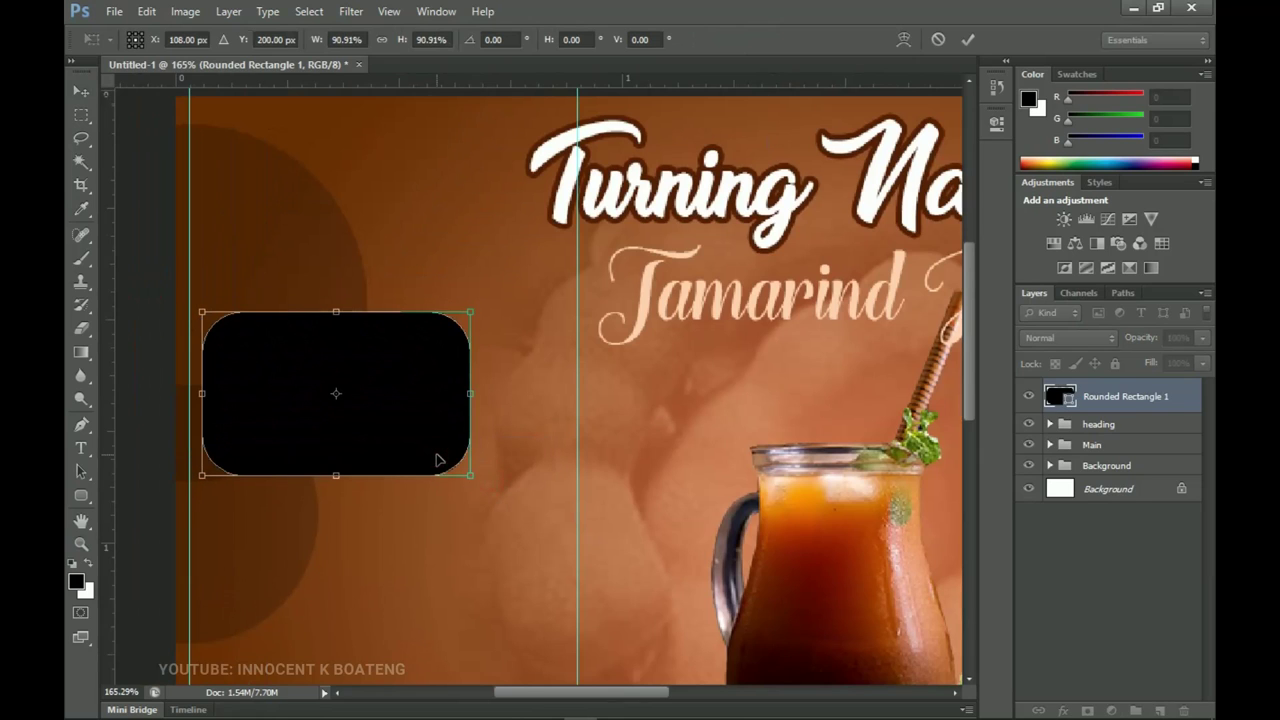
key(Return)
drag(447, 465, 434, 471)
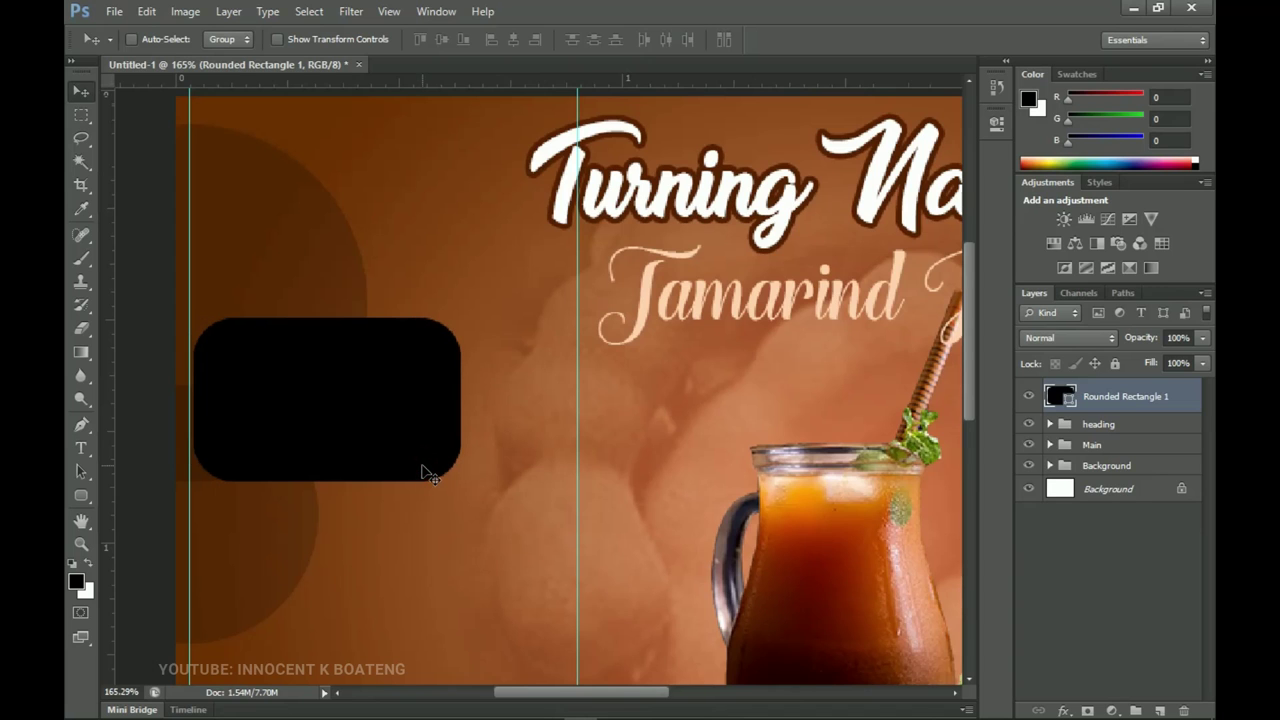
Set the rounded rectangle layer's opacity to 30%.
scroll(397, 423, down, 3)
scroll(390, 405, up, 1)
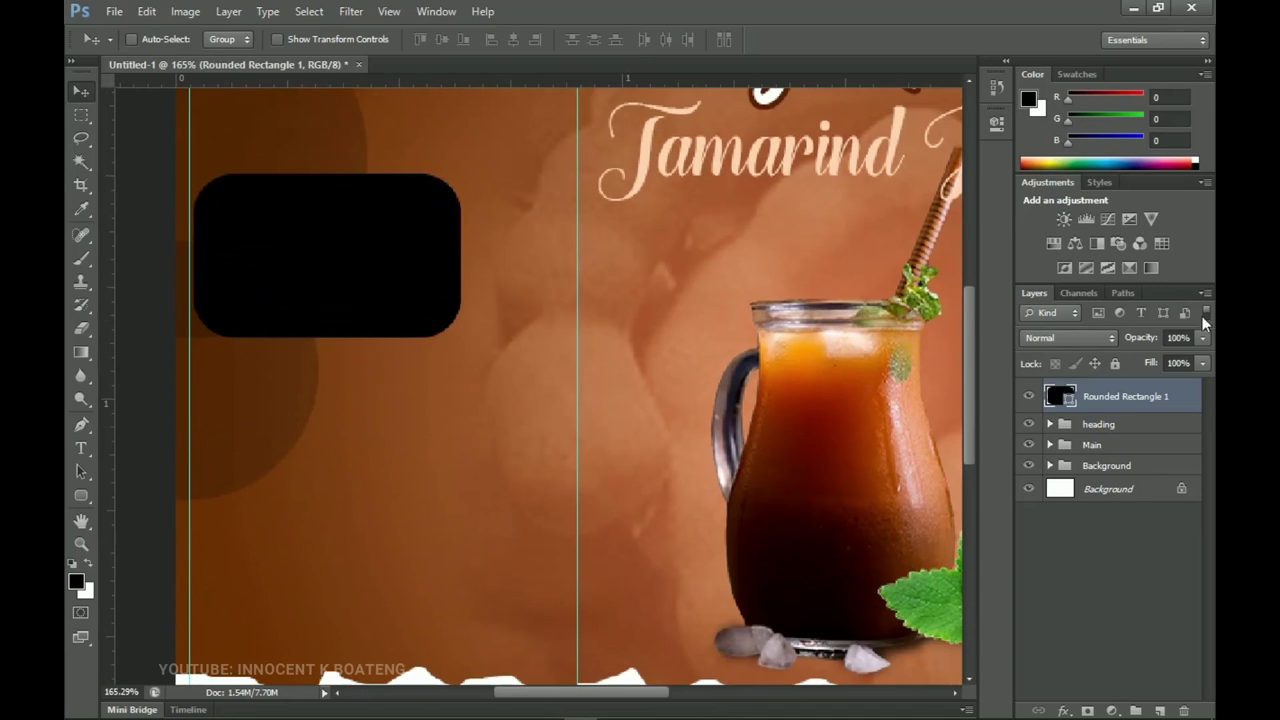
key(3)
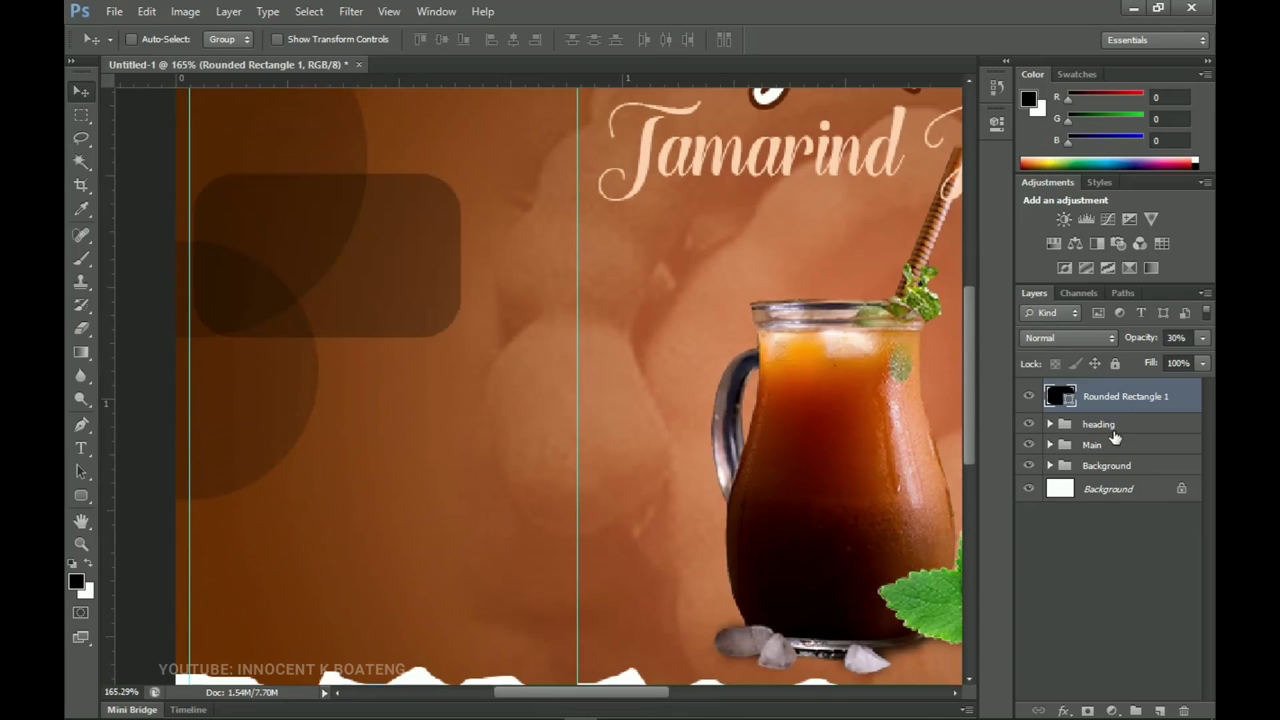
alt+click(490, 390)
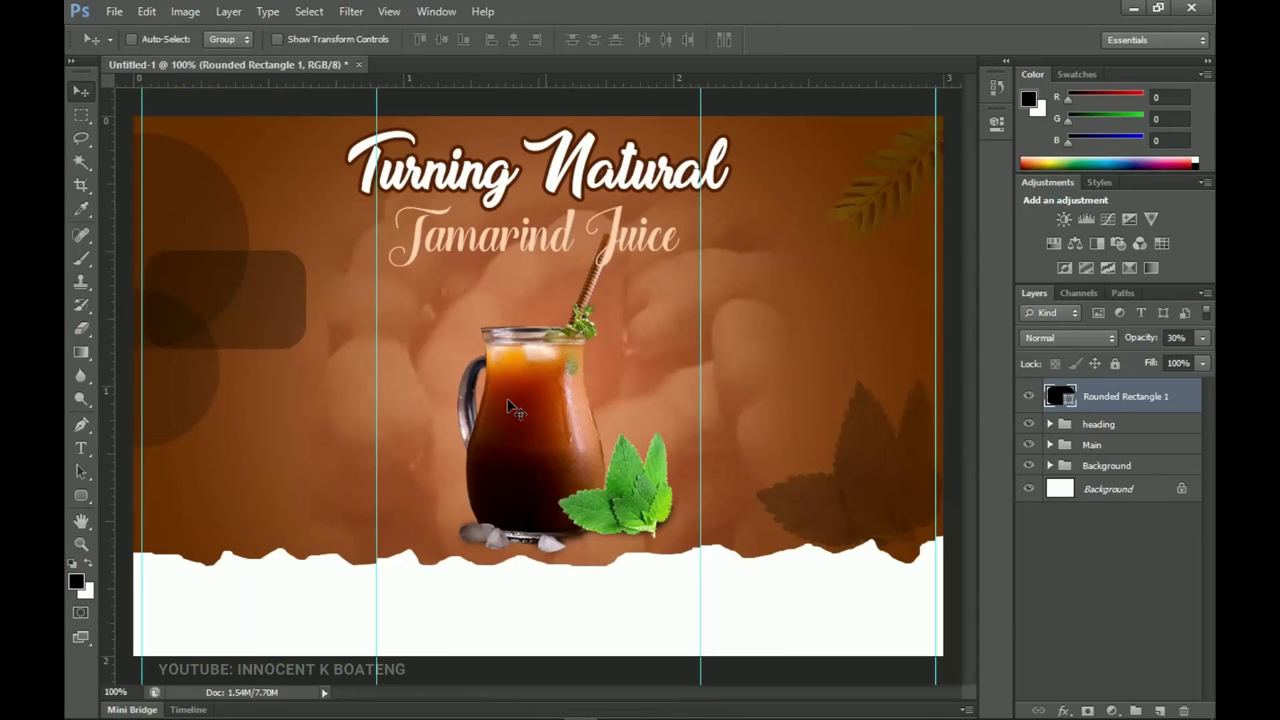
Select the ACTIVE INGREDIENTS heading in the notes and start a new text layer on the label.
click(682, 707)
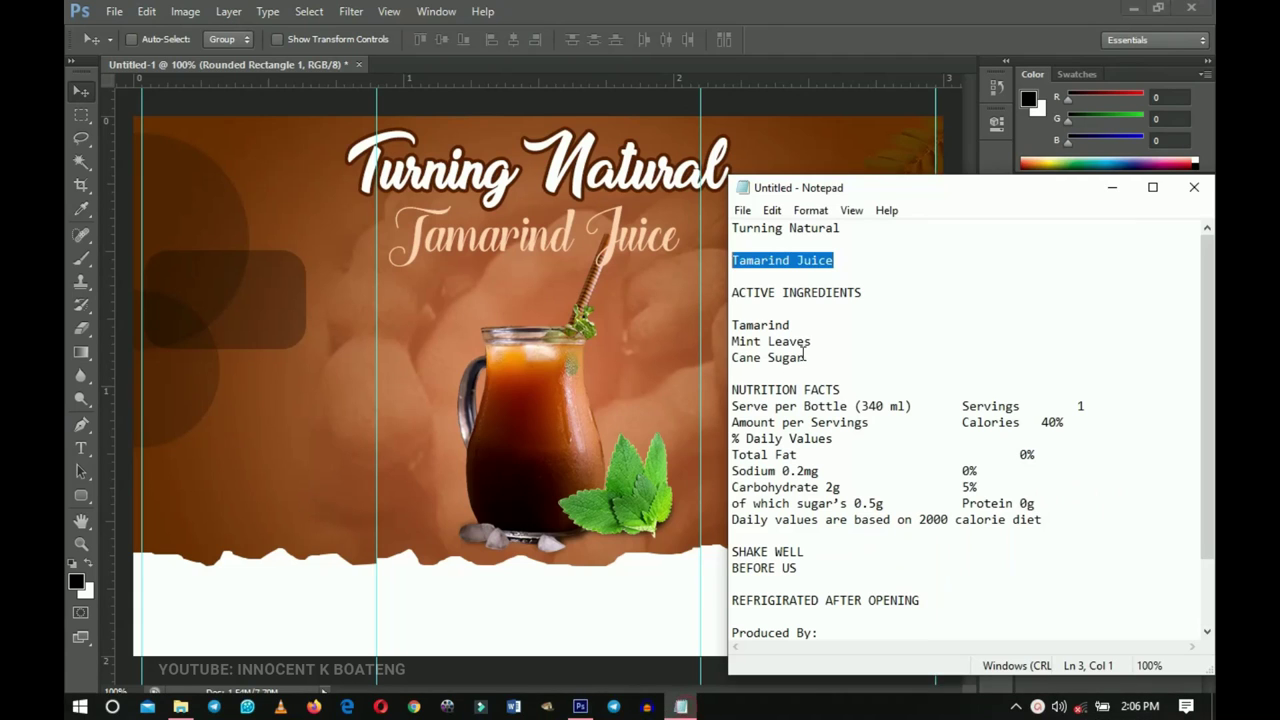
drag(862, 292, 735, 300)
key(ctrl+c)
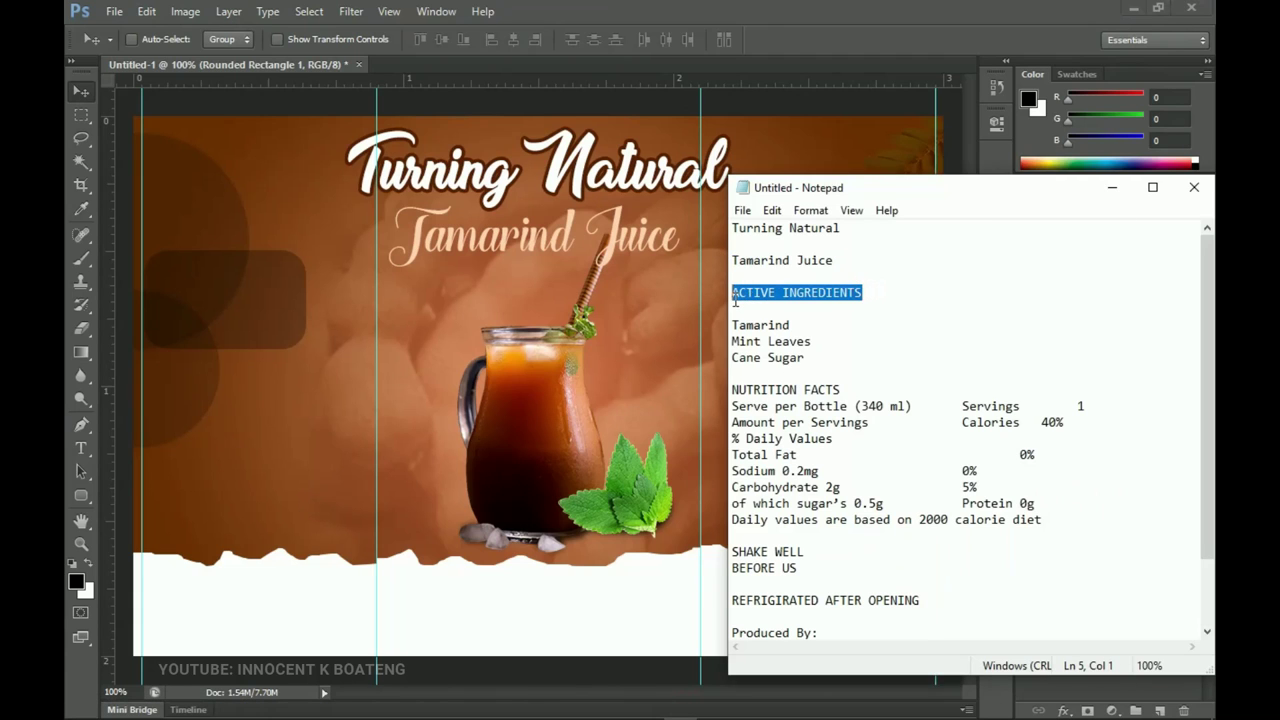
click(484, 286)
key(t)
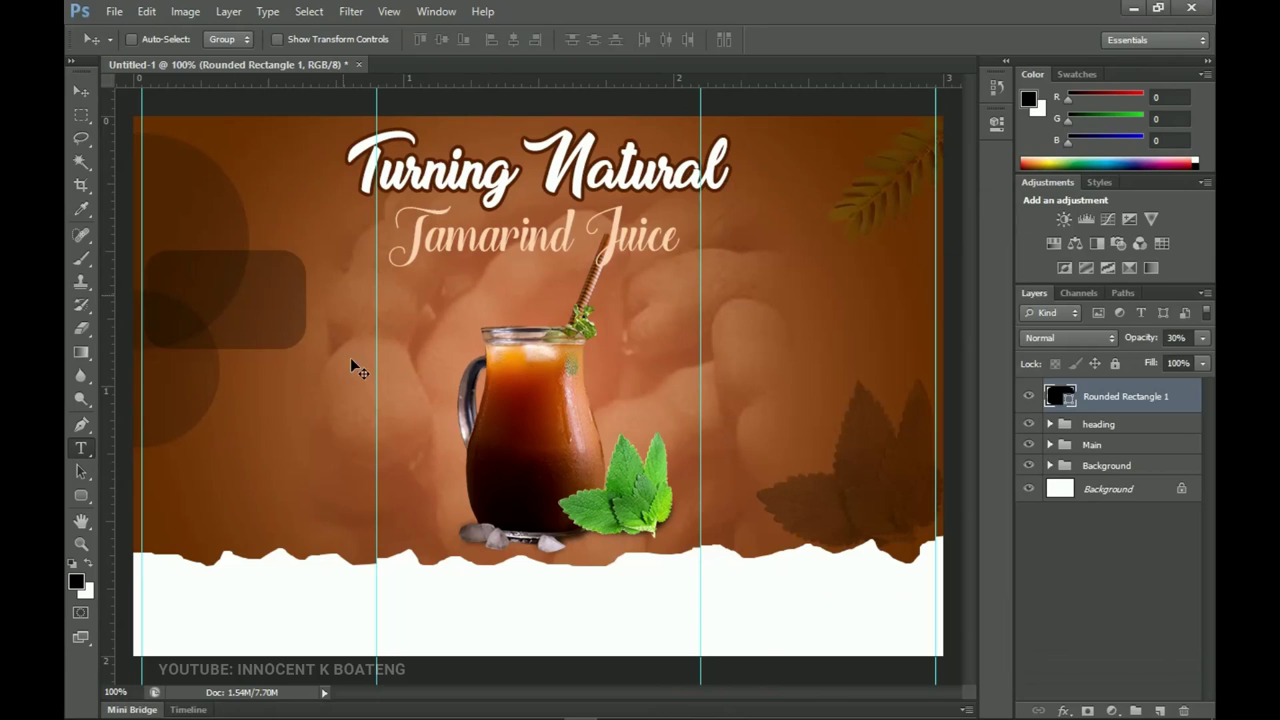
click(341, 349)
Set the font to Poppins Medium and paste the ACTIVE INGREDIENTS heading.
click(224, 38)
click(222, 36)
text(Poppins)
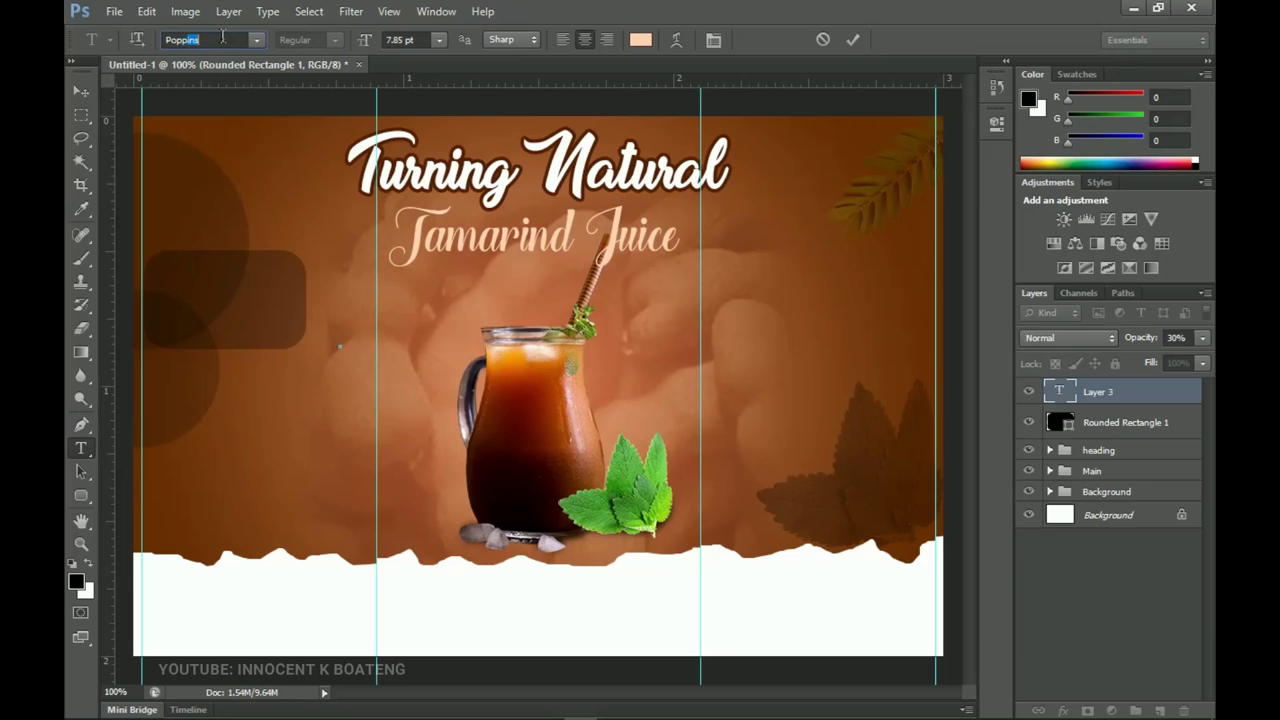
key(Return)
click(280, 41)
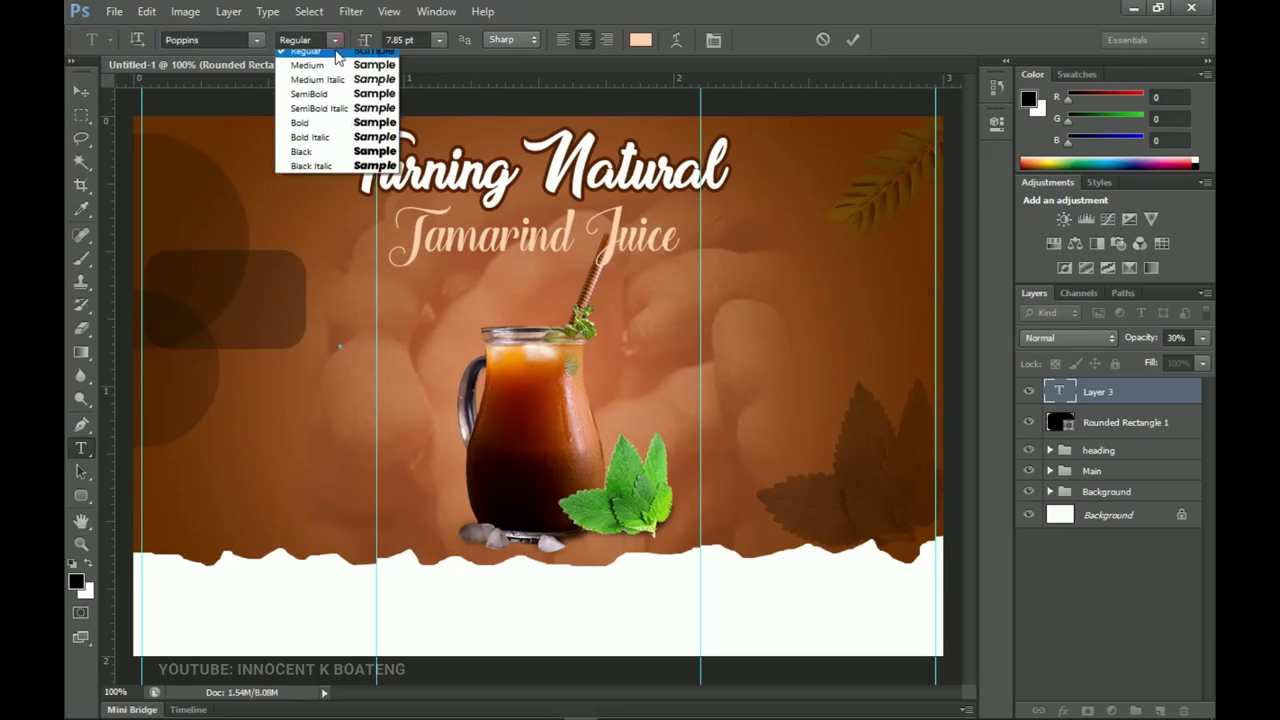
click(343, 81)
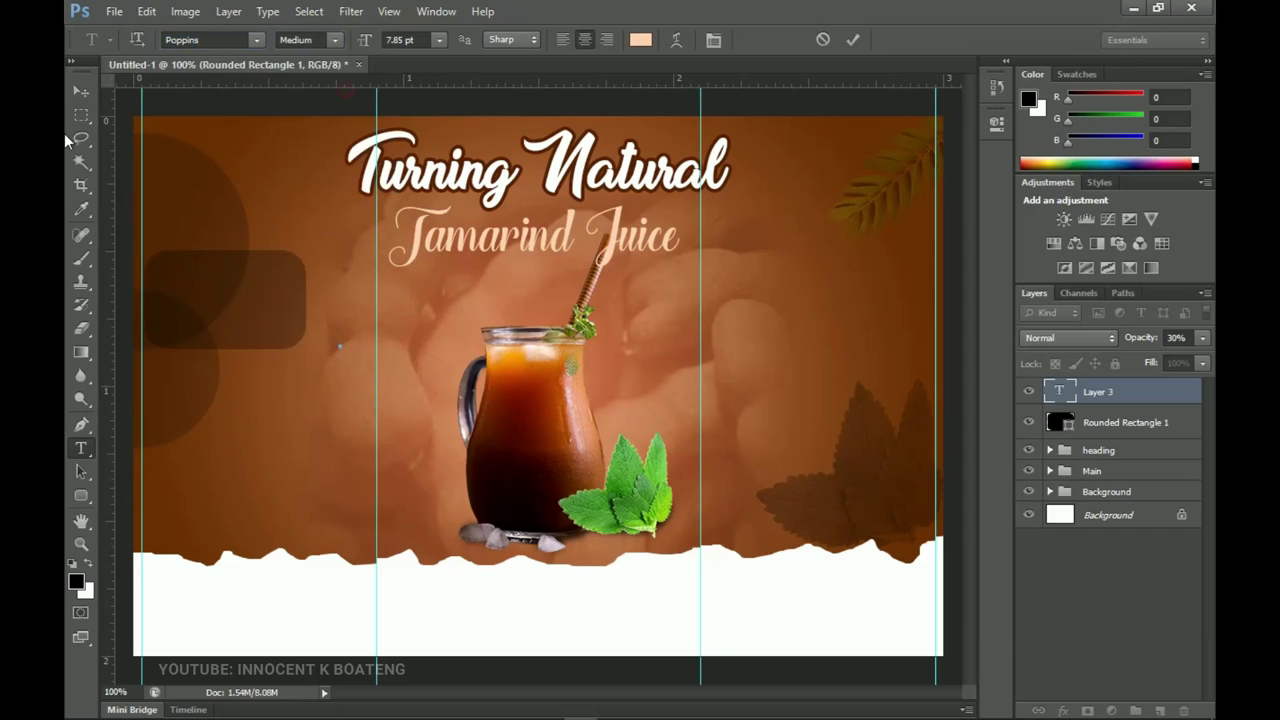
key(ctrl+v)
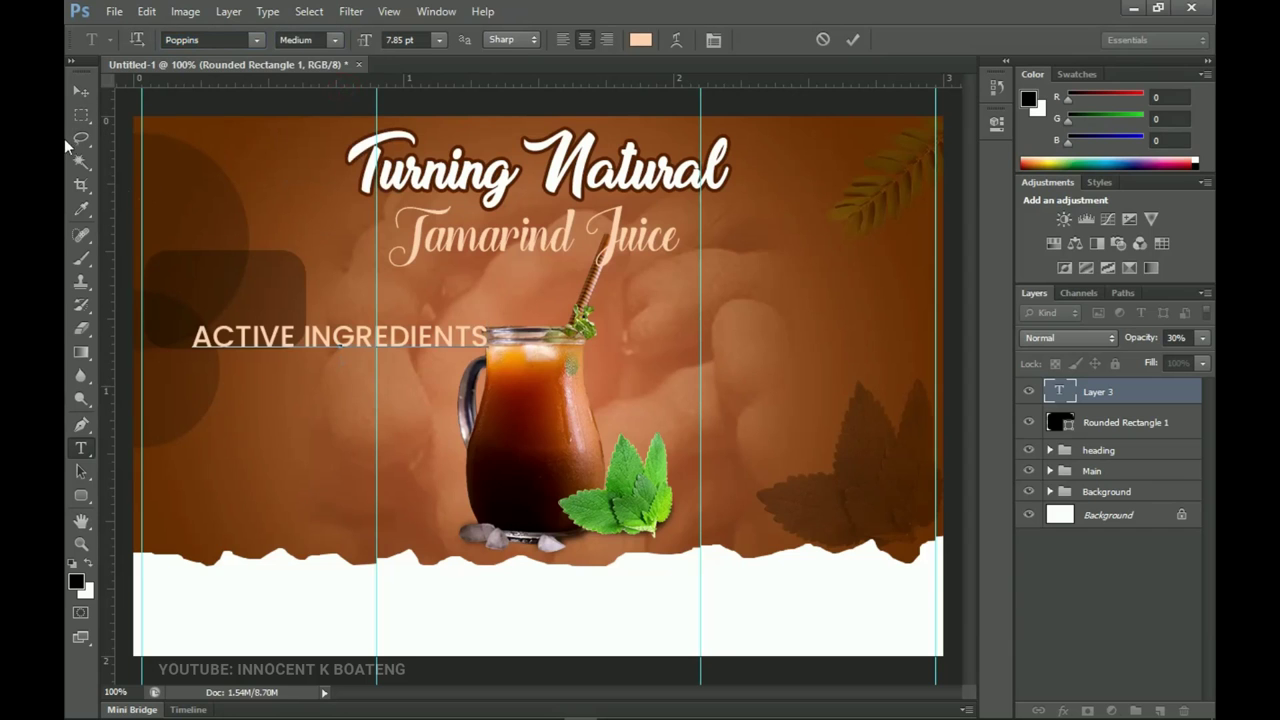
Colour the heading text bright yellow #ffe400.
key(ctrl+a)
click(645, 44)
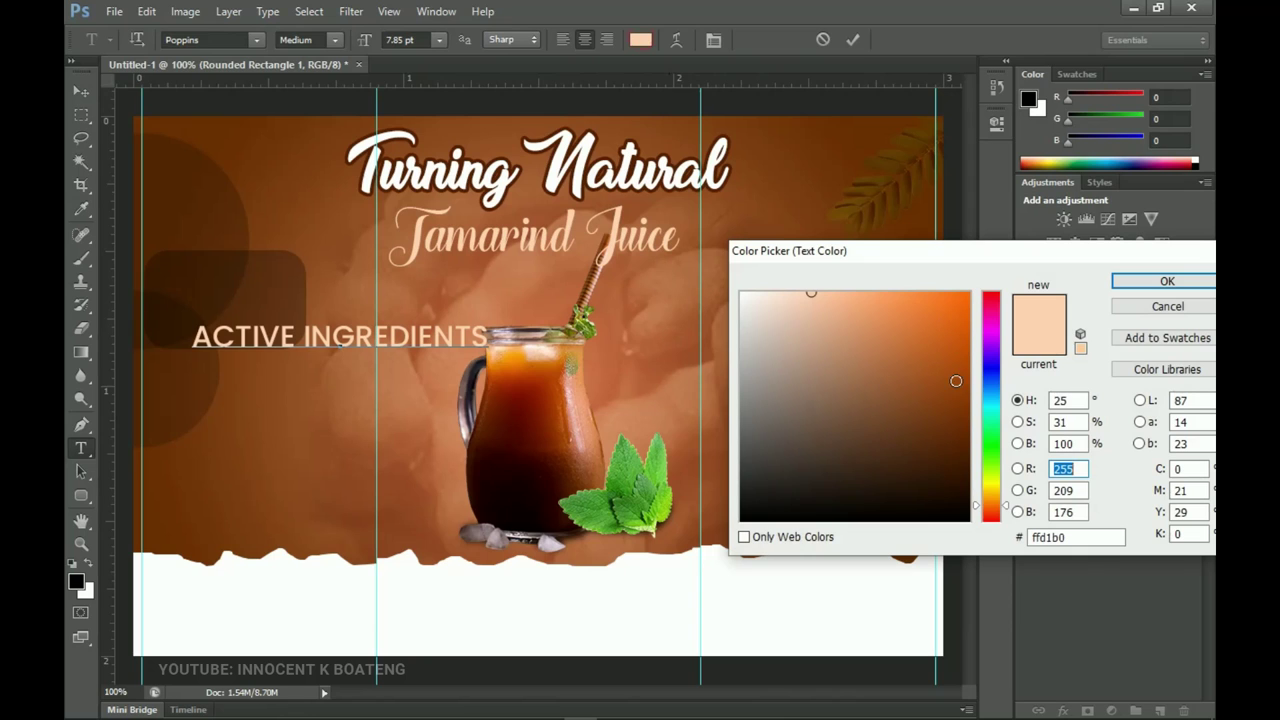
mouse_move(998, 508)
mouse_down()
mouse_move(1000, 470)
mouse_move(1000, 487)
mouse_up()
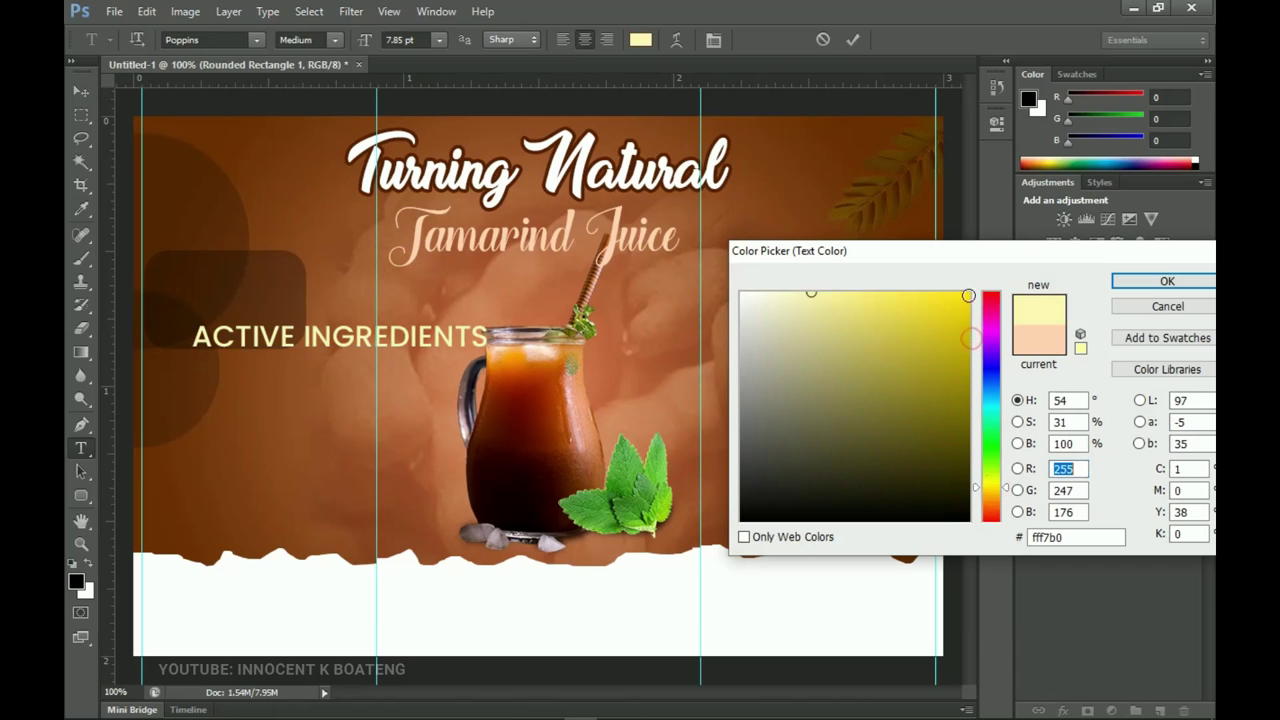
drag(966, 295, 988, 285)
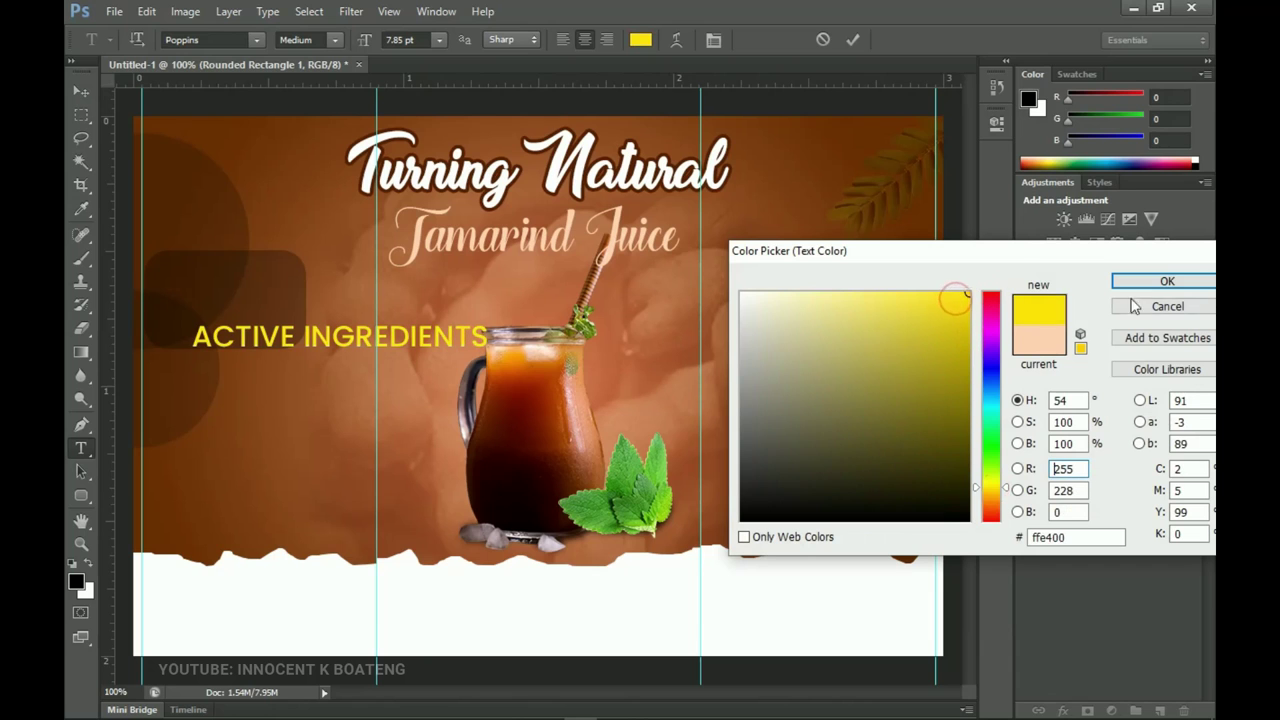
click(1167, 281)
click(80, 93)
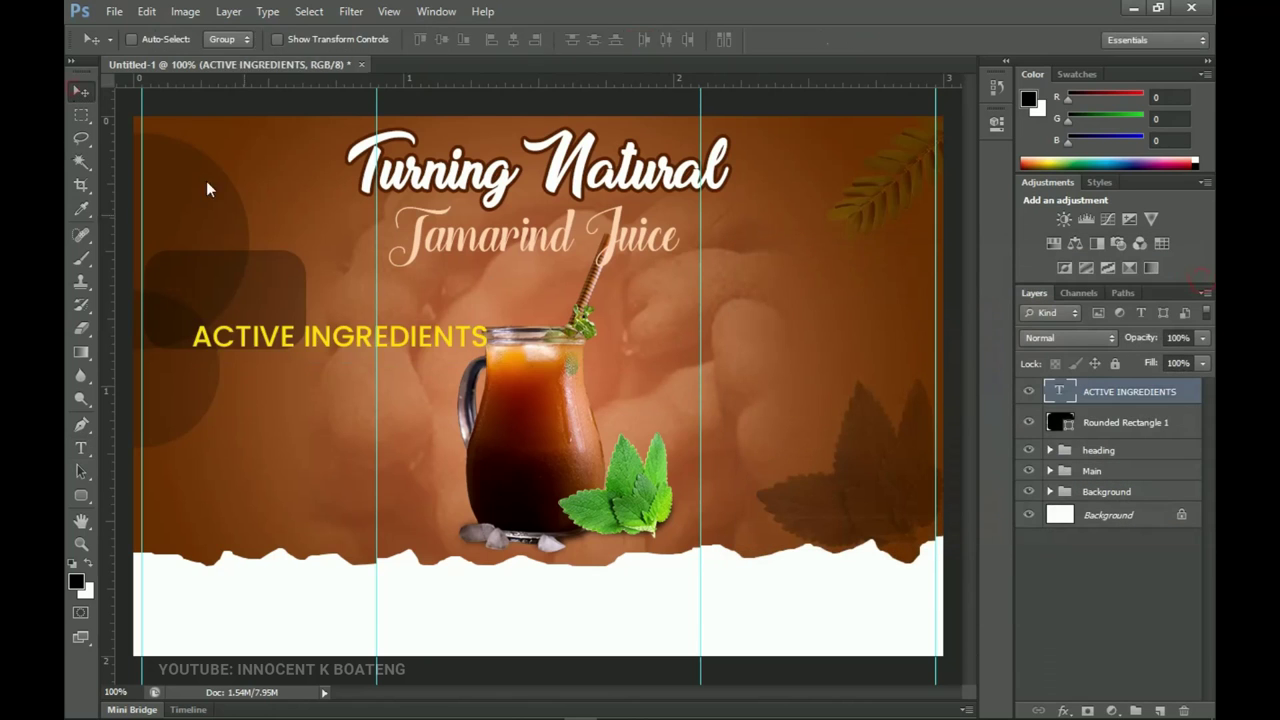
key(ctrl+t)
Shrink the heading to about 40% and place a duplicate just below it.
drag(488, 363, 279, 290)
key(Return)
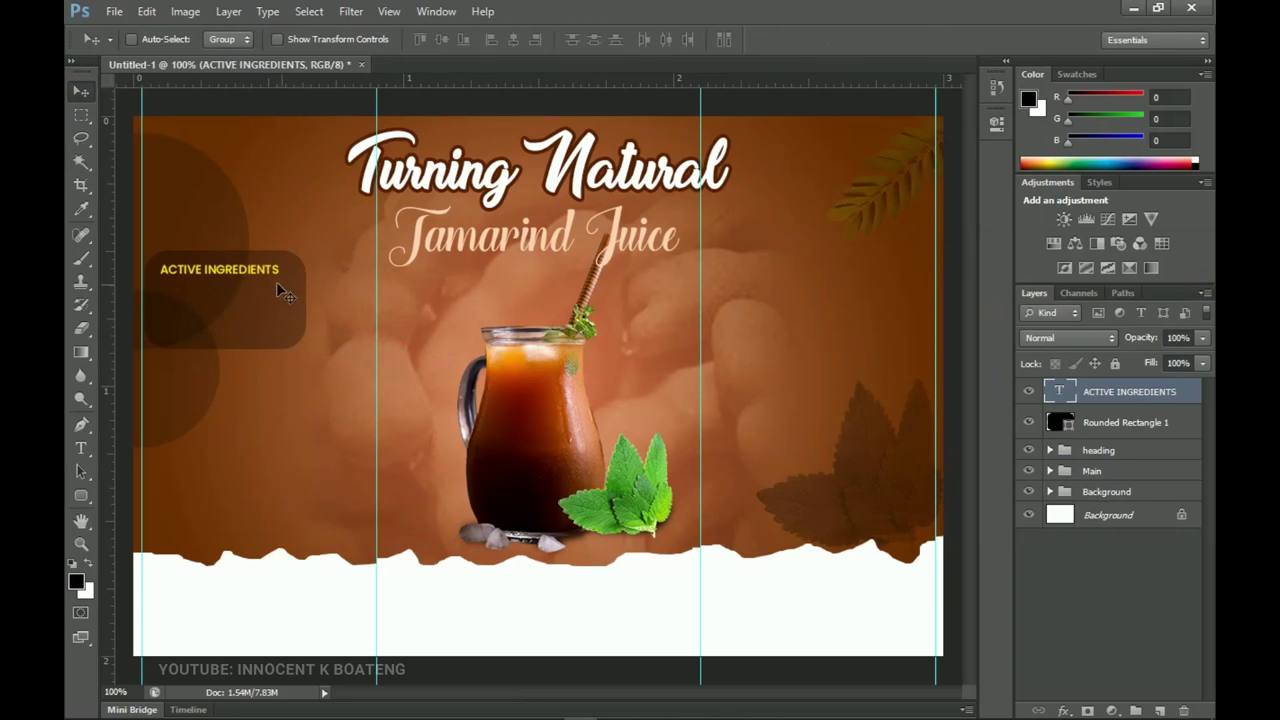
key(ctrl+j)
drag(237, 283, 228, 300)
Replace the copy's text with the left-aligned lines Tamarind, Mint Leaves and Cane Sugar.
mouse_move(740, 708)
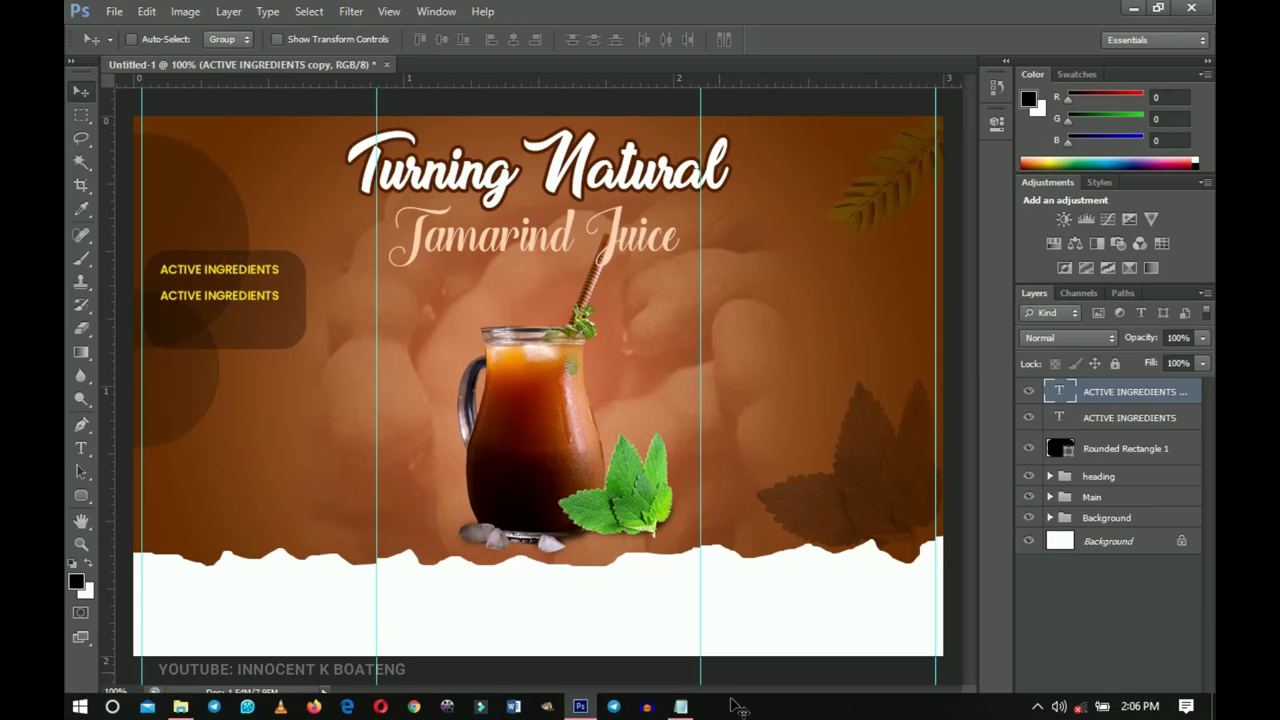
click(680, 708)
drag(806, 358, 733, 326)
key(ctrl+c)
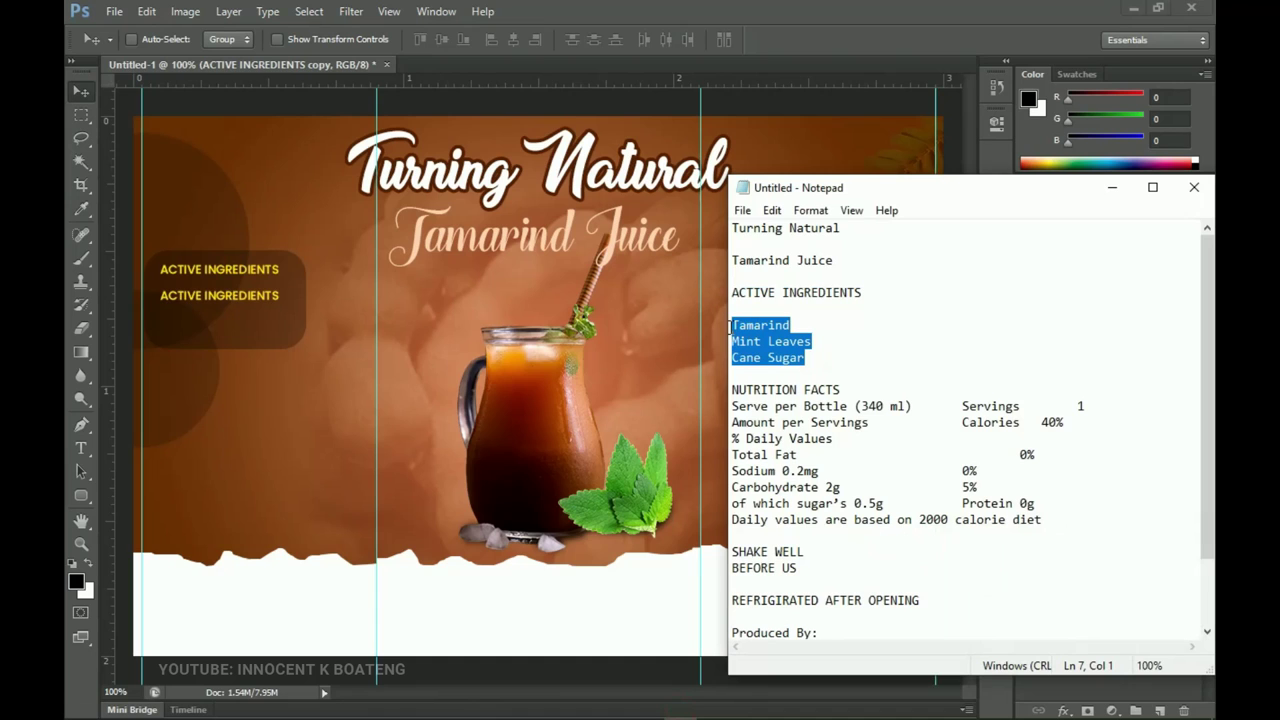
click(681, 324)
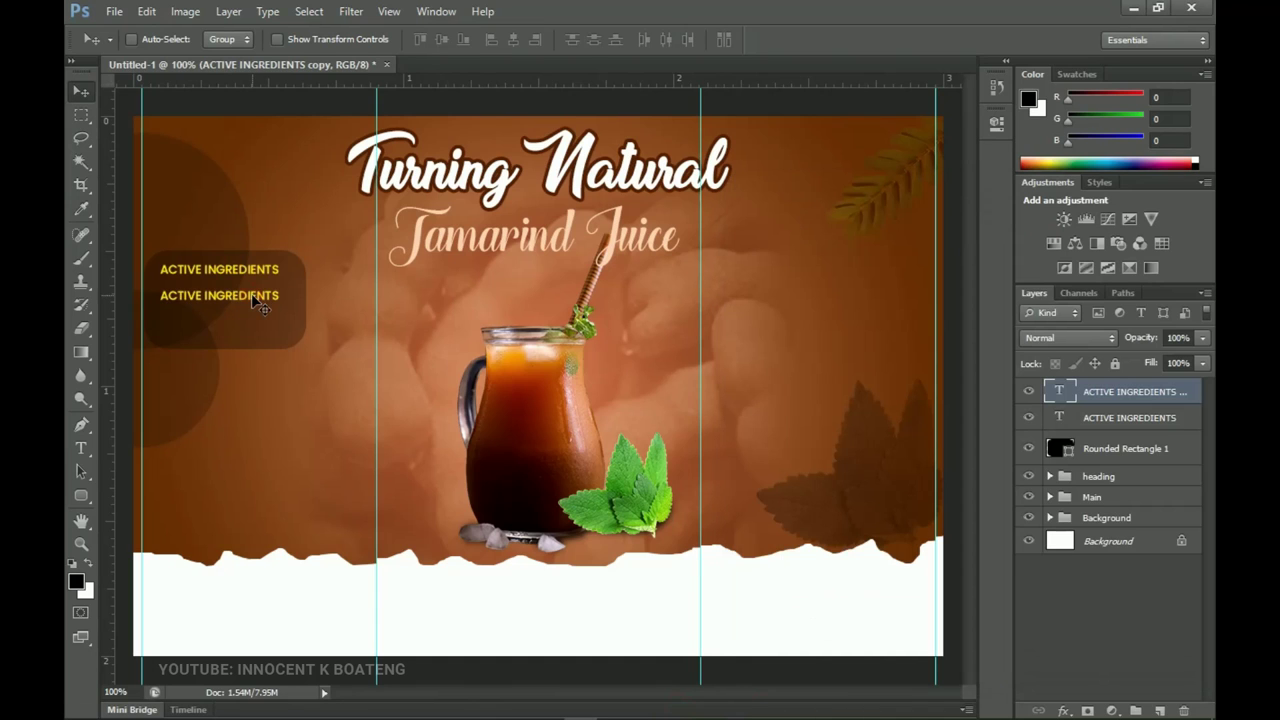
key(t)
click(252, 295)
key(ctrl+a)
key(ctrl+v)
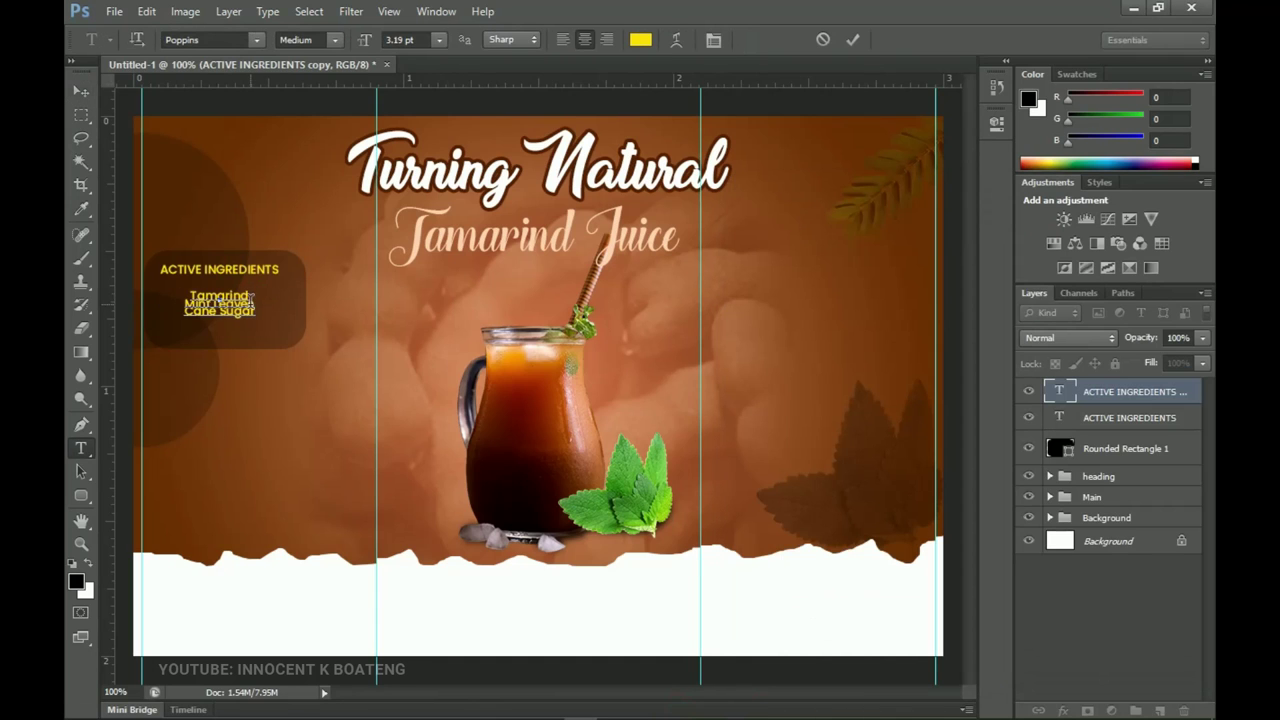
key(ctrl+a)
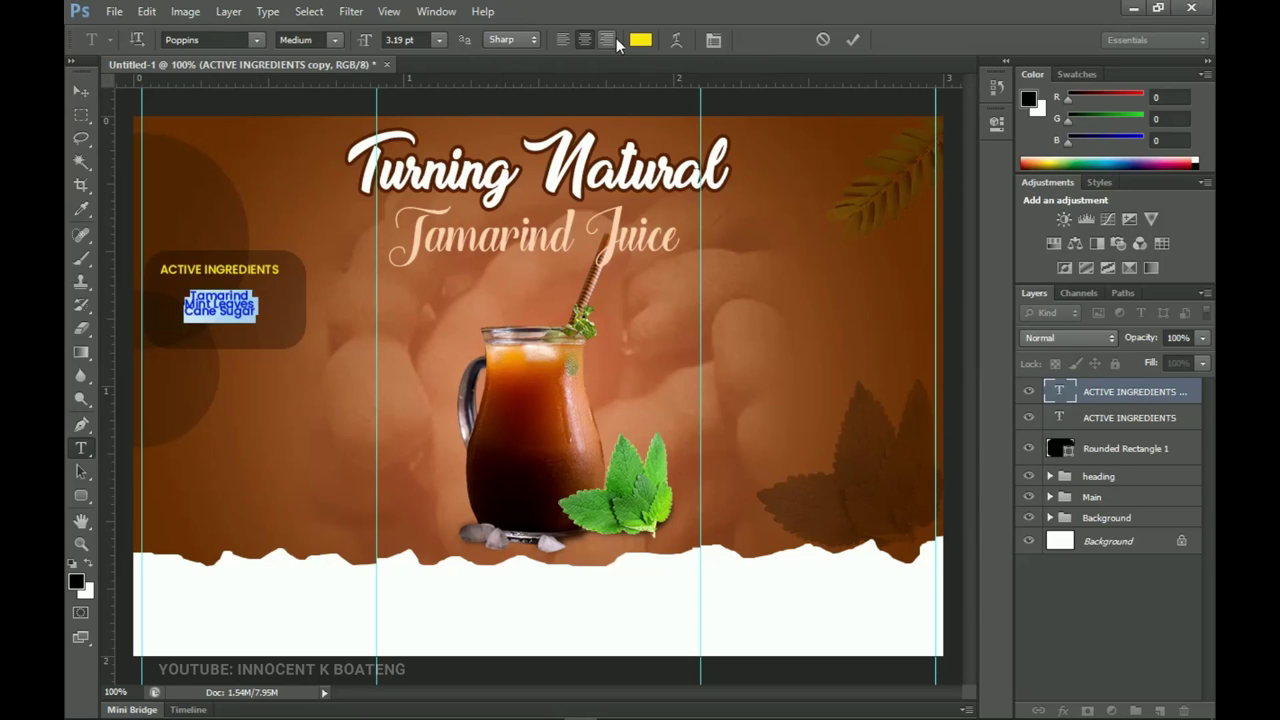
click(564, 41)
click(81, 91)
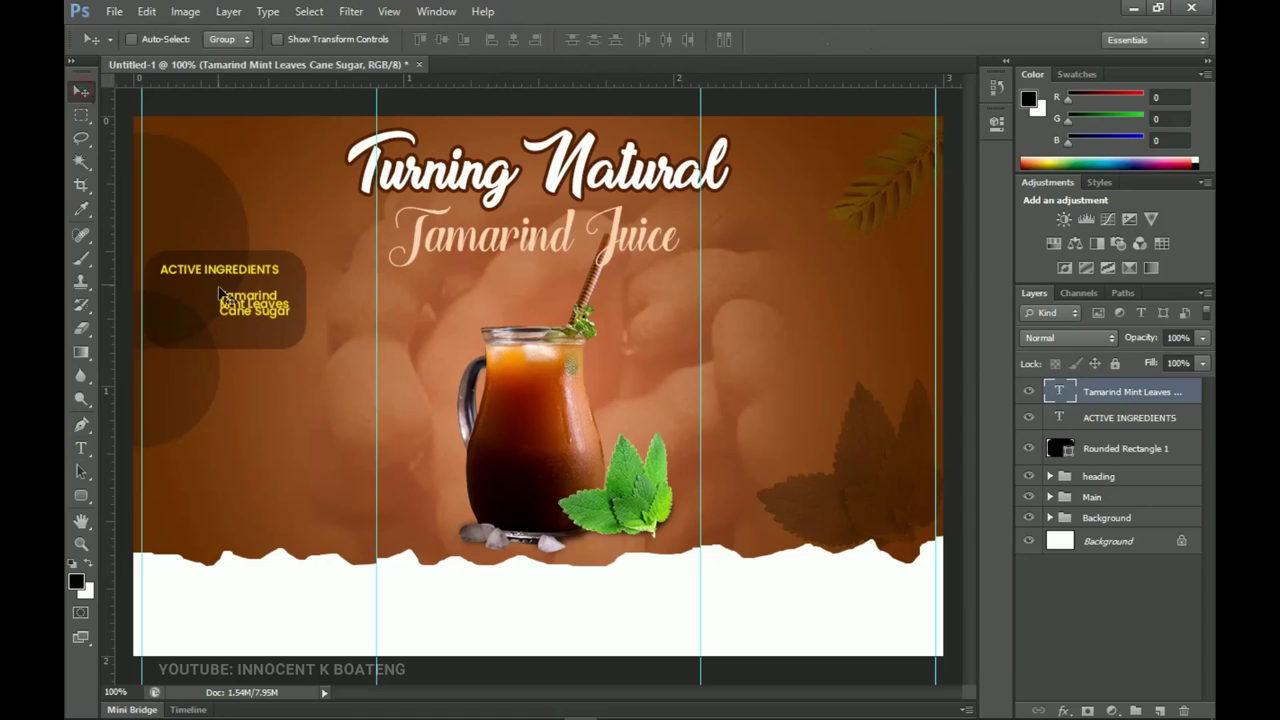
Enlarge the ingredient list to about 130% and set its leading to 5.
key(ctrl+t)
mouse_move(291, 322)
mouse_down()
mouse_move(305, 310)
mouse_move(289, 316)
mouse_up()
key(Return)
double_click(289, 316)
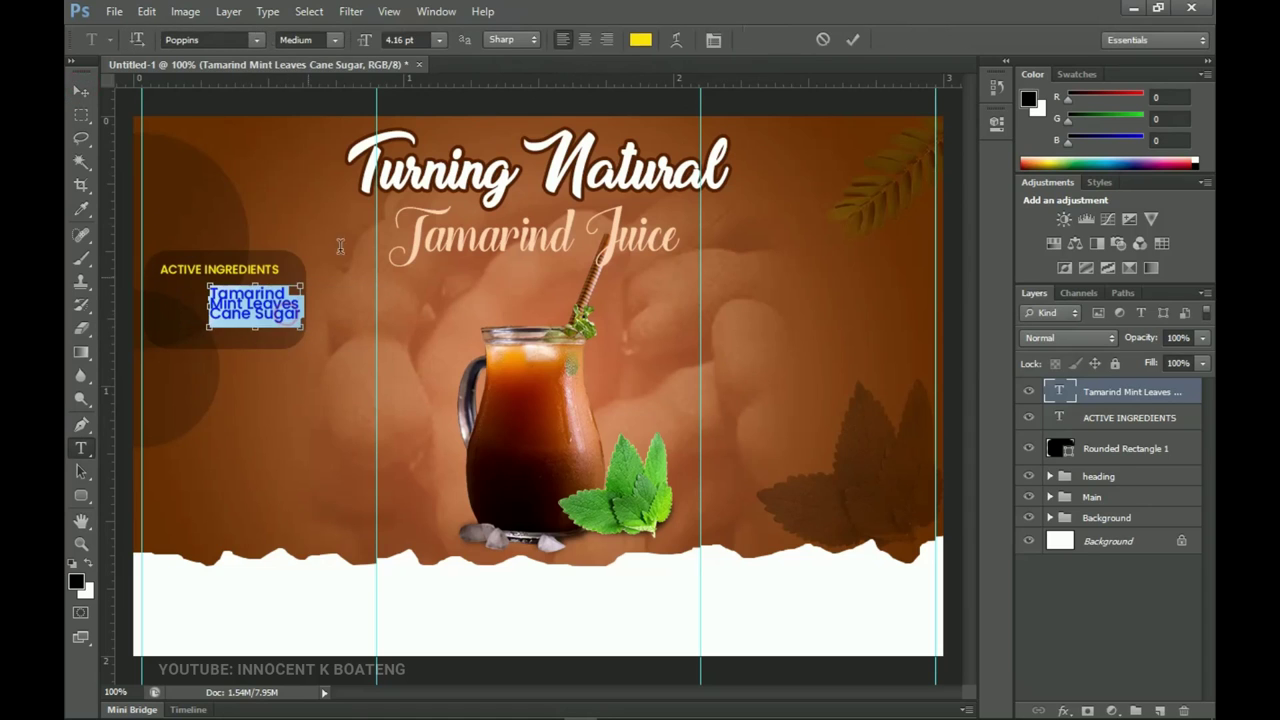
click(713, 40)
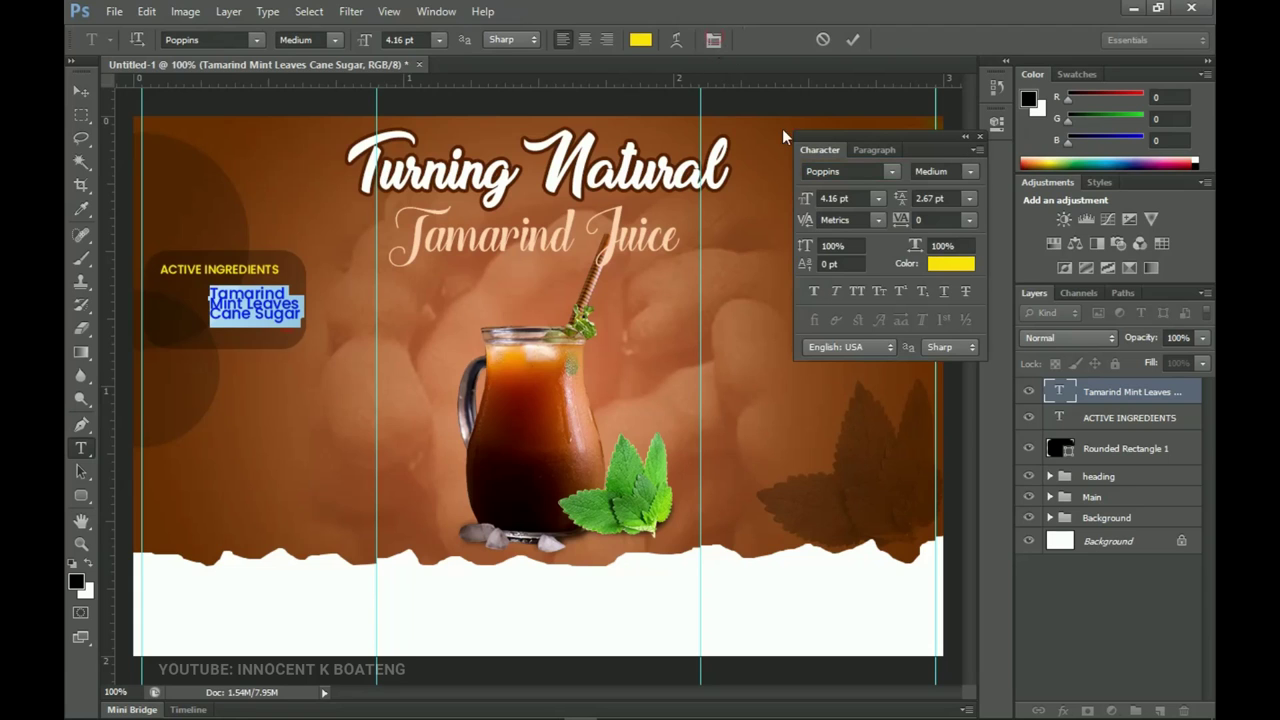
drag(898, 200, 930, 198)
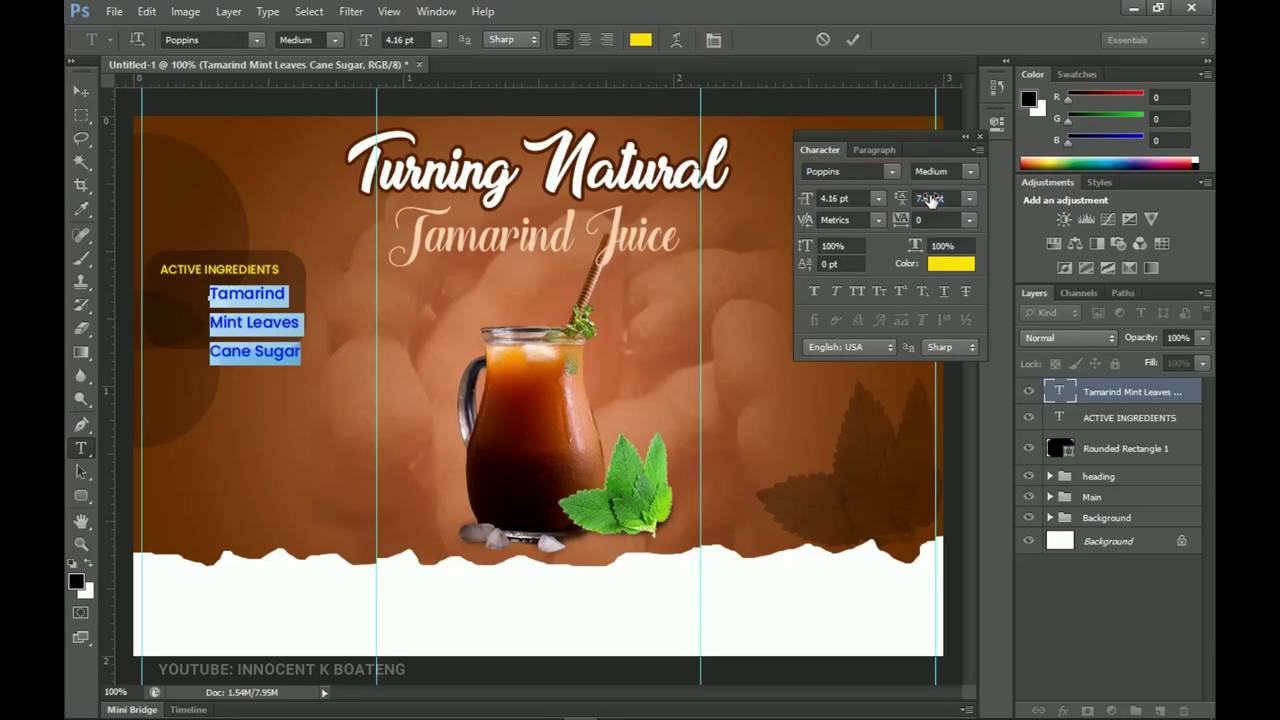
click(947, 196)
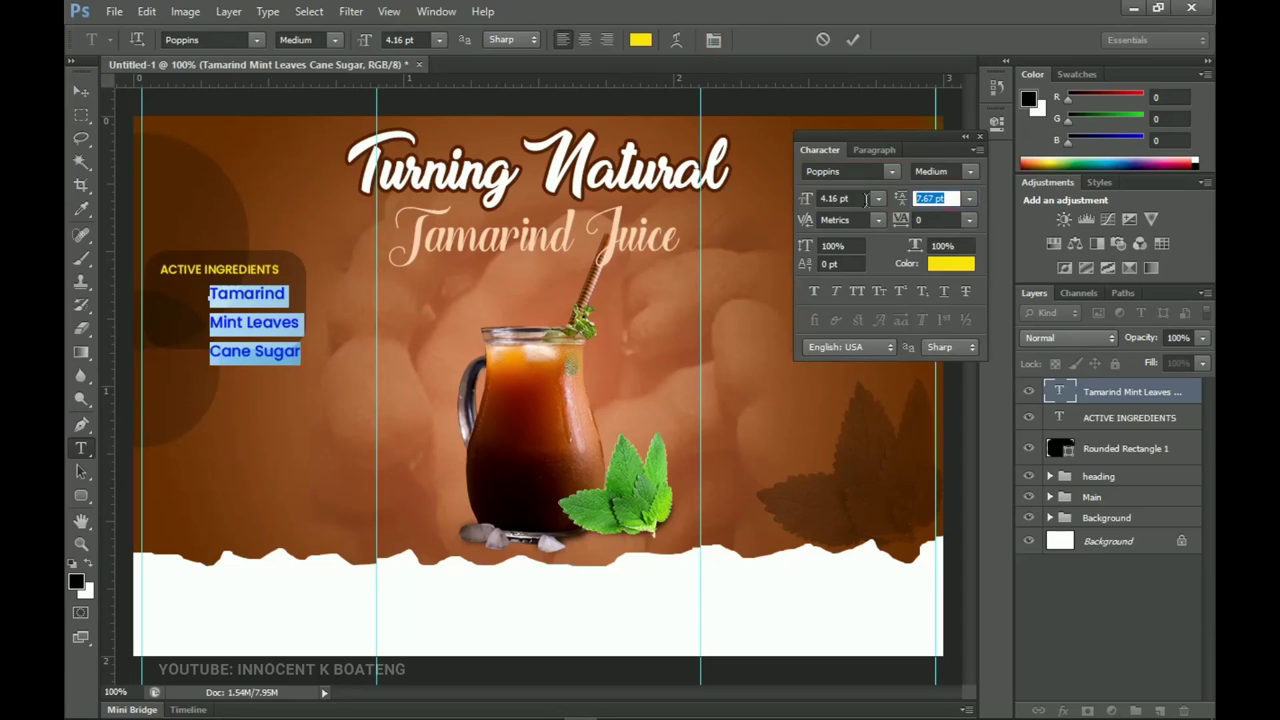
text(5)
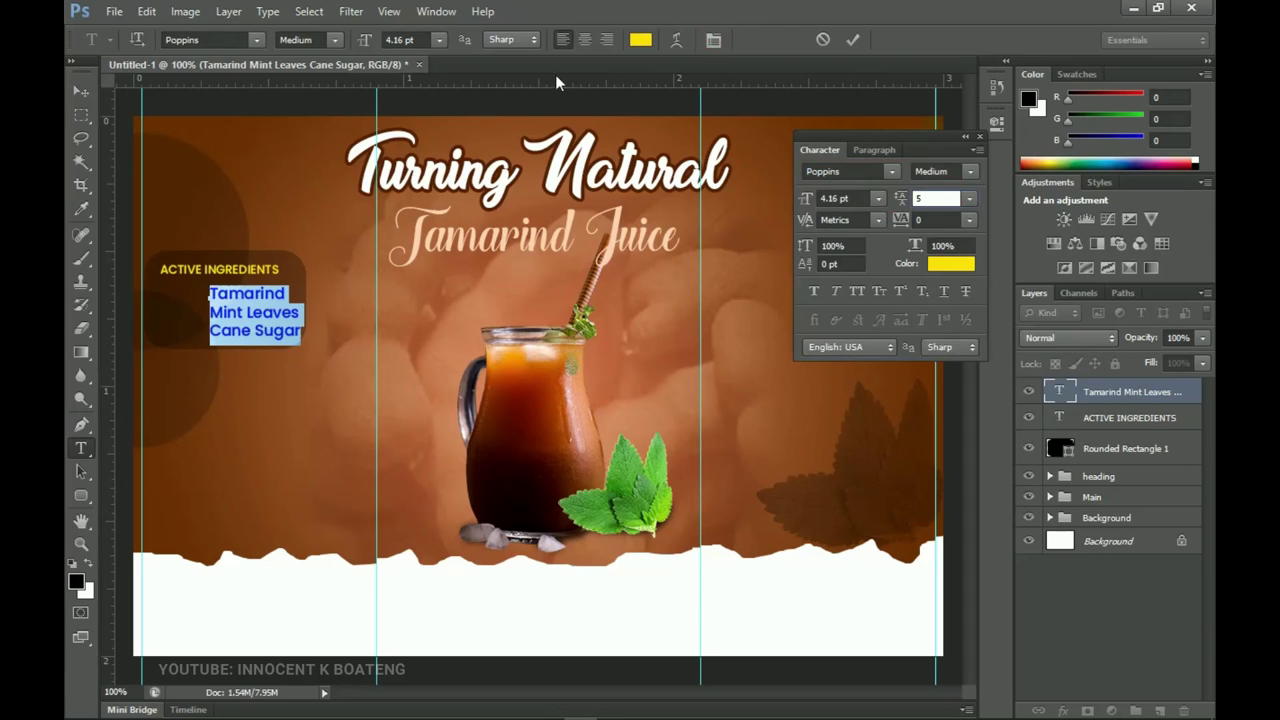
Make the ingredient text white and shift it left and up under the heading.
click(641, 41)
drag(818, 356, 741, 293)
click(1163, 280)
click(81, 91)
drag(327, 330, 277, 326)
key(Up)
key(Up)
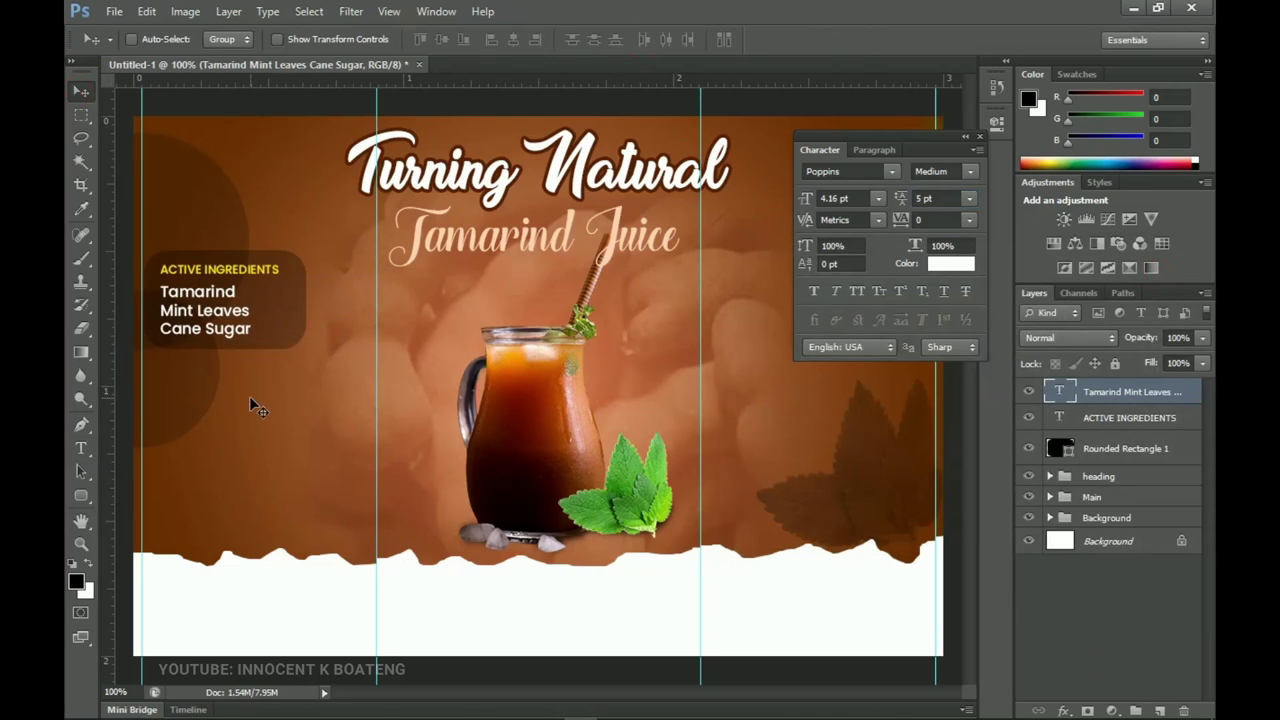
Group the ingredient list, ACTIVE INGREDIENTS heading and rounded box layers as 'Ingredients'.
shift+click(1126, 449)
key(ctrl+g)
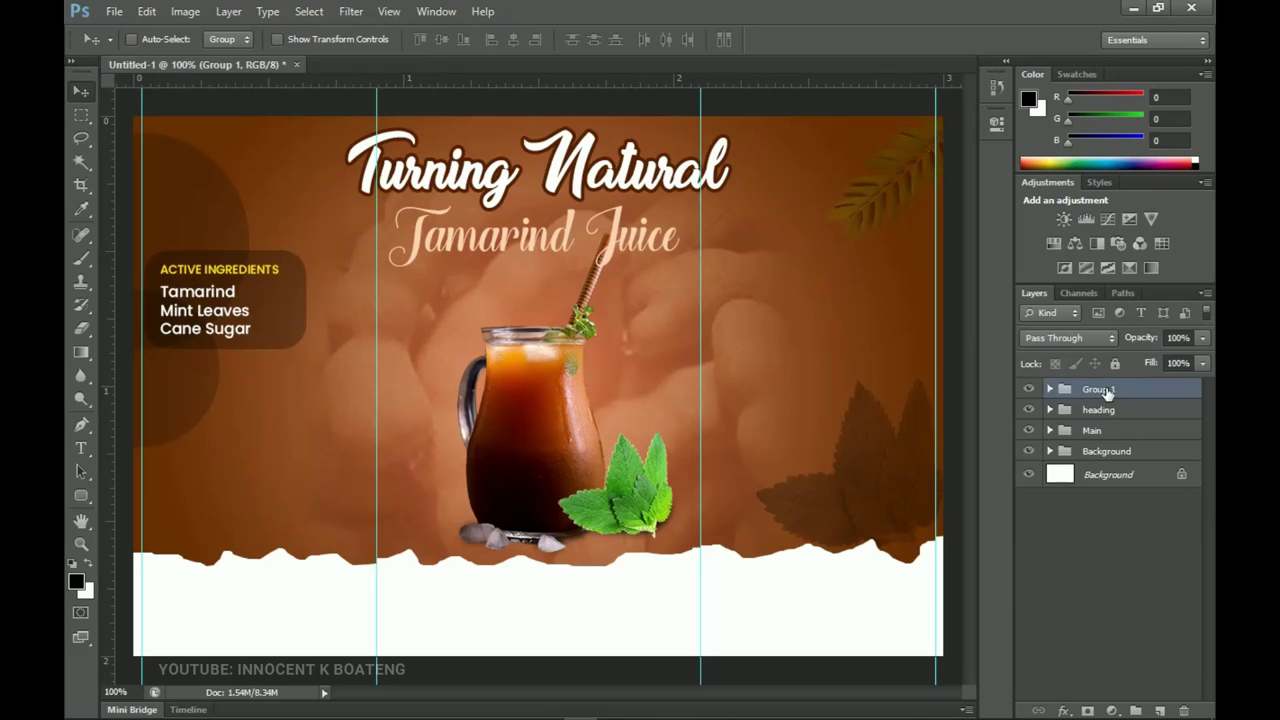
double_click(1107, 391)
text(Ingredients)
key(Return)
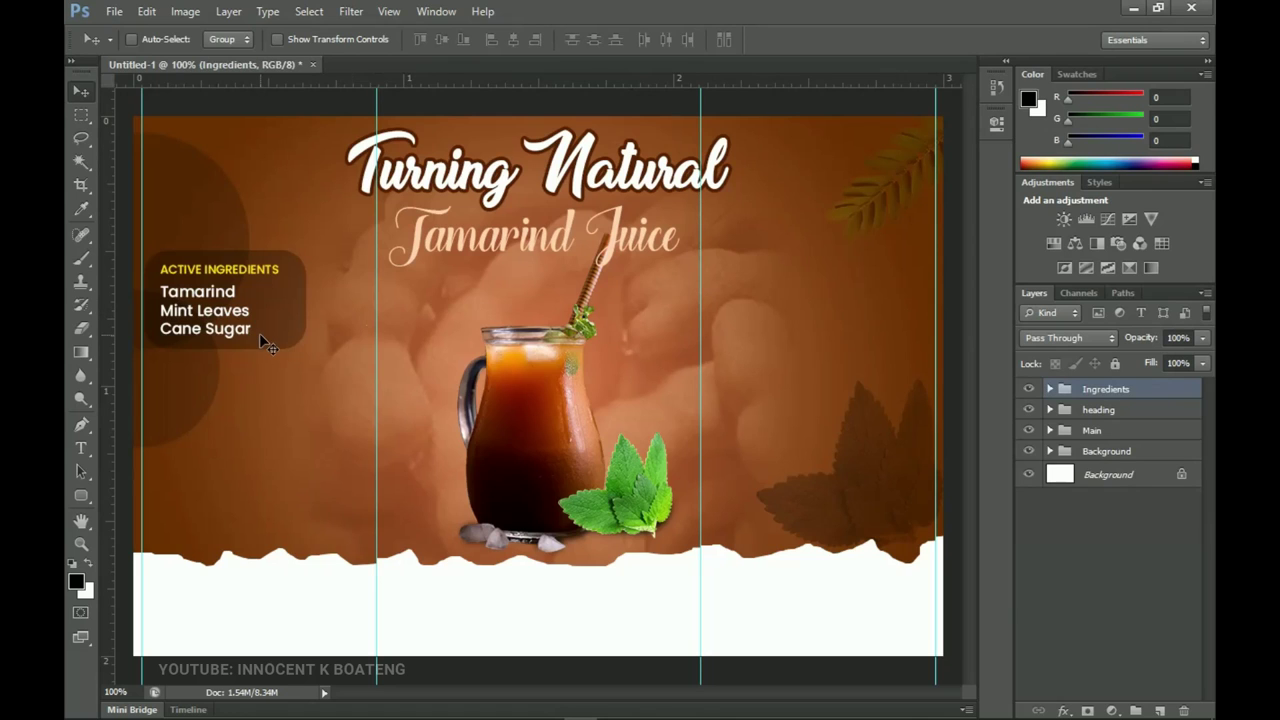
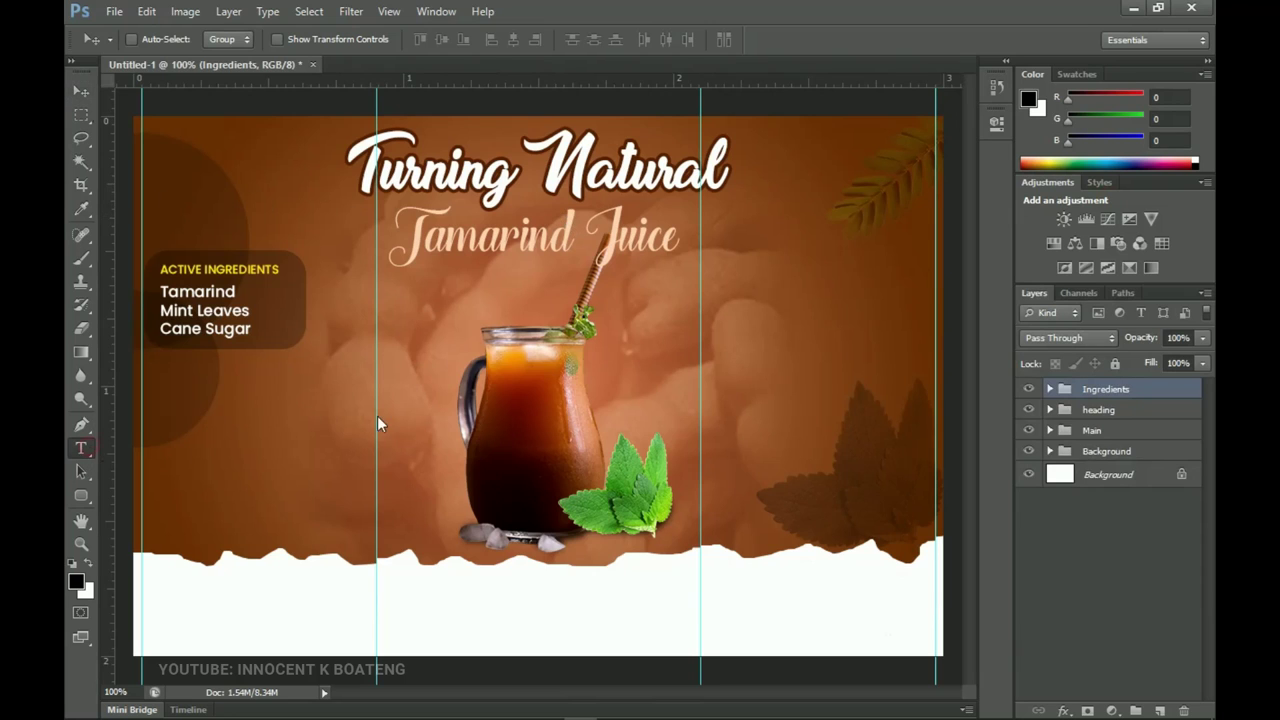
Add a NUTRITION FACTS text layer pasted from the notes.
click(290, 378)
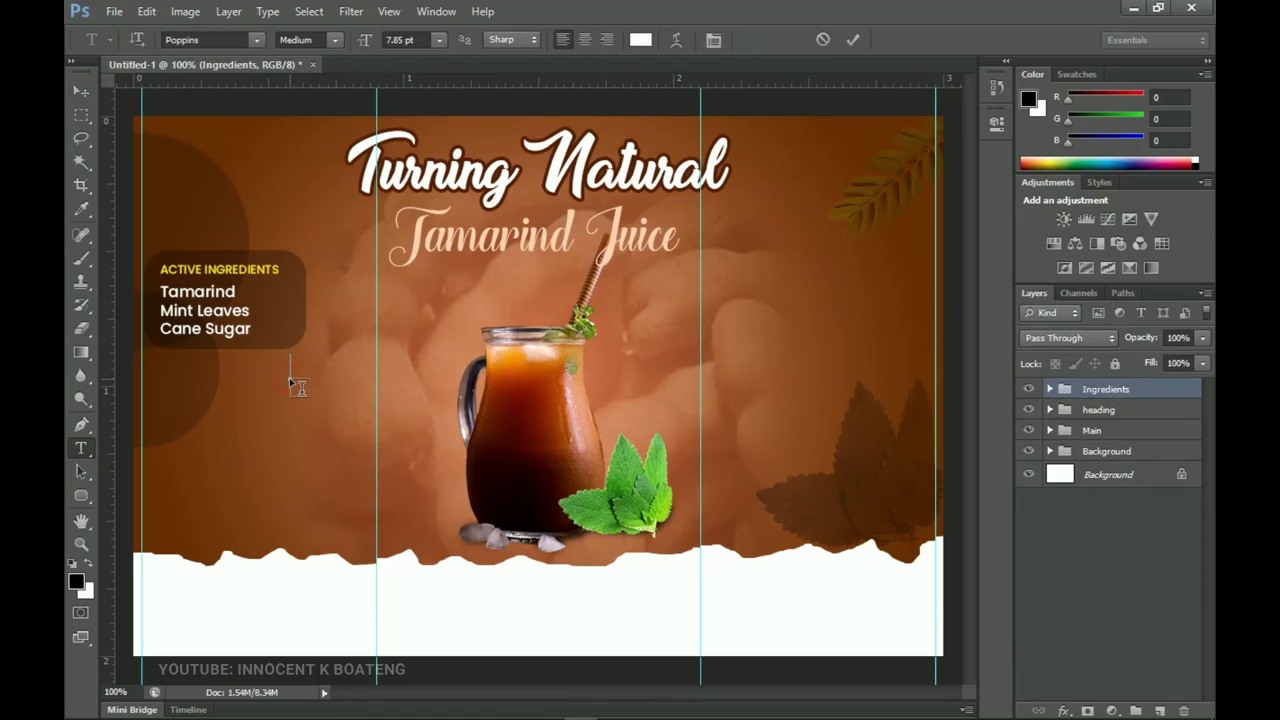
click(684, 707)
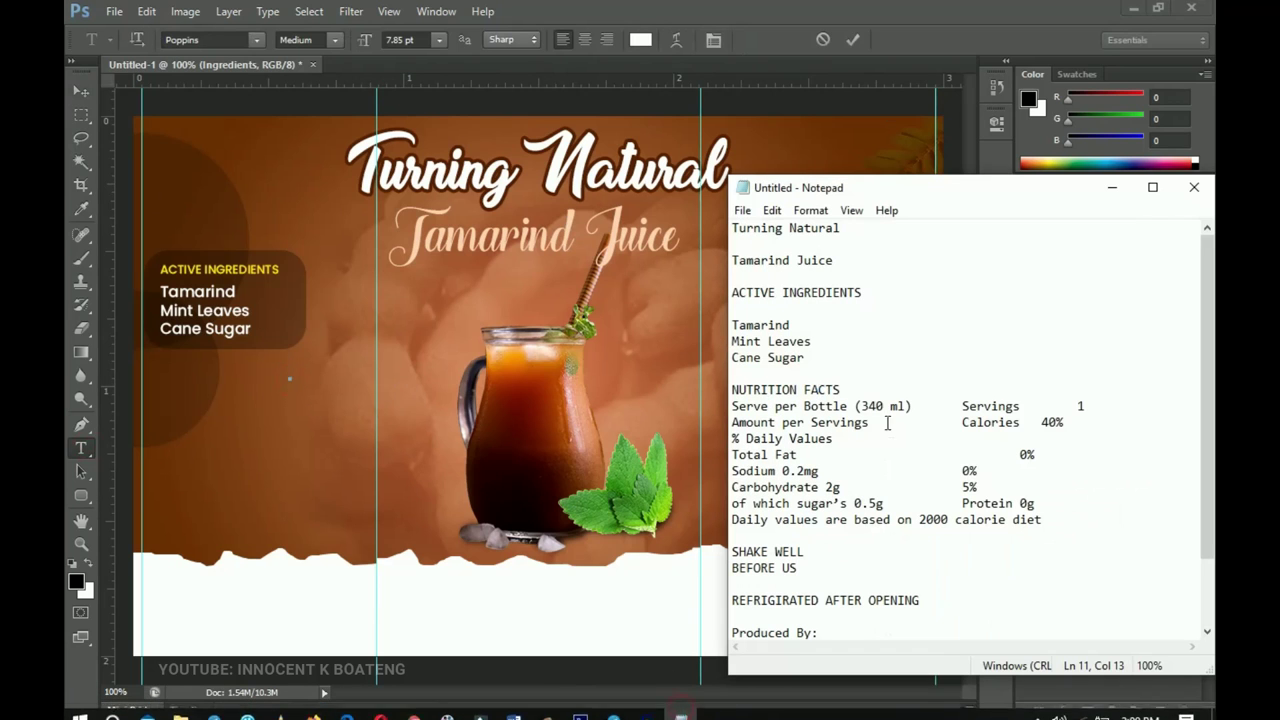
drag(845, 390, 740, 390)
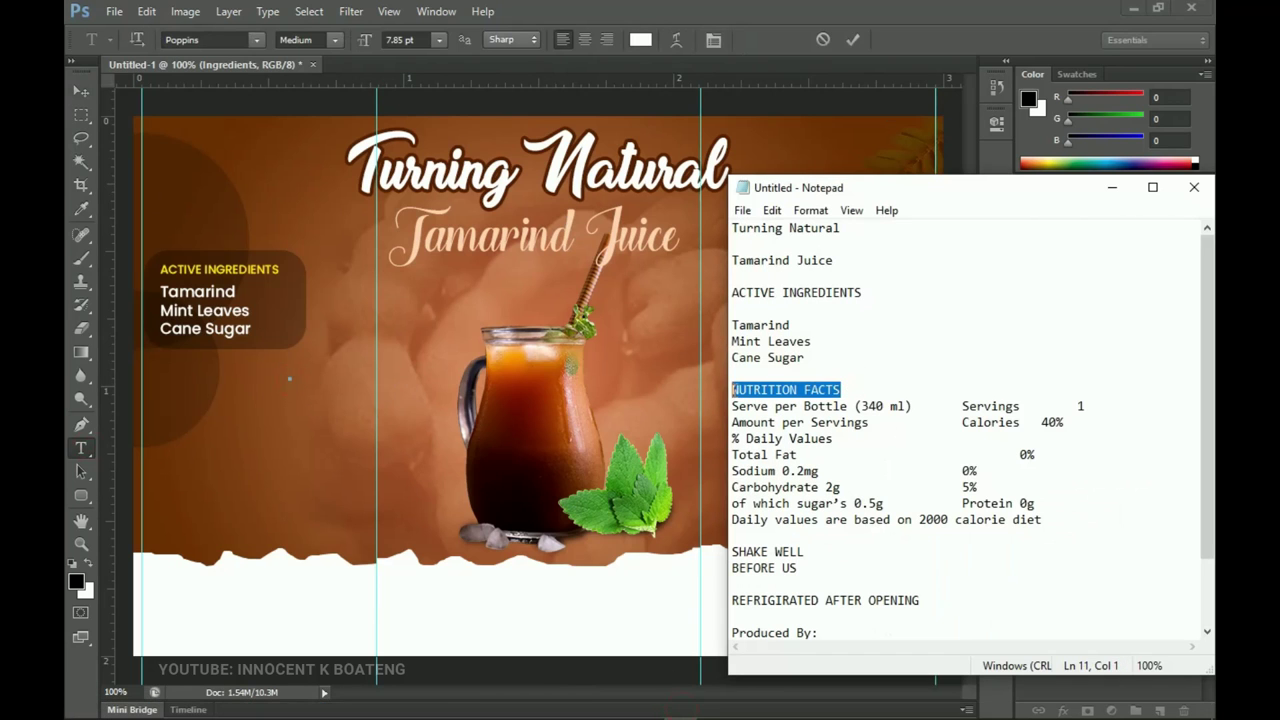
key(ctrl+c)
key(alt+Tab)
key(ctrl+v)
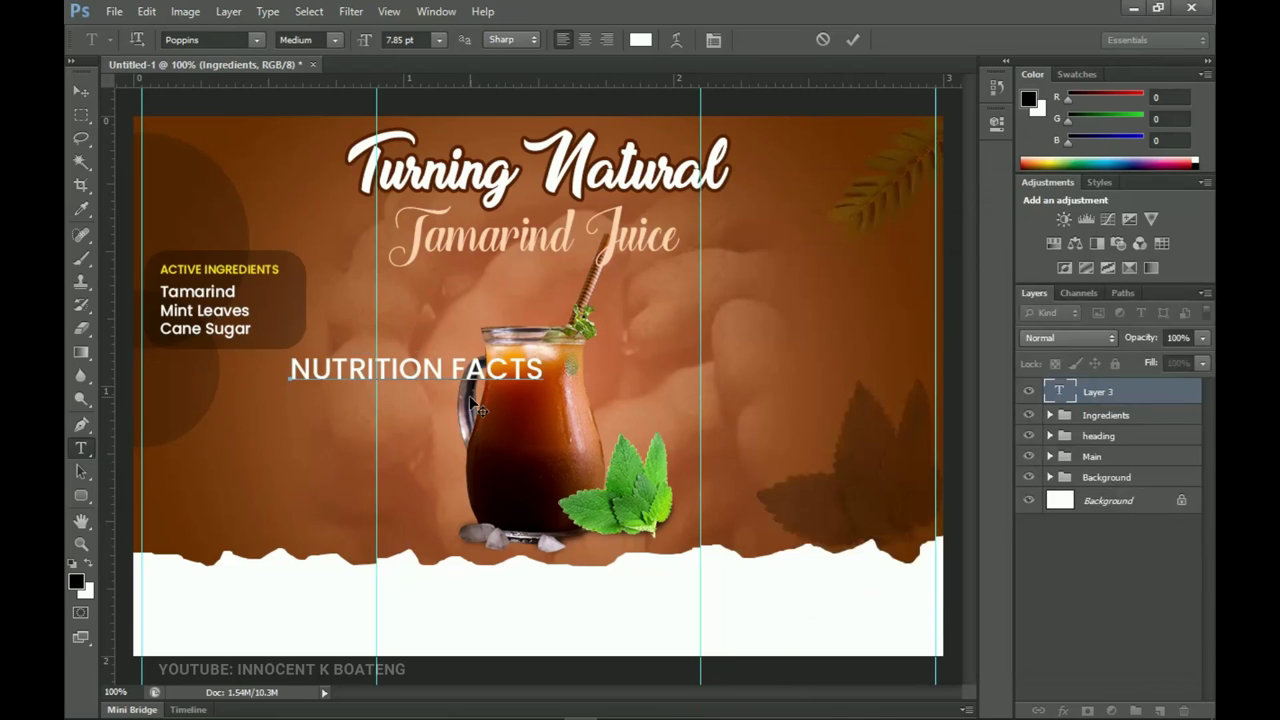
click(81, 90)
Scale the heading to about 52% and move it left under the ingredients panel.
key(ctrl+t)
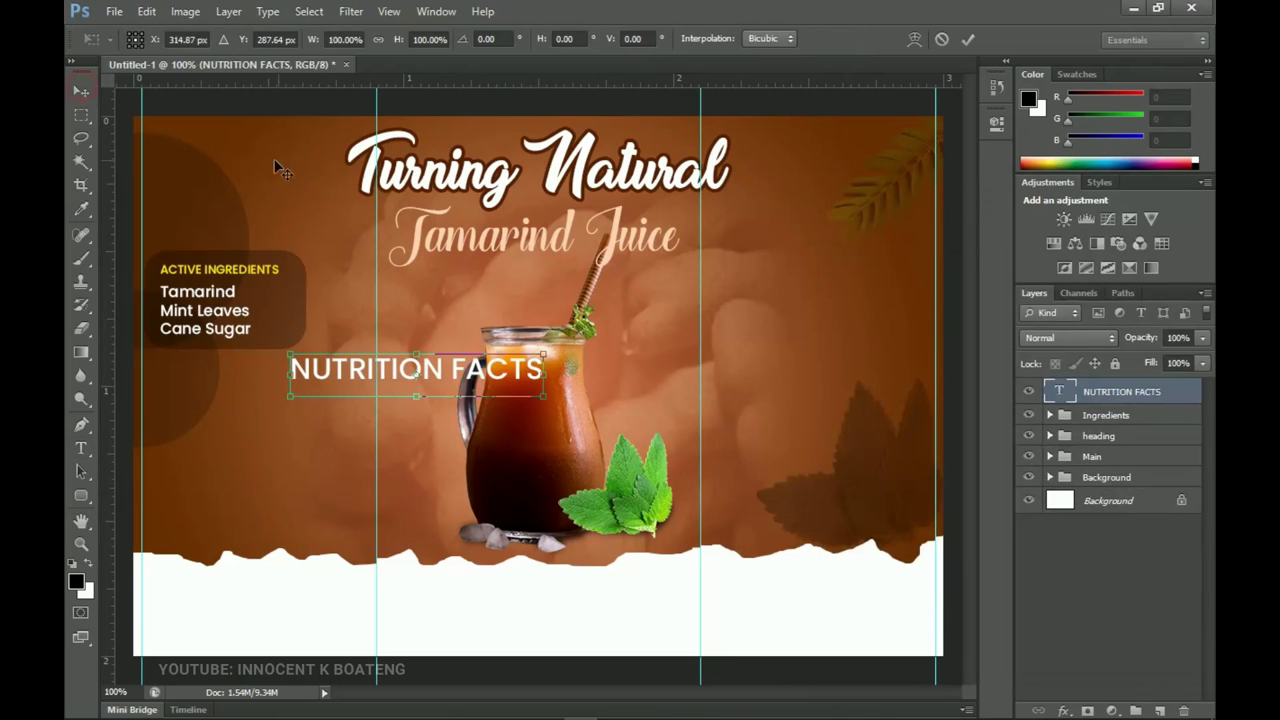
drag(545, 354, 488, 366)
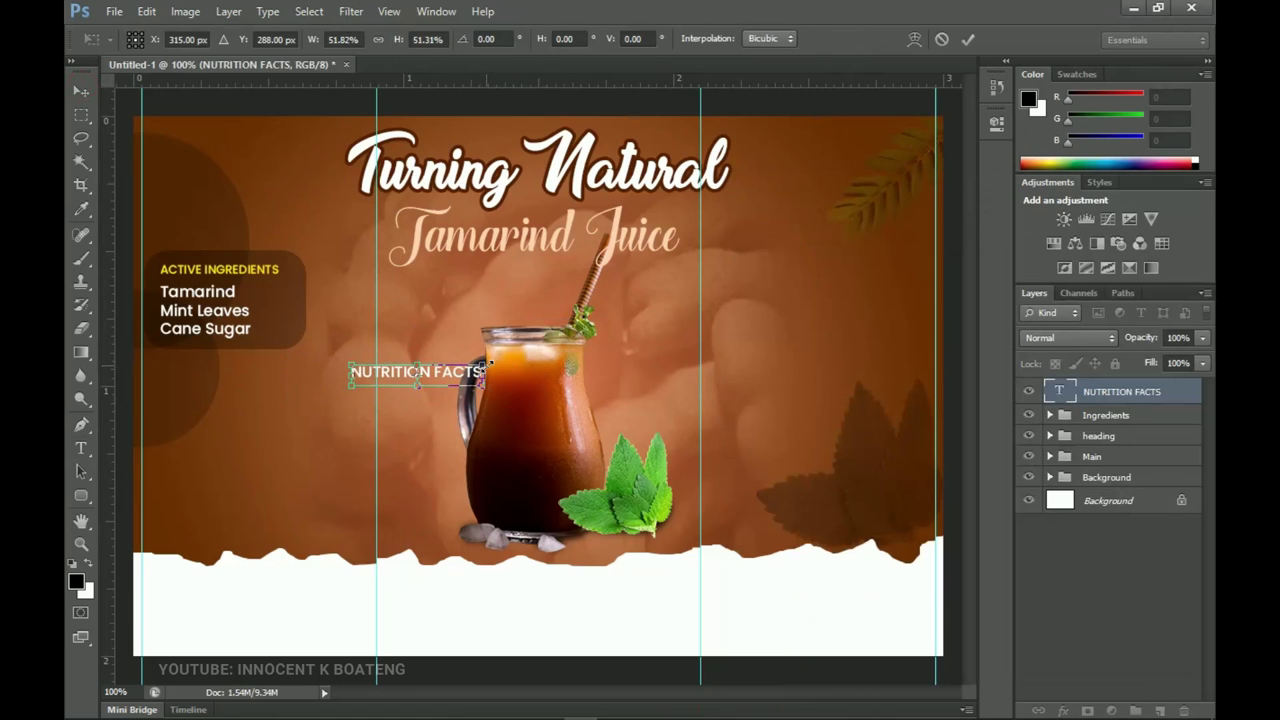
key(Return)
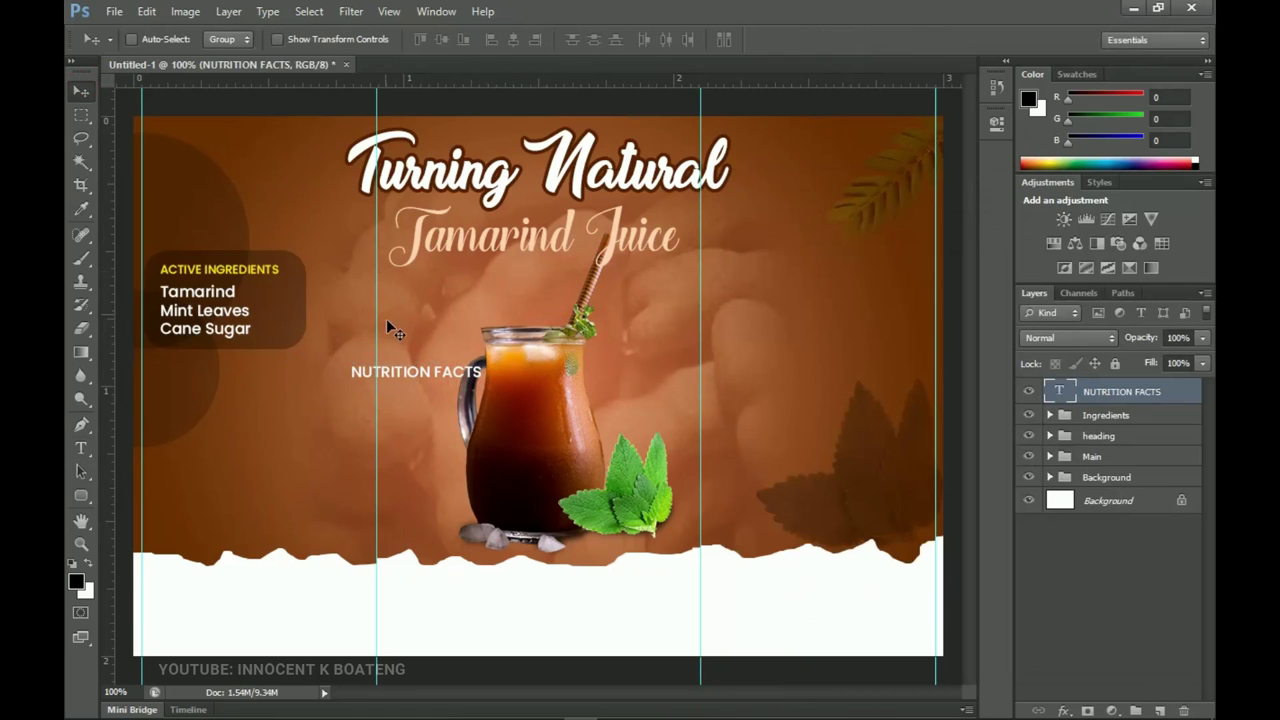
drag(482, 428, 368, 427)
key(Right)
key(Right)
key(Right)
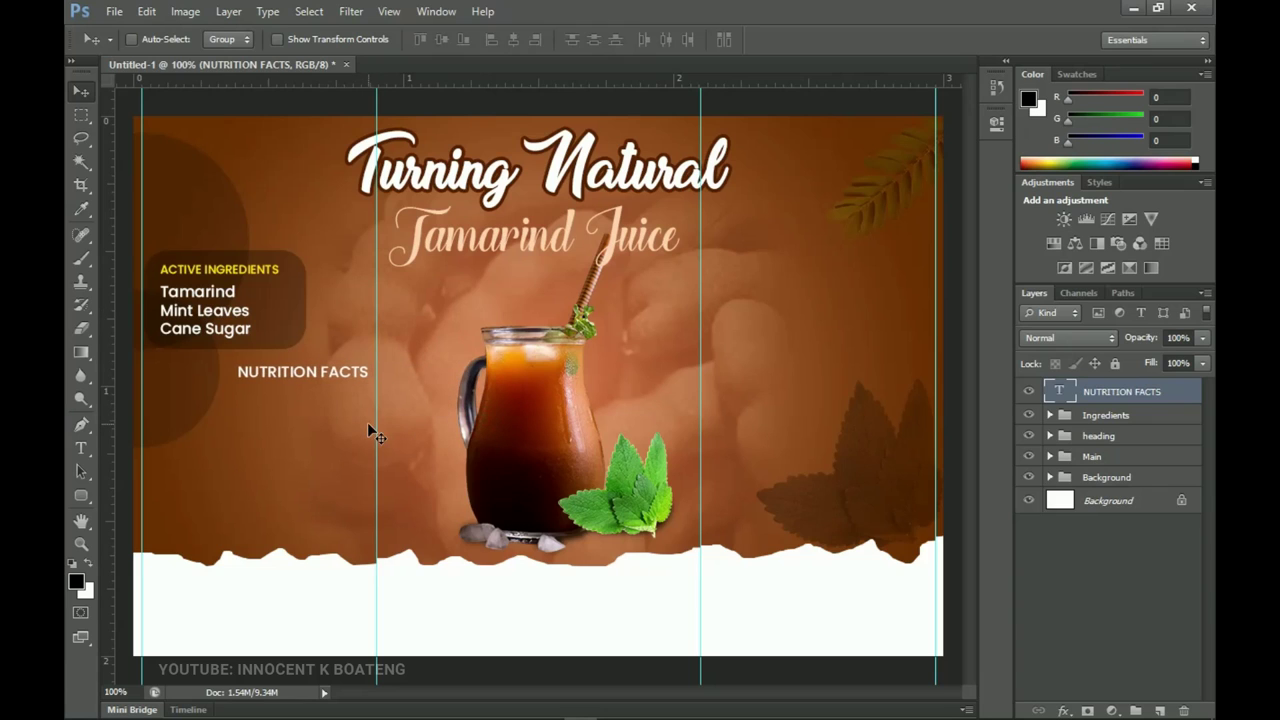
Draw a thin white rectangle bar under the NUTRITION FACTS heading.
click(82, 500)
click(160, 492)
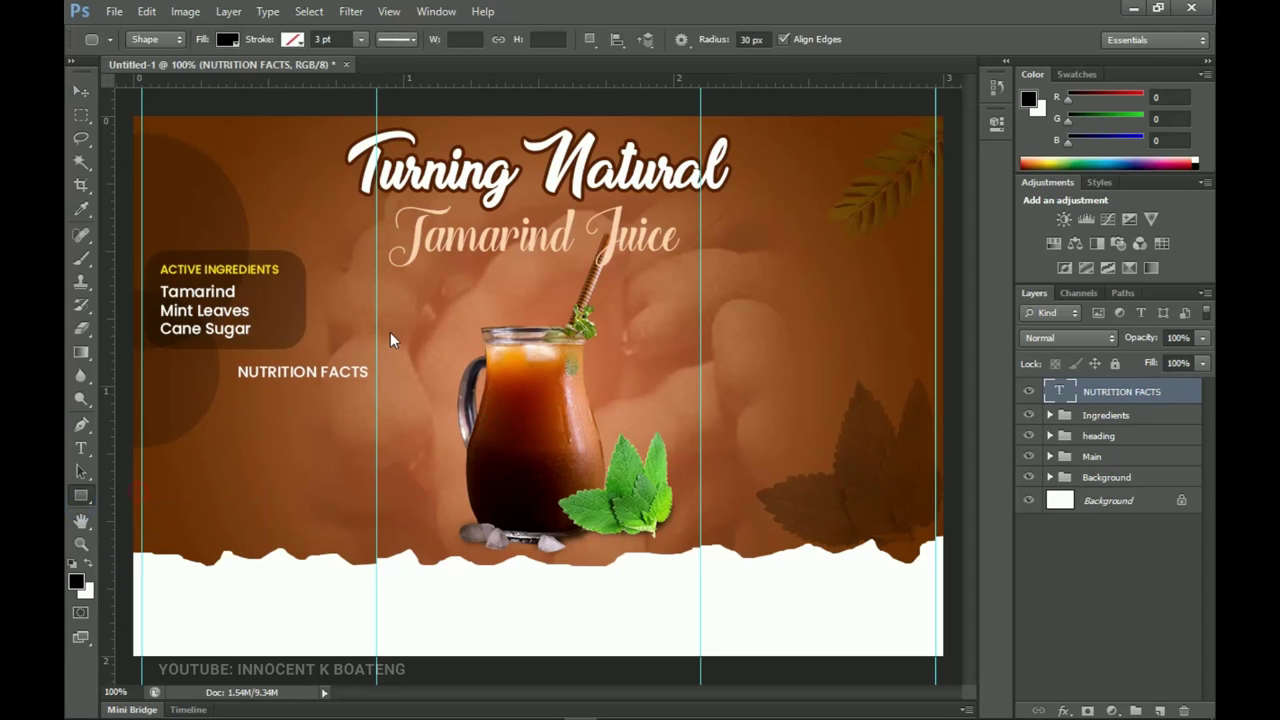
drag(239, 381, 369, 390)
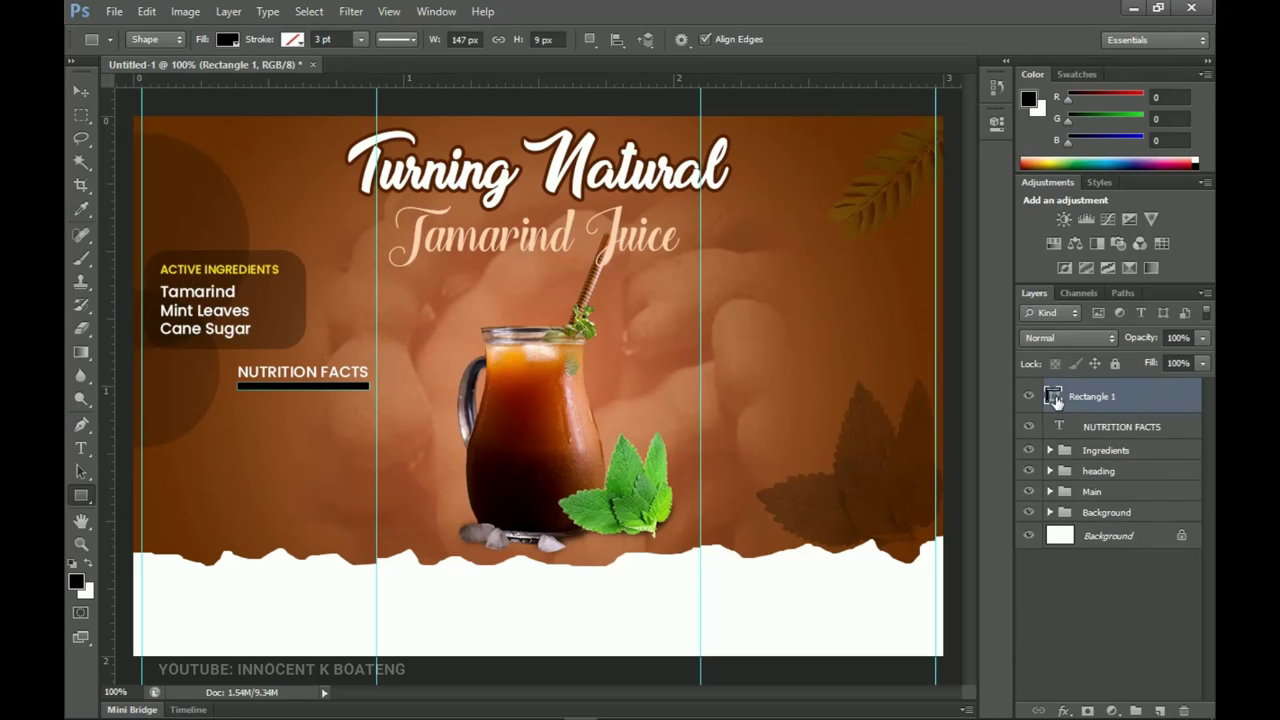
double_click(1055, 400)
click(622, 185)
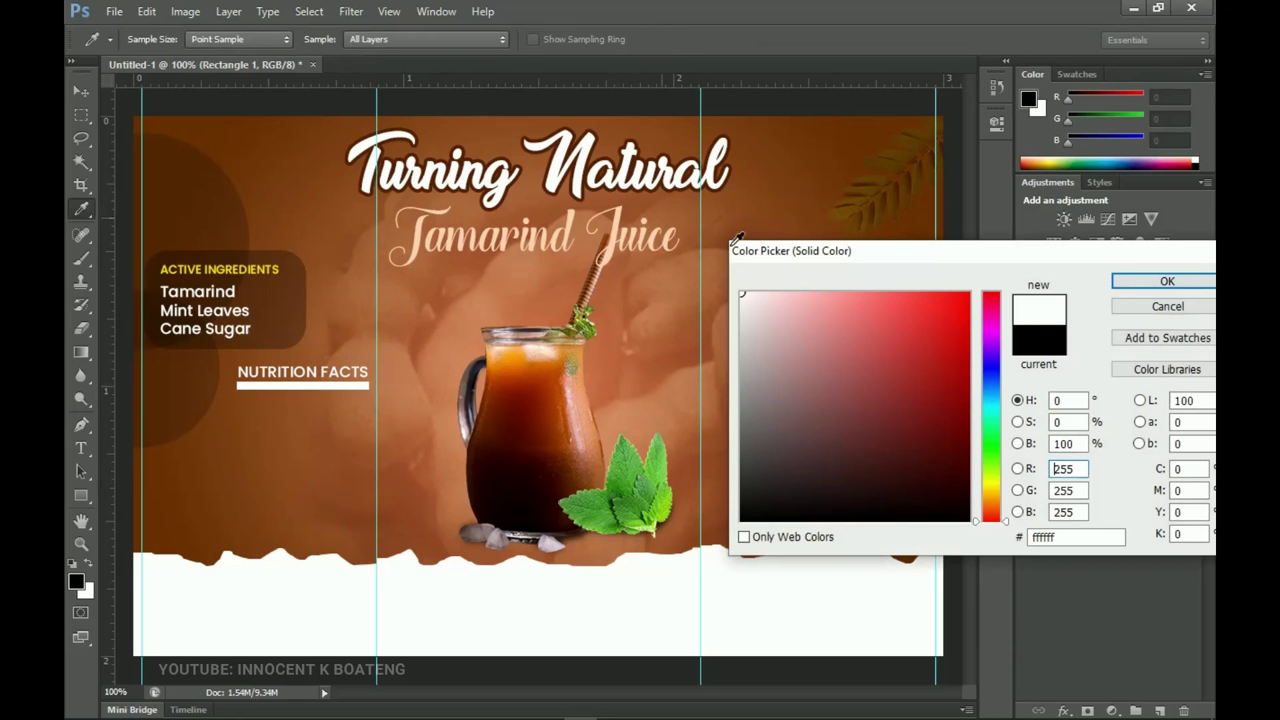
click(1166, 282)
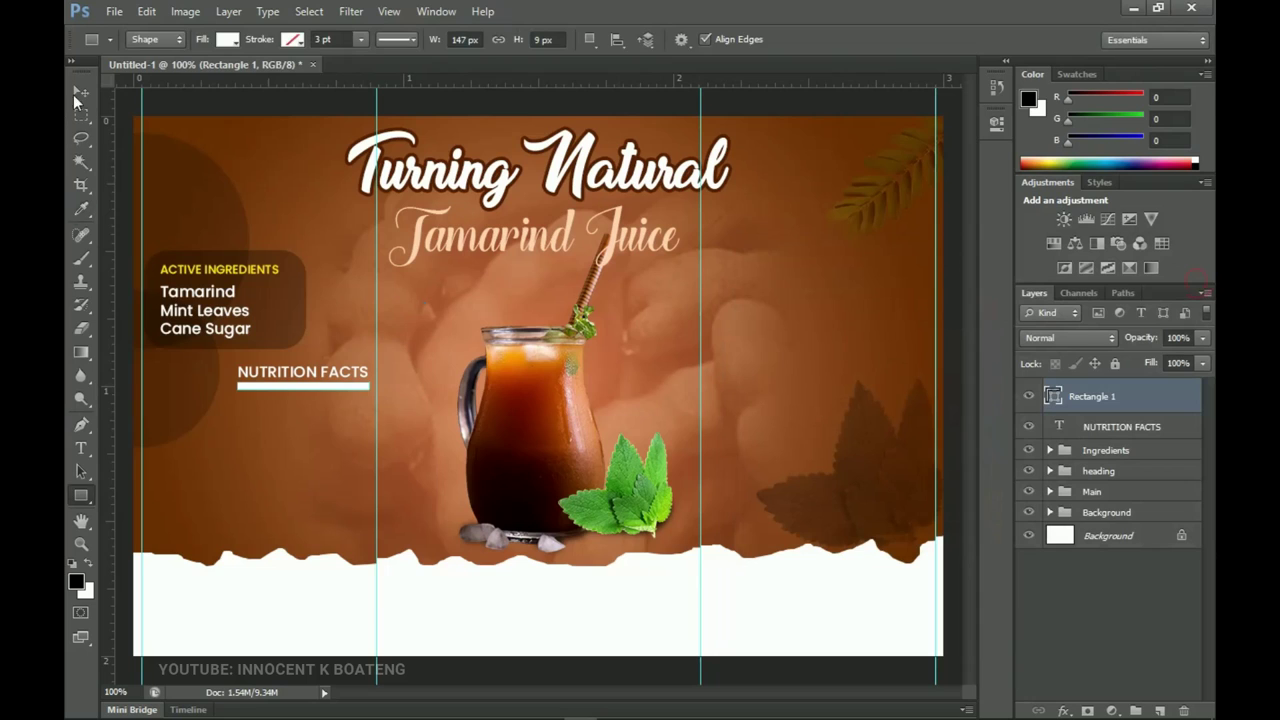
Duplicate the white bar and place the copy just below it.
click(77, 93)
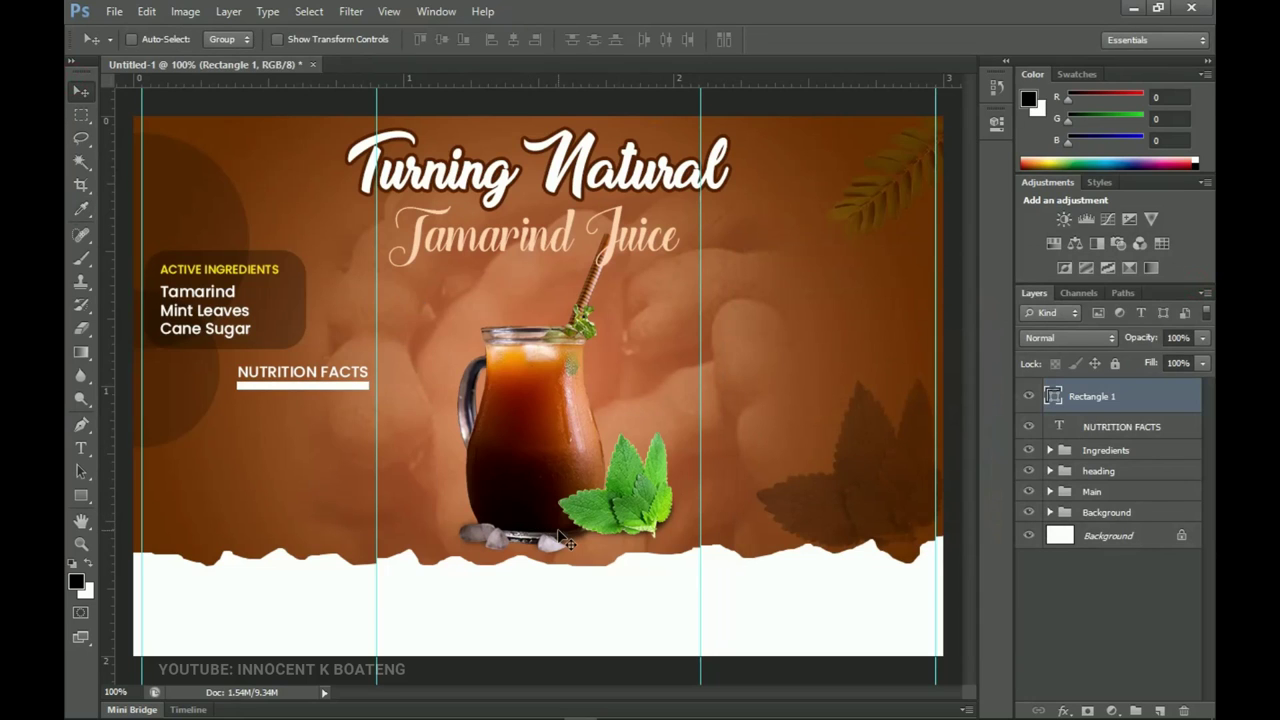
key(ctrl+j)
drag(334, 395, 321, 419)
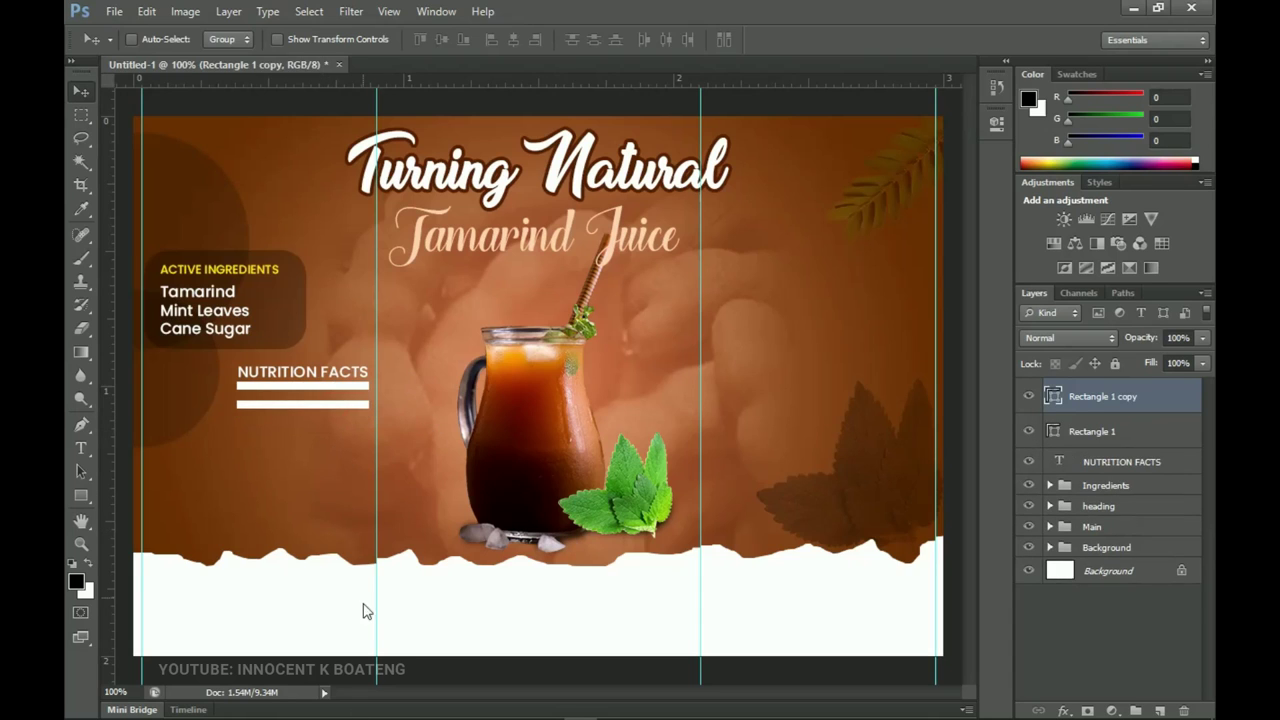
Stretch the copied bar into a large box, fill it black and set 40% opacity.
key(ctrl+t)
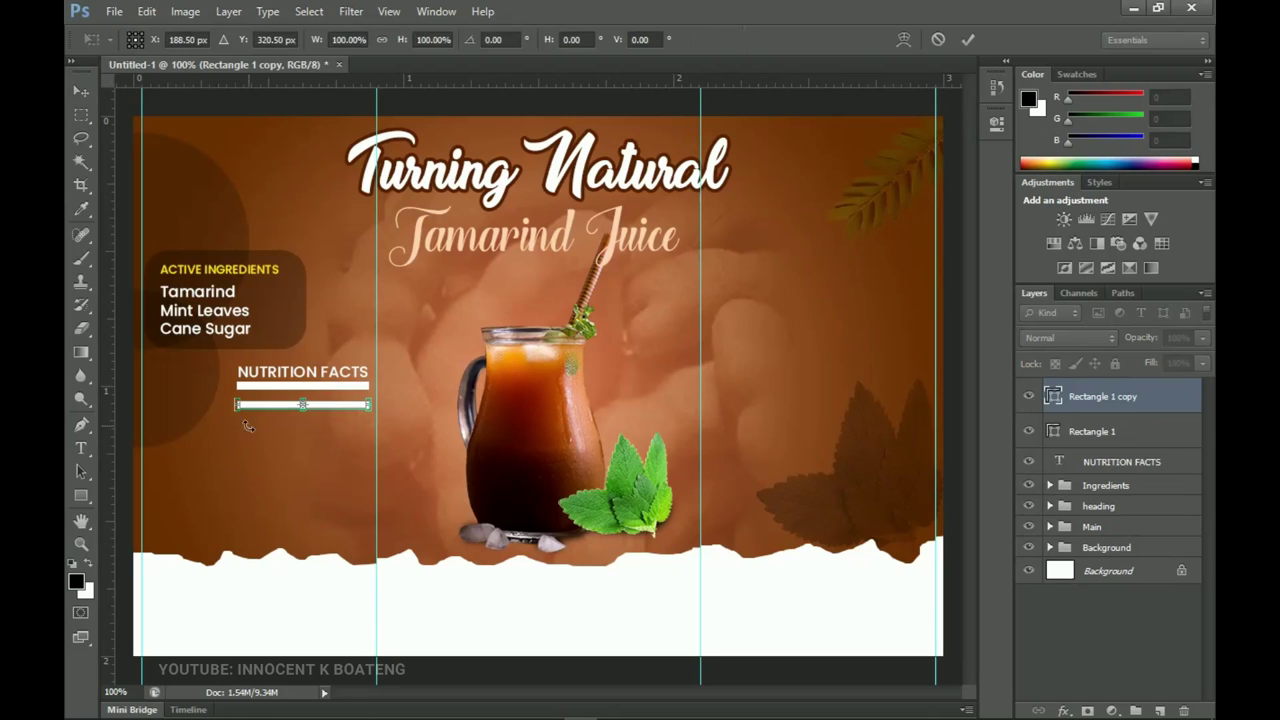
drag(237, 405, 160, 525)
key(Return)
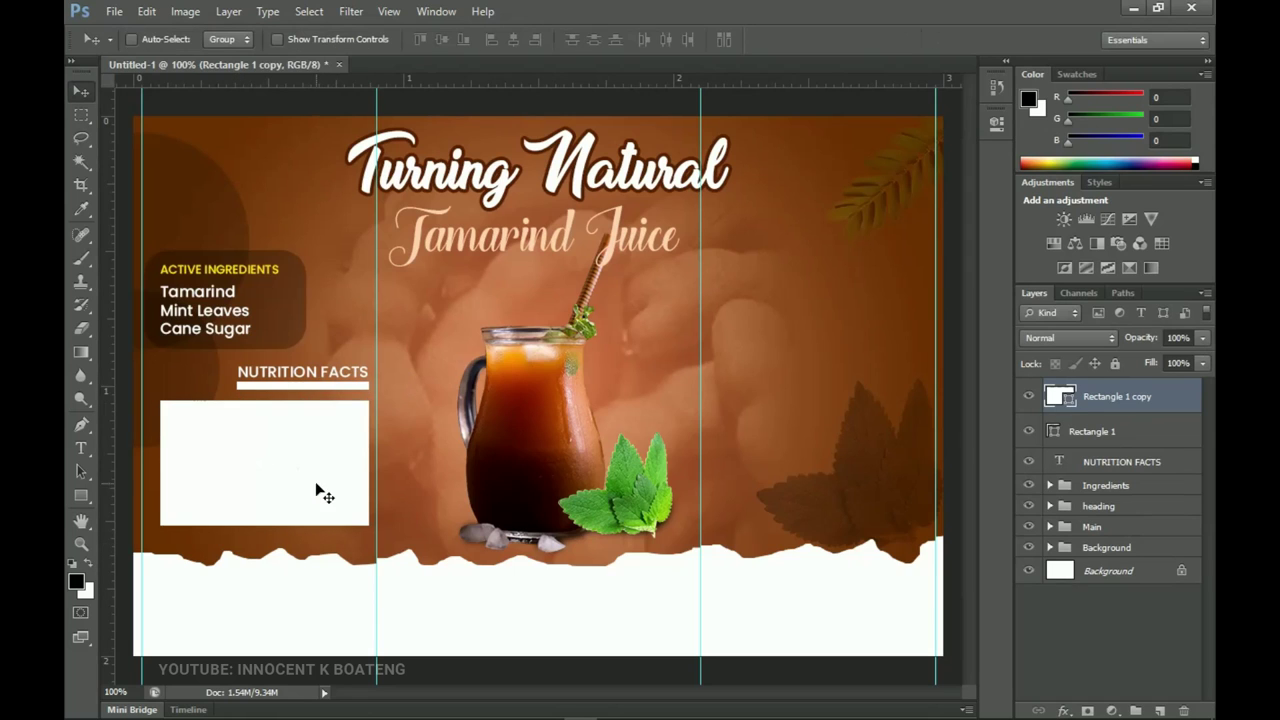
double_click(1068, 400)
drag(814, 500, 680, 545)
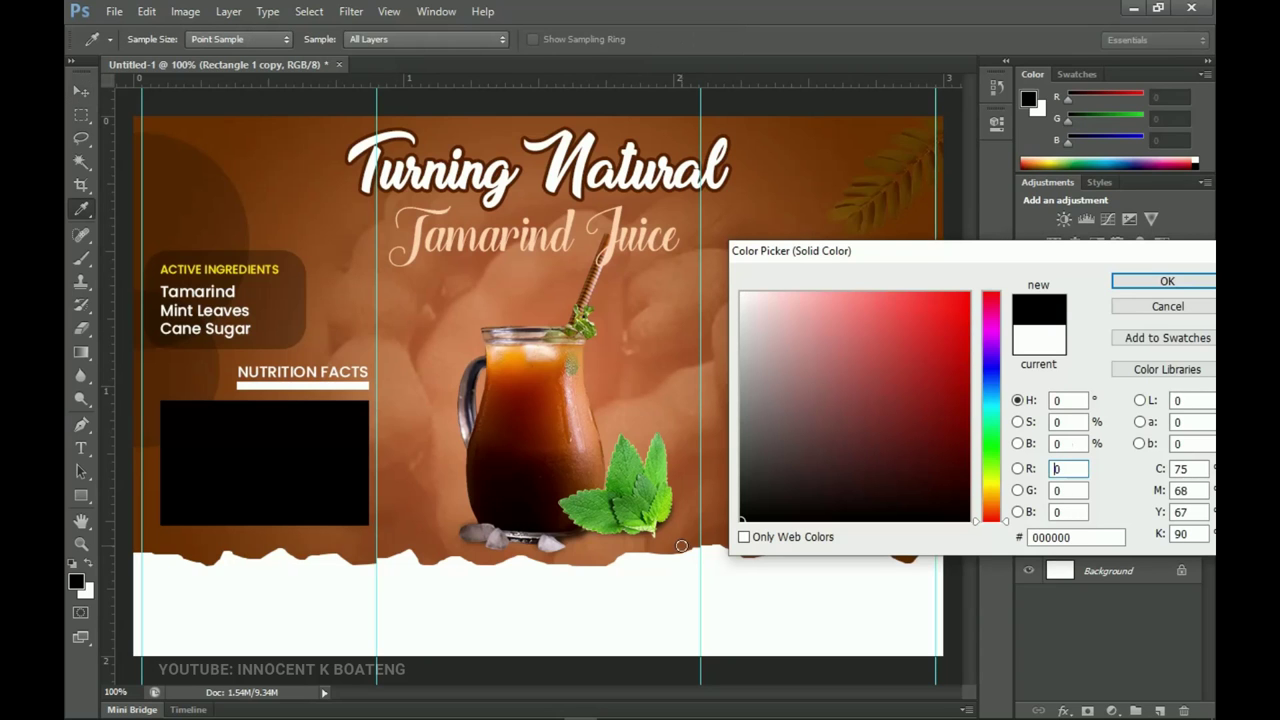
click(1152, 277)
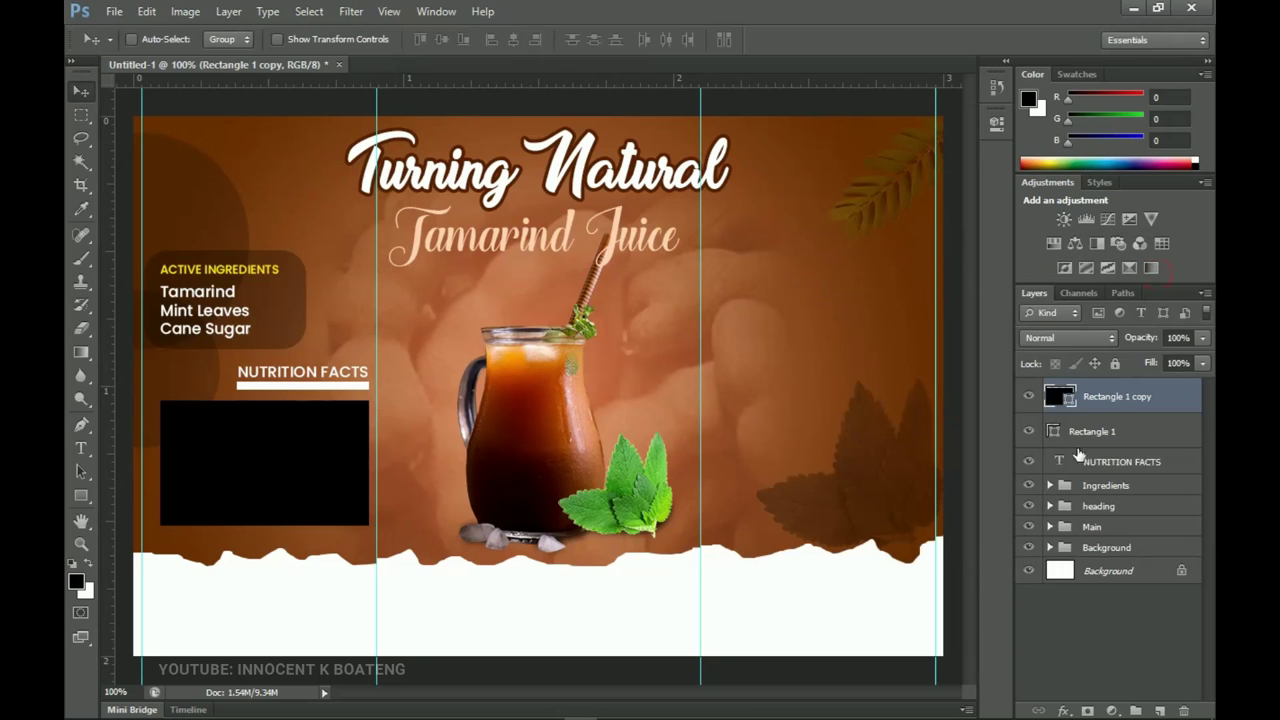
key(4)
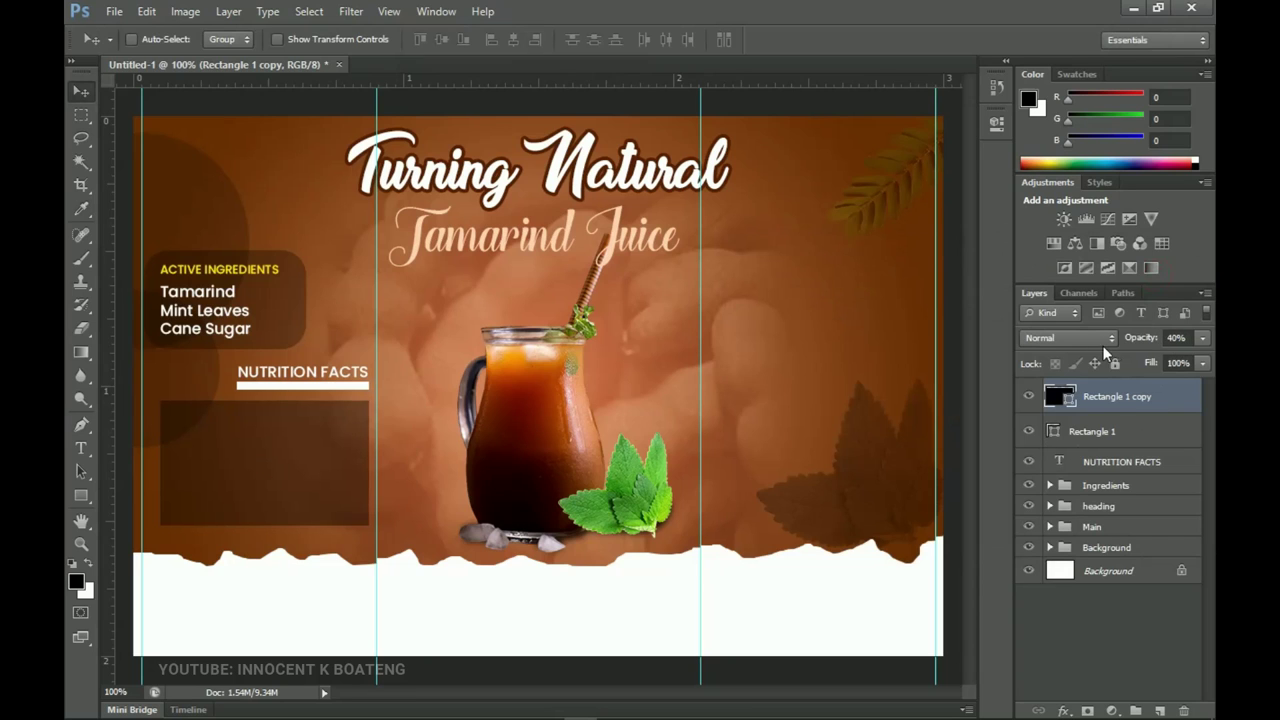
Add a 1 px white Stroke to the dark box layer through Blending Options.
right_click(1130, 398)
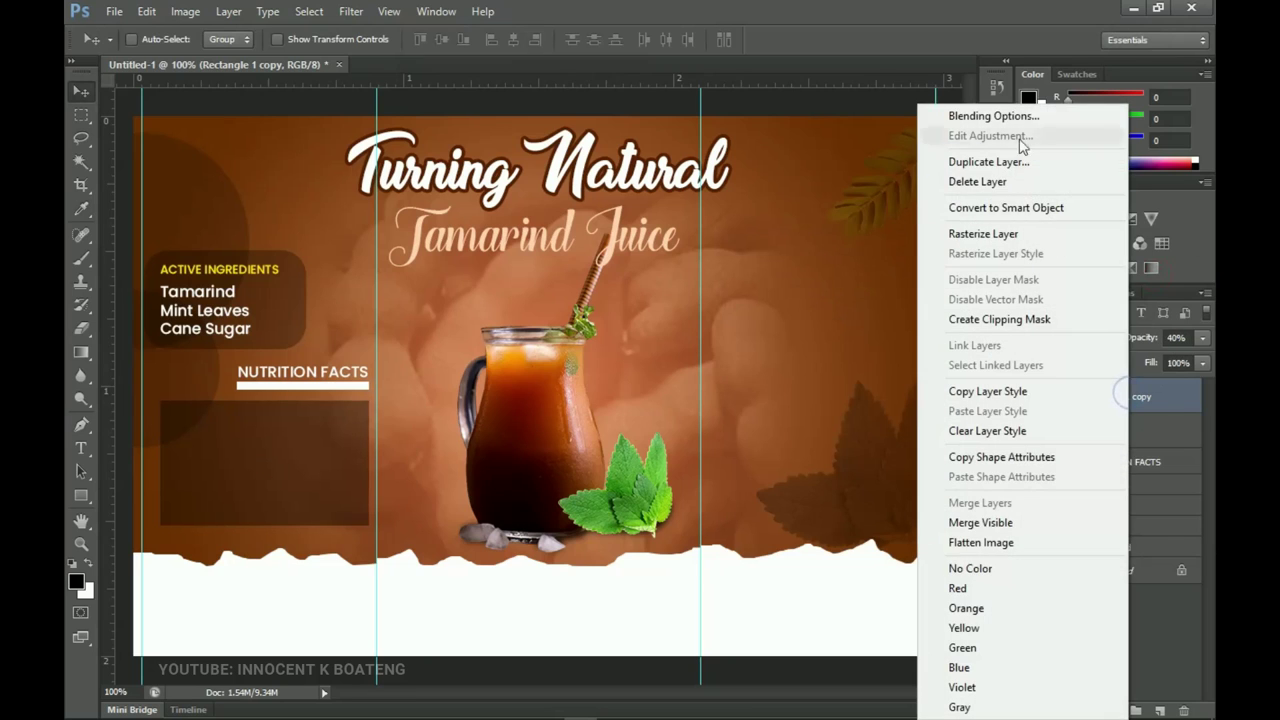
click(1000, 122)
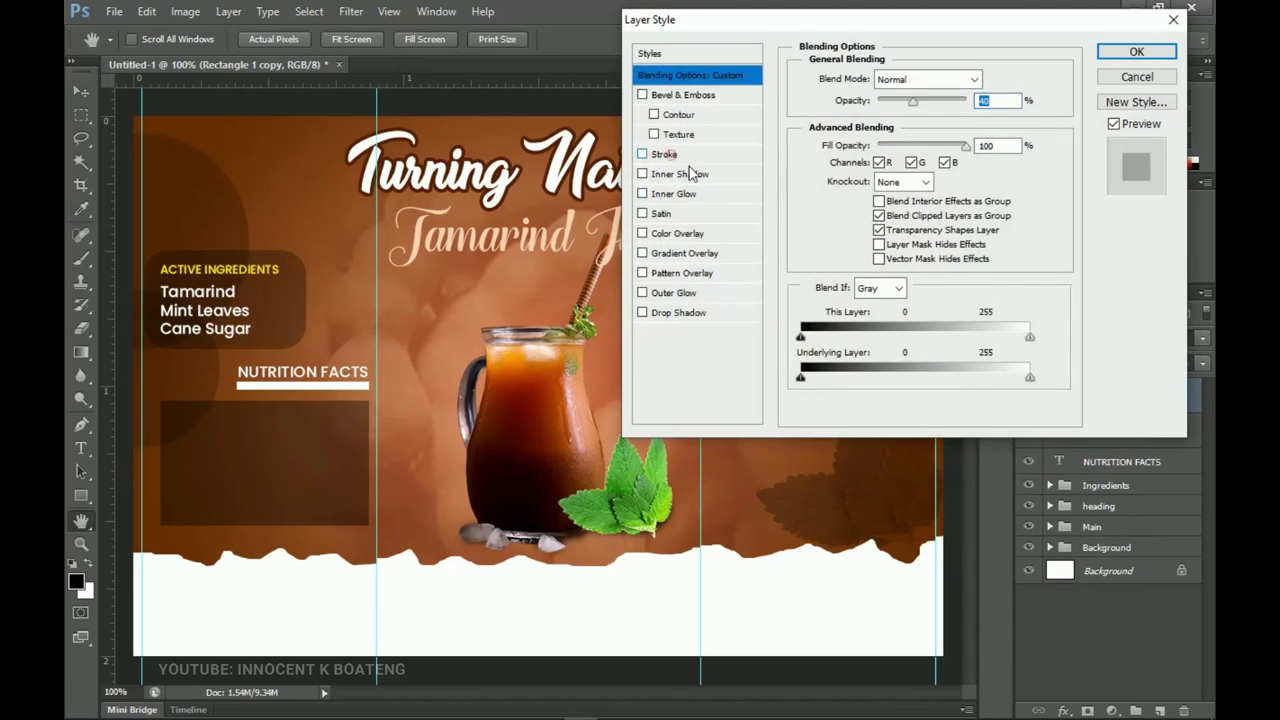
click(668, 156)
click(845, 202)
click(750, 285)
click(1166, 272)
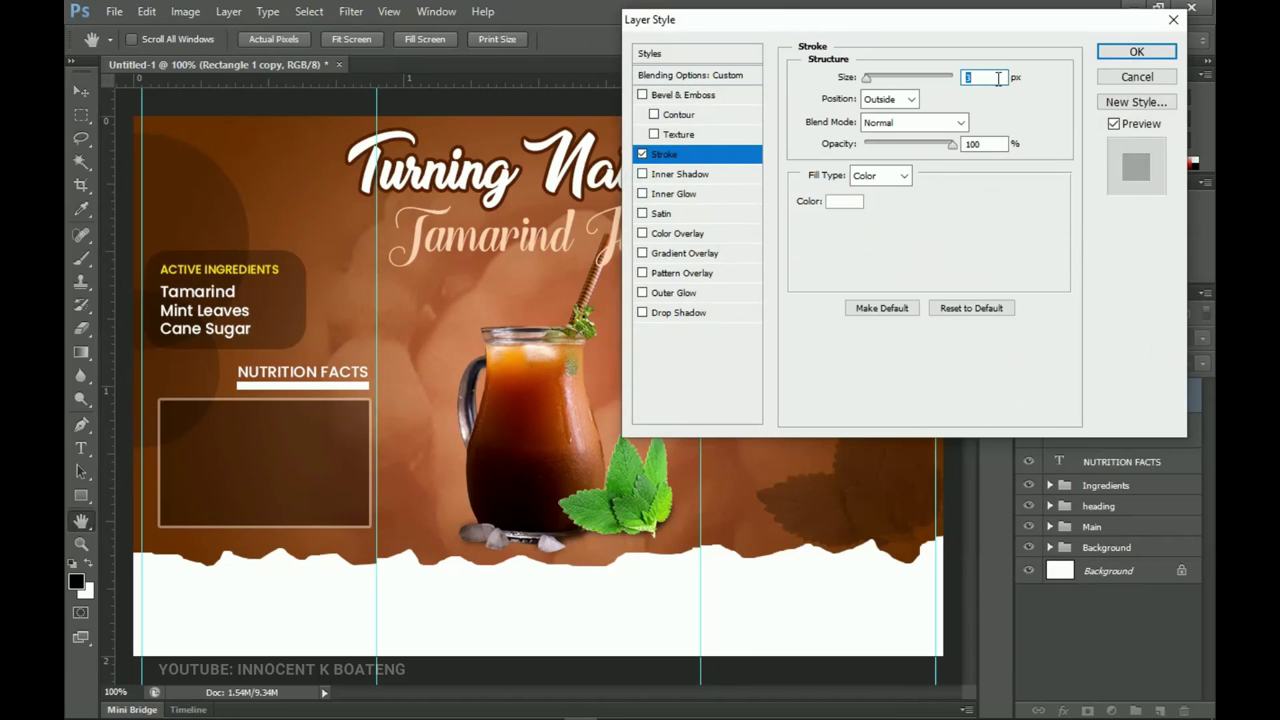
text(2)
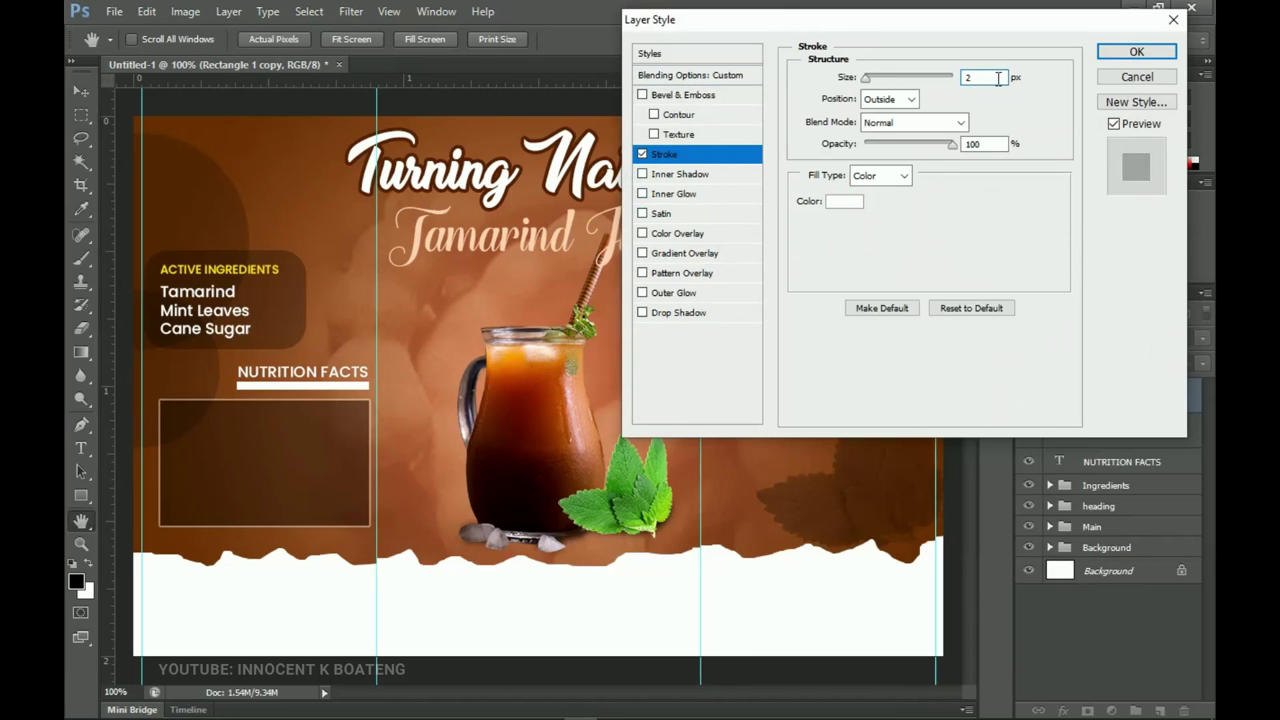
text(1)
key(BackSpace)
key(BackSpace)
text(1)
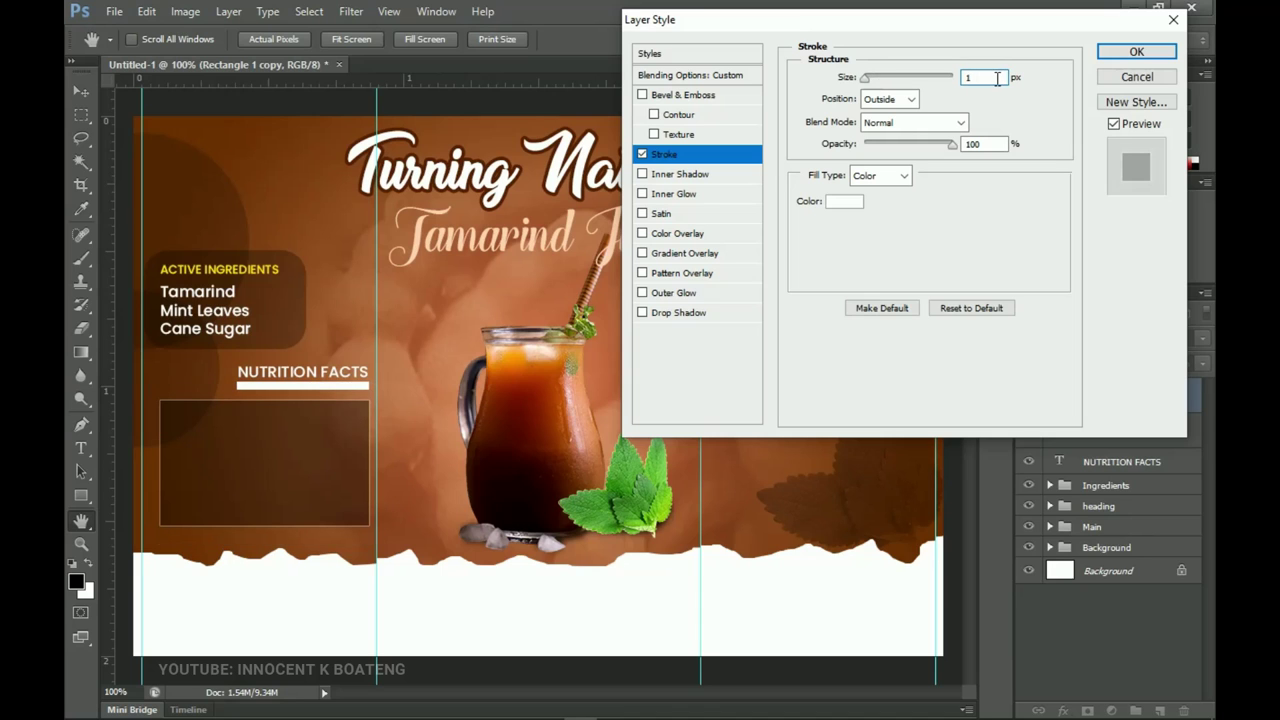
click(1120, 54)
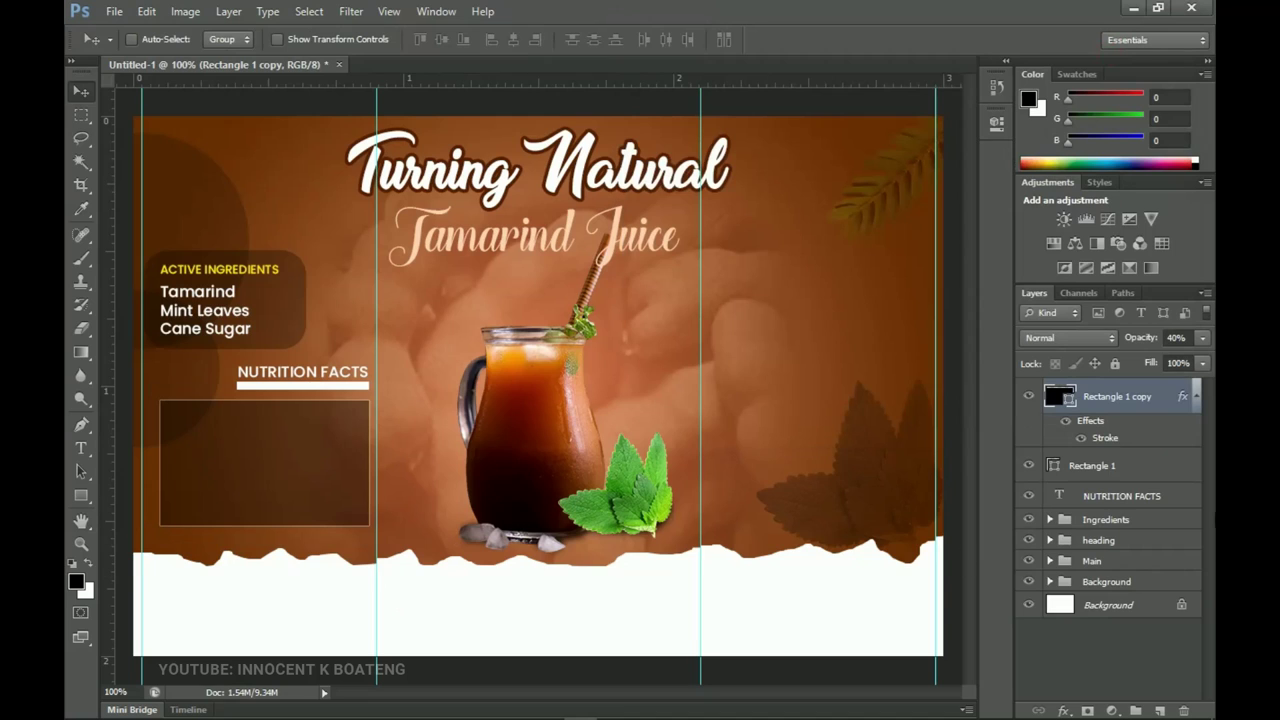
click(1196, 397)
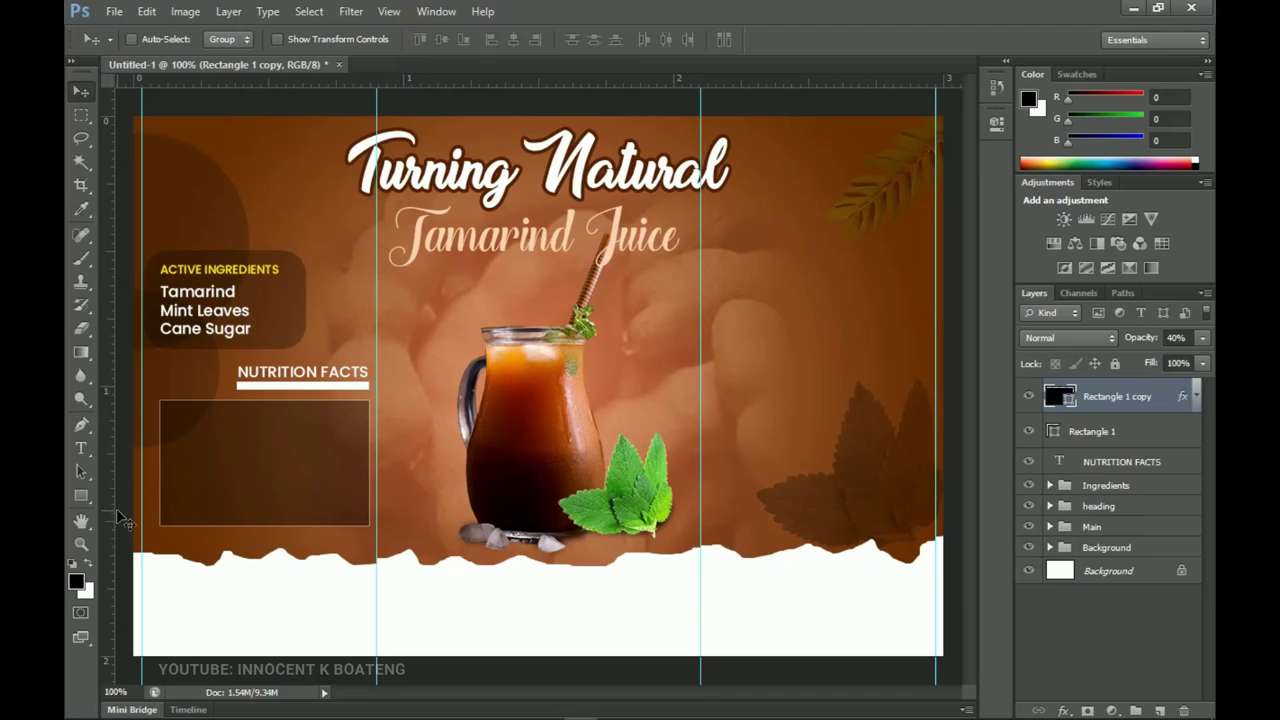
Draw an empty paragraph text frame to the right of the dark box.
click(83, 451)
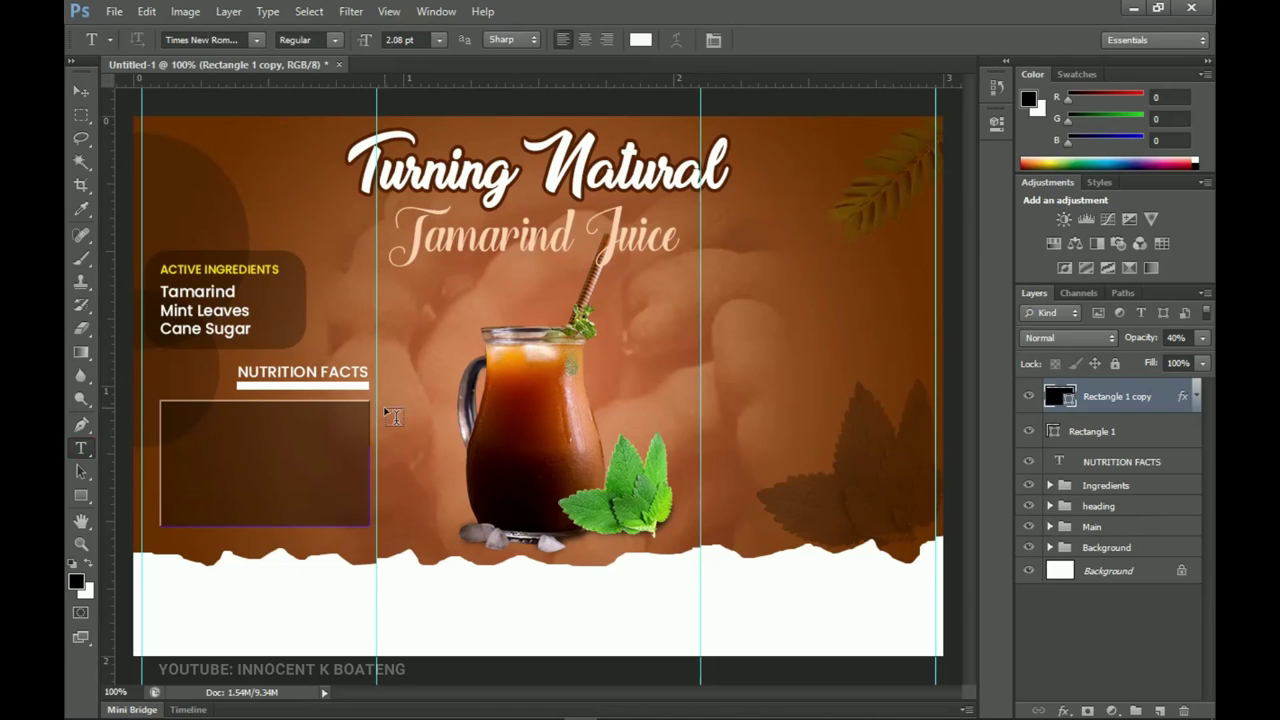
drag(380, 402, 611, 535)
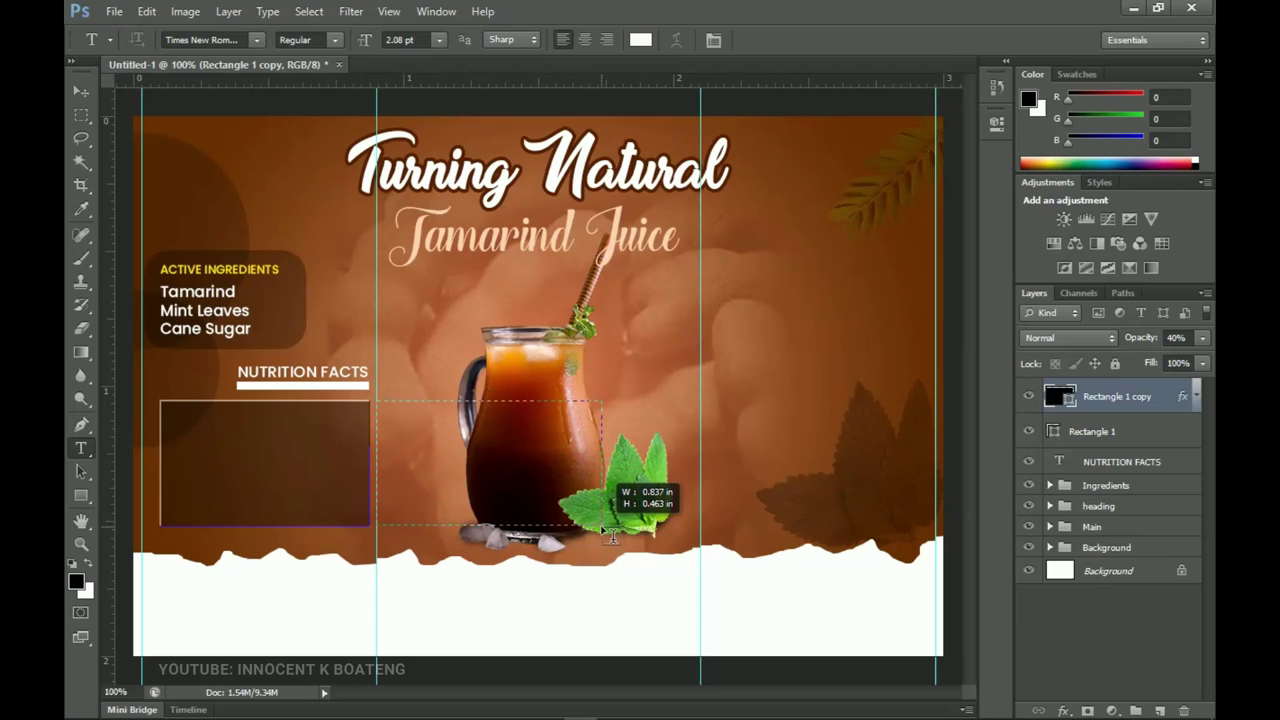
key(Escape)
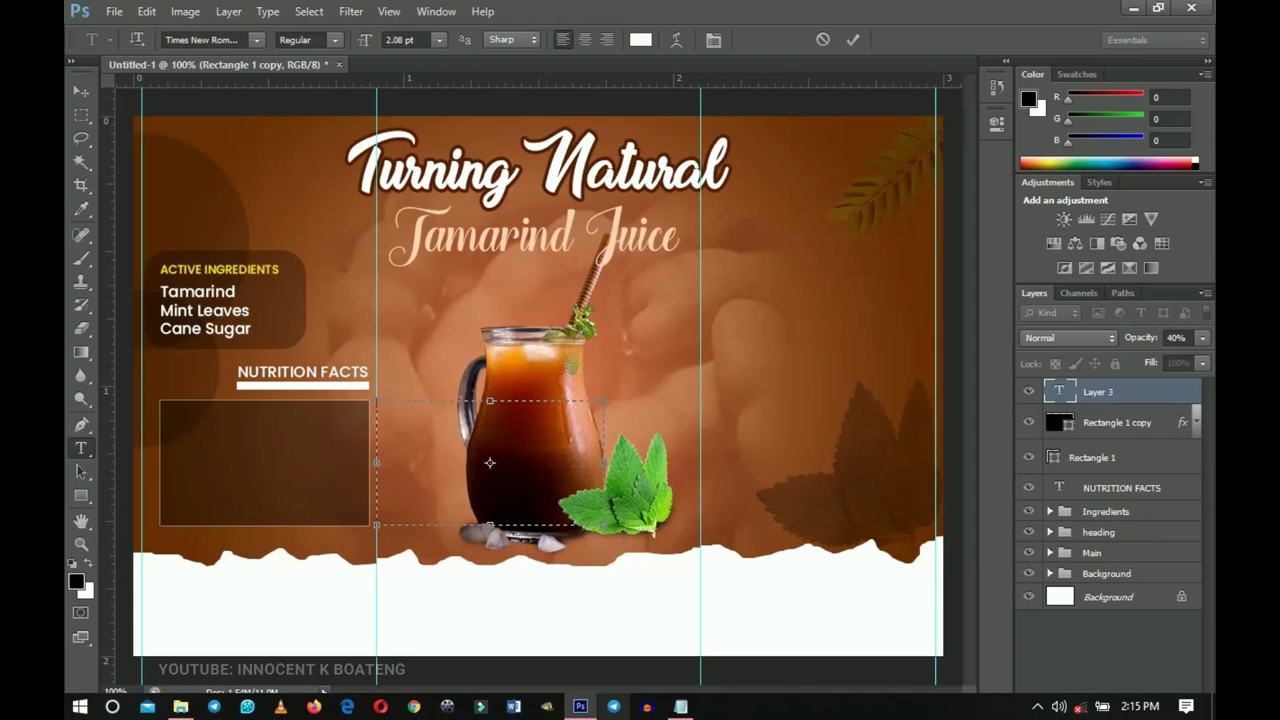
Paste the nutrition detail lines from the notes into the text frame.
click(681, 706)
drag(1050, 519, 731, 406)
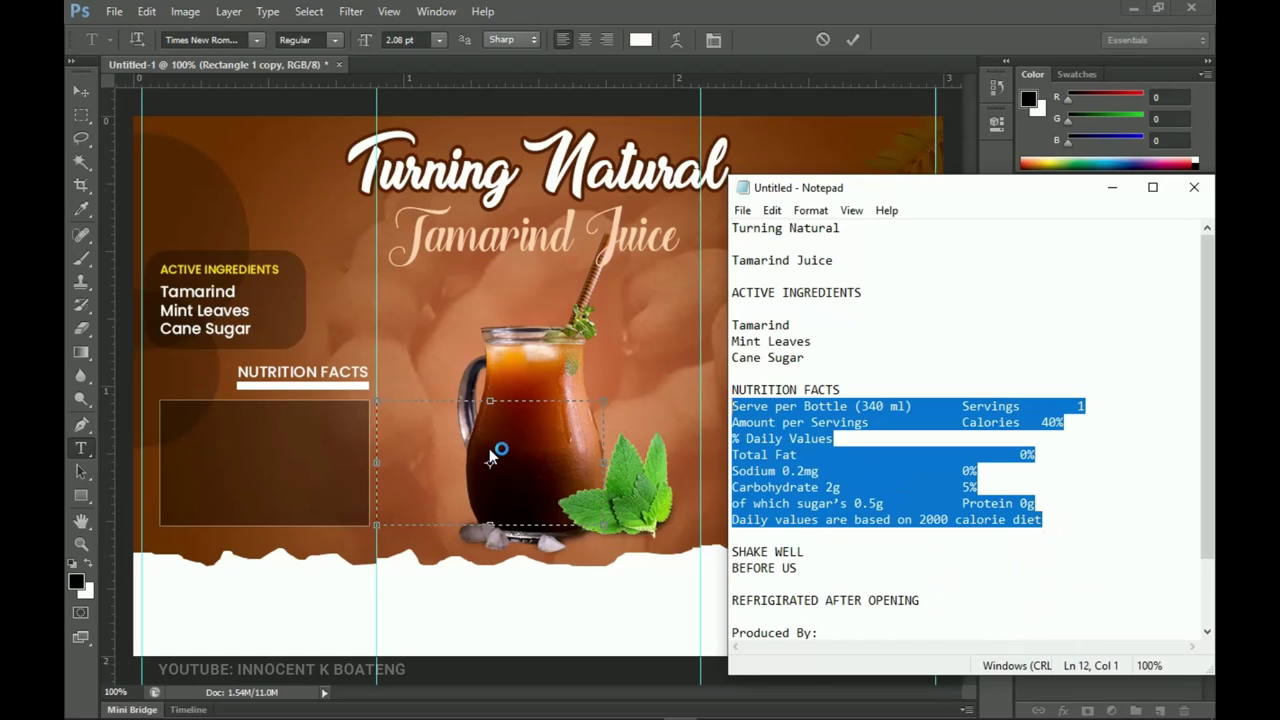
click(487, 432)
text(Serve per Bottle (330ml)	Servings 1 Amount per Servings	Calories 40% % Daily Values Total Fat	0% Sodium 0.2mg	0% Carbohydrate 2g	5% of which sugar's 0.5g	Protein 0g Daily values are based on 2000 calorie diet)
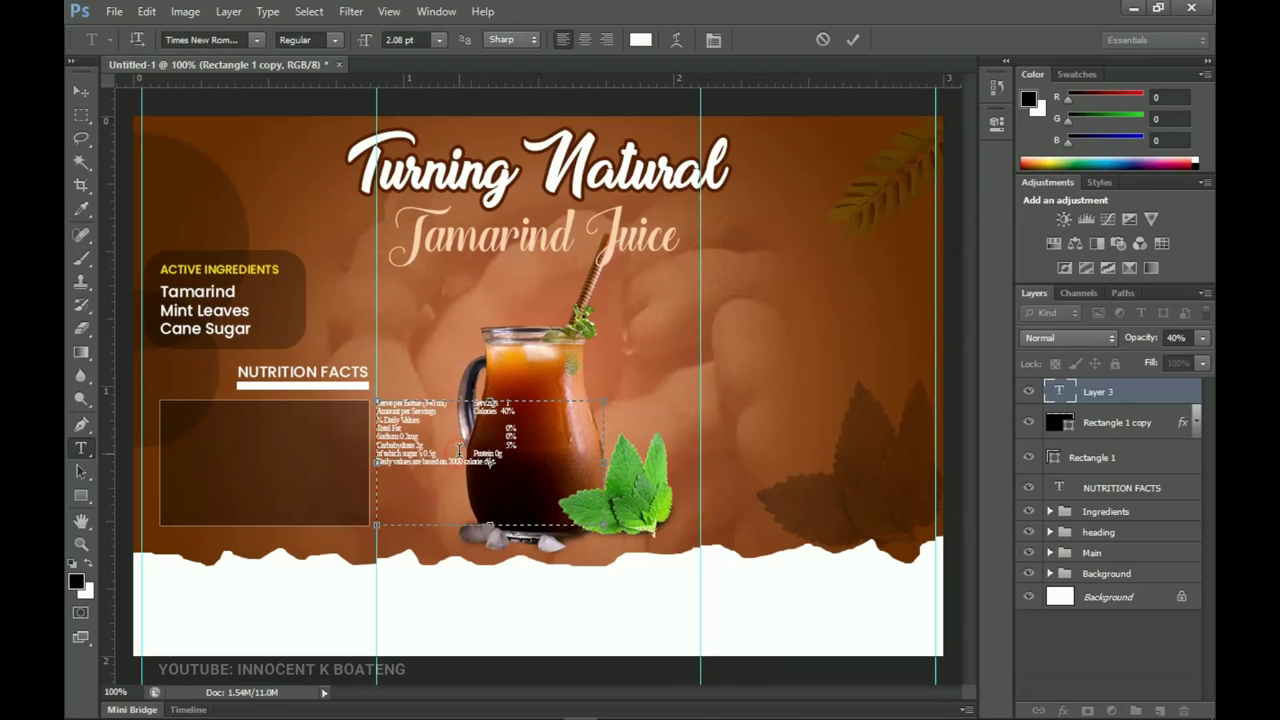
Set the nutrition text to 4 pt font size with 3.2 pt leading.
key(ctrl+a)
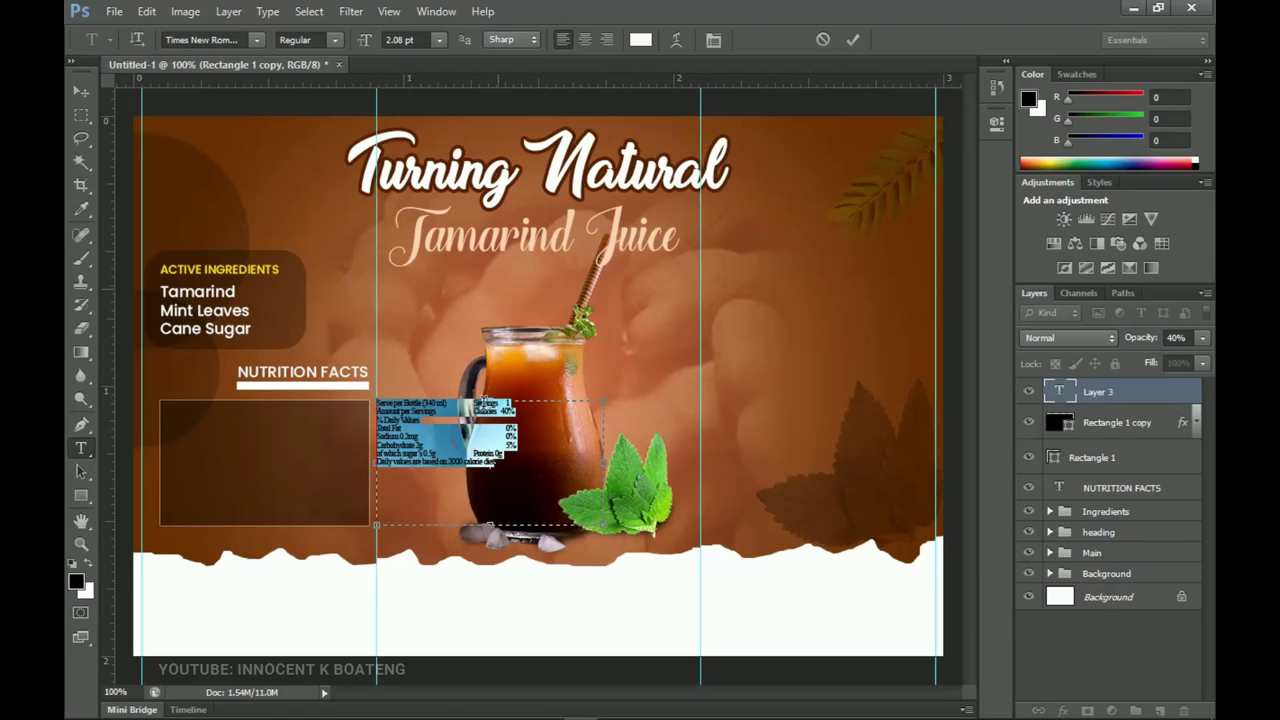
click(418, 43)
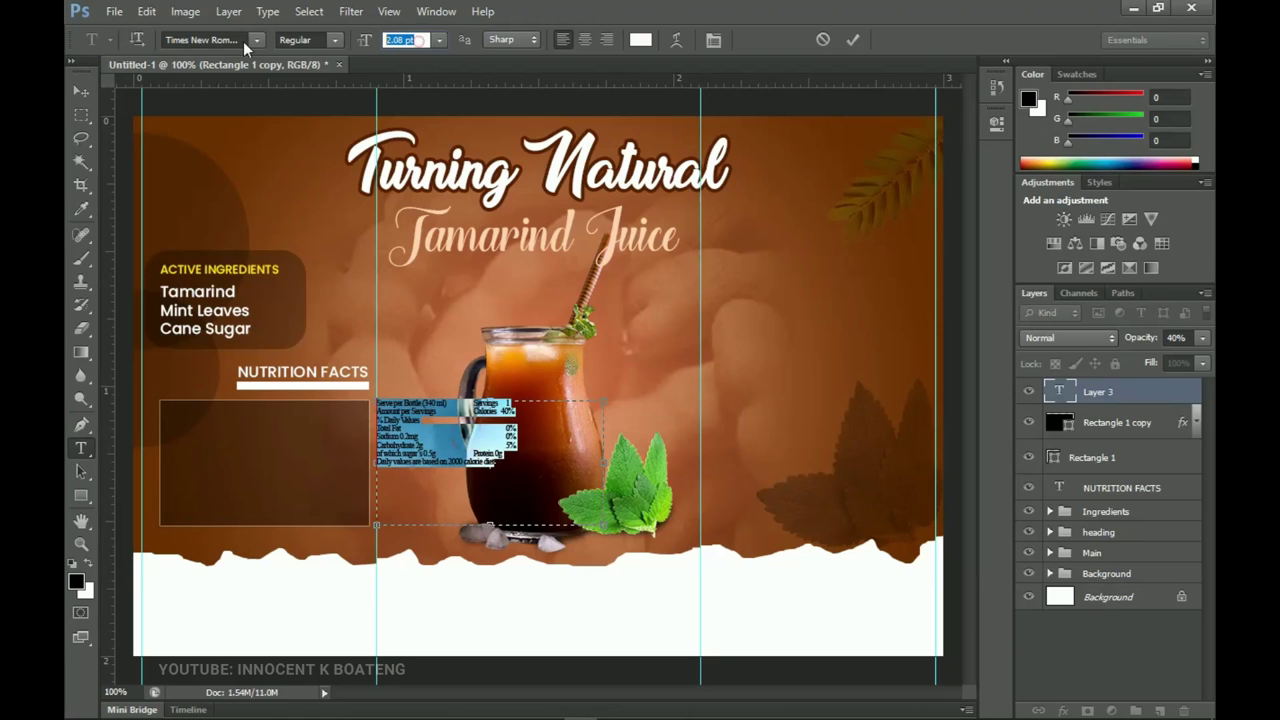
text(4)
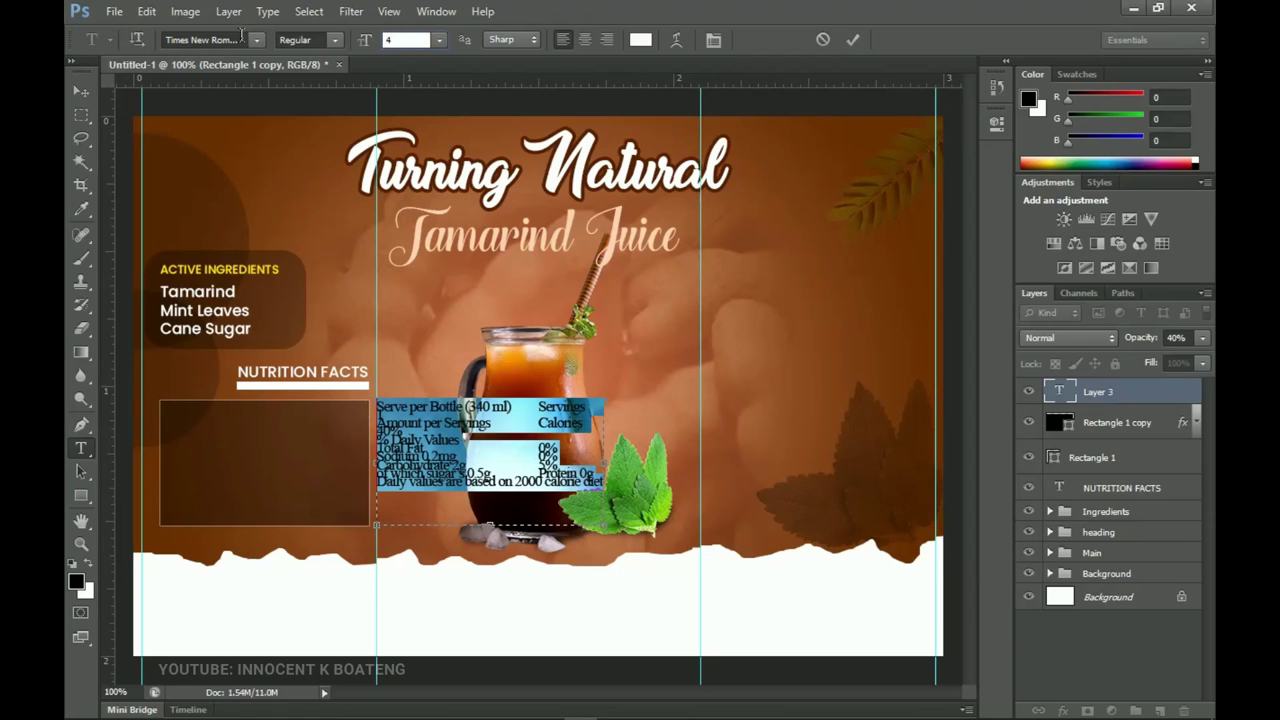
click(714, 41)
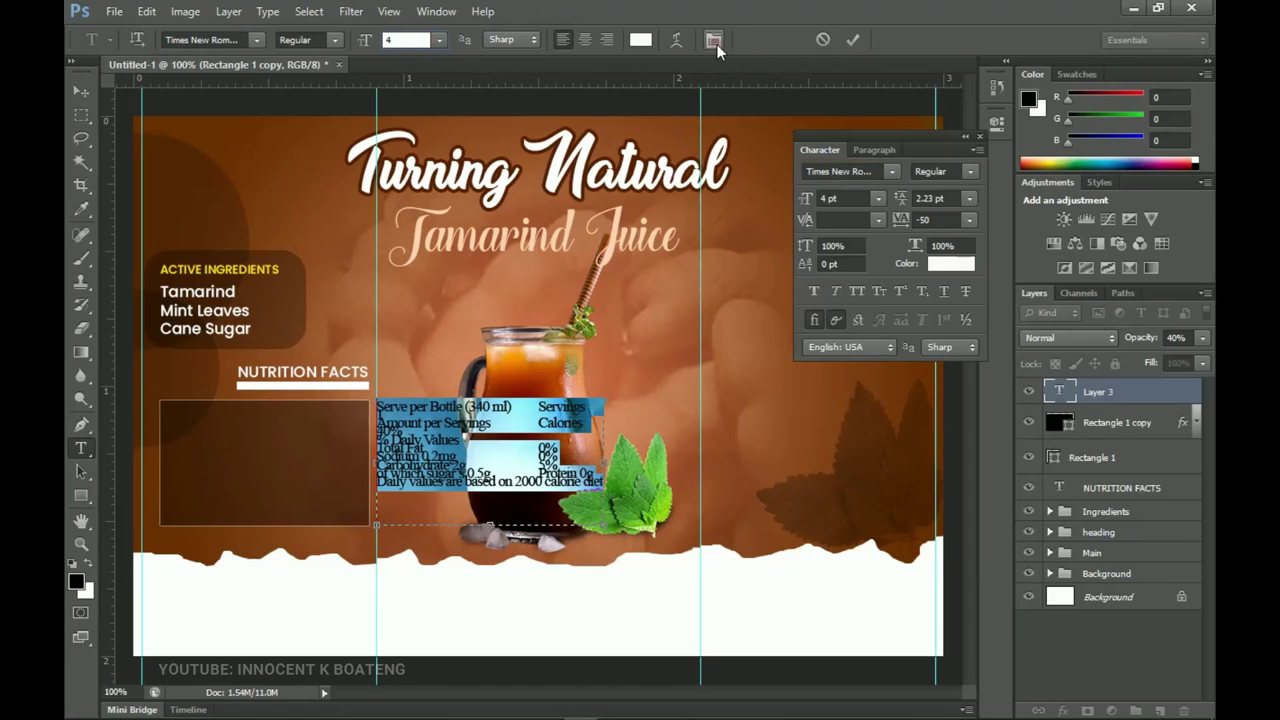
click(903, 200)
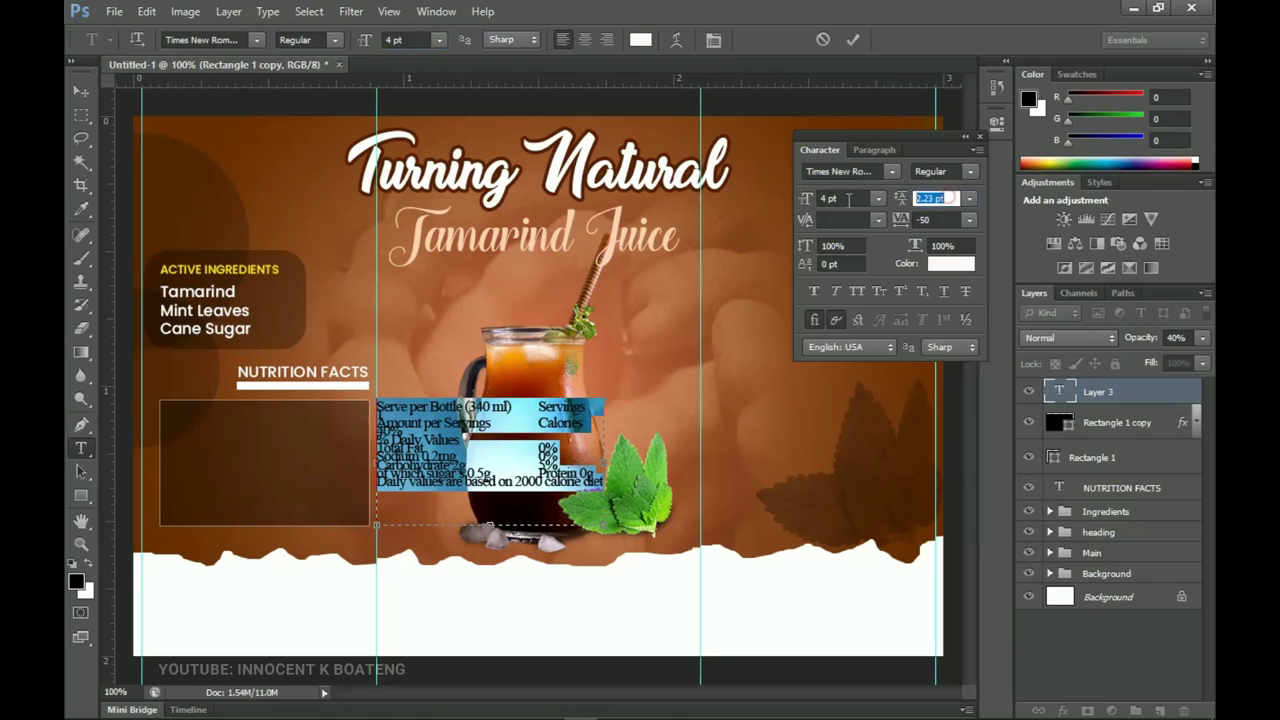
text(4)
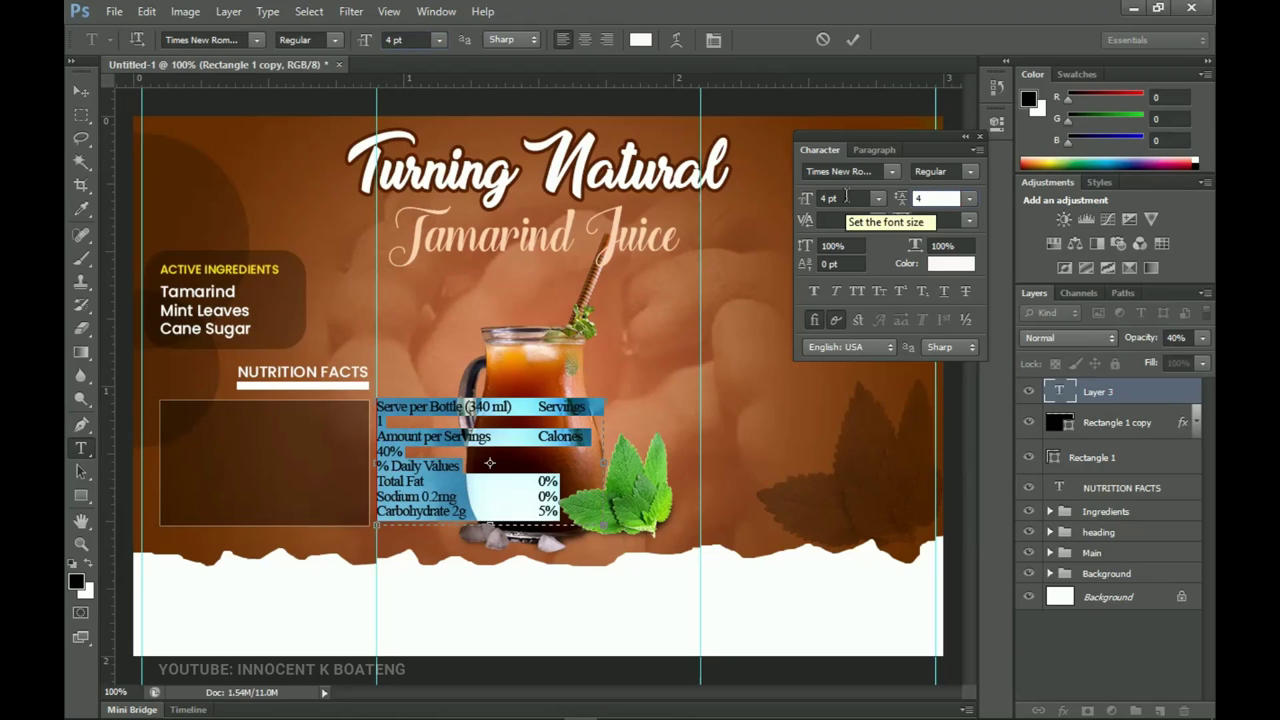
text(3)
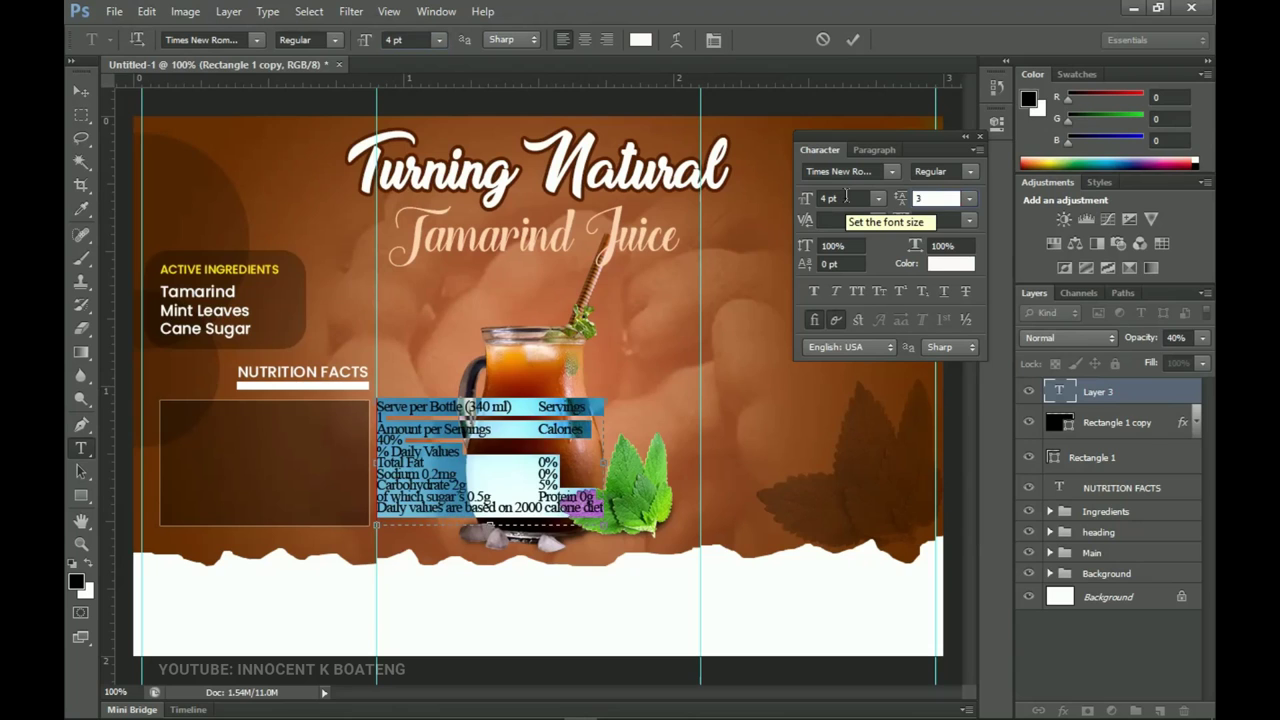
text(2)
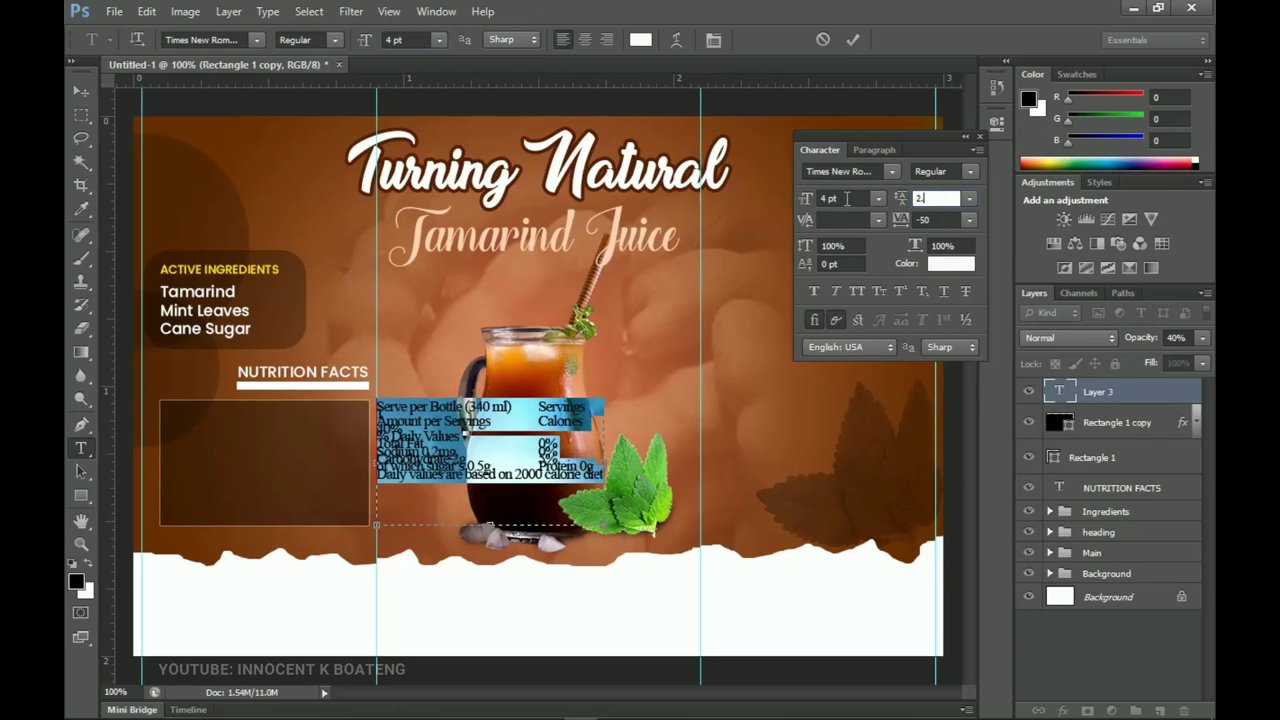
text(.3)
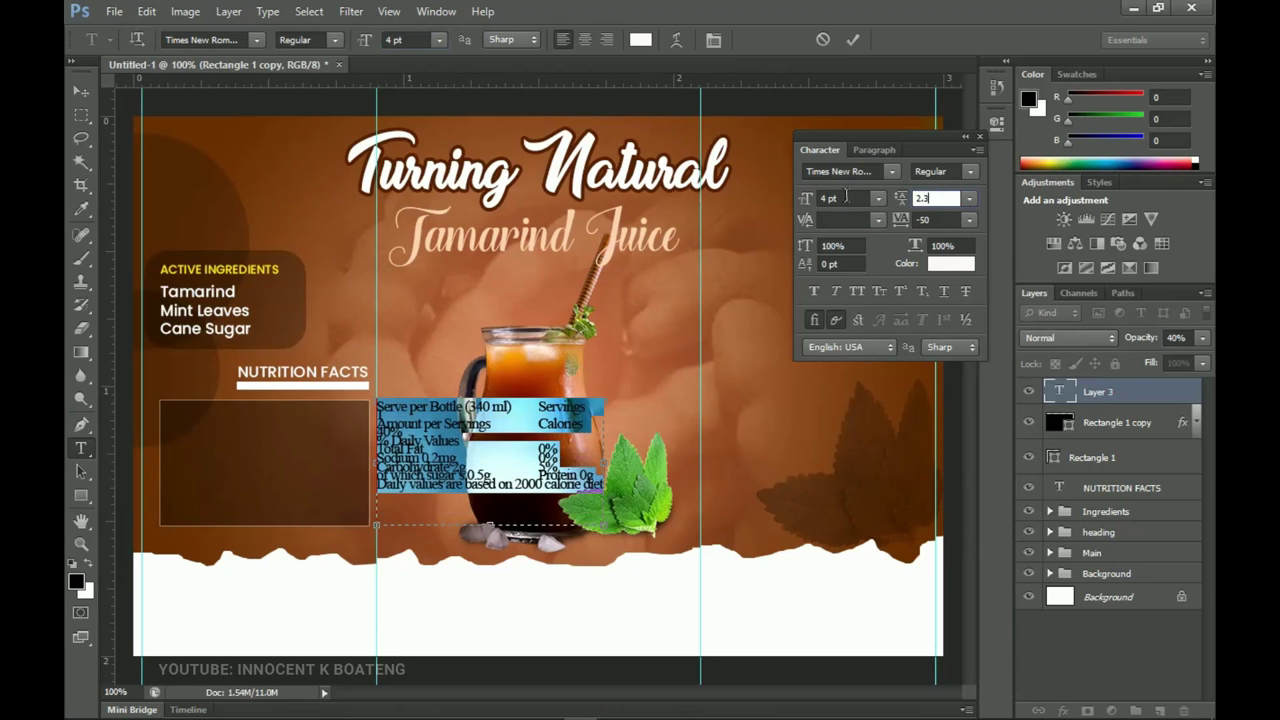
text(3.2)
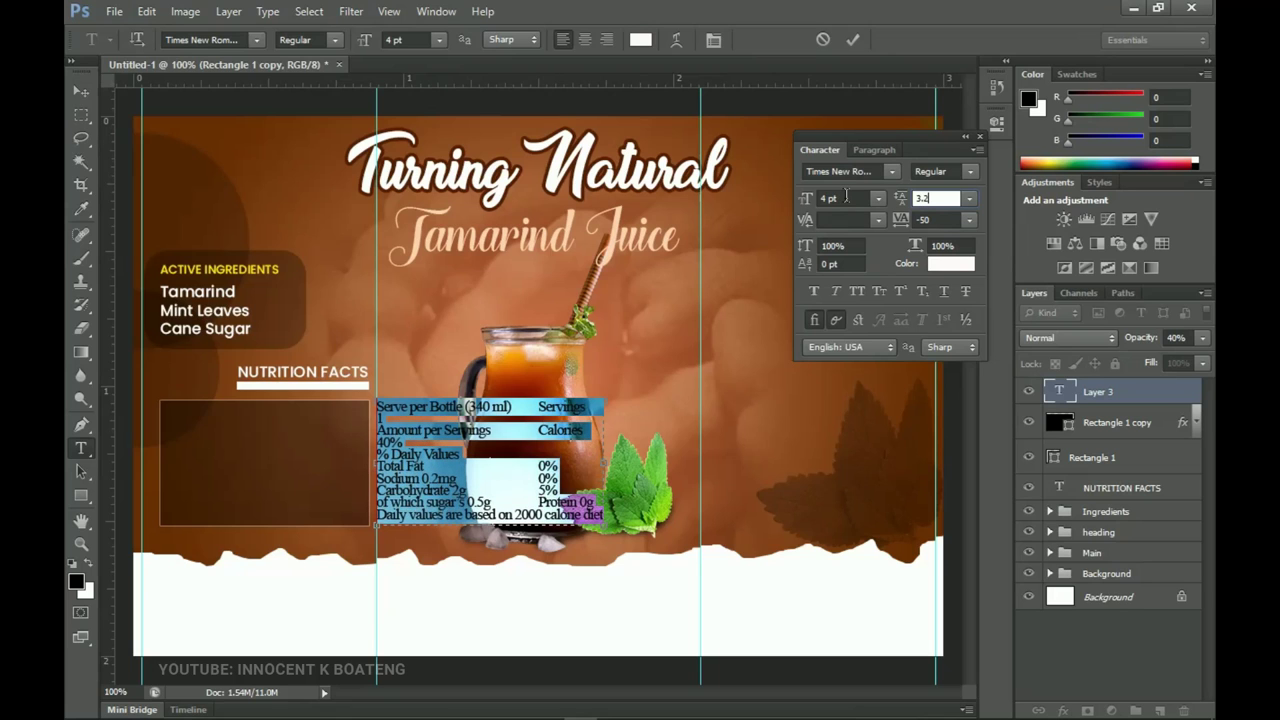
key(ctrl+Return)
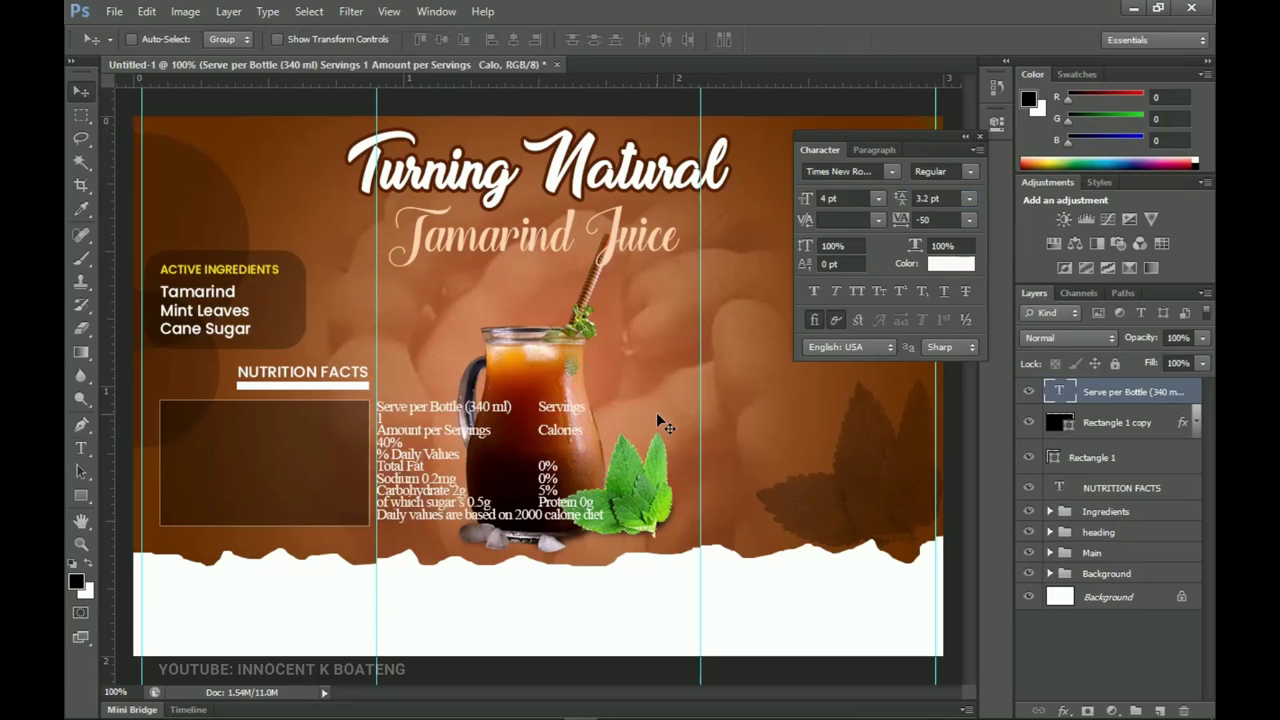
Move the nutrition text into the dark box, scale it down and nudge it into place.
drag(587, 442, 367, 440)
key(ctrl+t)
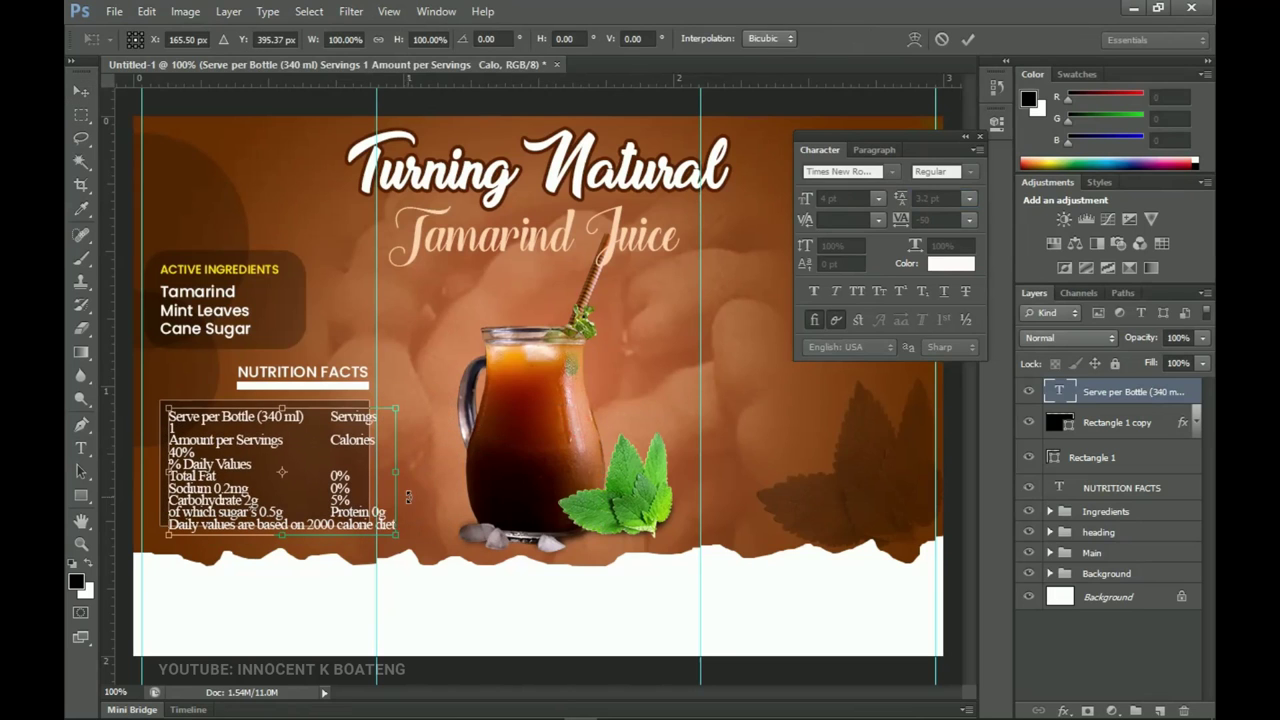
drag(396, 530, 373, 523)
key(Return)
key(Up)
key(Up)
key(Left)
key(Left)
key(Left)
key(Left)
key(Left)
key(Left)
key(Left)
key(Left)
key(Left)
key(Left)
key(Left)
key(Left)
key(Left)
key(Left)
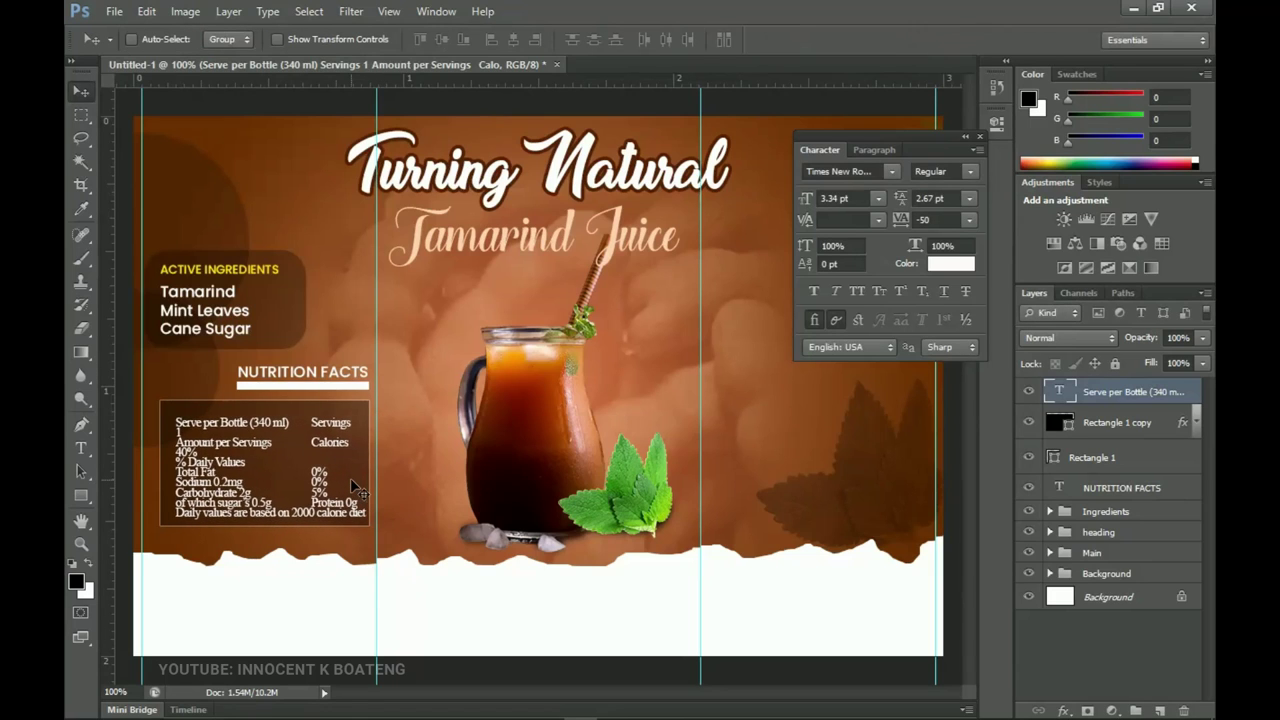
key(Up)
key(Up)
key(Up)
key(Up)
key(Up)
key(Up)
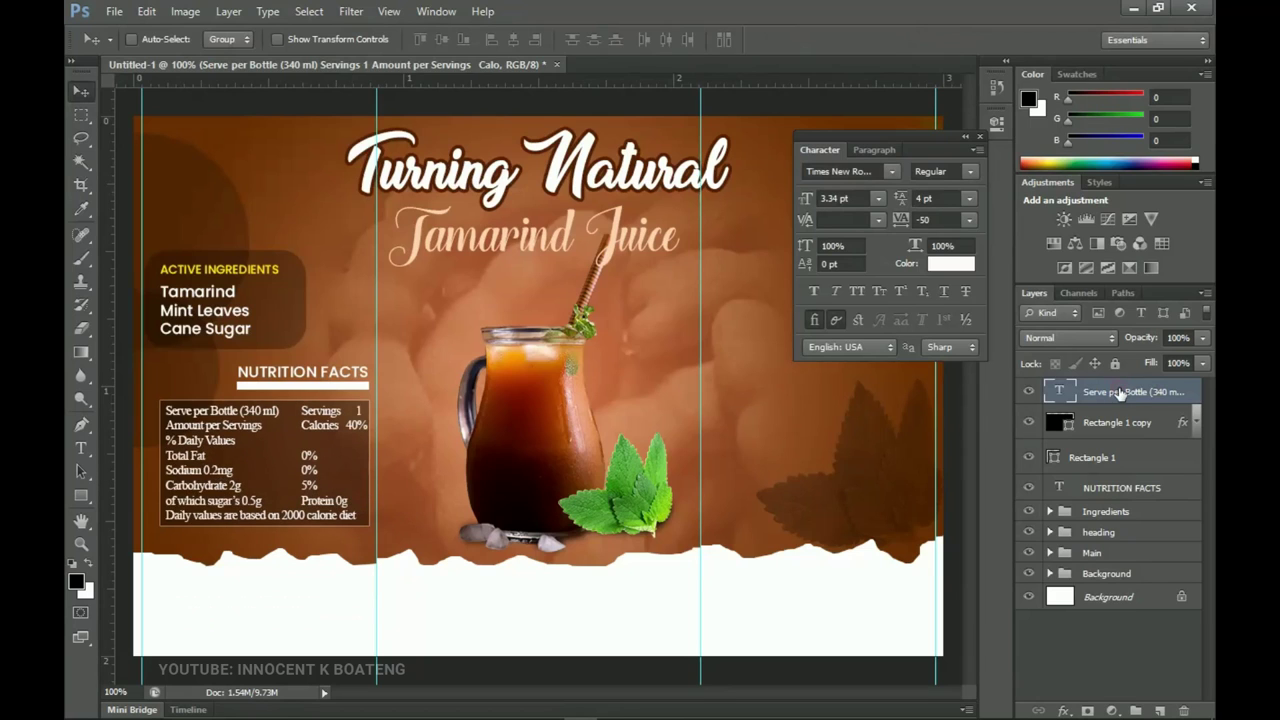
Group the nutrition layers as 'nutrition facts' and start a text layer in the white band.
shift+click(1122, 490)
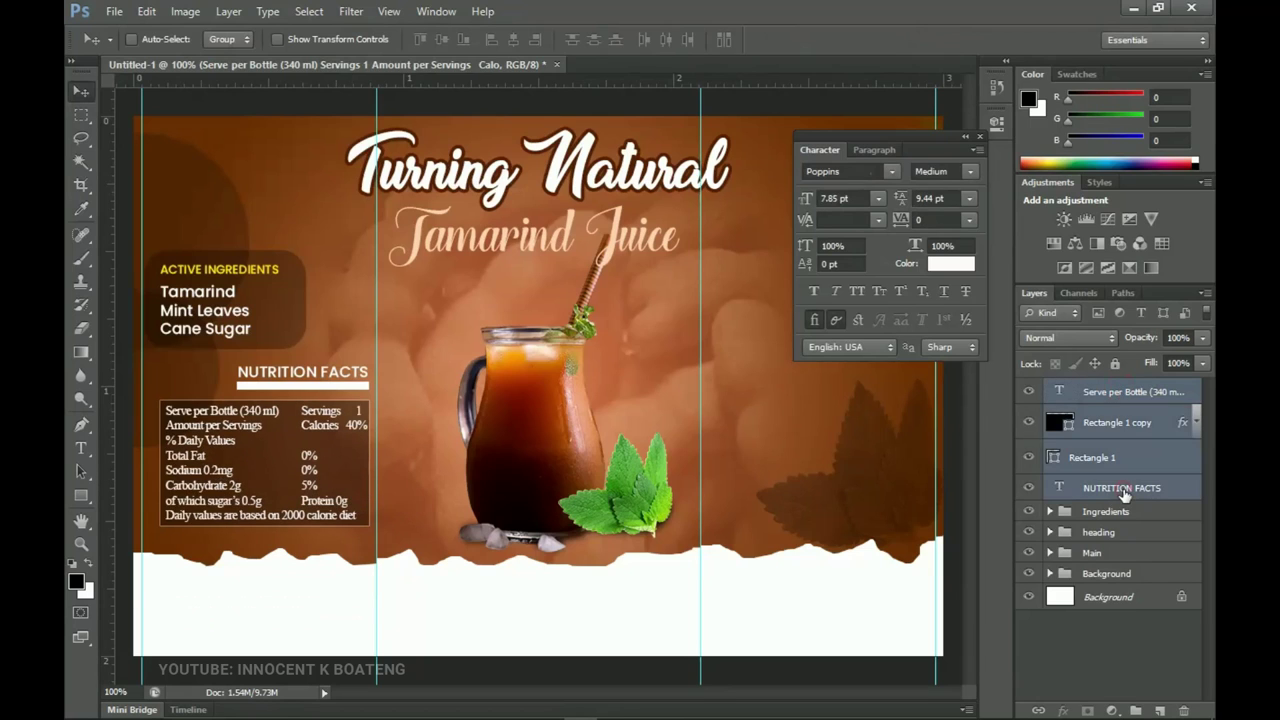
key(ctrl+g)
double_click(1103, 389)
text(n)
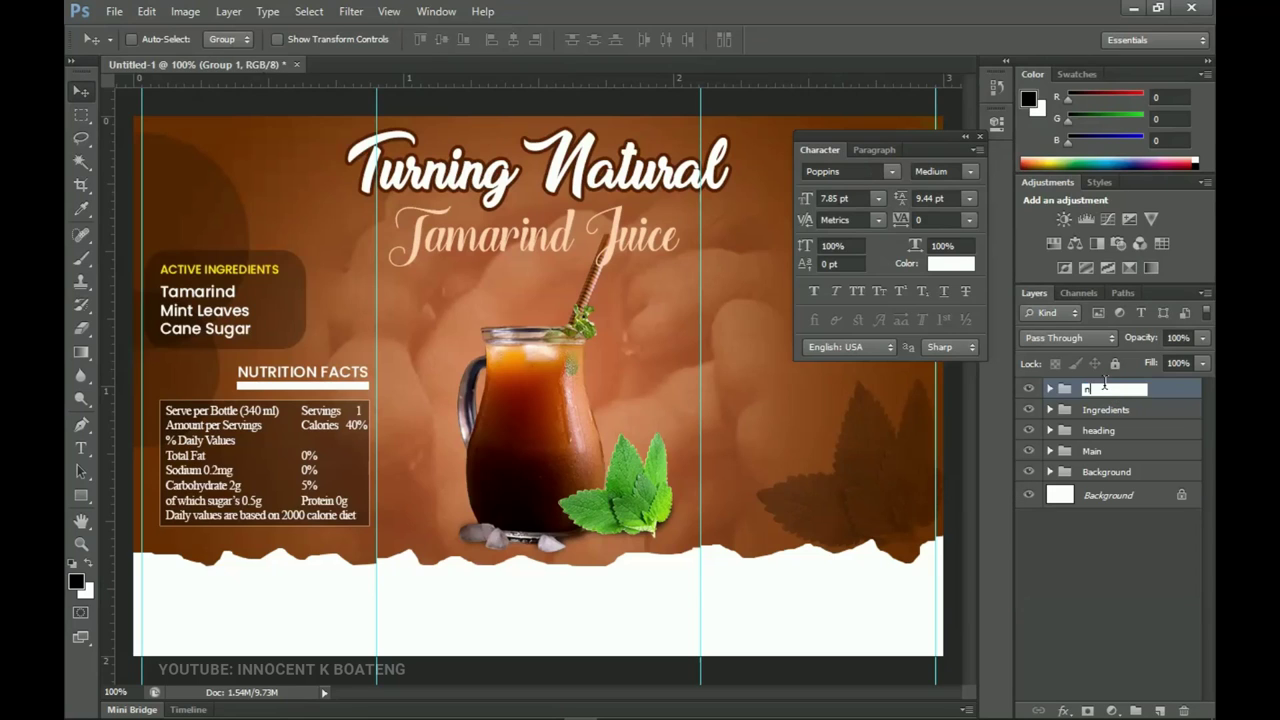
text(utrition facts)
click(765, 425)
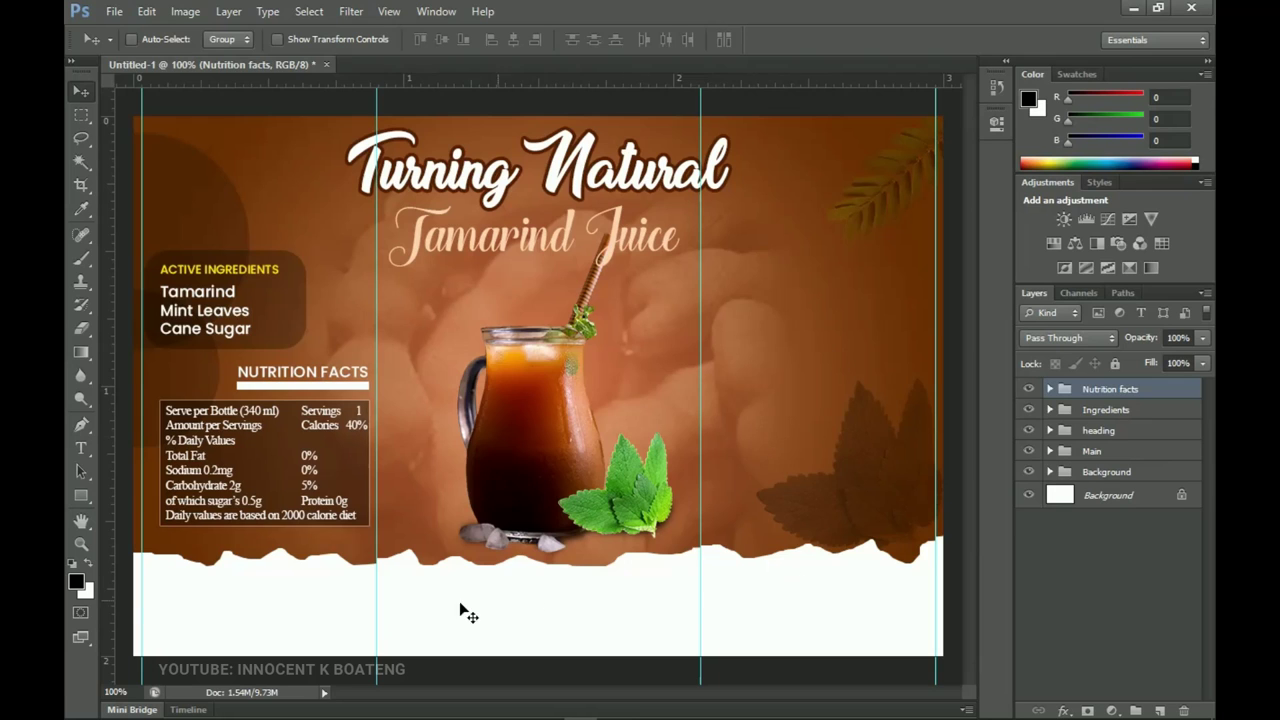
key(t)
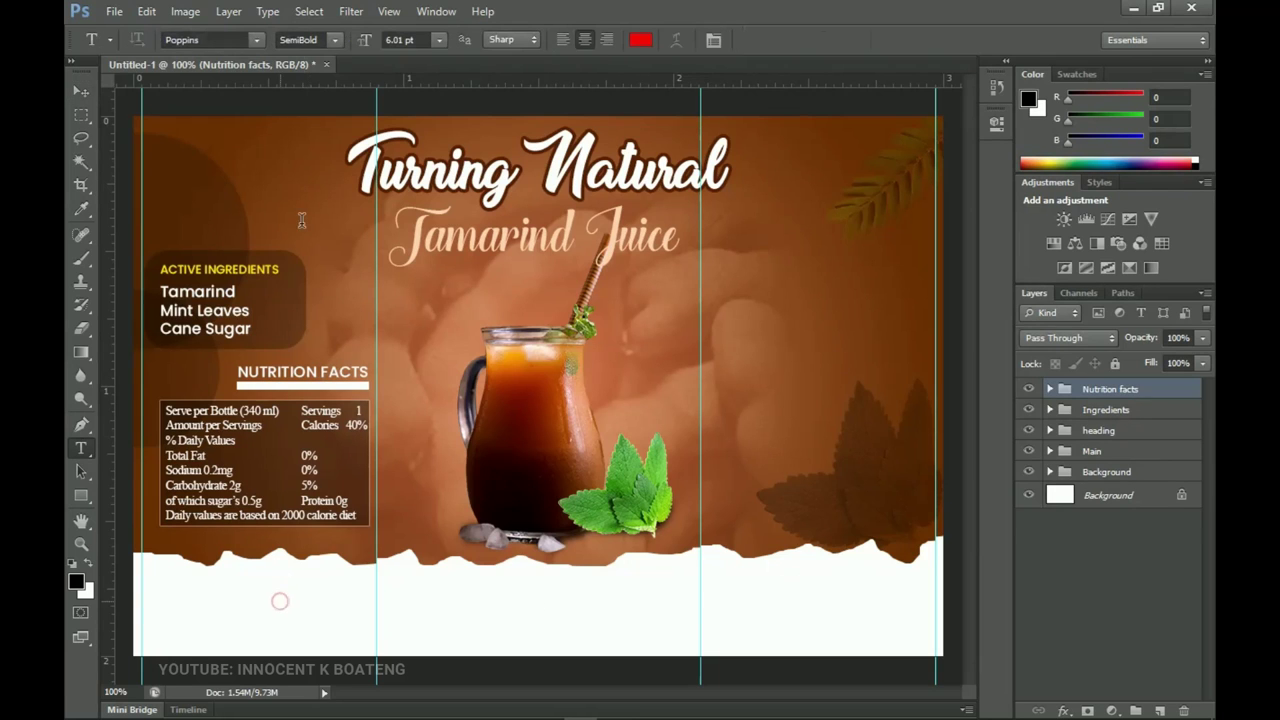
click(279, 600)
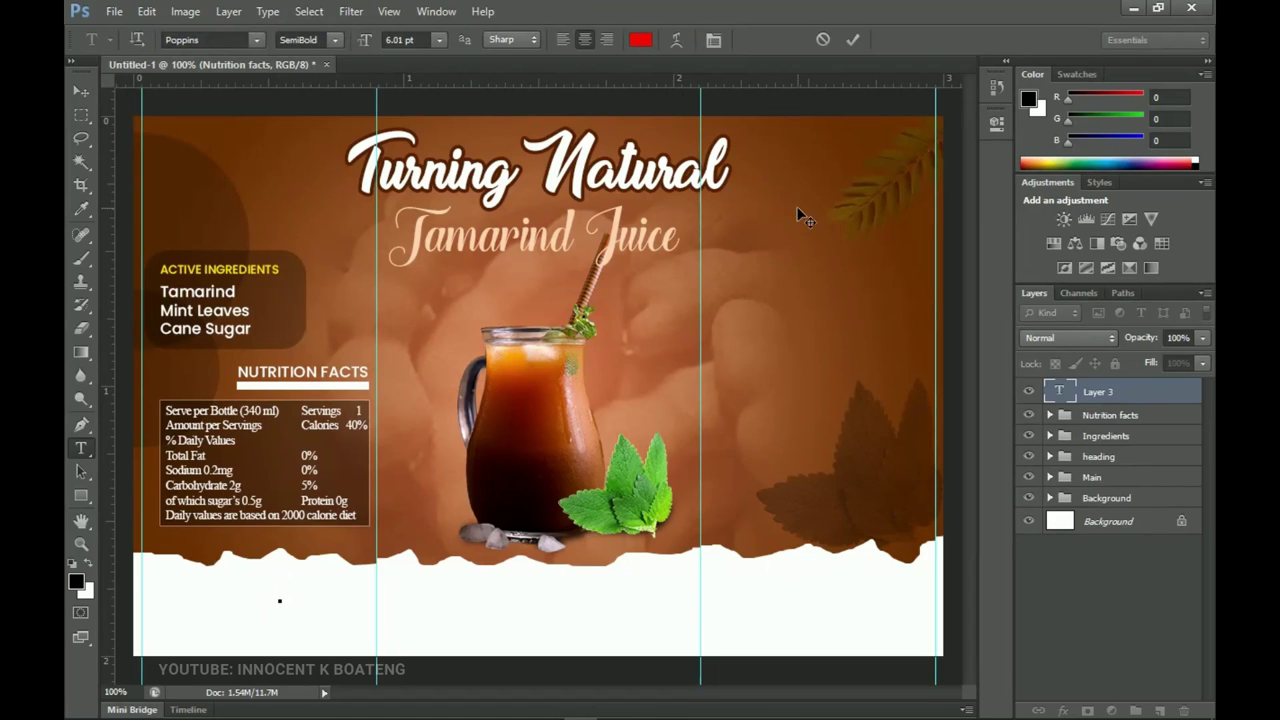
Paste the SHAKE WELL BEFORE US lines from the notes as text in the white band.
mouse_move(800, 695)
click(680, 706)
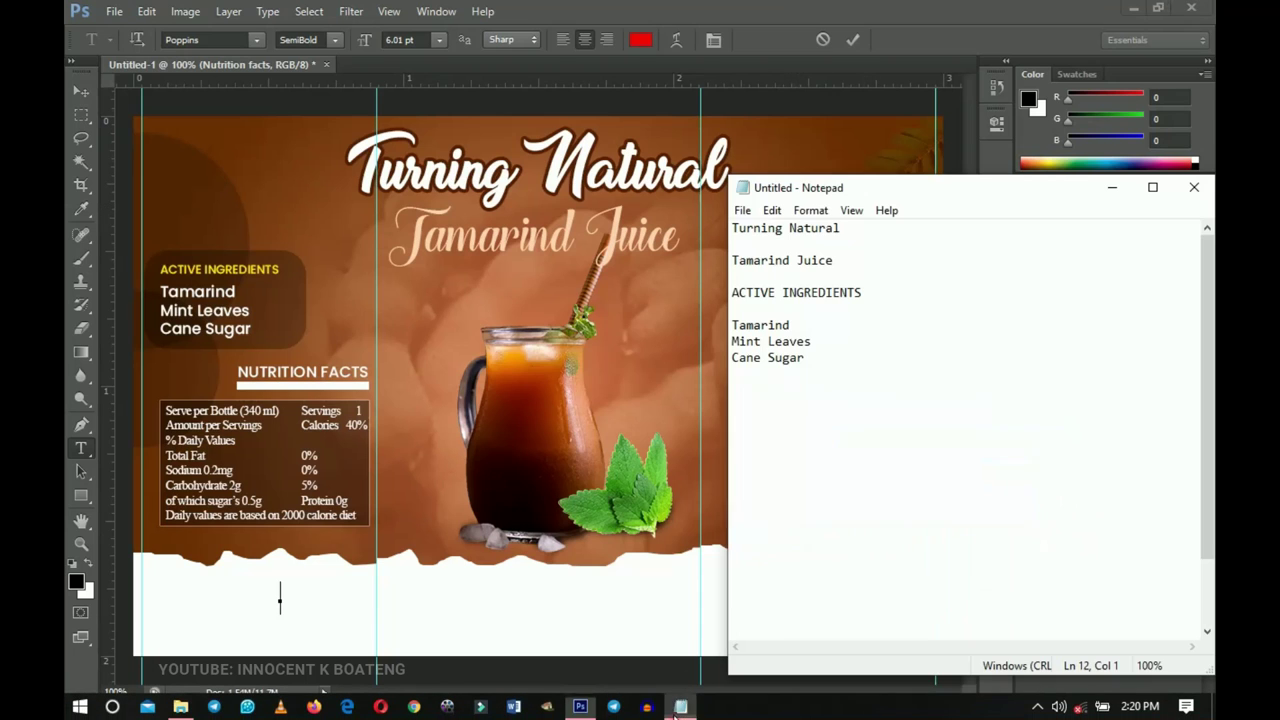
click(858, 443)
drag(815, 566, 733, 552)
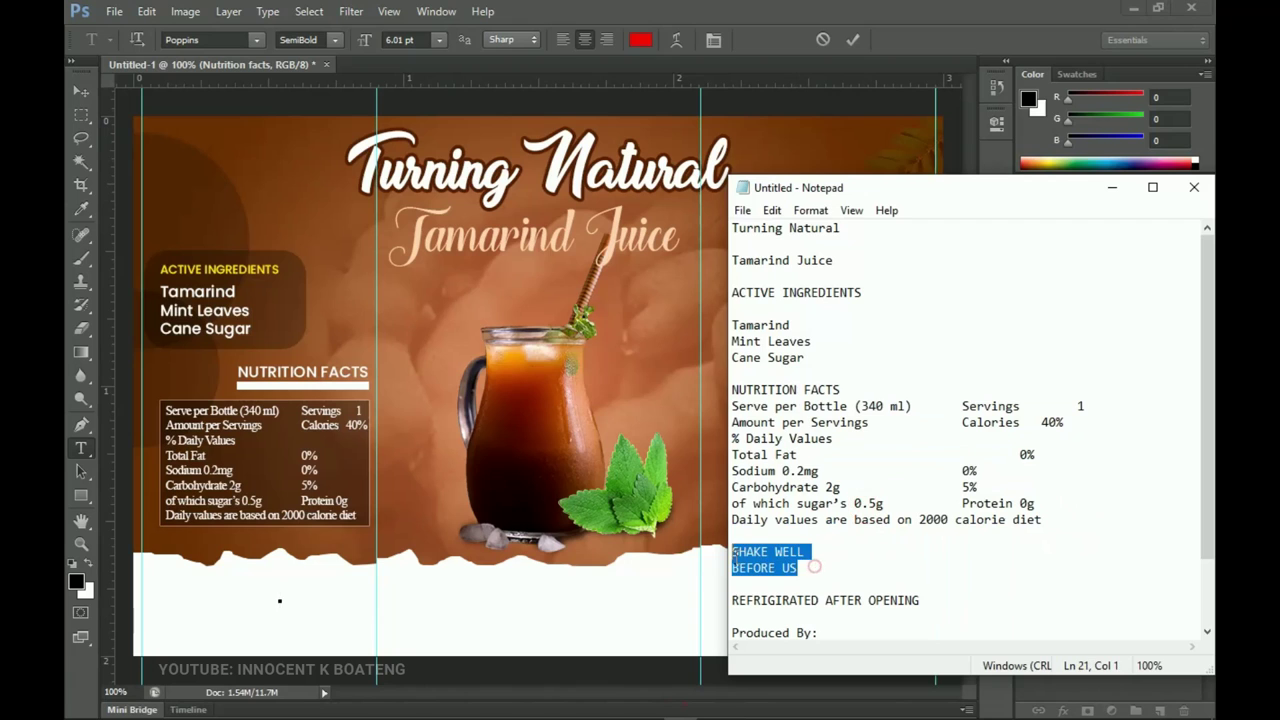
key(ctrl+c)
click(274, 591)
key(ctrl+v)
key(ctrl+Return)
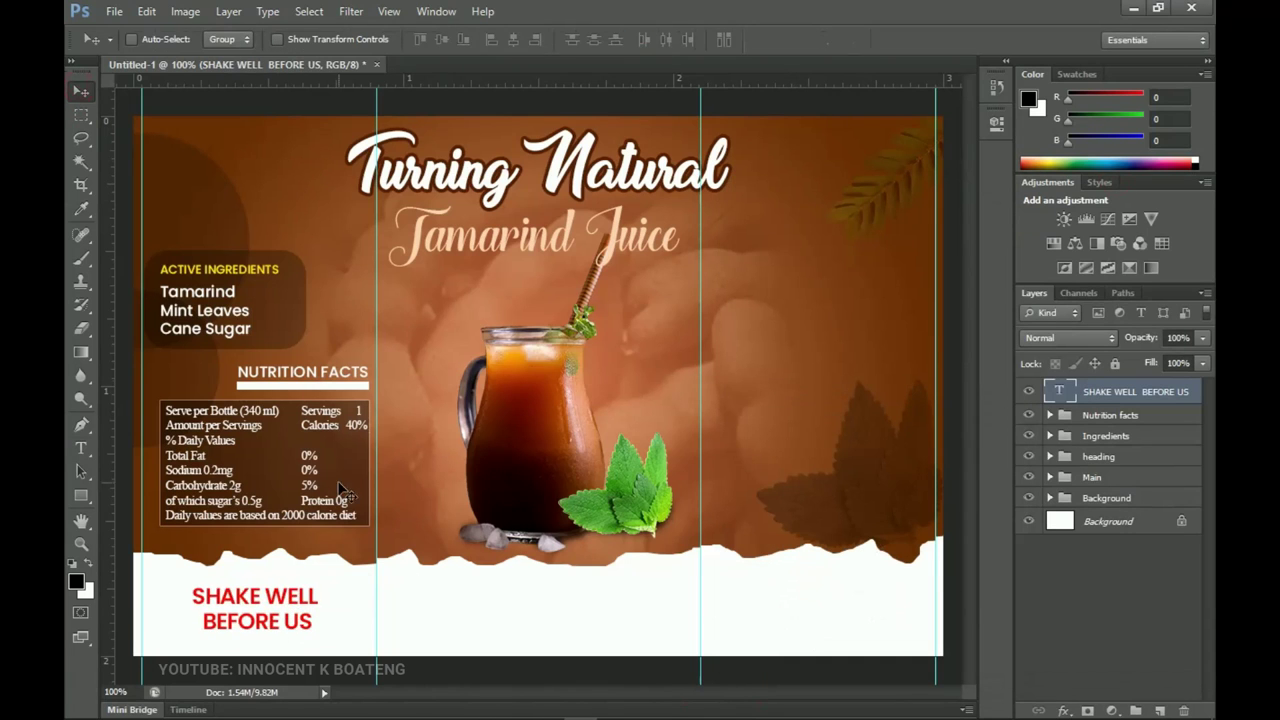
Duplicate the SHAKE WELL text and centre the copy horizontally on the label.
key(ctrl+j)
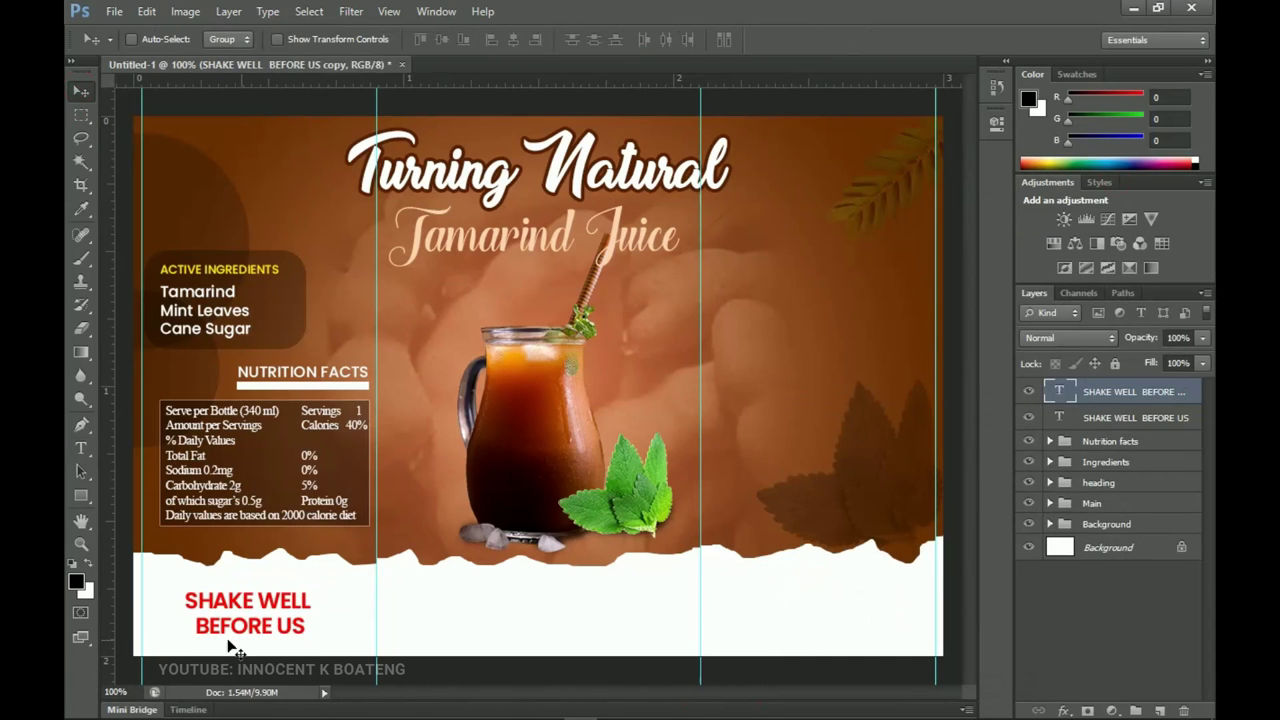
drag(258, 632, 484, 630)
key(ctrl+a)
click(516, 41)
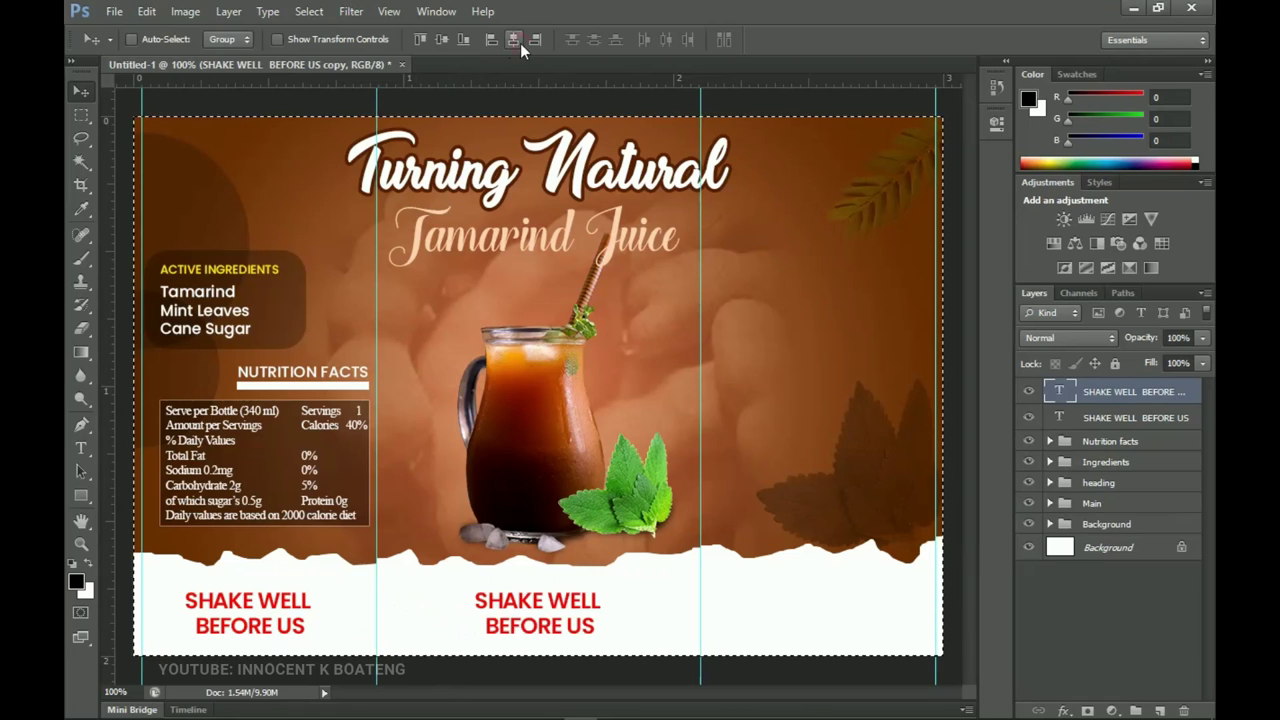
Recolour the copied text dark green, sampled from the mint leaf and darkened.
key(ctrl+d)
key(t)
click(572, 620)
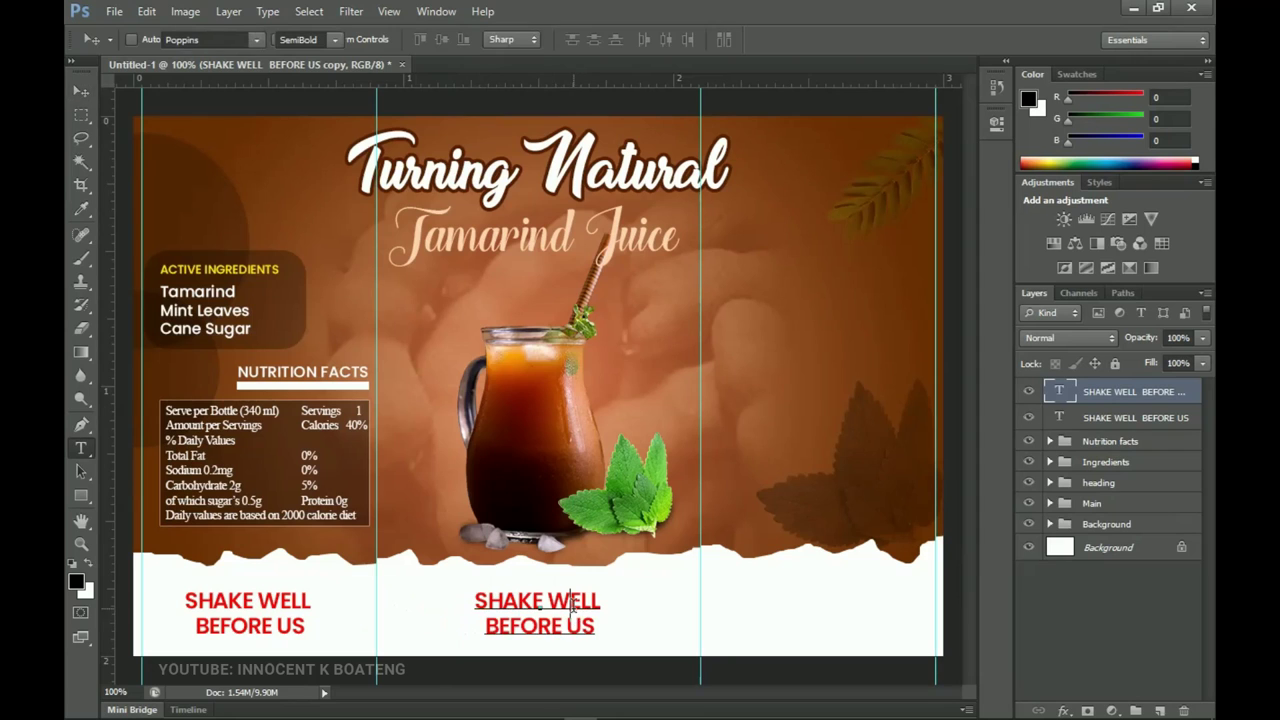
key(ctrl+a)
click(640, 40)
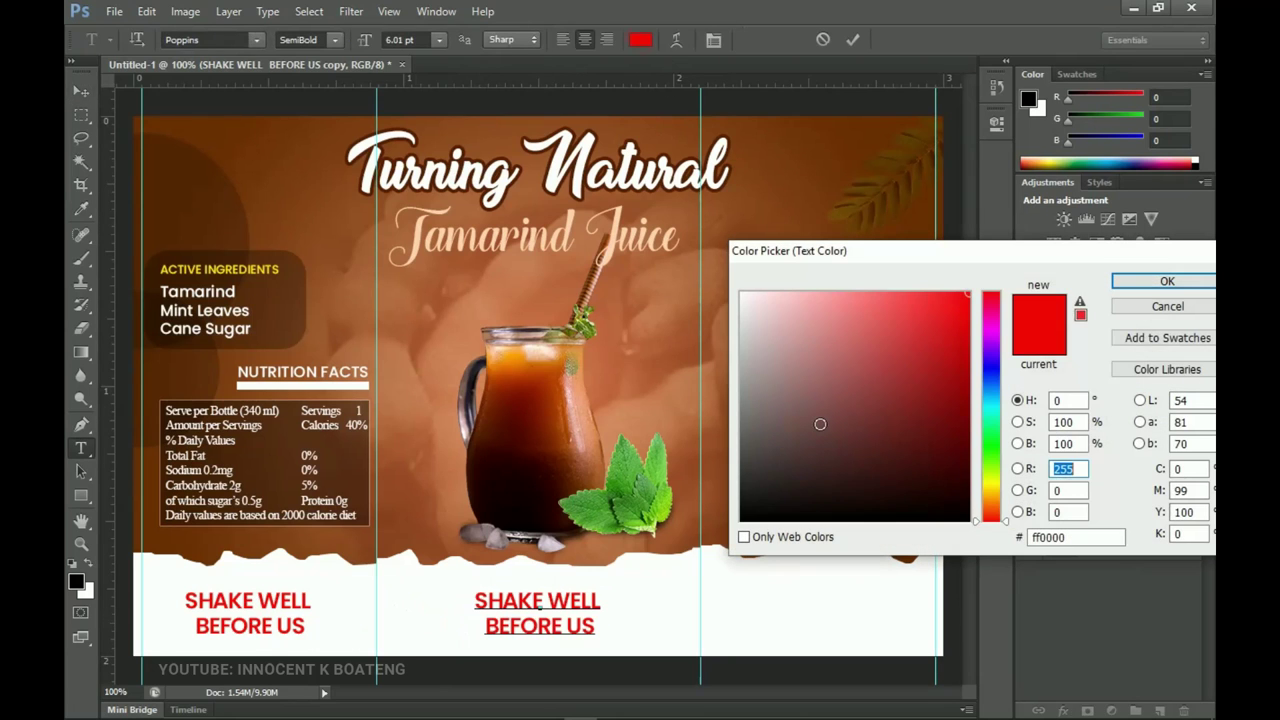
click(612, 514)
click(617, 505)
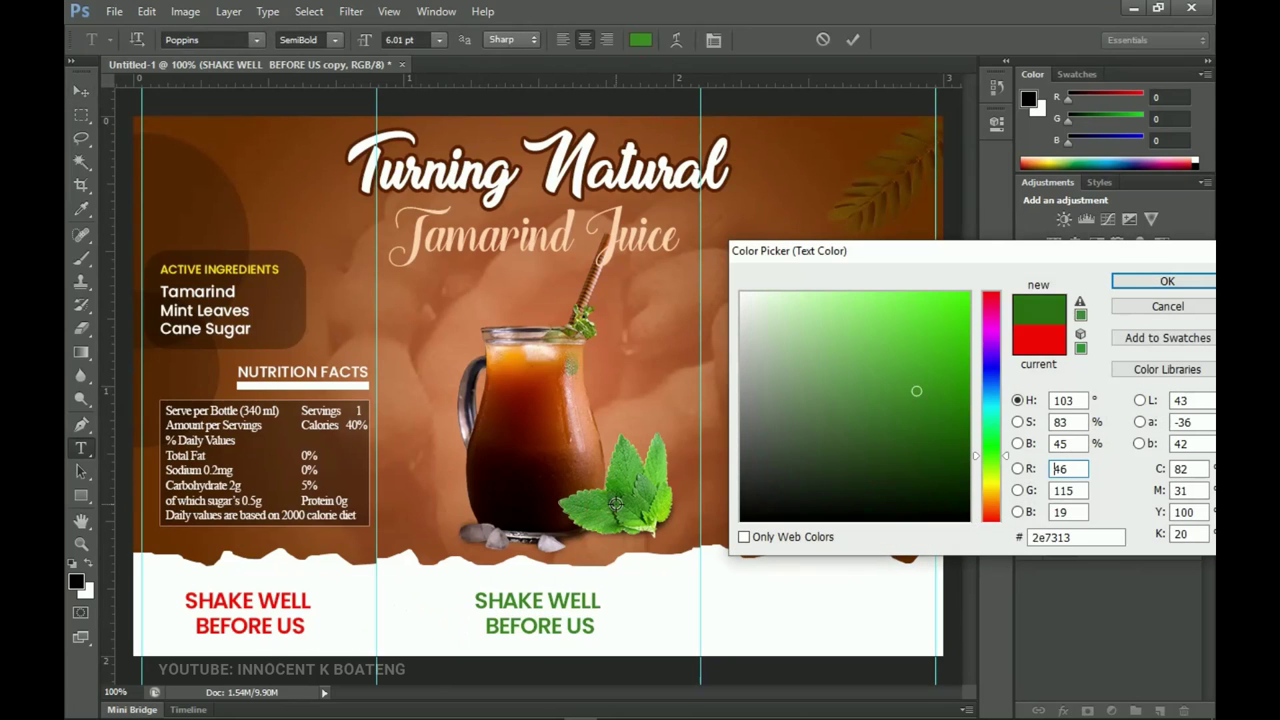
drag(907, 481, 964, 481)
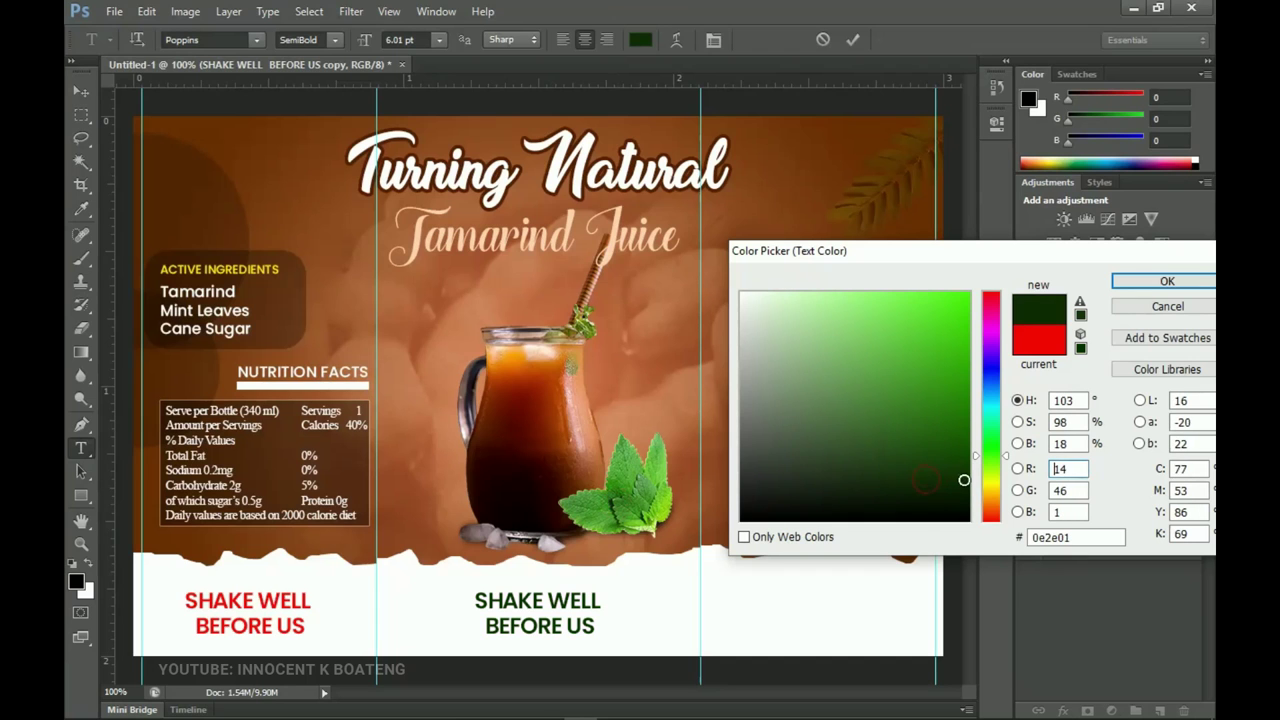
click(1166, 281)
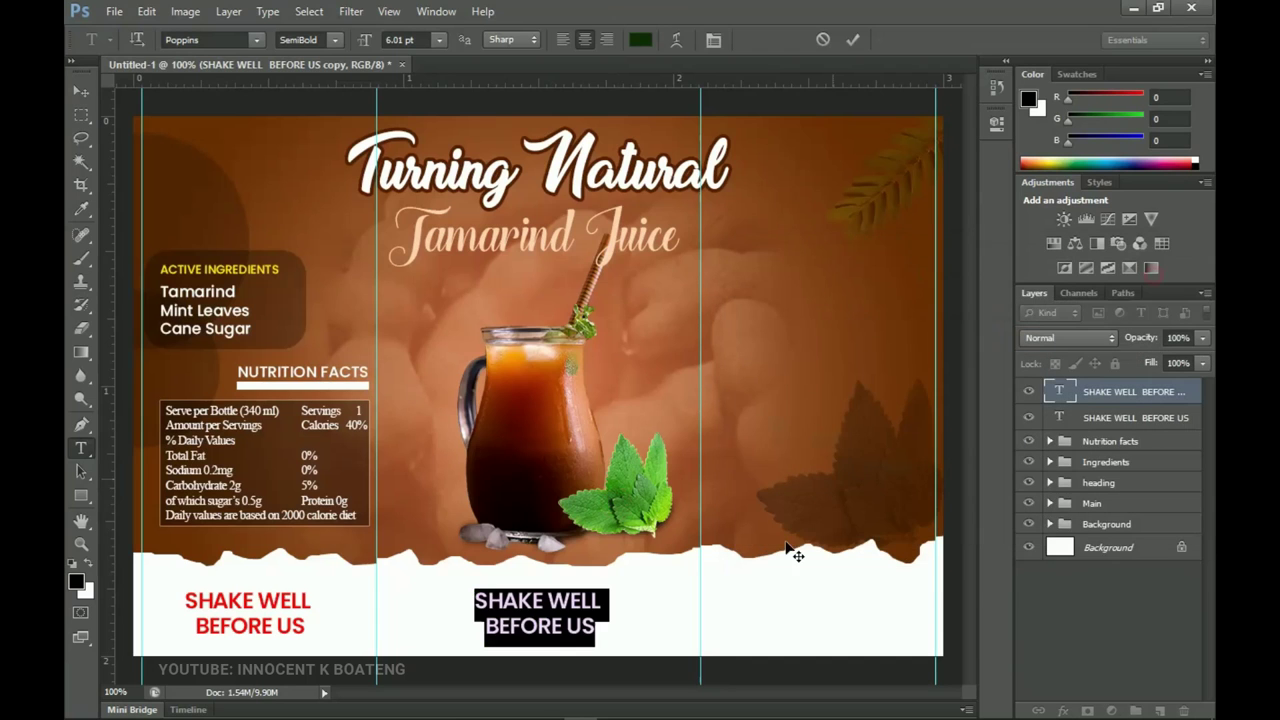
Copy the REFRIGIRATED AFTER OPENING line from the notes and paste it into the green copy.
click(681, 716)
drag(930, 598, 749, 588)
key(ctrl+c)
key(alt+Tab)
key(ctrl+v)
Commit the REFRIGIRATED AFTER OPENING text and move it about 0.95 in right.
key(ctrl+Return)
key(v)
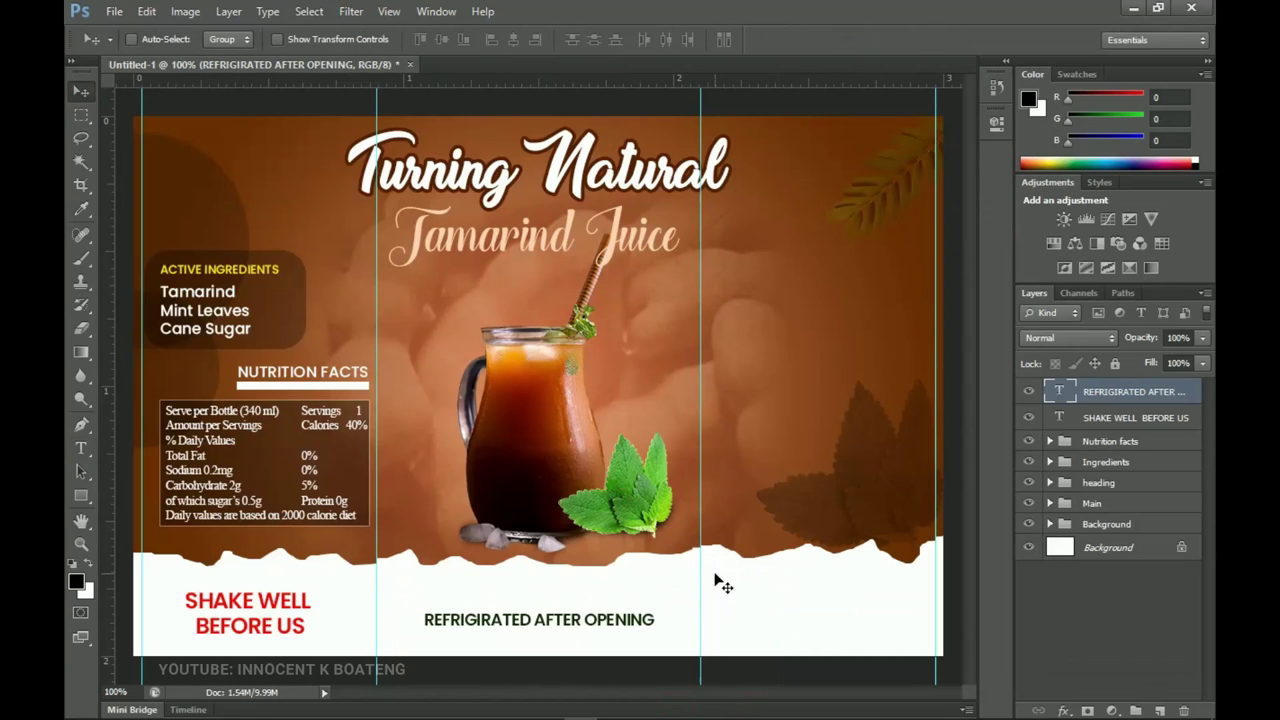
drag(569, 621, 835, 588)
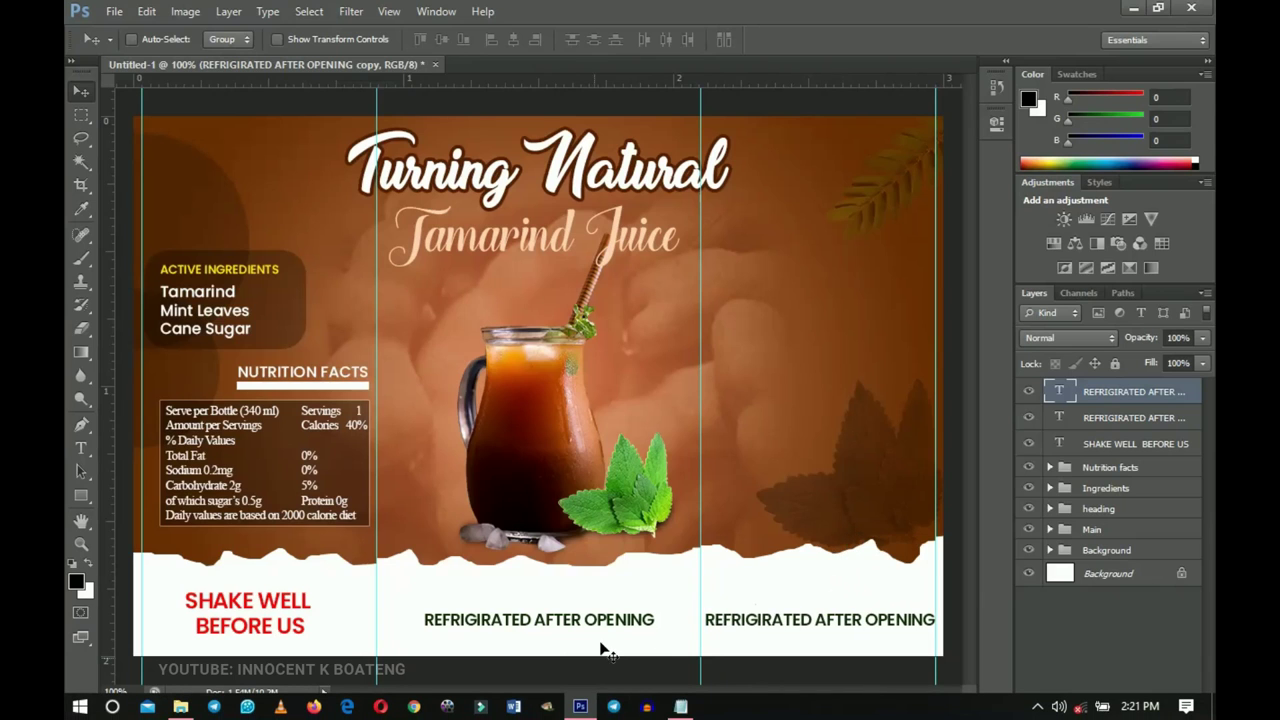
Select the Produced By, The Trinity and telephone lines in the notes.
click(680, 706)
scroll(877, 458, down, 2)
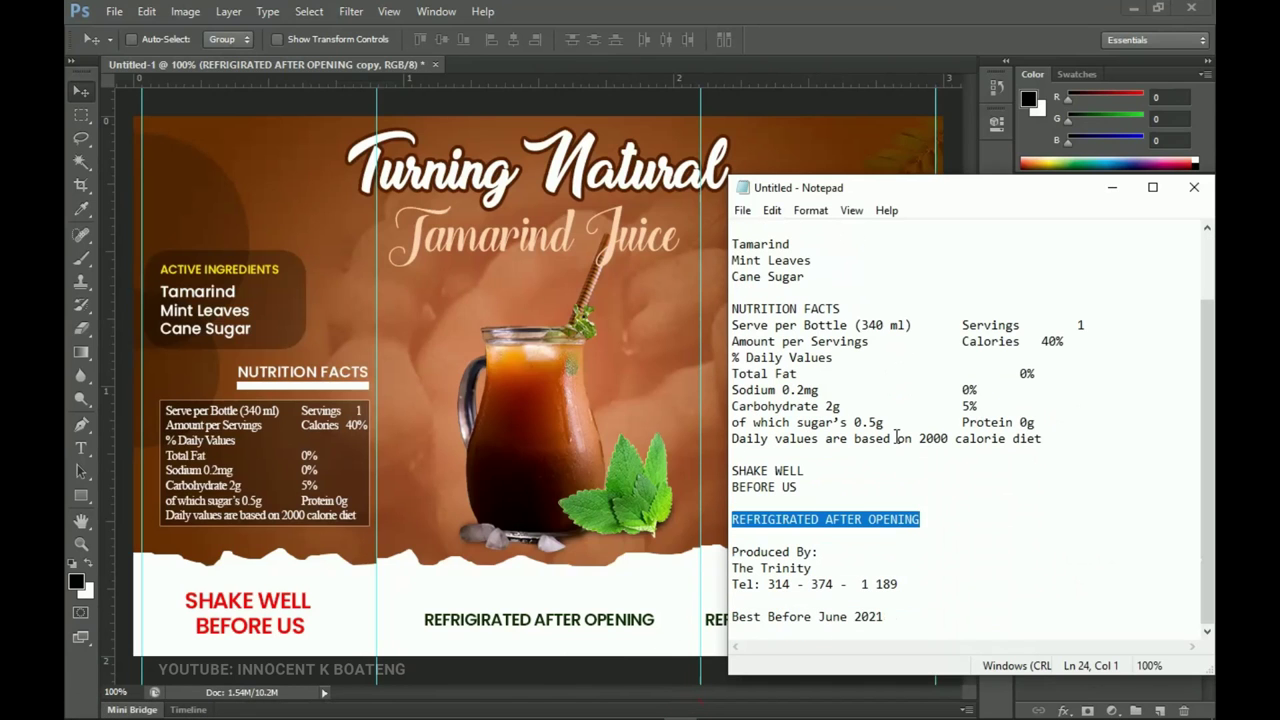
drag(916, 583, 733, 549)
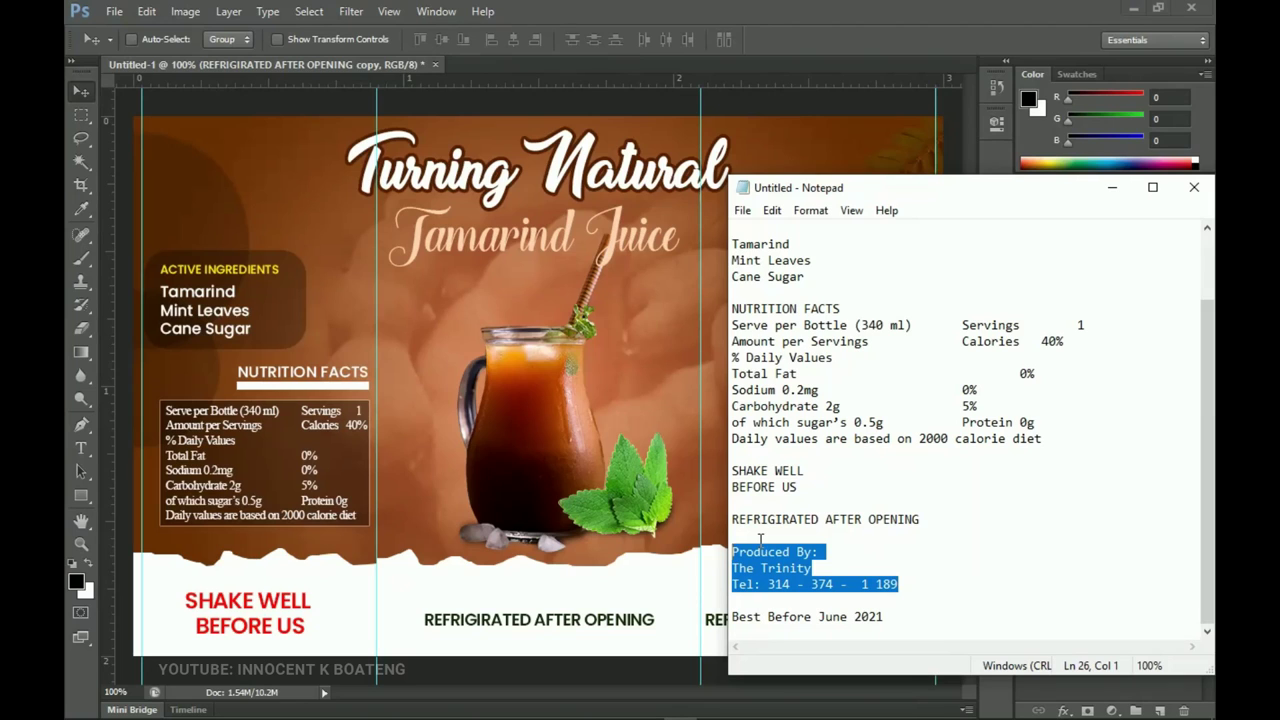
Paste the producer details into the right-hand text and replace the lower copy with the best-before date.
click(723, 584)
key(ctrl+v)
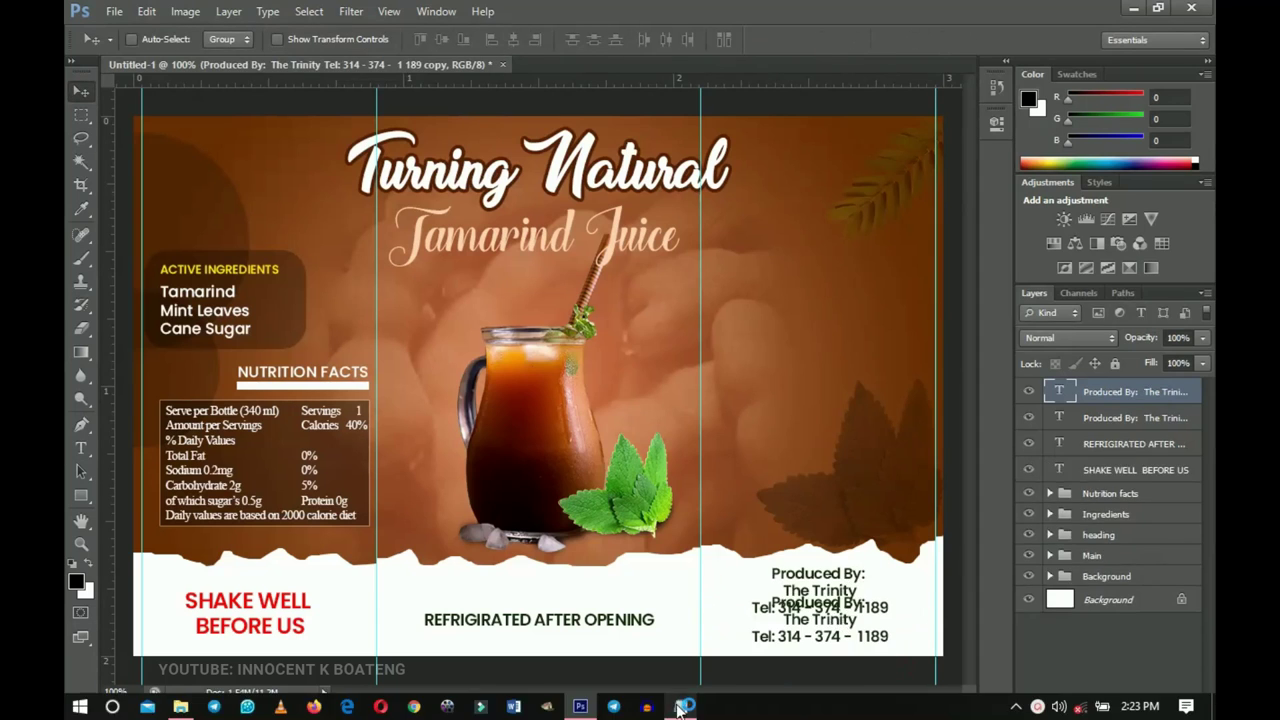
double_click(846, 630)
key(ctrl+a)
key(ctrl+v)
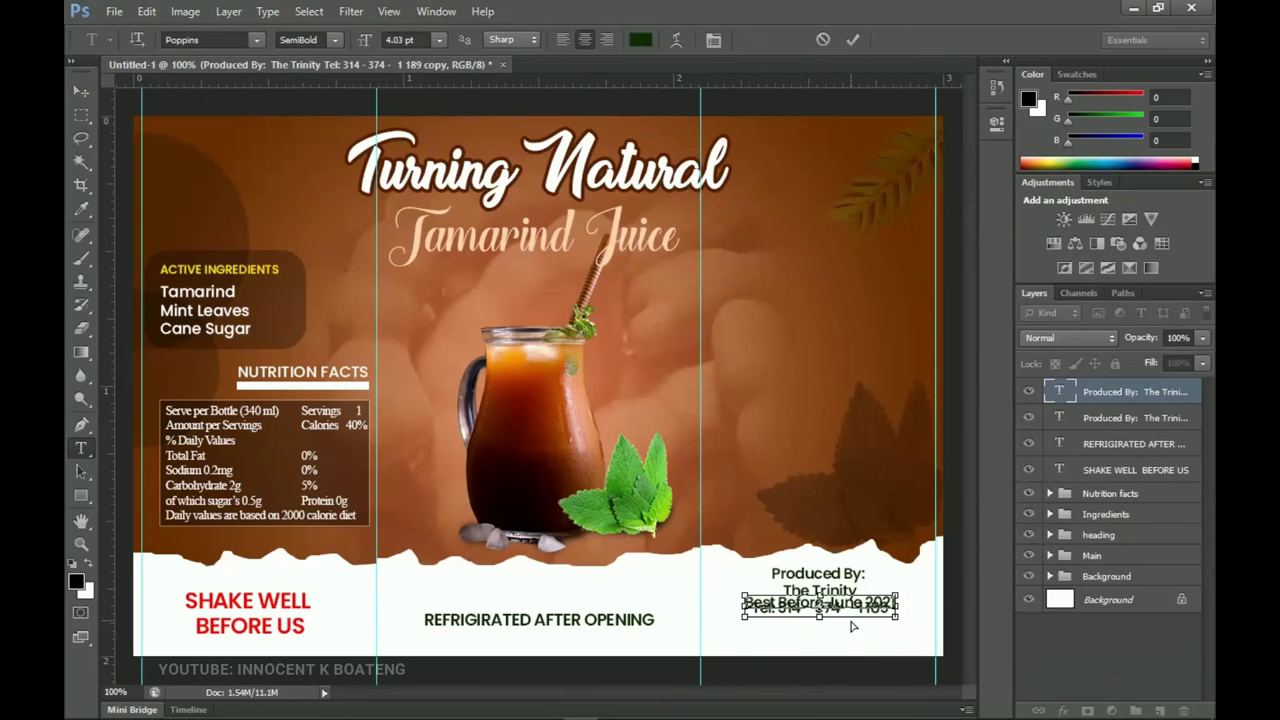
Colour the best-before text bright red.
key(ctrl+a)
click(640, 40)
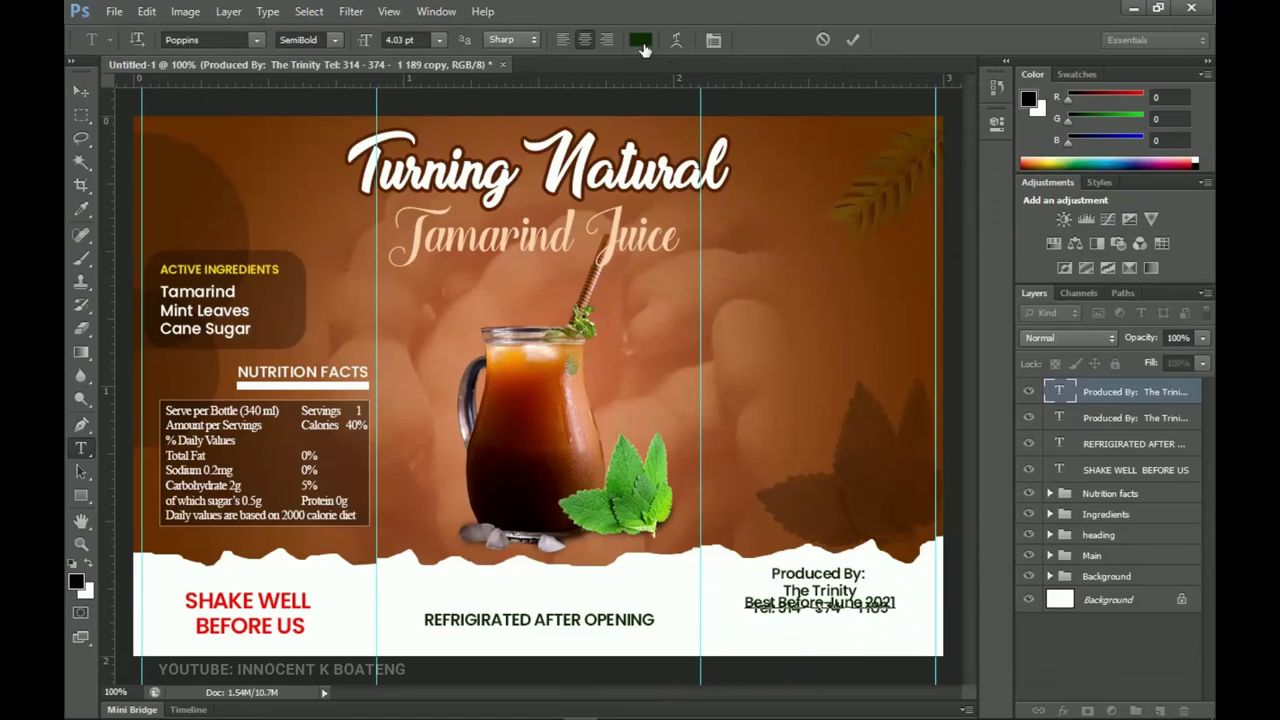
drag(988, 345, 988, 292)
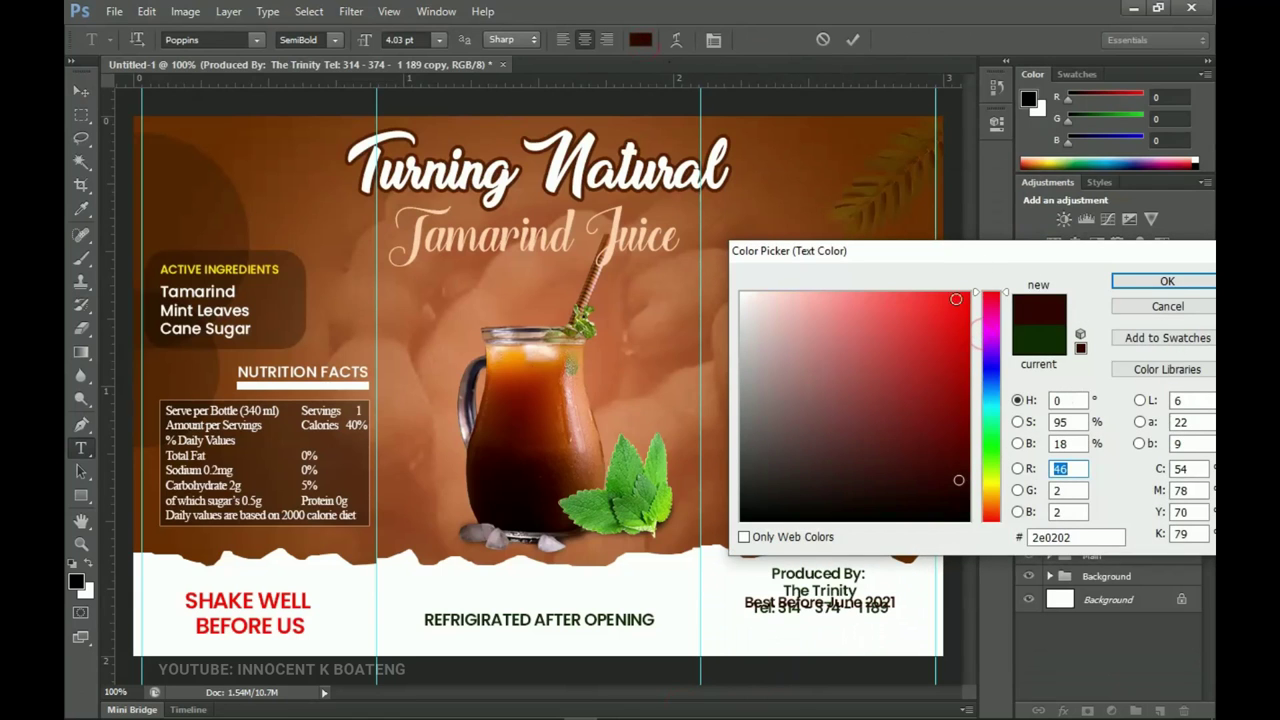
click(947, 308)
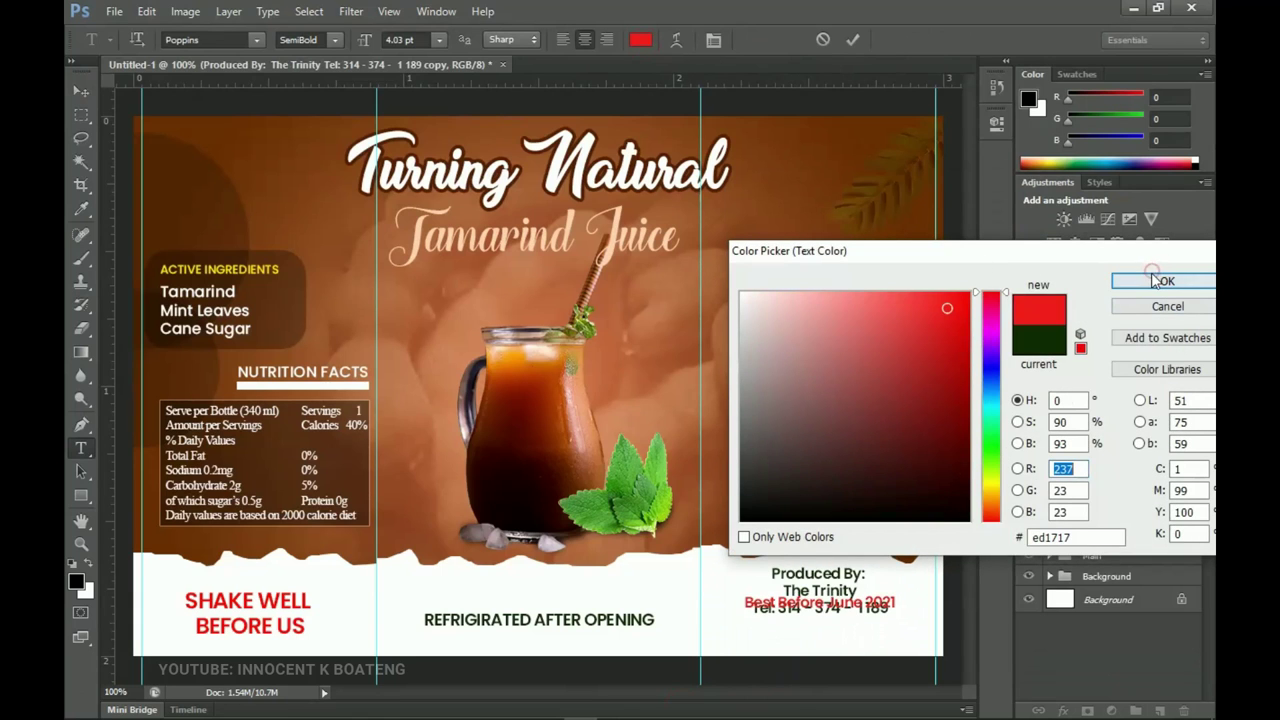
click(1160, 281)
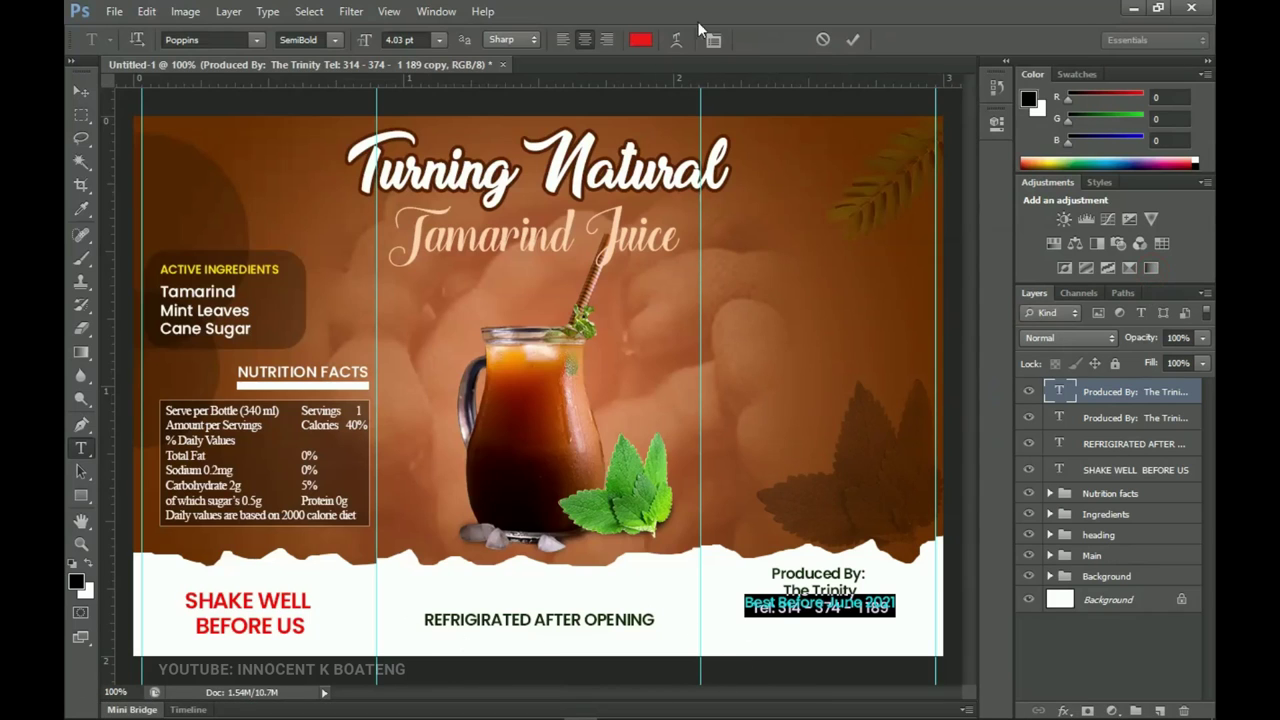
Make the best-before line All Caps and nudge it down beneath the producer details.
click(713, 45)
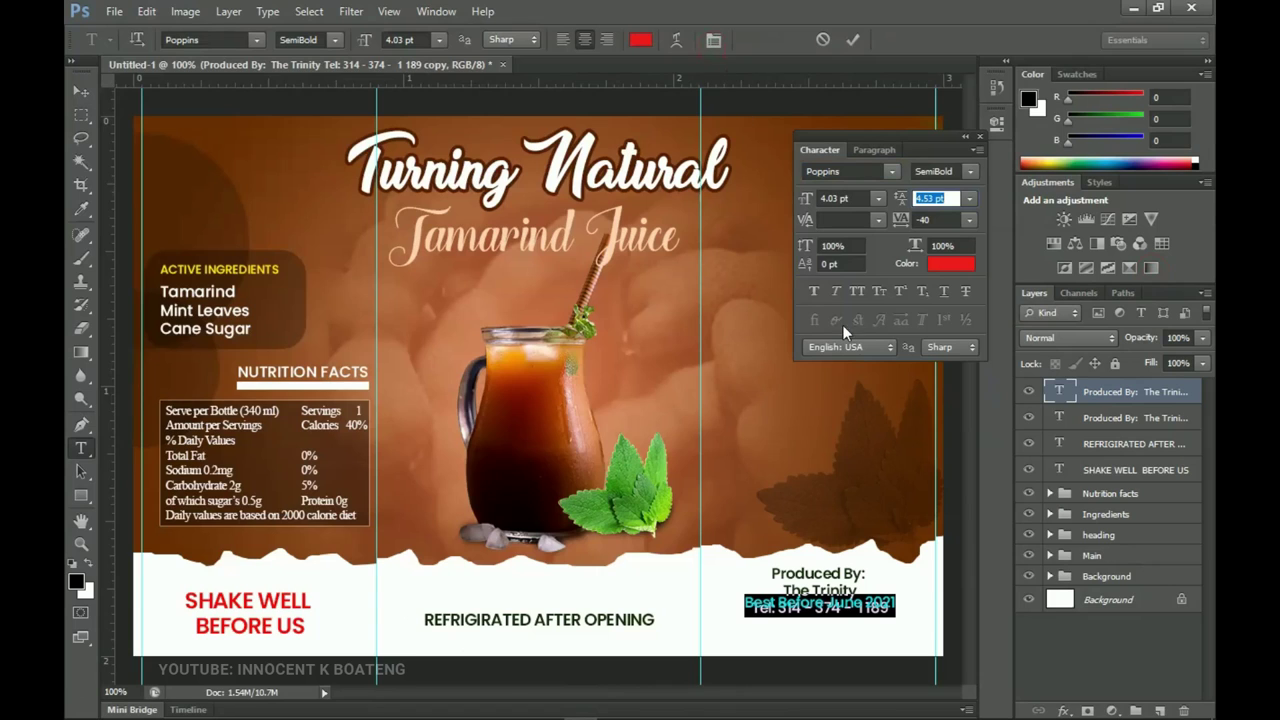
click(858, 292)
click(81, 92)
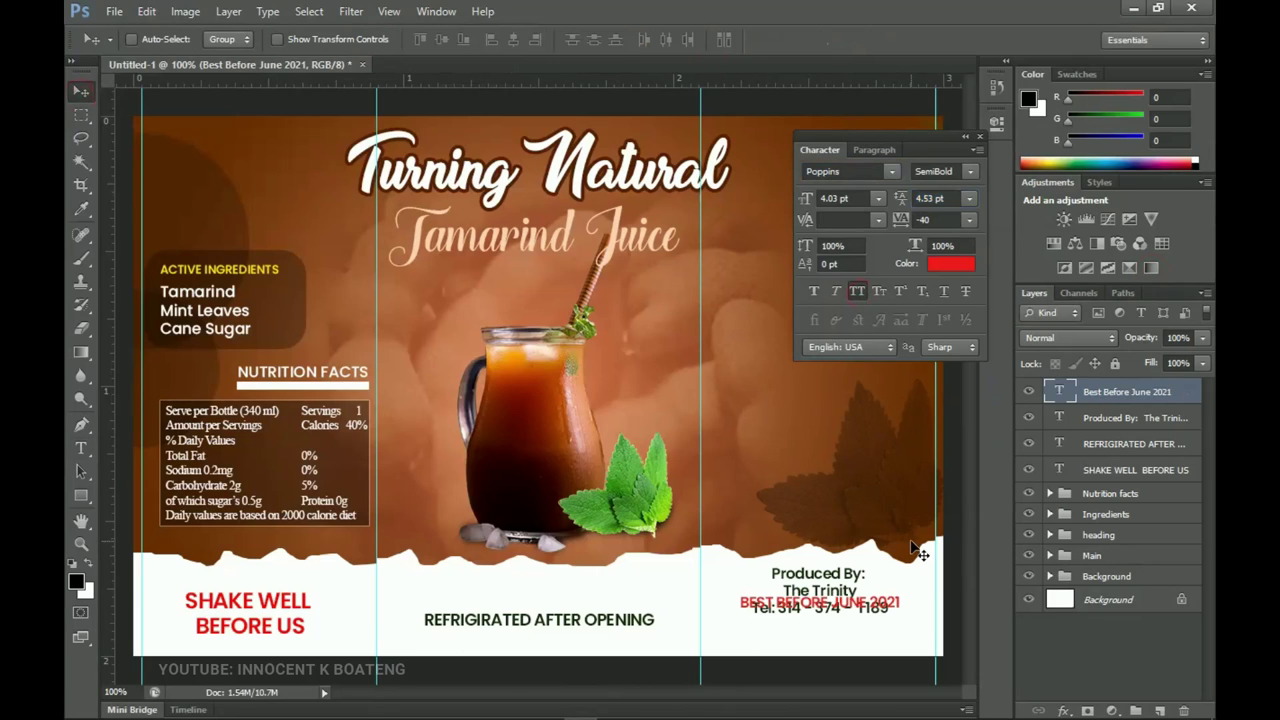
key(Down)
key(Down)
key(Down)
key(Down)
key(Down)
key(Down)
key(Down)
key(Down)
key(Down)
key(Down)
key(Down)
key(Down)
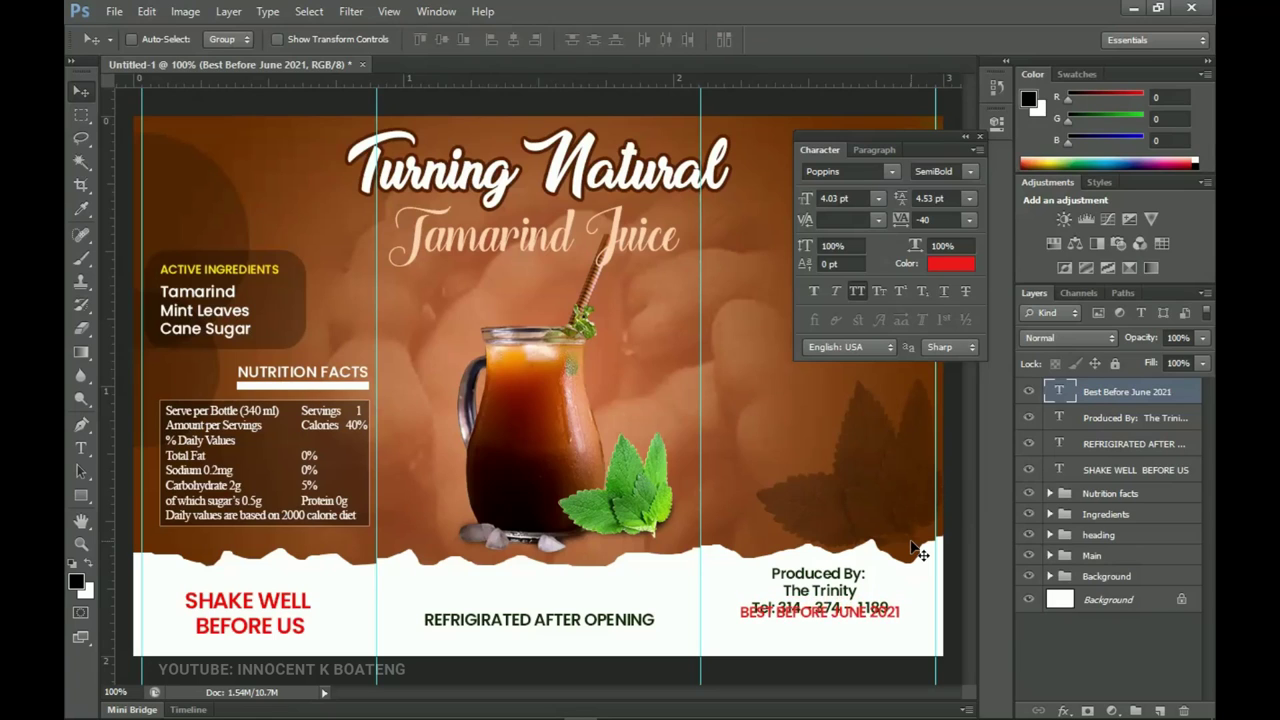
key(Down)
key(Down)
key(Down)
key(Down)
key(Down)
key(Down)
key(Down)
key(Down)
key(Down)
key(Down)
key(Down)
key(Down)
key(Down)
key(Down)
key(Down)
key(Down)
key(Down)
key(Down)
key(Down)
key(Down)
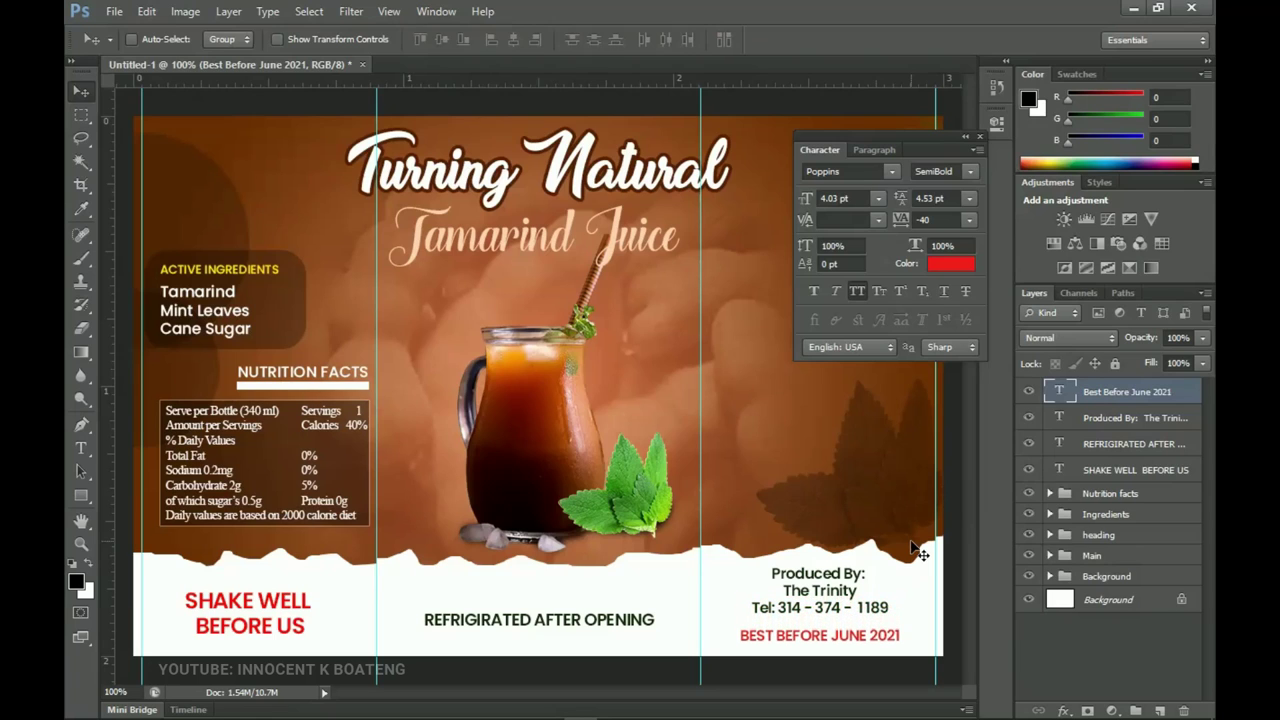
drag(917, 553, 917, 549)
shift+click(1158, 476)
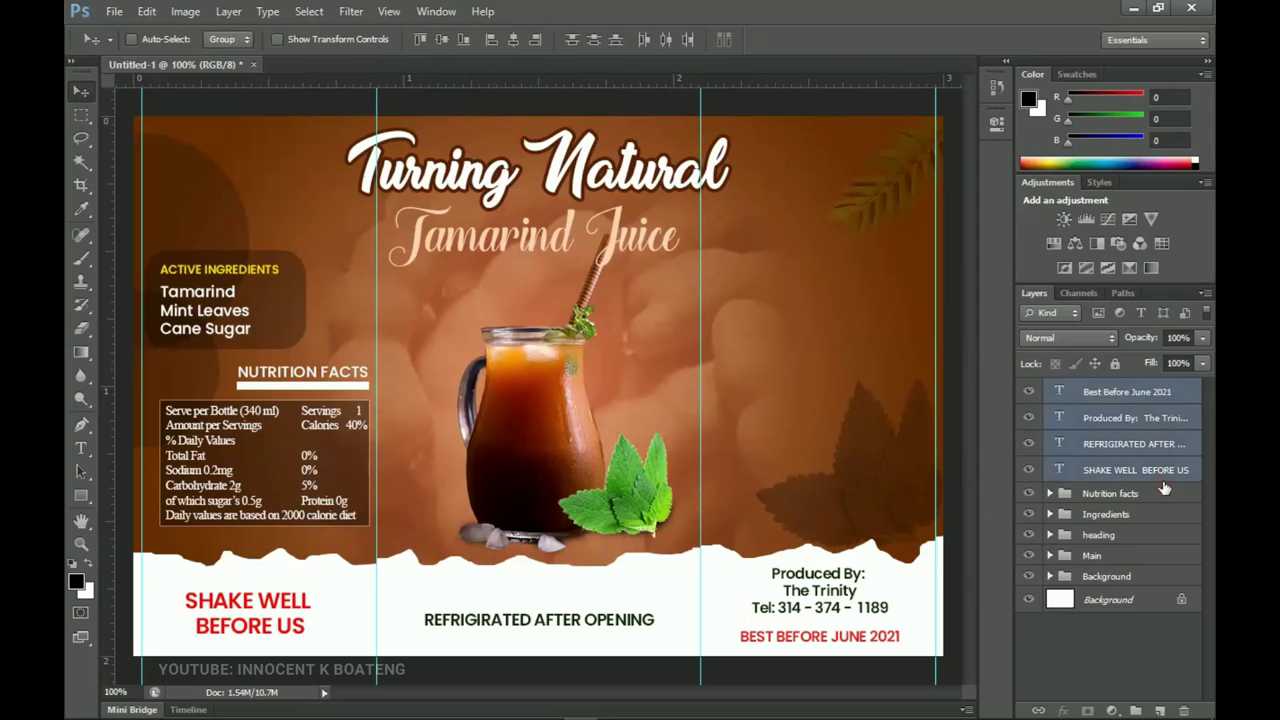
Group the four text layers and name the group 'Information'.
key(ctrl+g)
double_click(1095, 390)
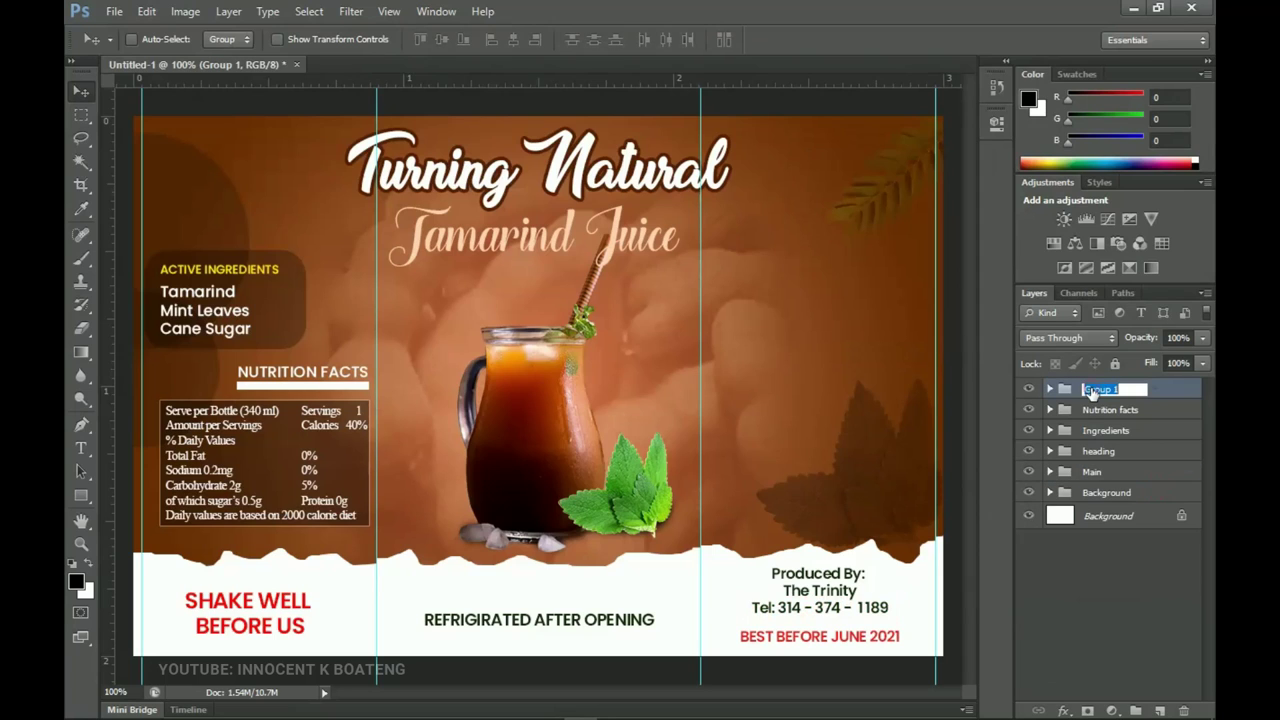
text(Ta)
text(formation)
key(Return)
Hide the guides and fit the whole label to the window.
key(ctrl+semicolon)
key(z)
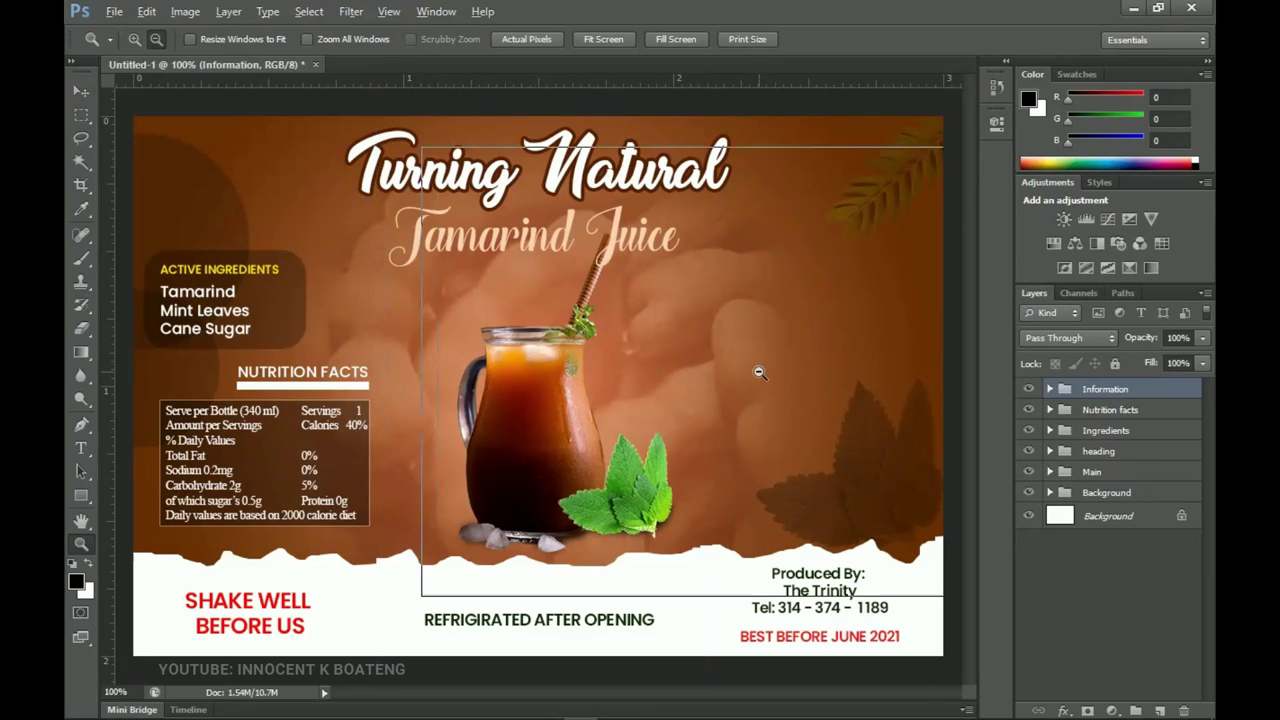
alt+click(757, 371)
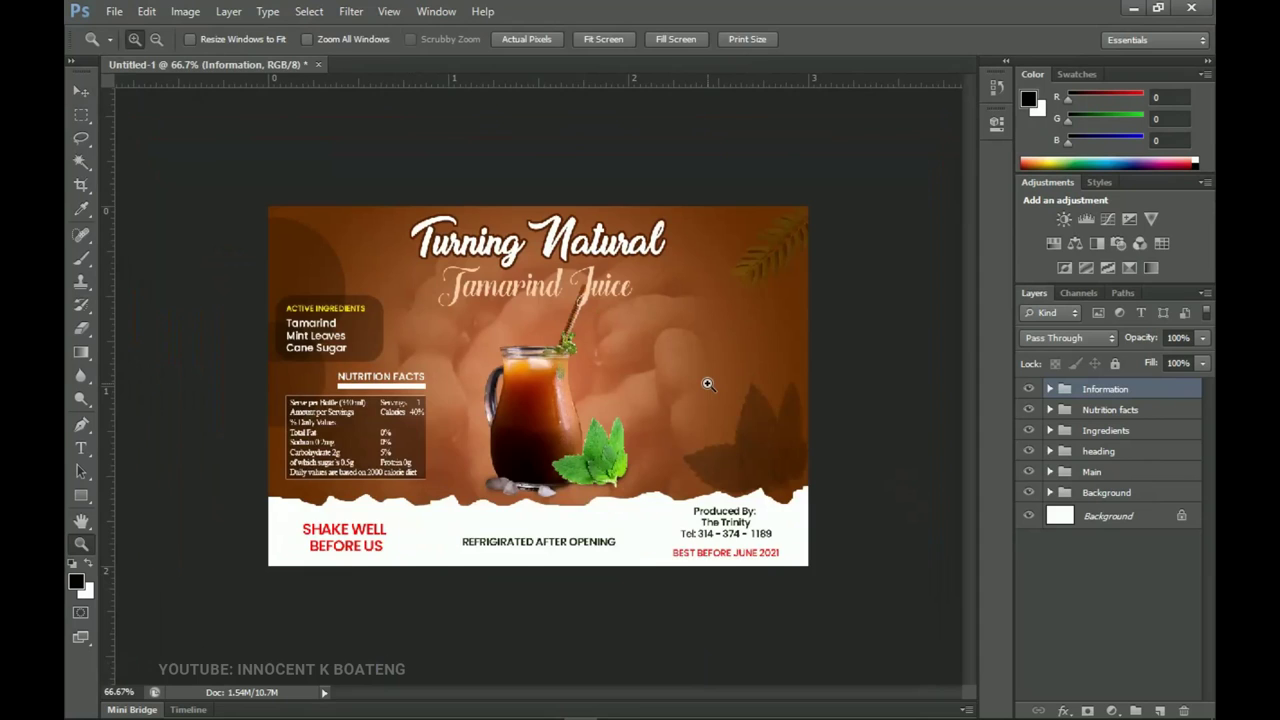
key(ctrl+0)
key(v)
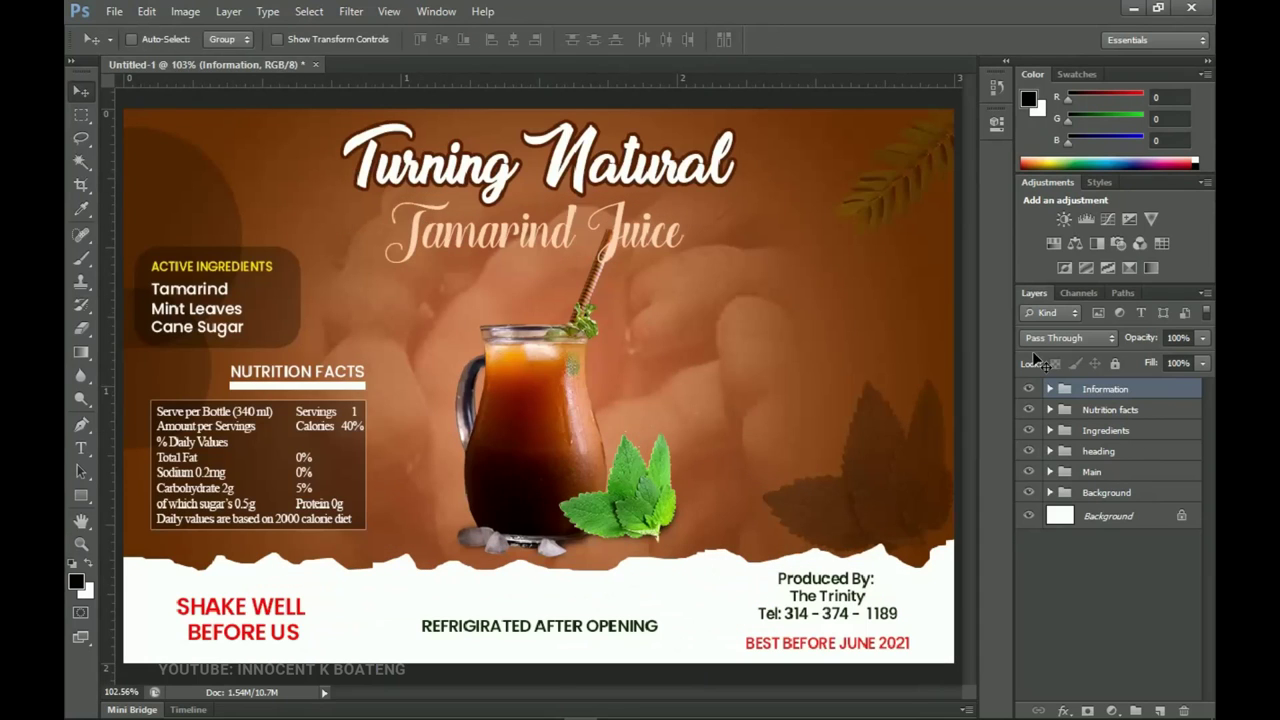
click(1051, 493)
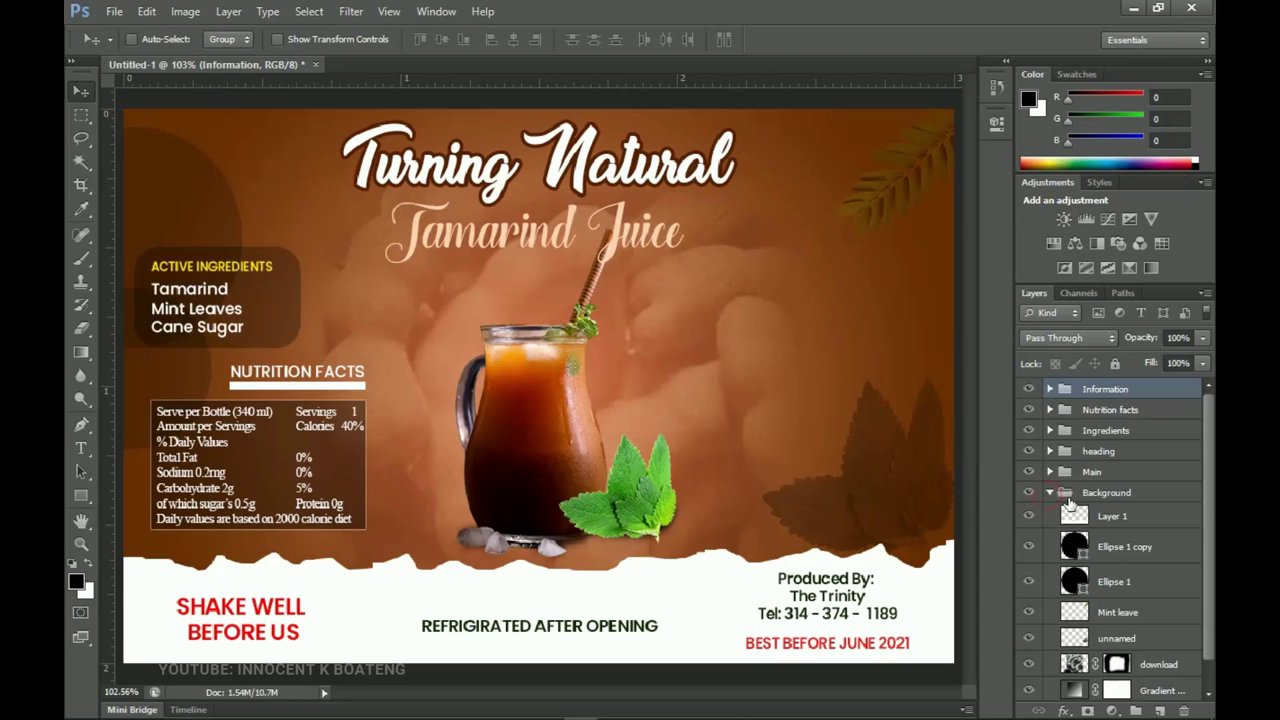
scroll(1078, 560, down, 1)
double_click(1077, 662)
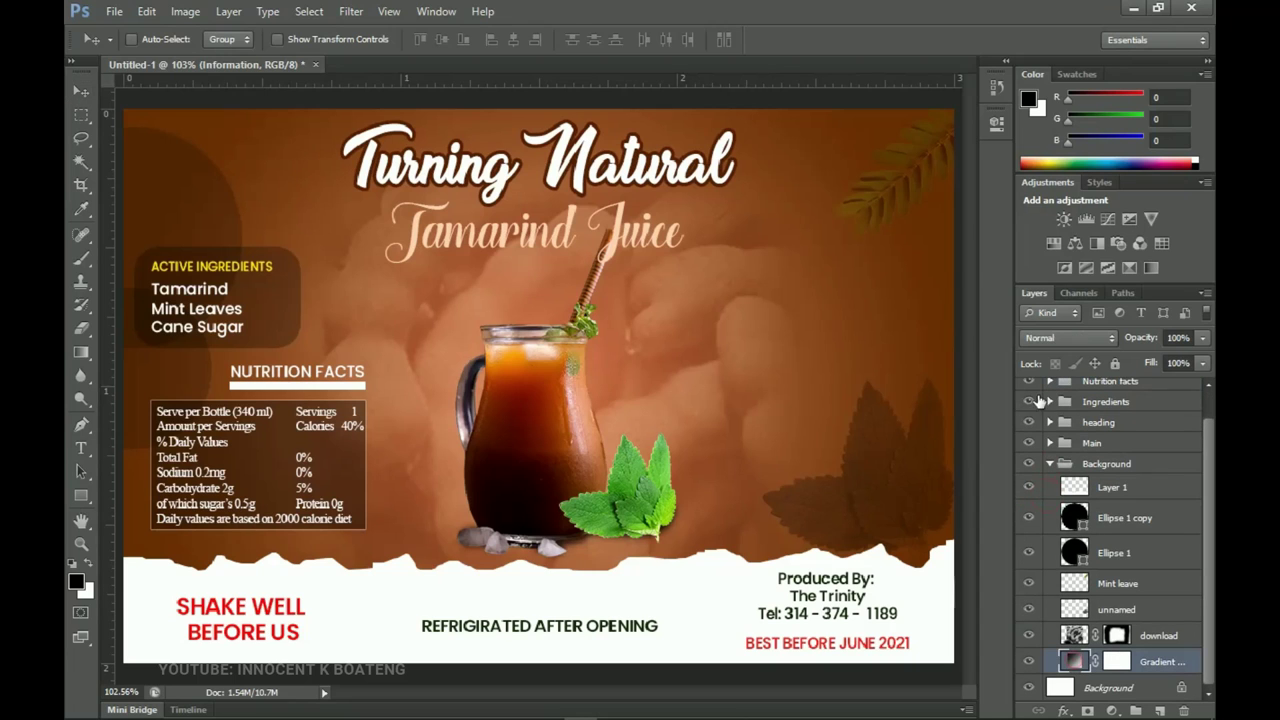
scroll(920, 152, down, 10)
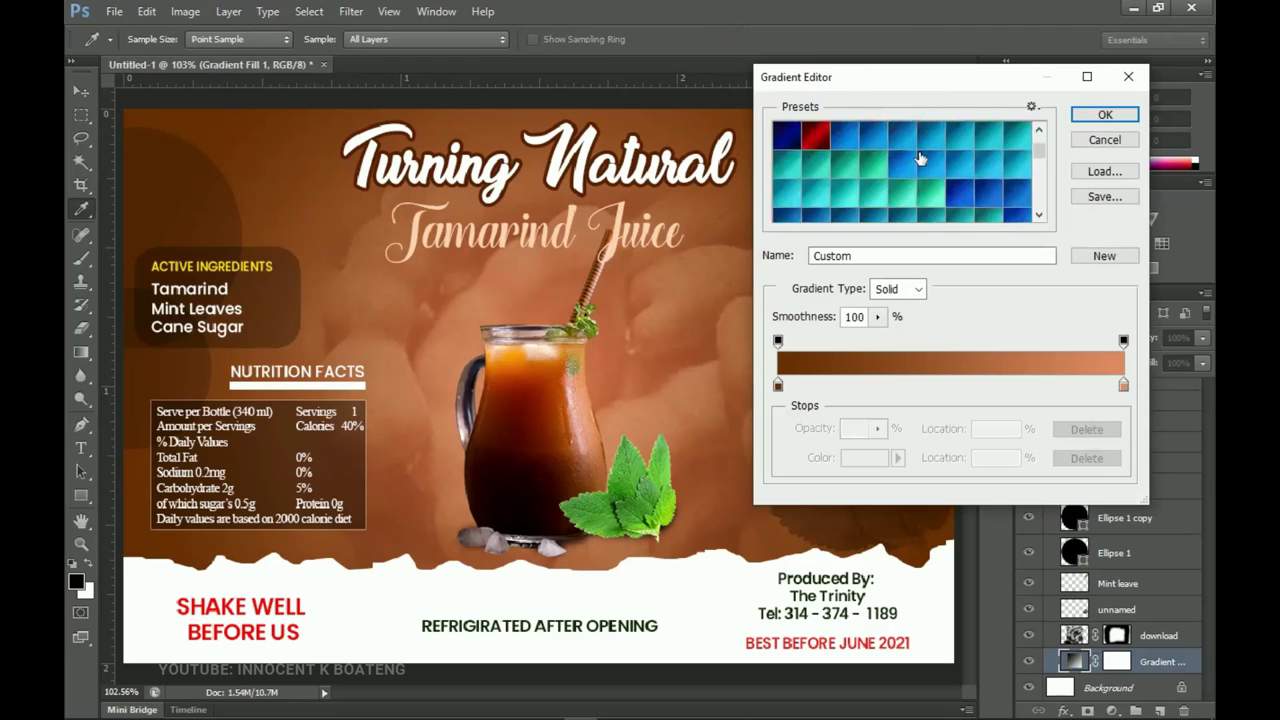
scroll(921, 160, down, 8)
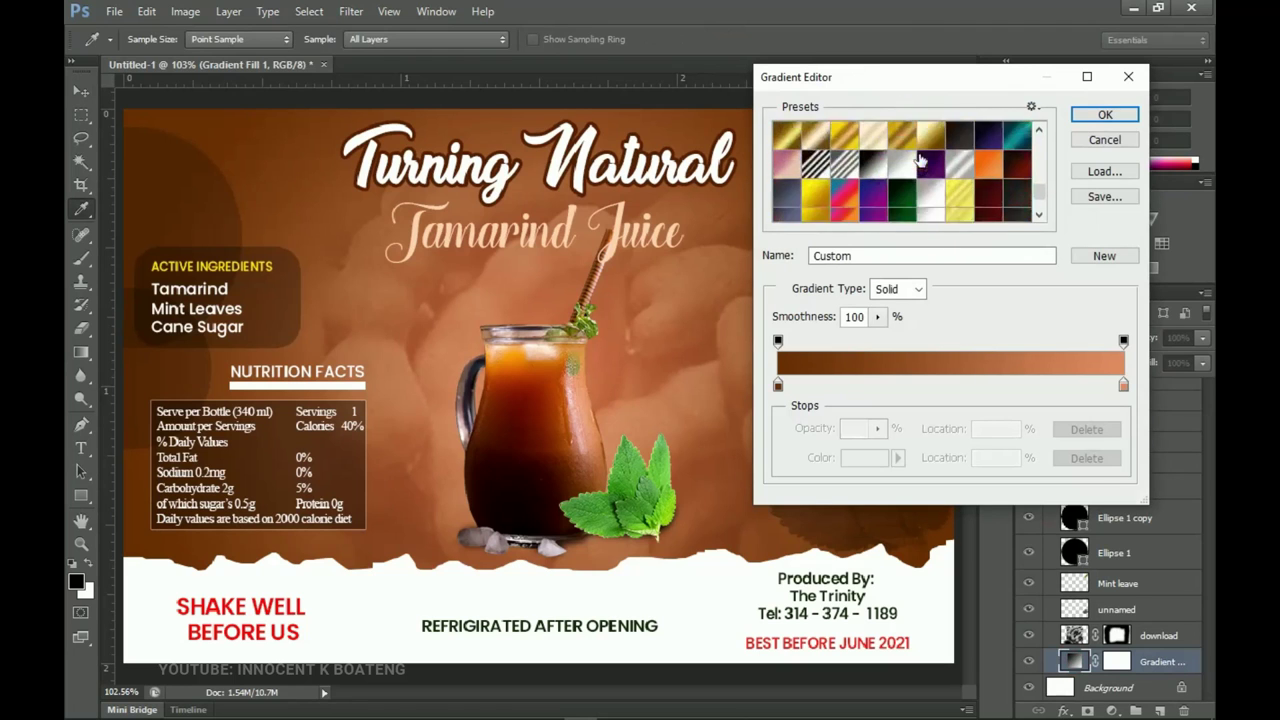
scroll(920, 152, up, 3)
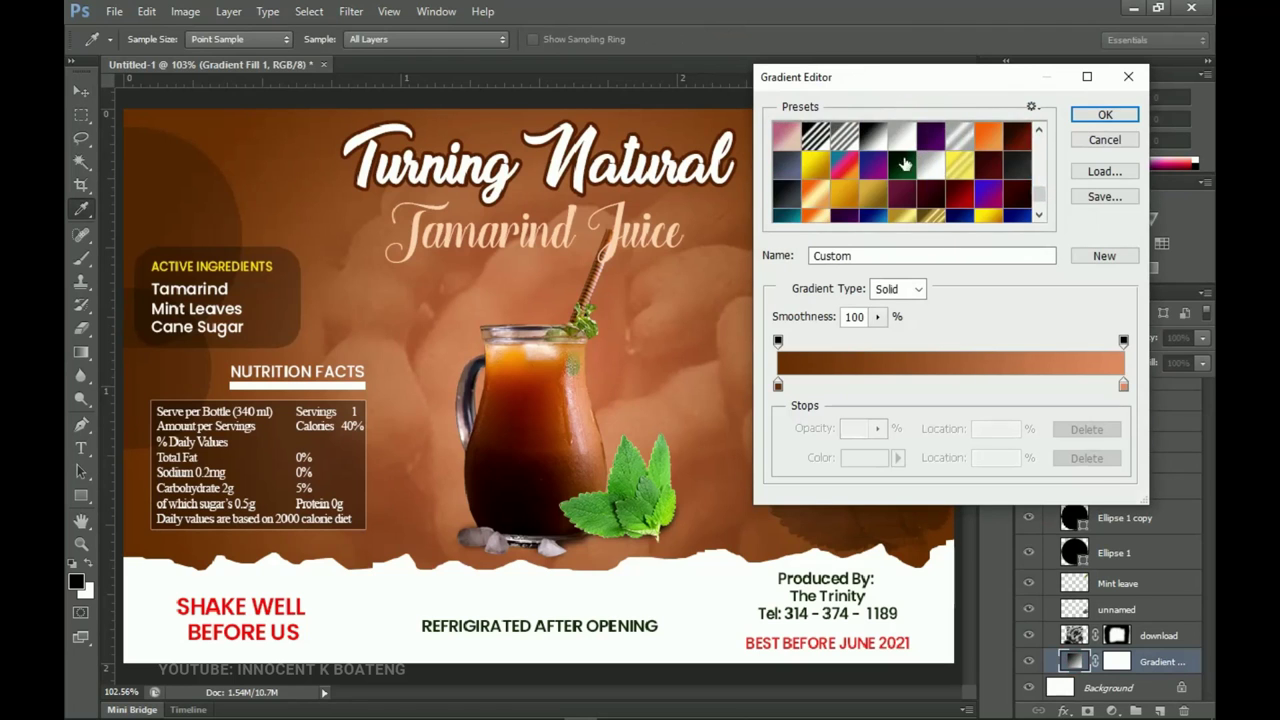
click(822, 172)
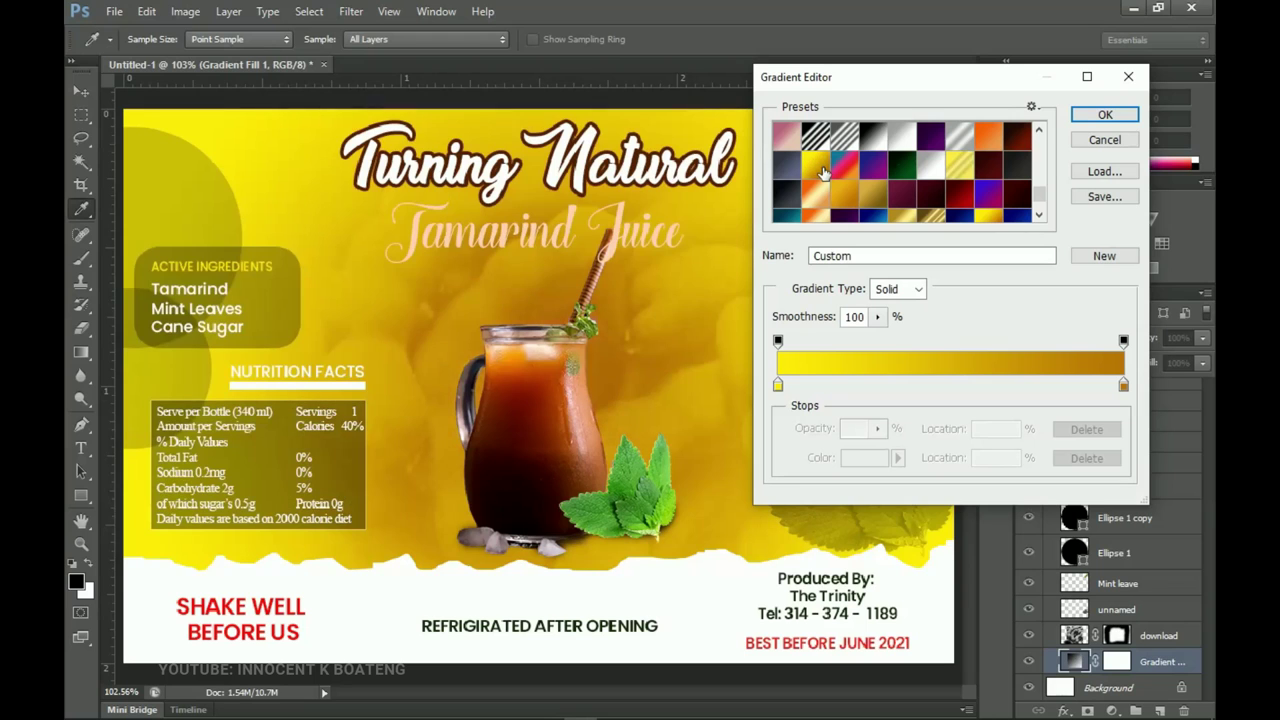
click(1105, 140)
key(Return)
click(1049, 464)
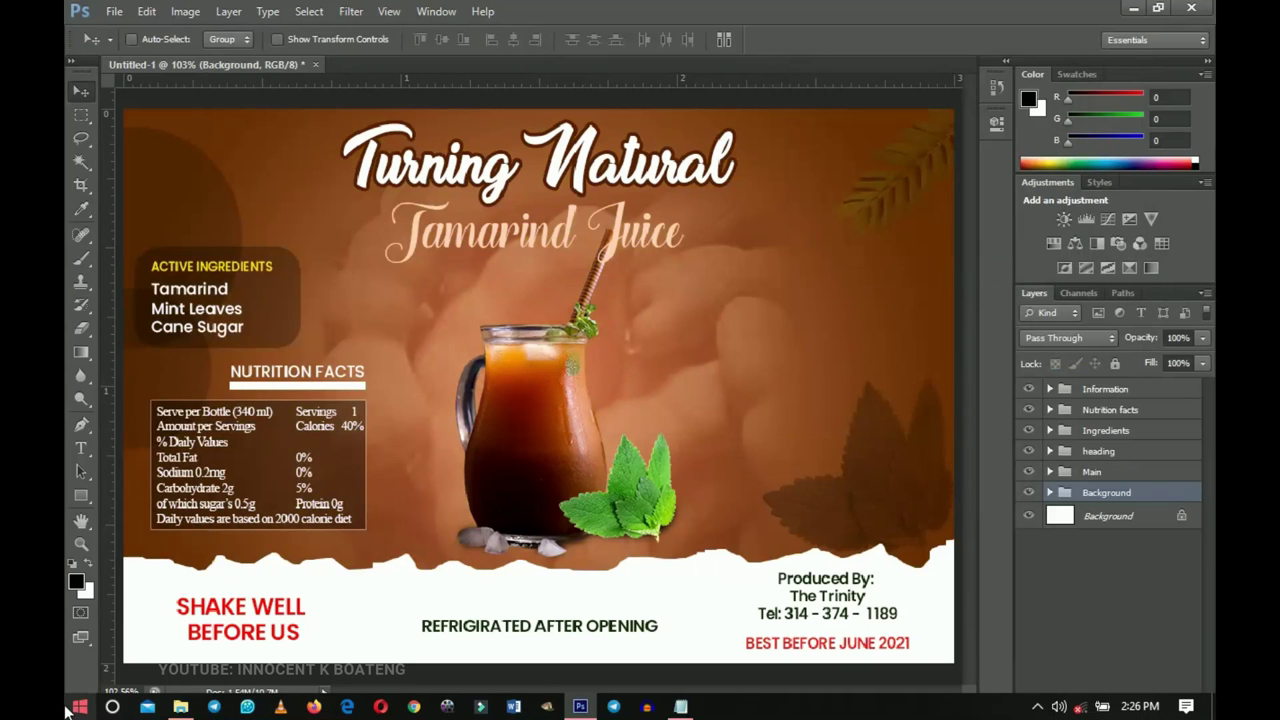
Open both Turning Natural Ginger Juice images from the Fruit Juice Resource folder in Photoshop.
click(181, 708)
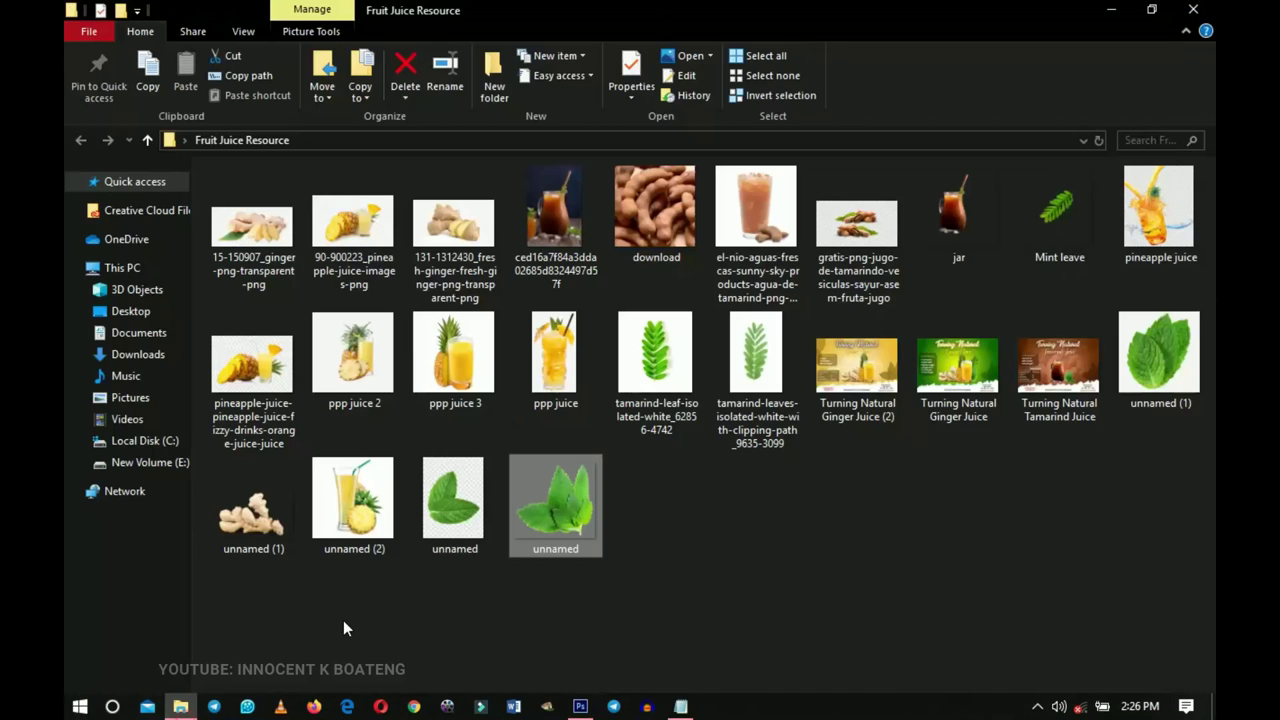
drag(975, 457, 812, 310)
drag(850, 370, 1054, 564)
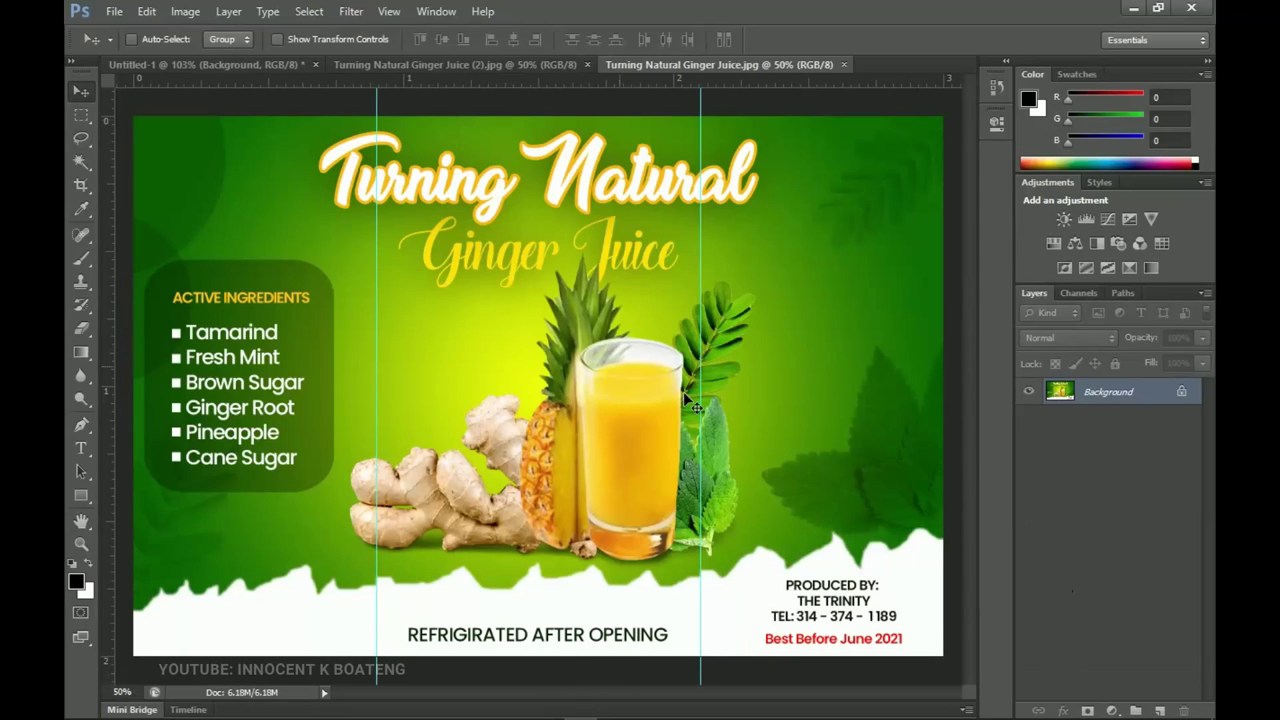
View Turning Natural Ginger Juice (2).jpg, then return to the Untitled-1 tamarind label.
click(445, 67)
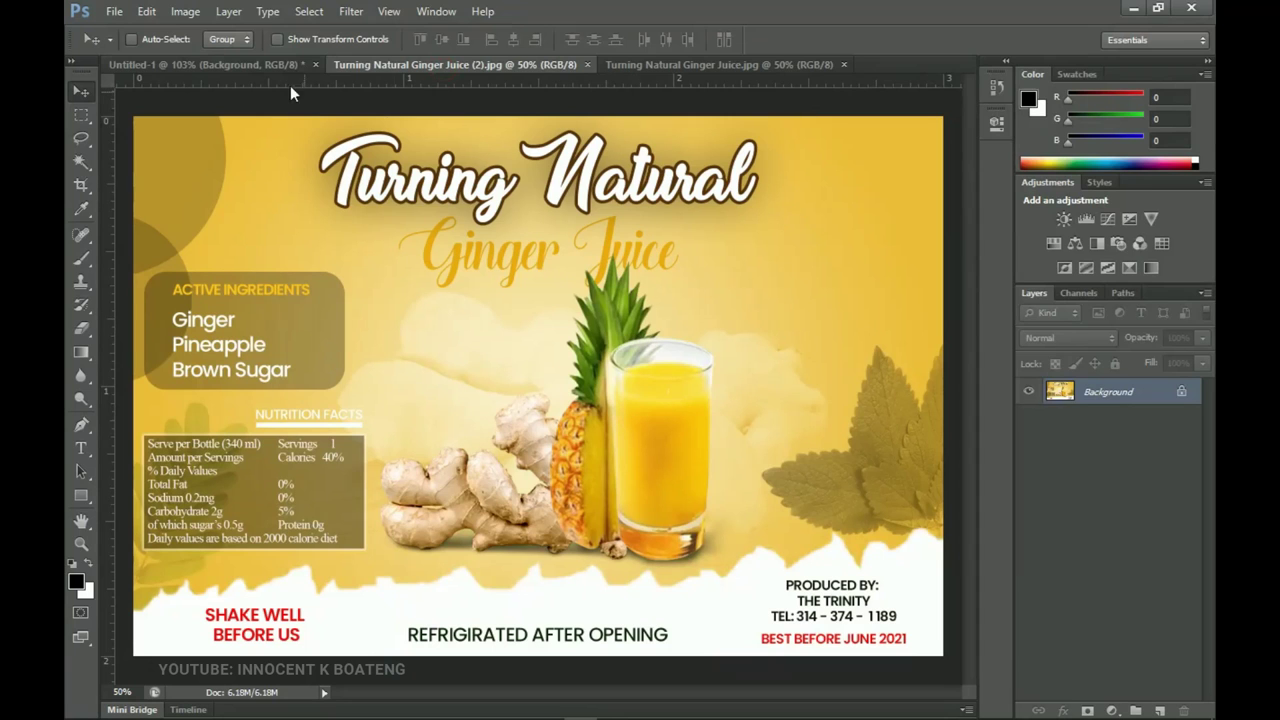
click(250, 62)
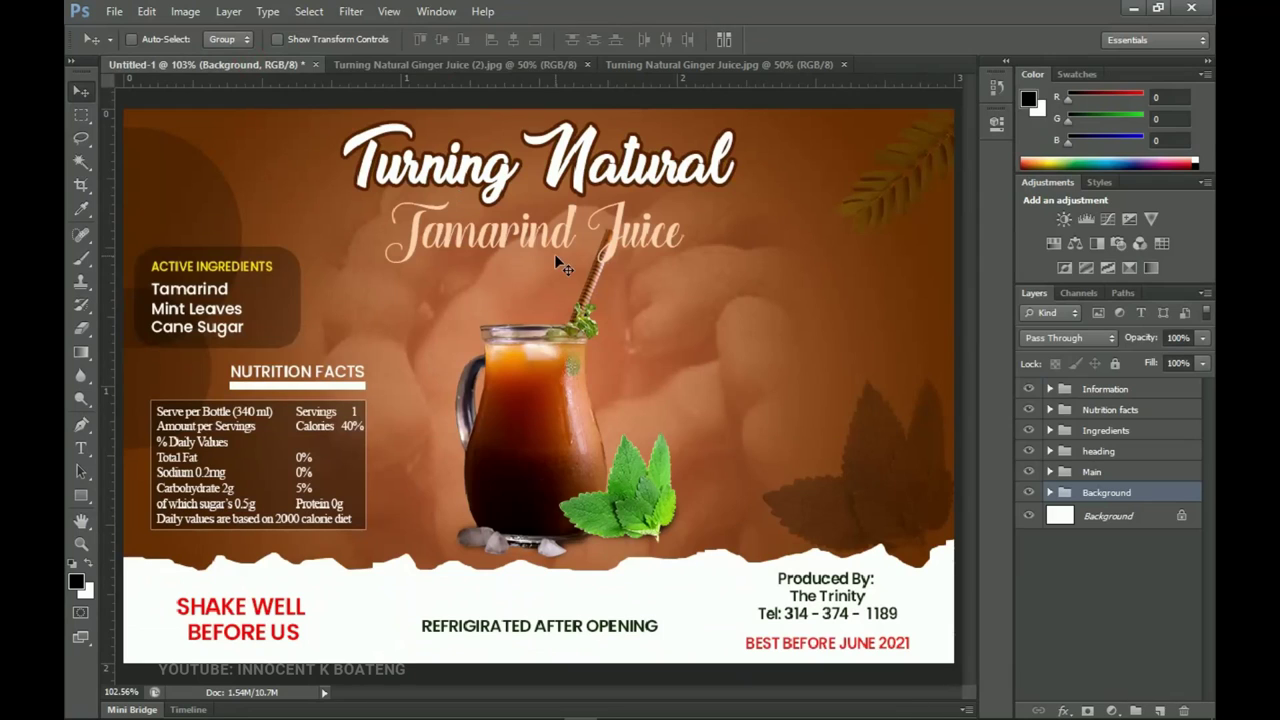